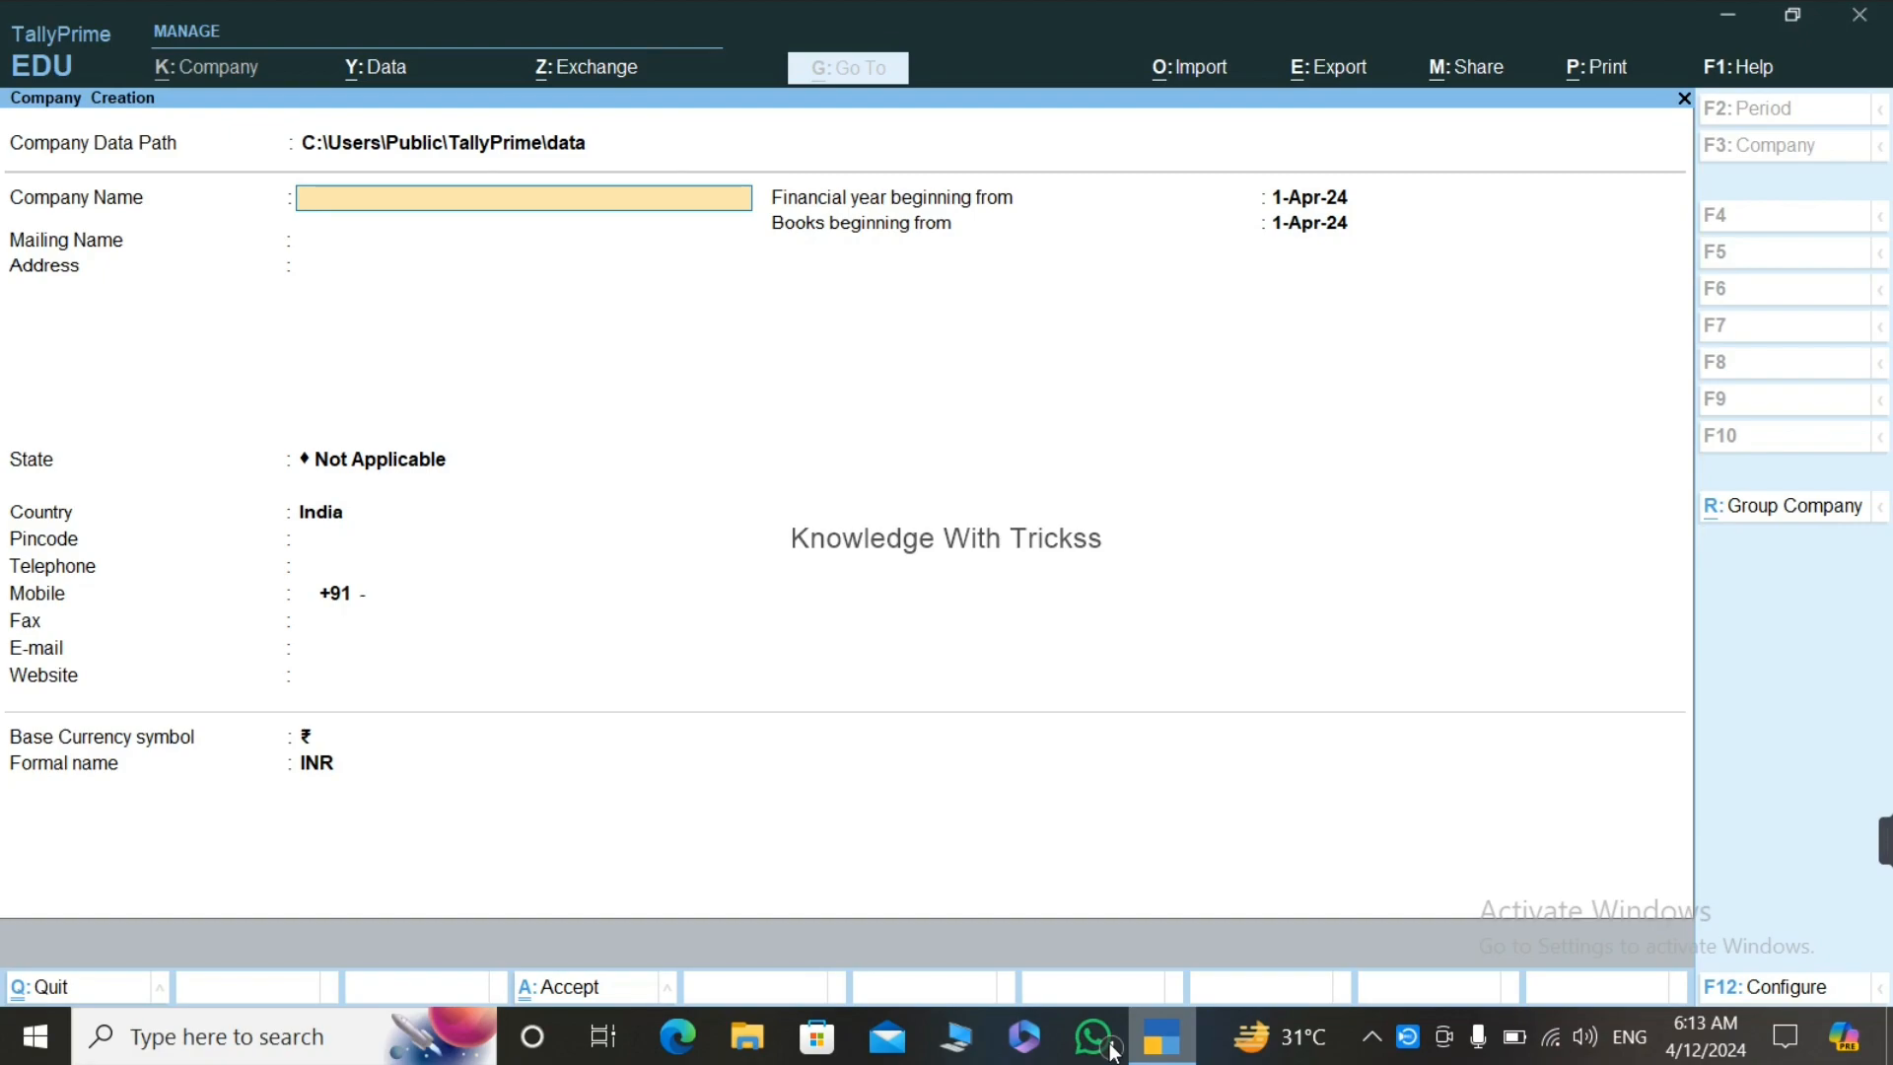
Step: Create a company named Manafacturing Journal, keeping the default company details and features
text(Man)
text(afucv)
key(BackSpace)
key(BackSpace)
key(BackSpace)
key(BackSpace)
text(acturing Journal)
key(Return)
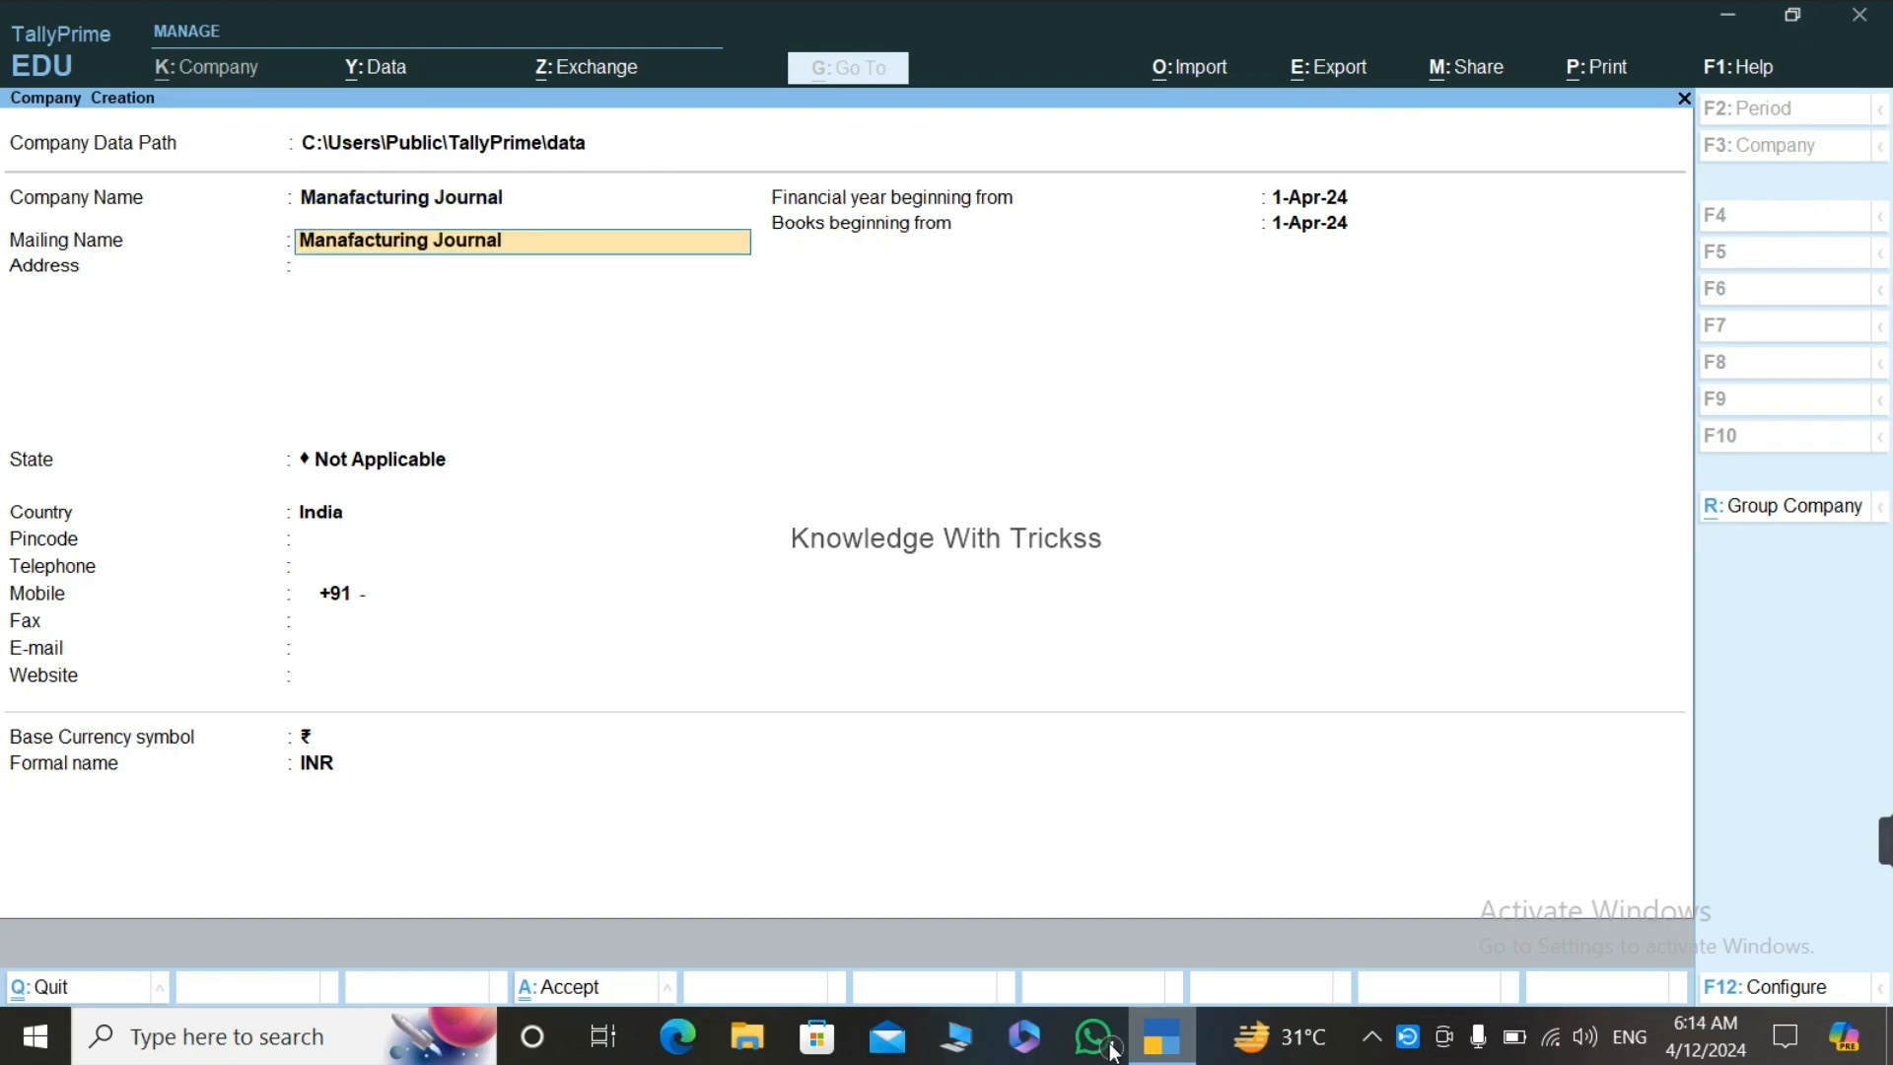
key(Return)
key(ctrl)
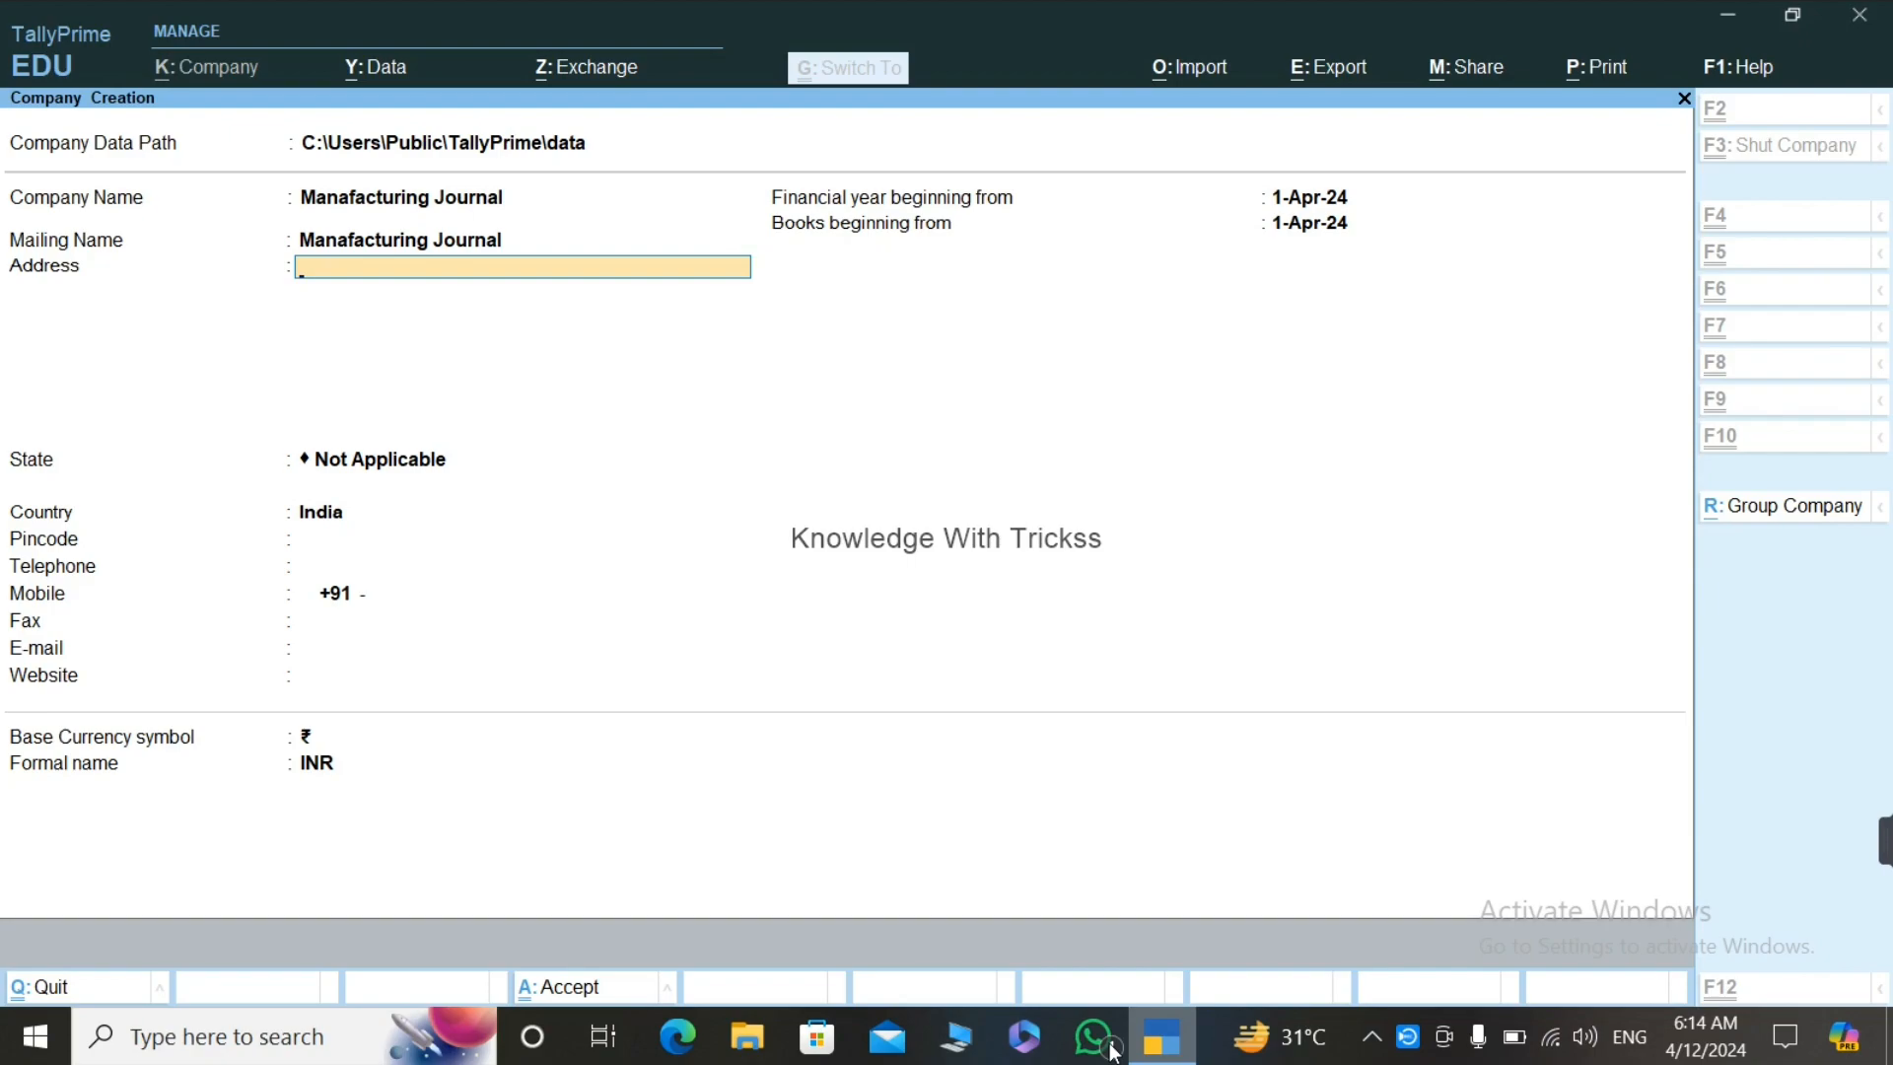
key(ctrl+a)
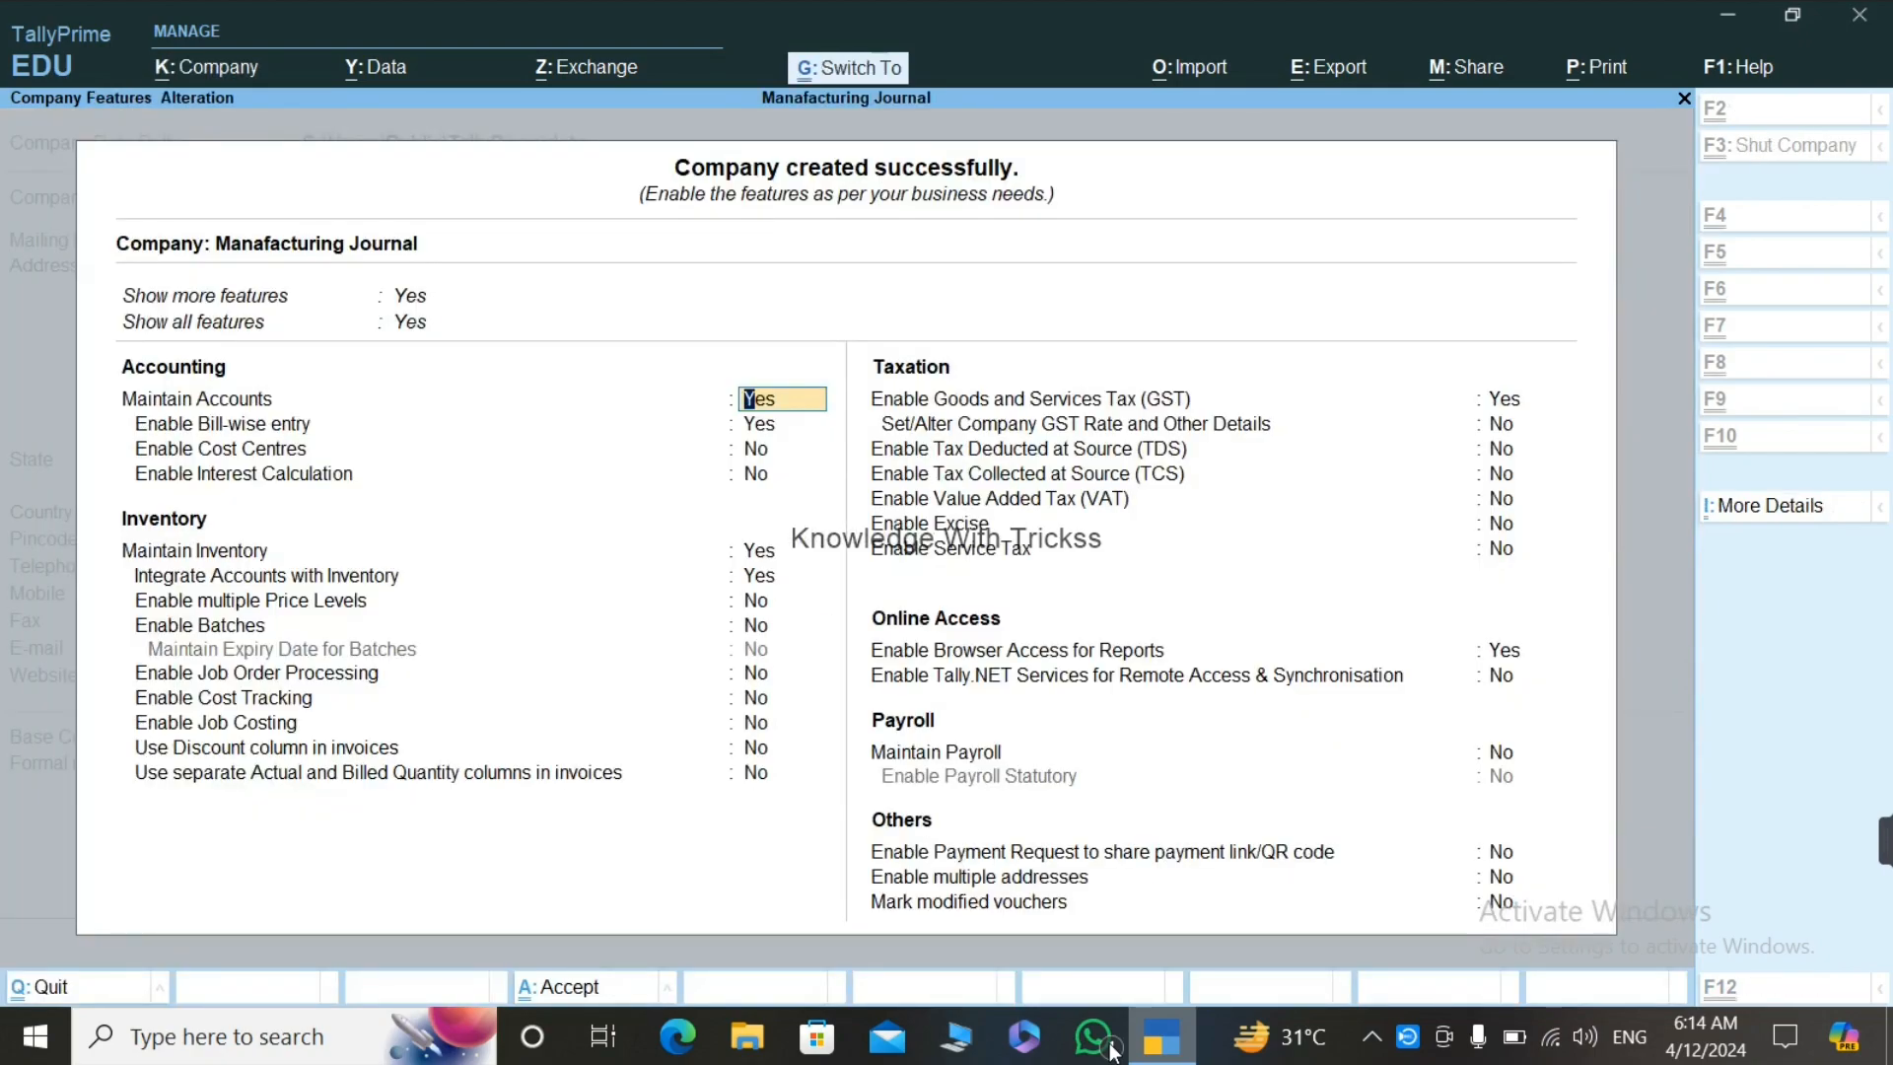
key(ctrl+a)
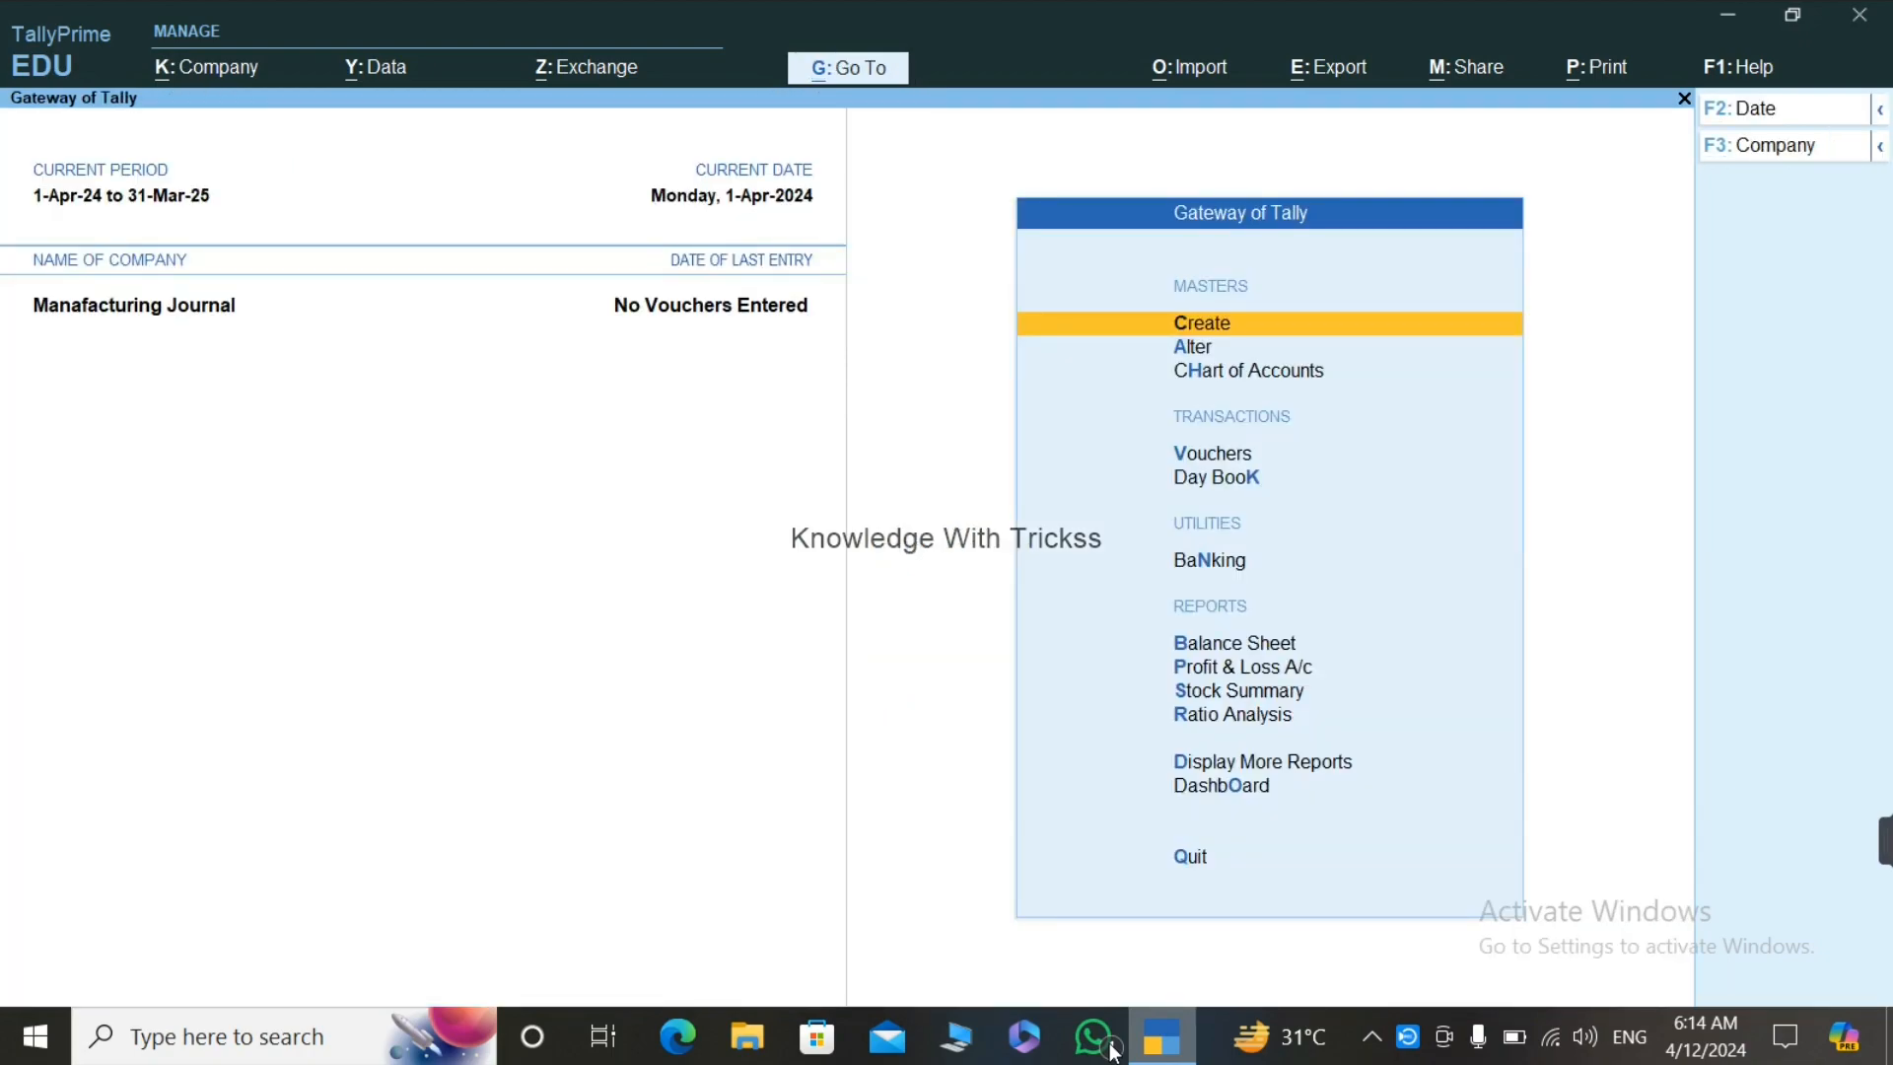
Step: Start a new voucher type named Manufacturing Journal based on the Stock Journal type
key(Return)
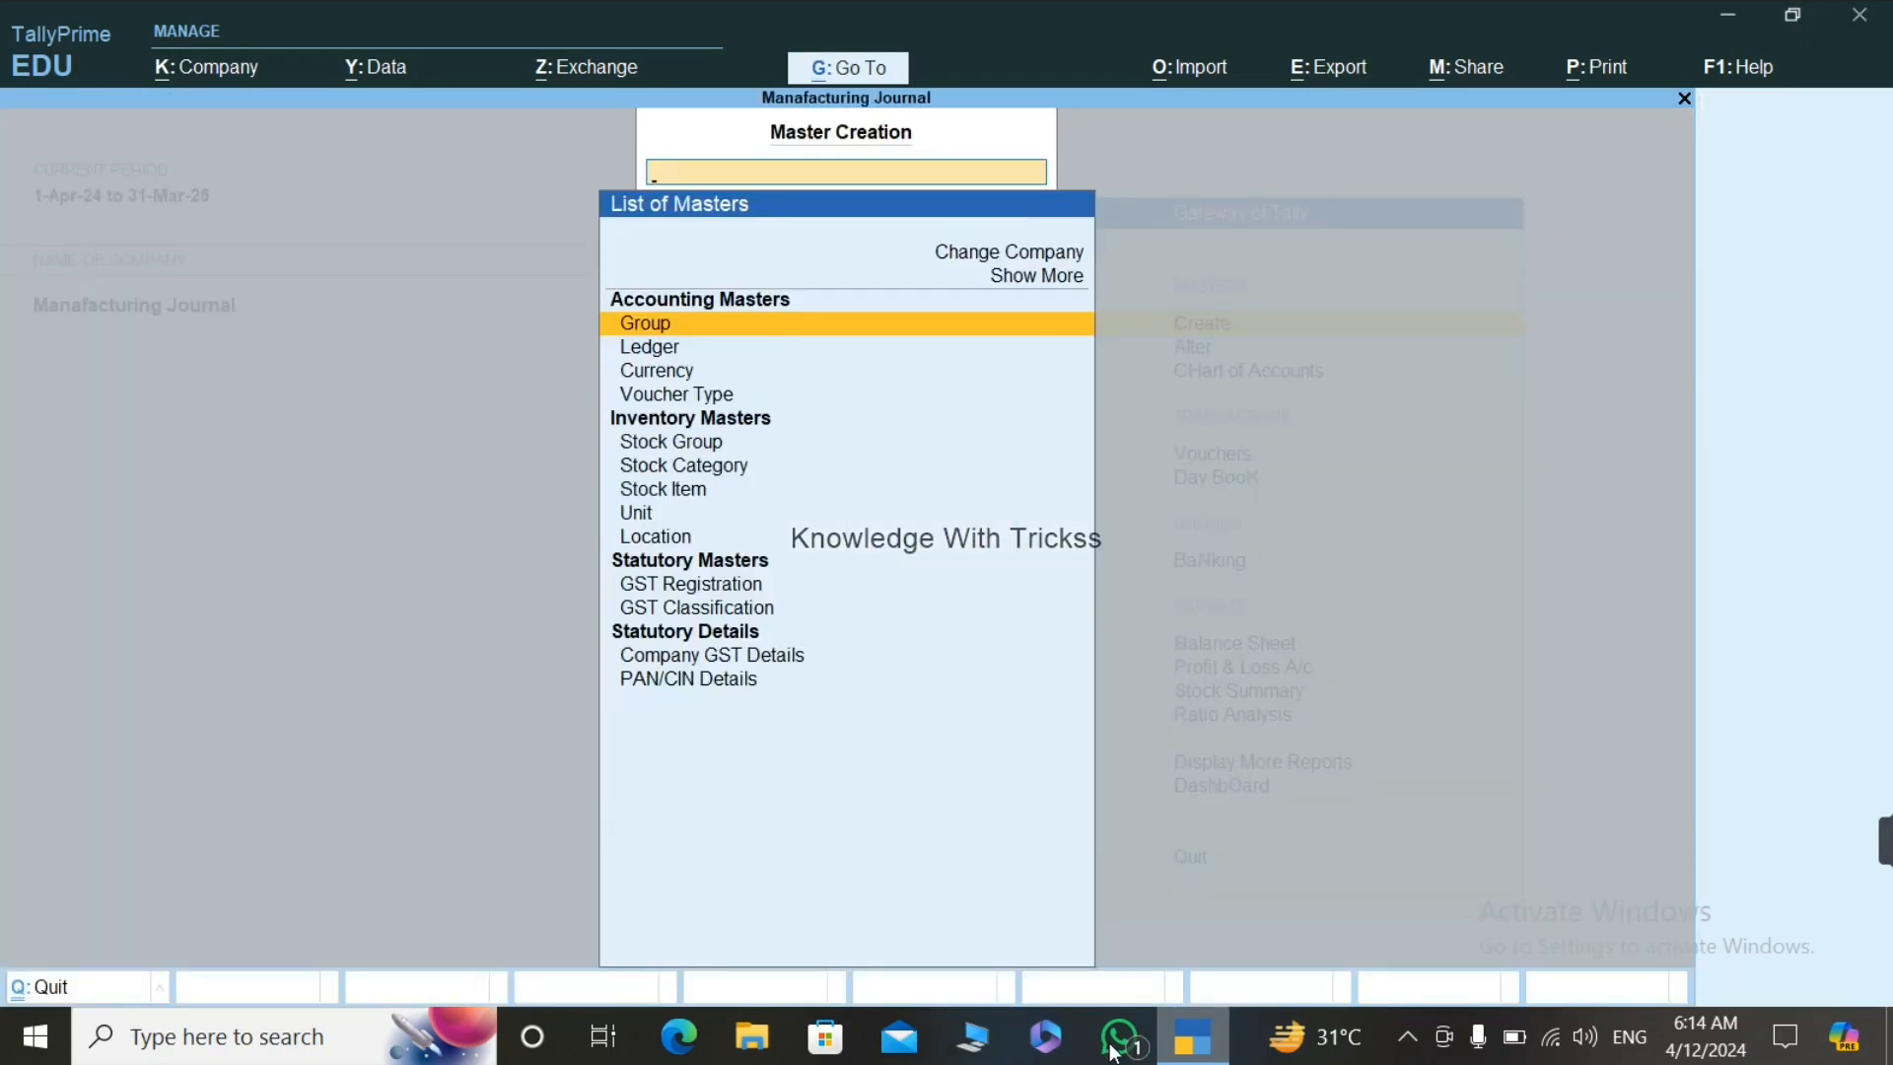
key(Down)
key(Down)
key(Down)
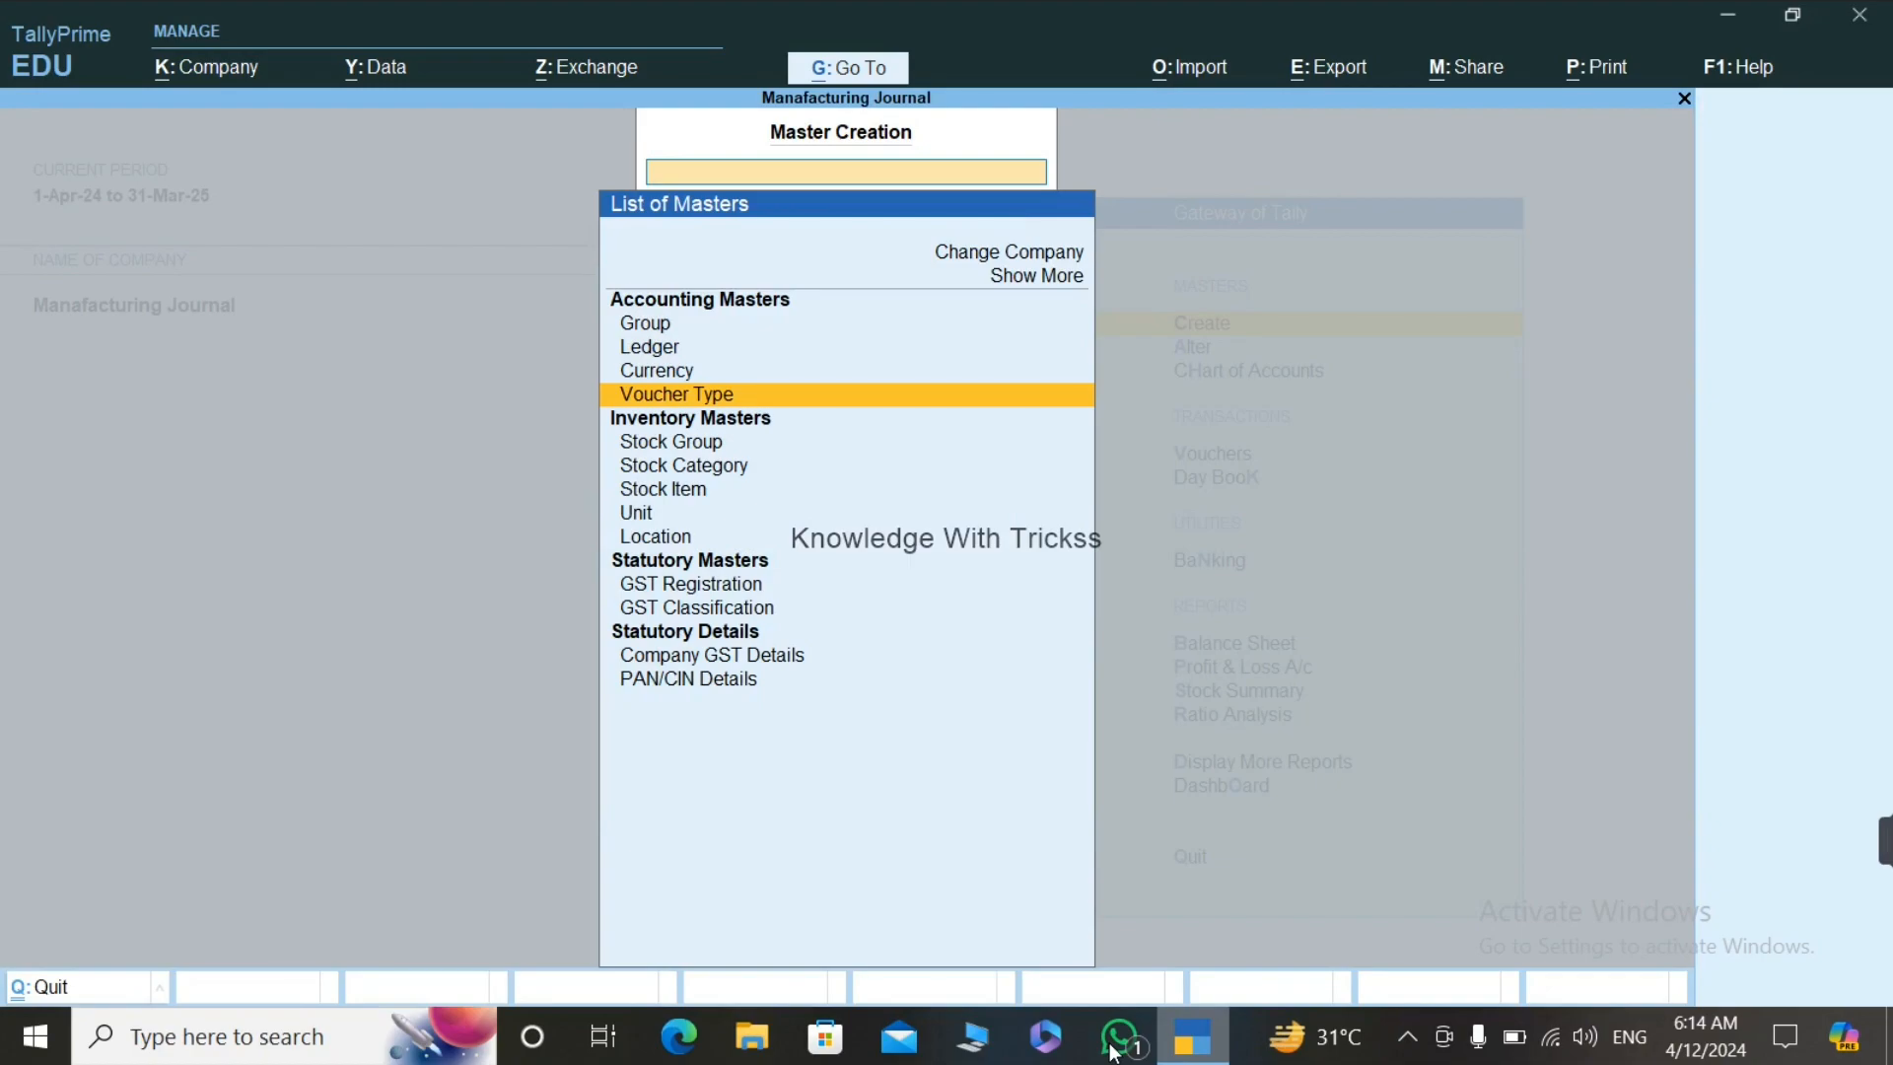
key(Return)
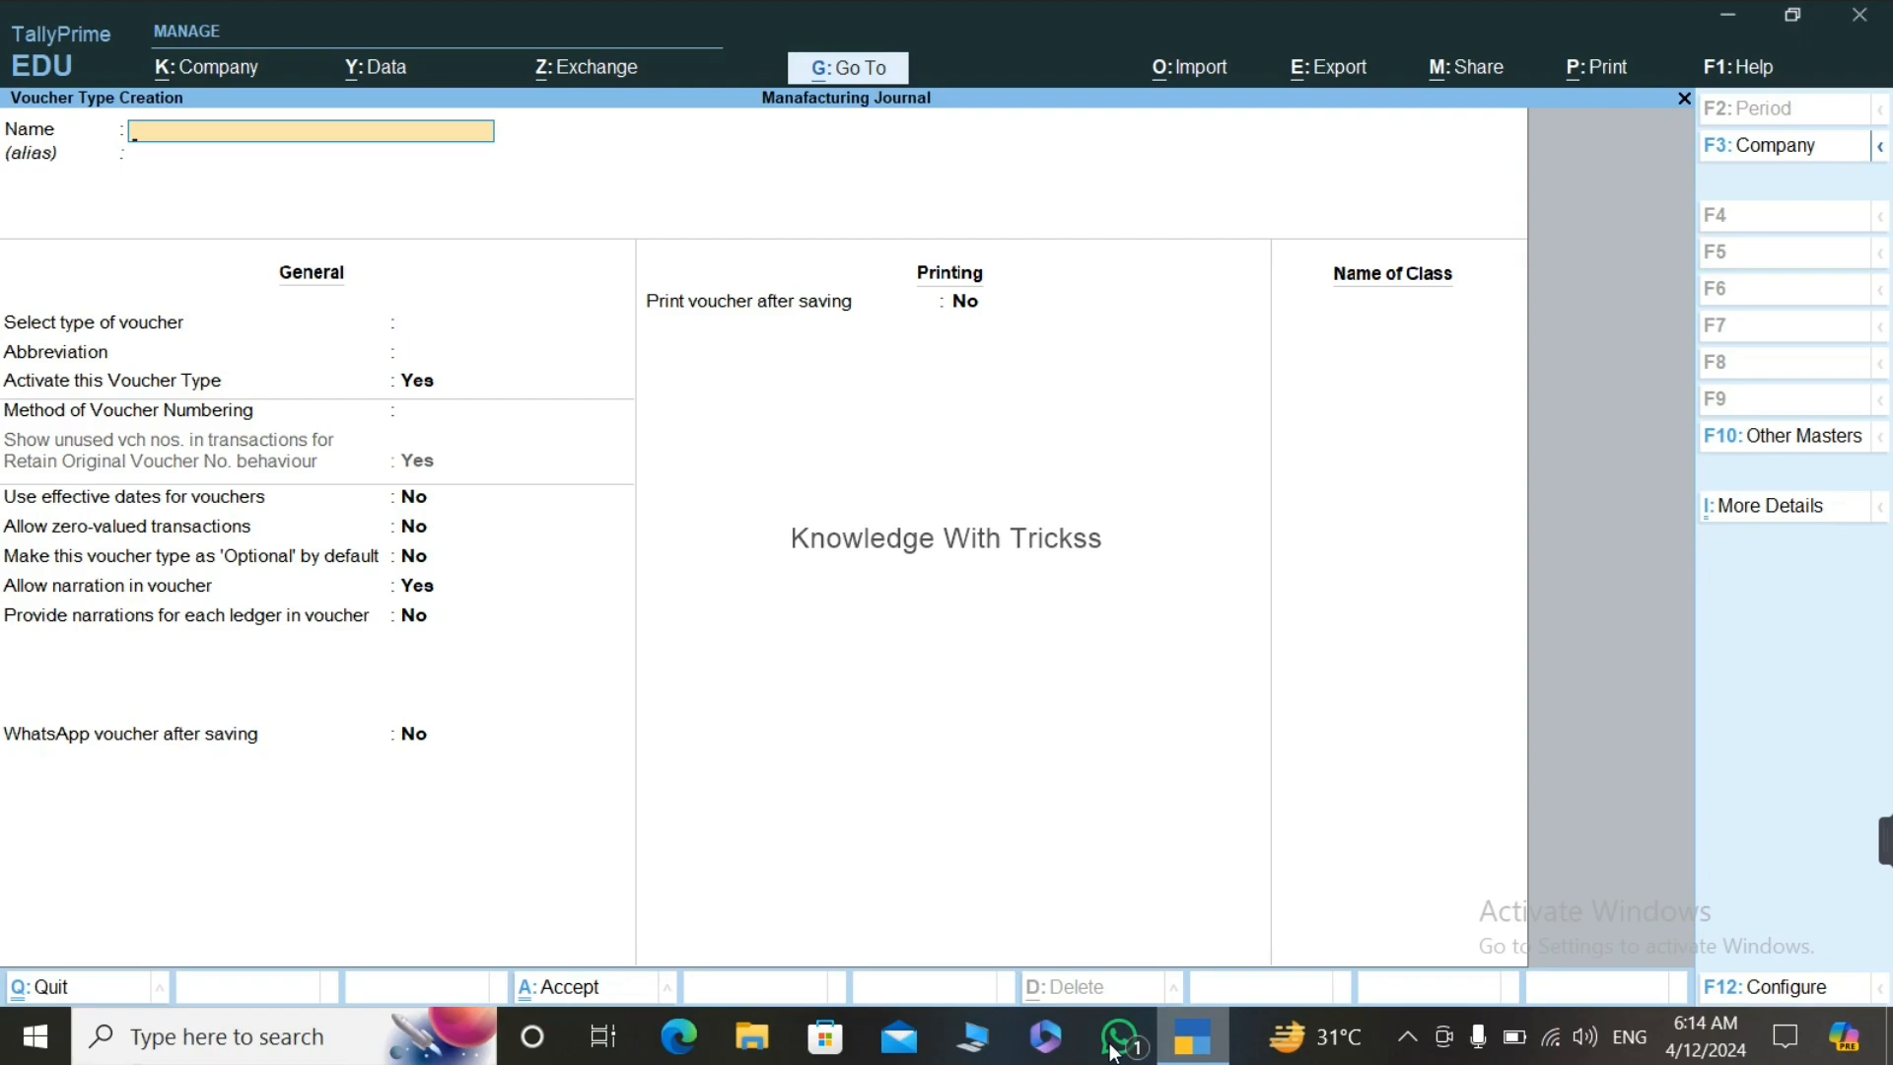
text(Manufacturing Journal)
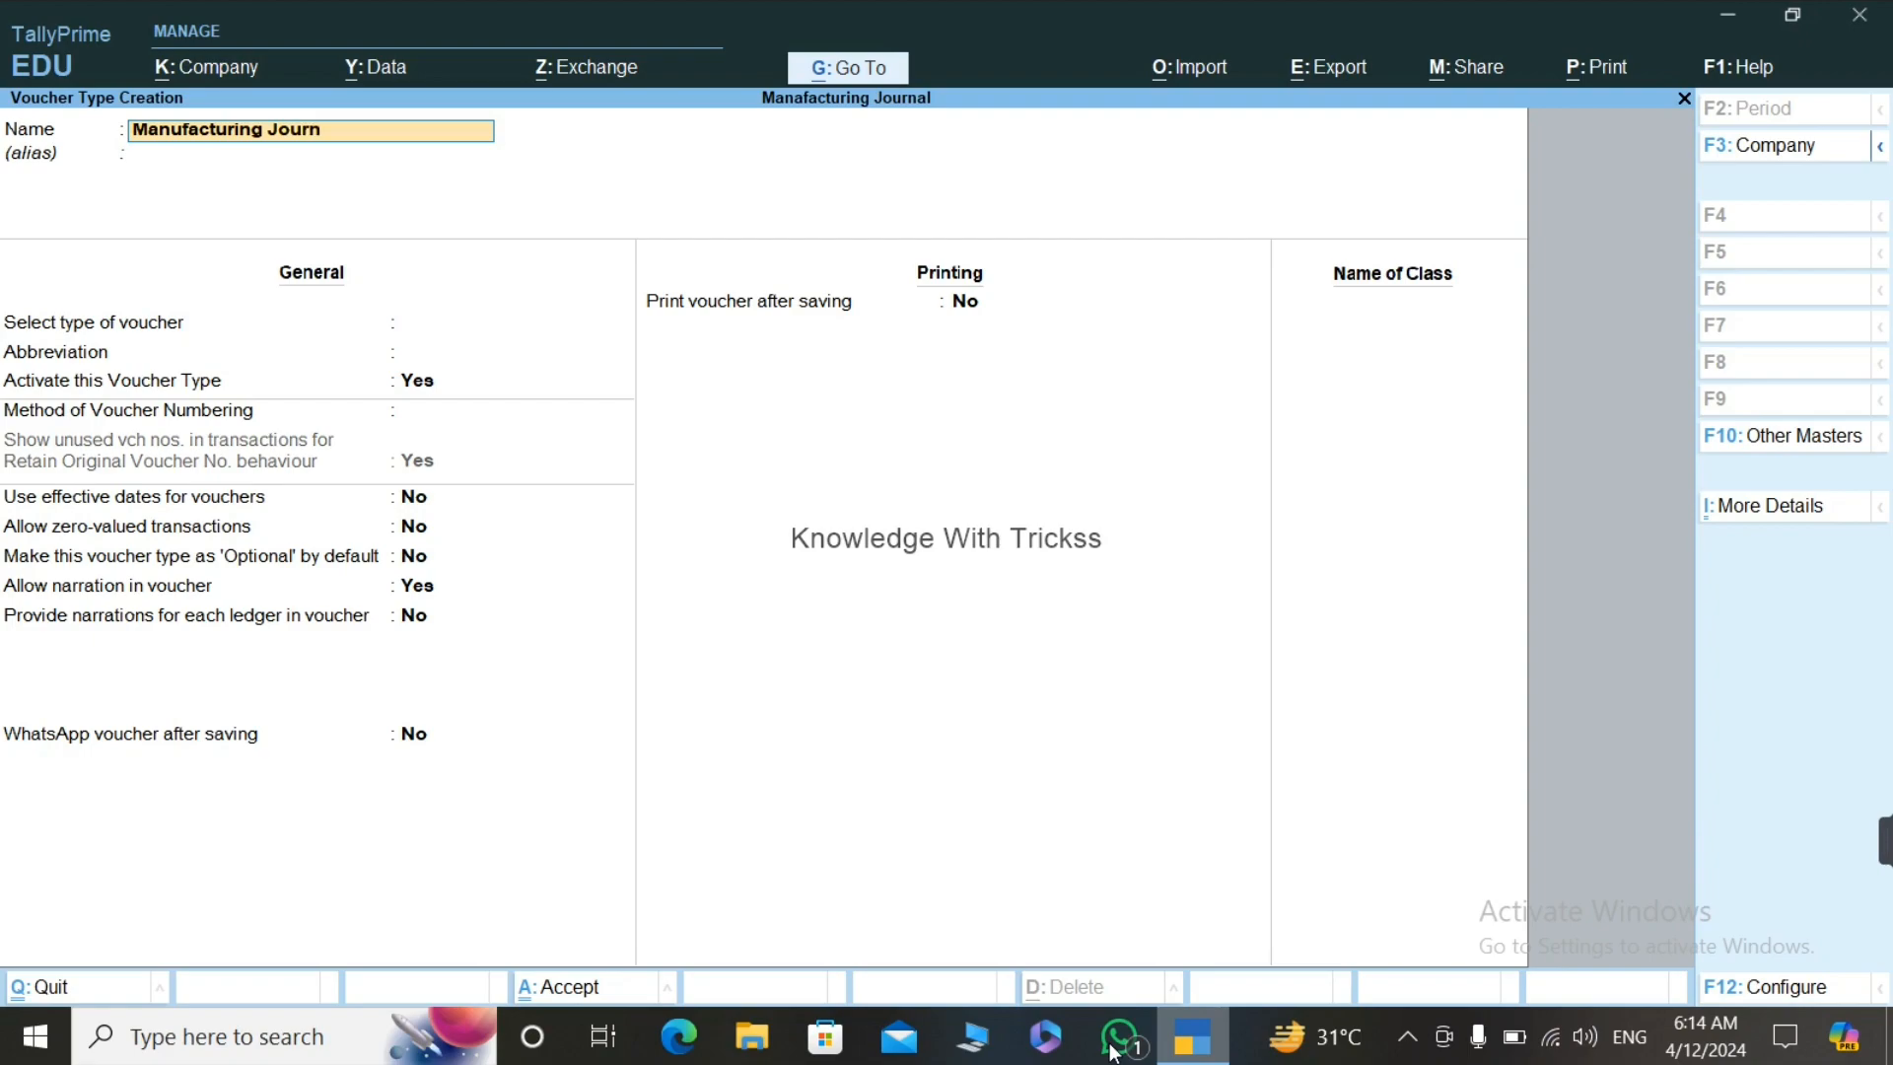
key(Return)
text(Sto)
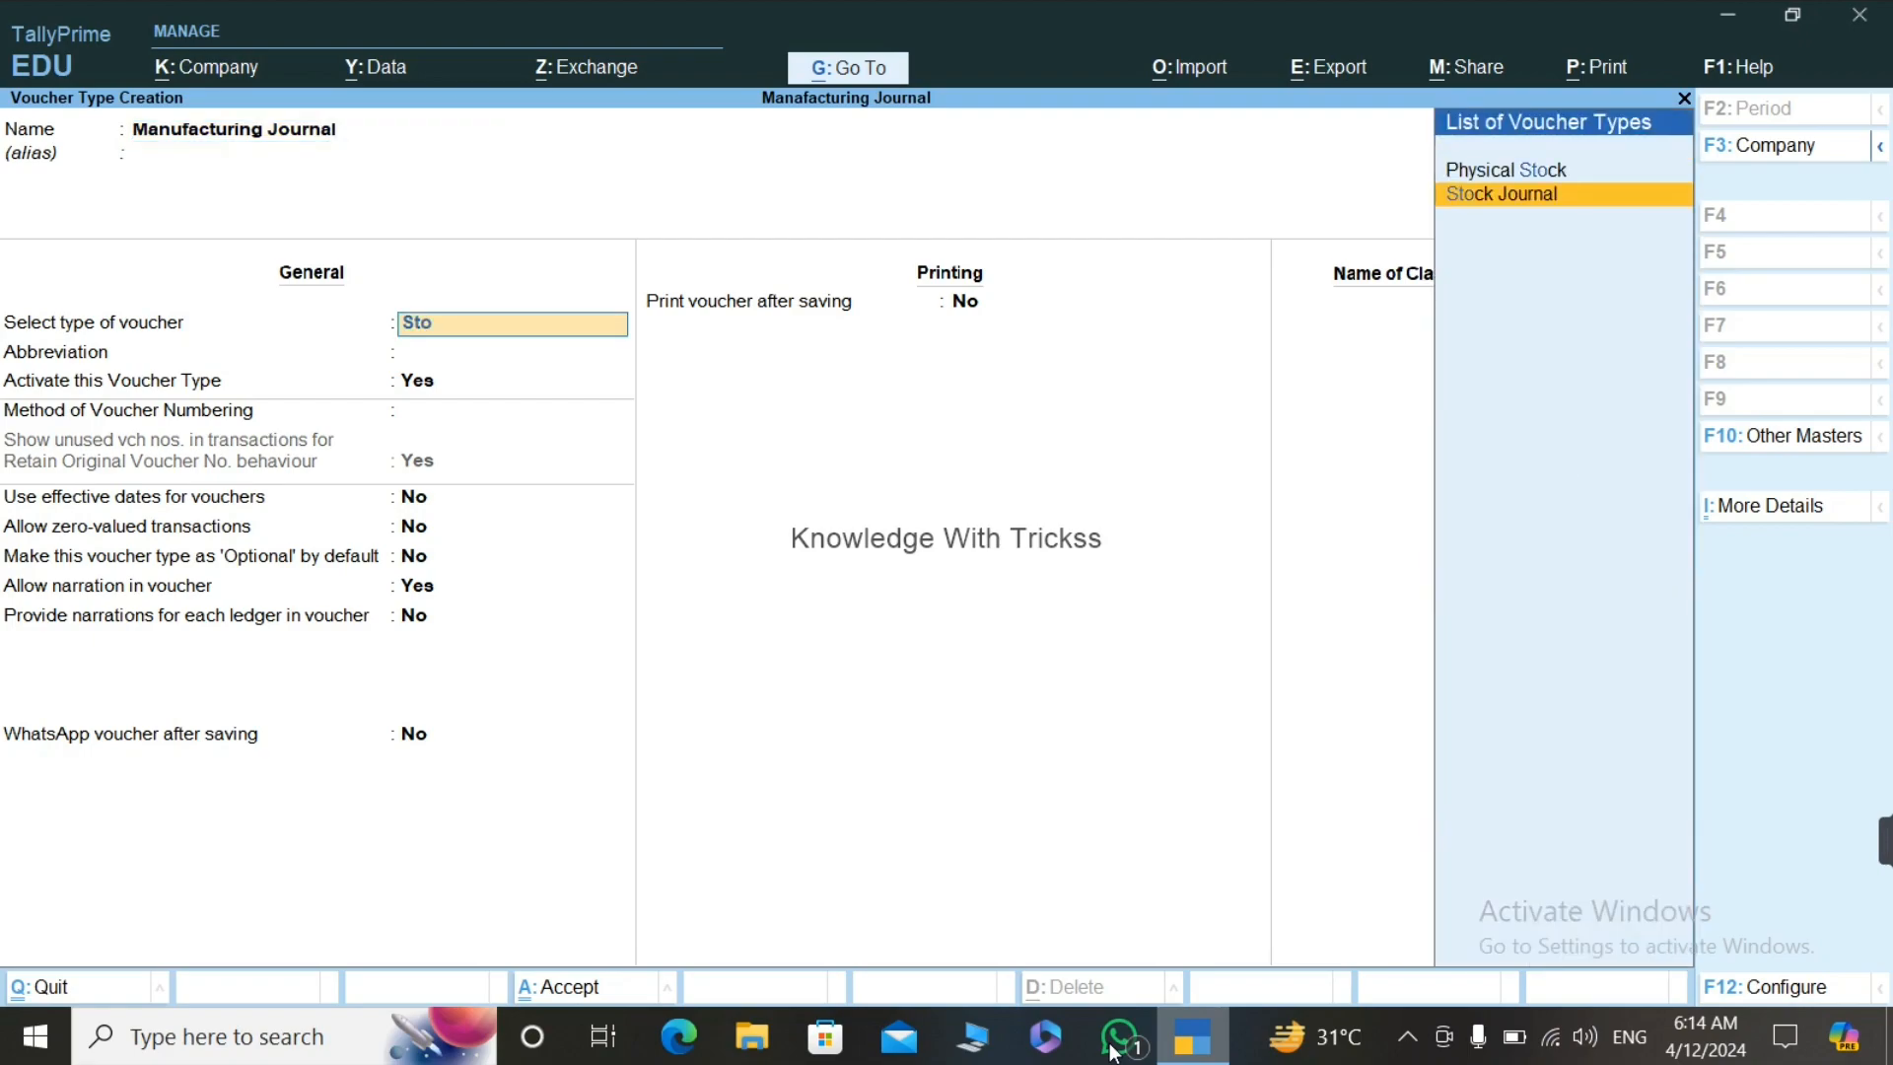
key(Return)
Step: Set Use as a Manufacturing Journal to Yes, keep the other voucher type defaults, save it and leave voucher type creation
key(Return)
key(Return)
key(Return)
key(Return)
key(Return)
key(Return)
key(Return)
key(Return)
key(Return)
key(Return)
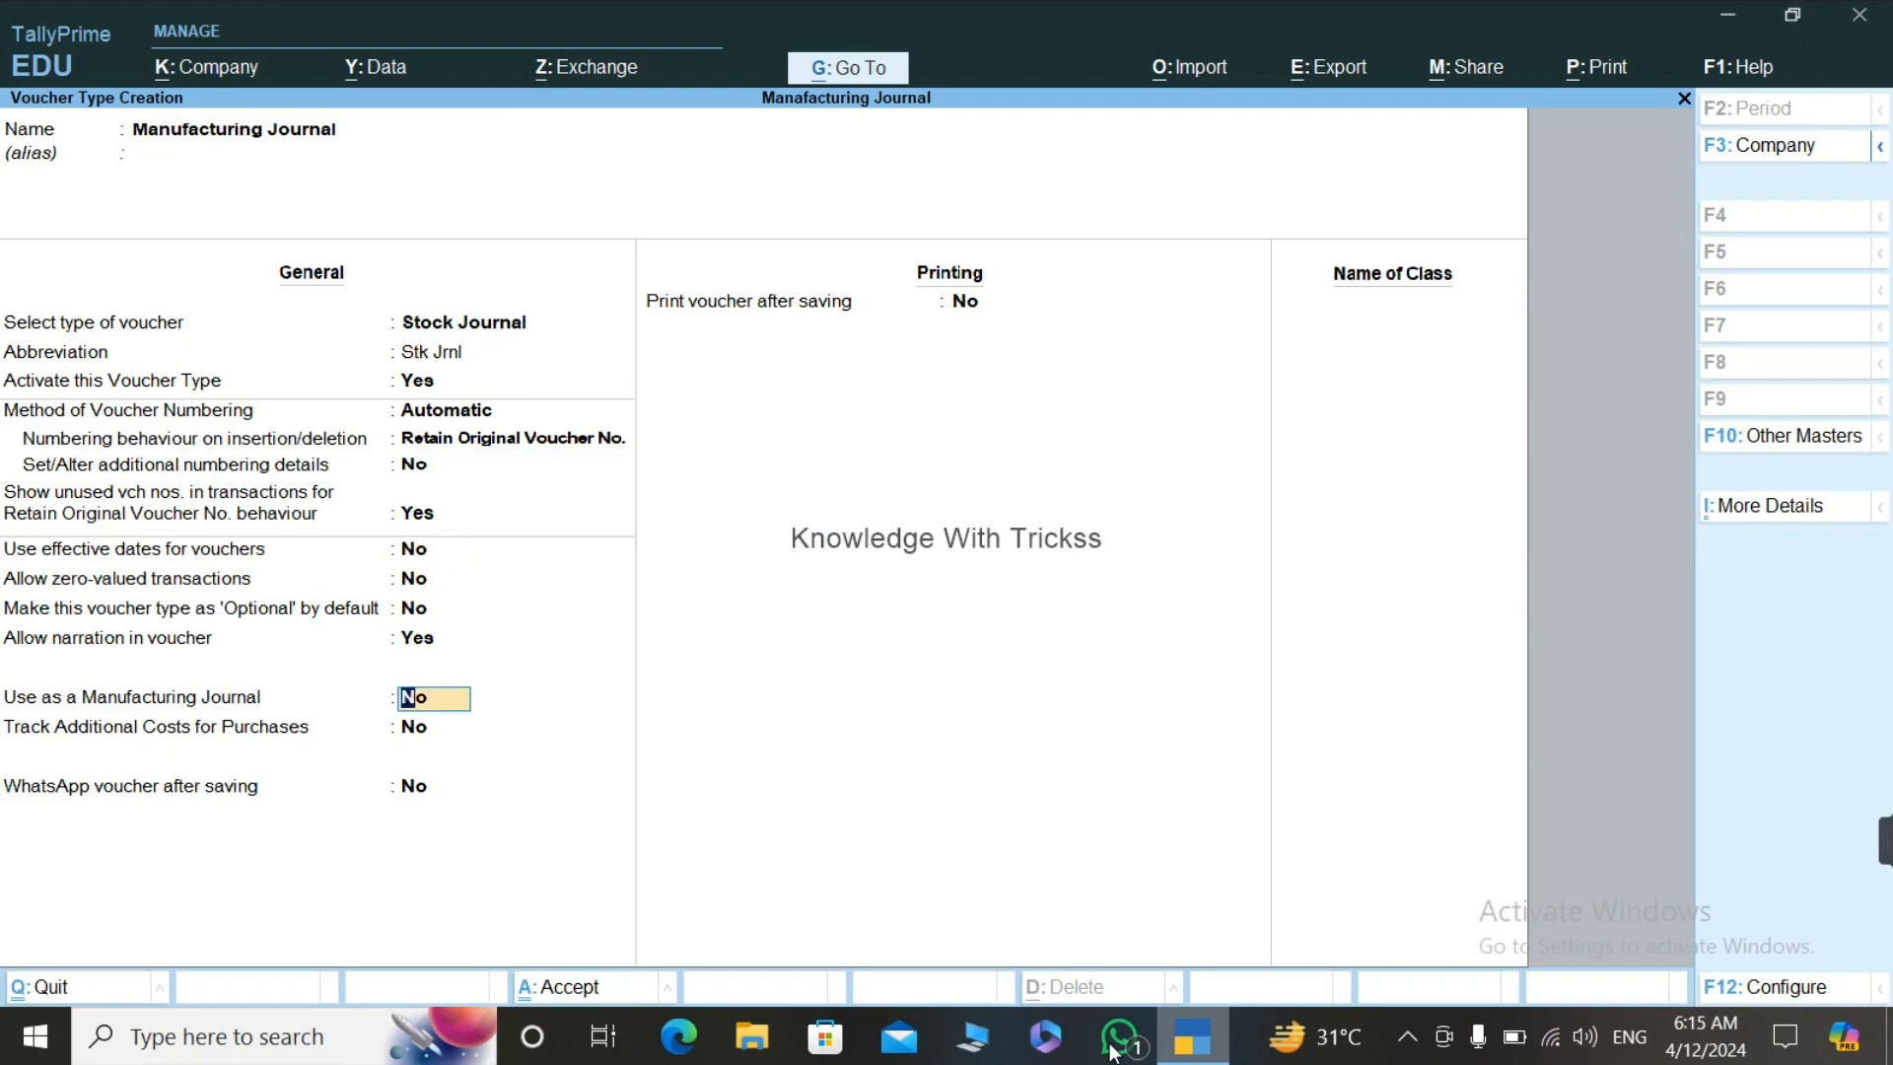
text(y)
key(Return)
key(ctrl+a)
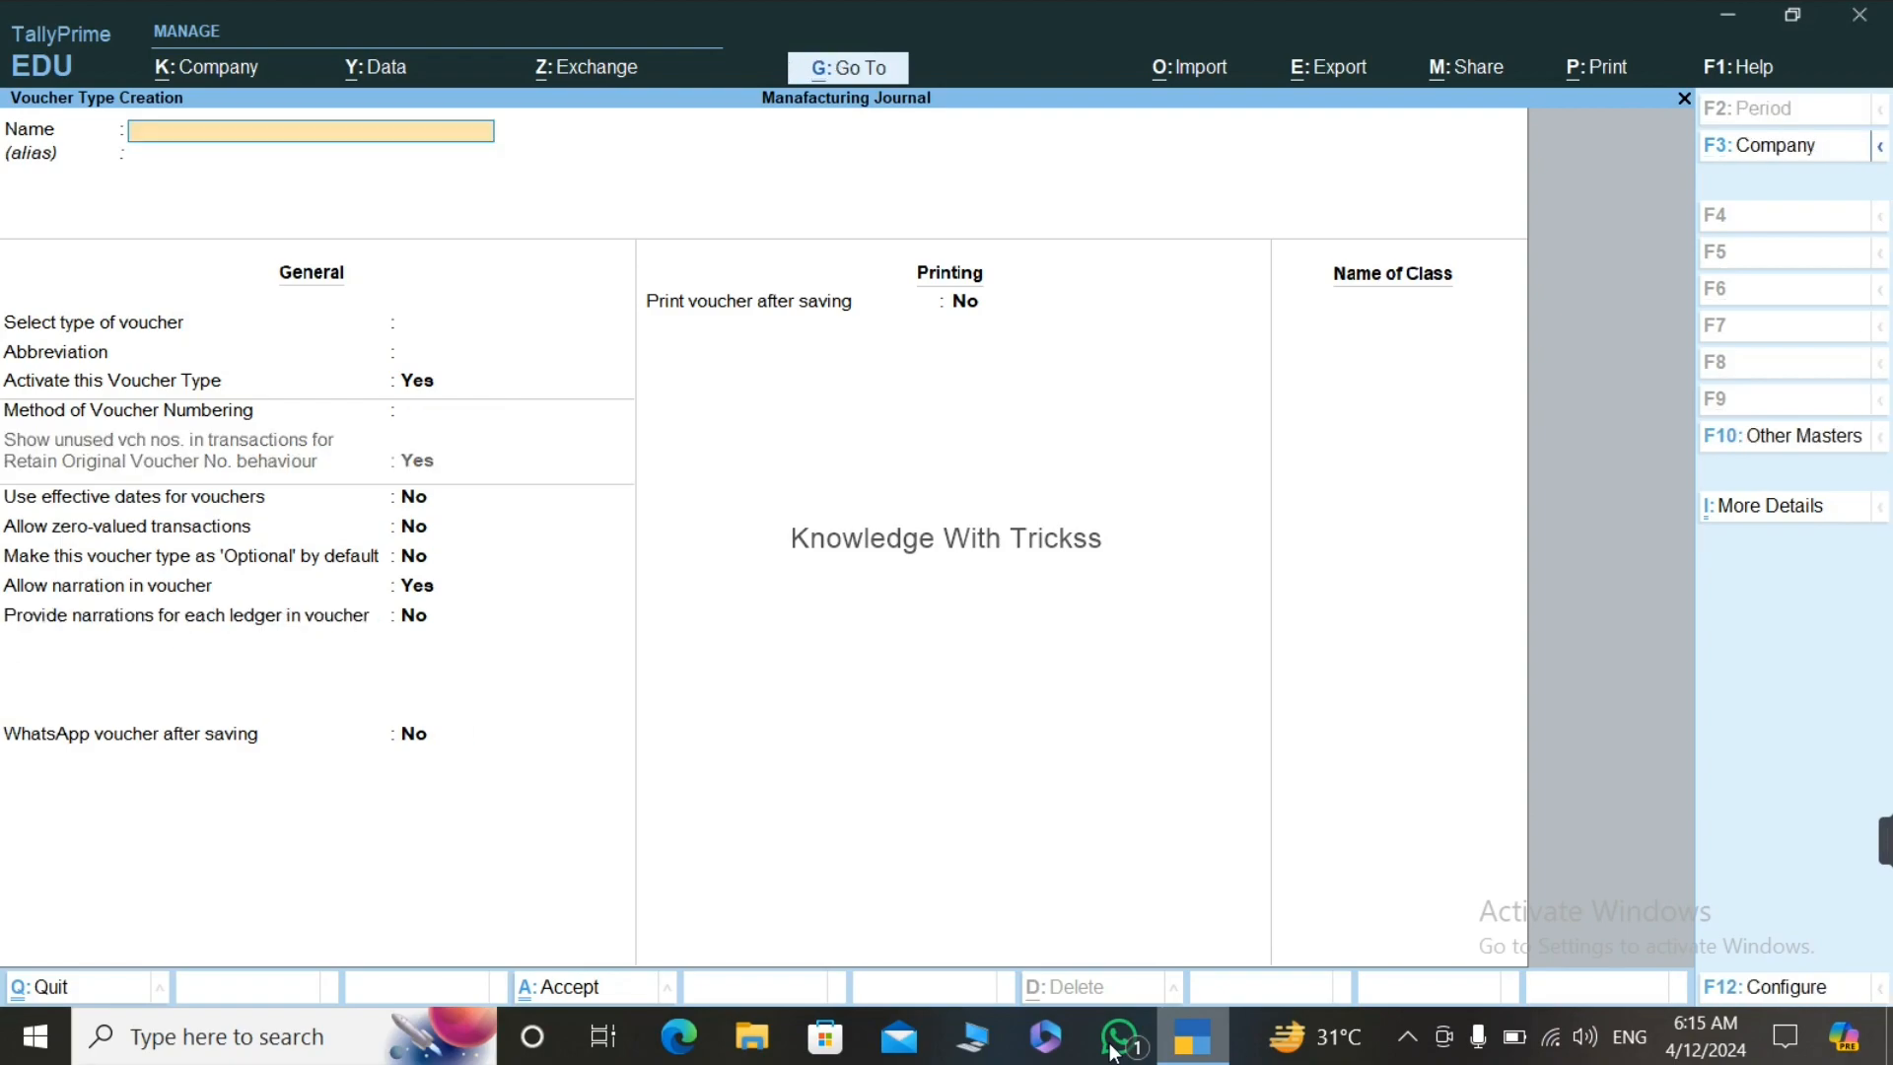
key(Escape)
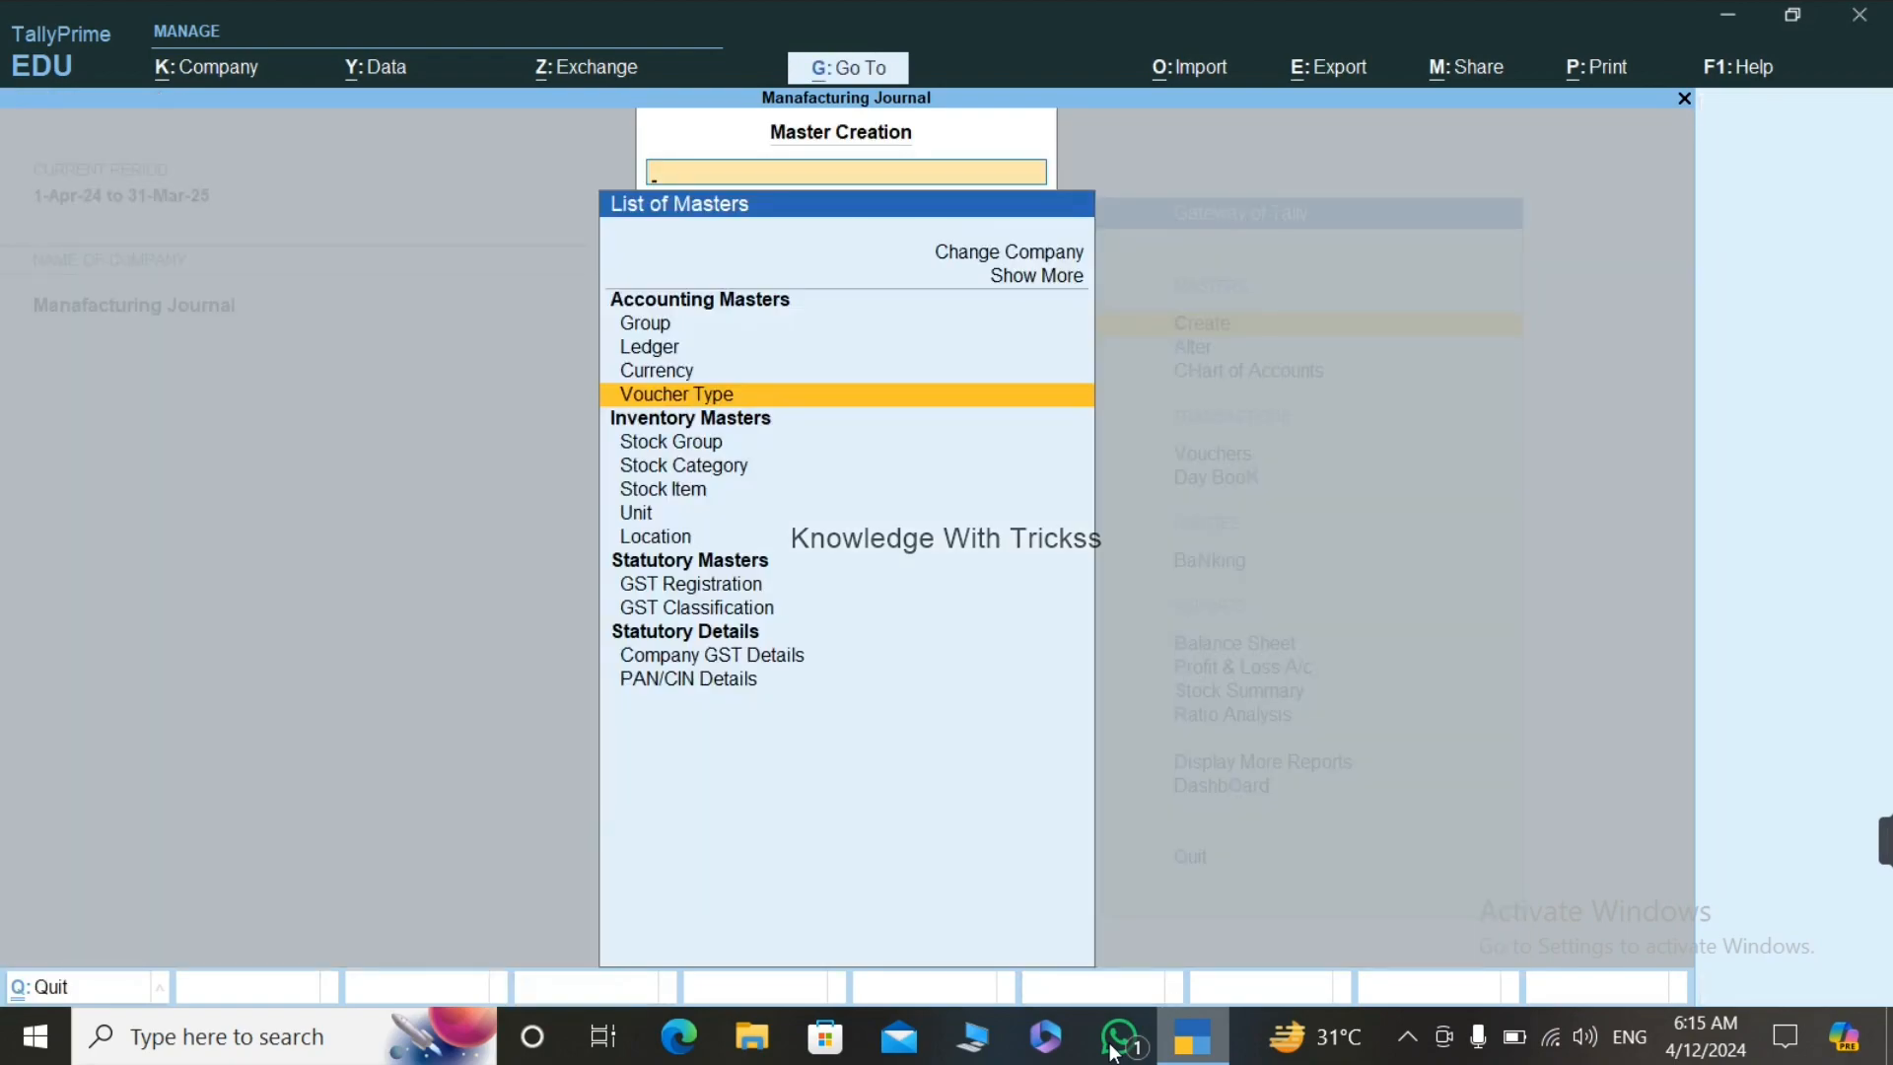
Step: Start a new stock item master named 52" Smart Led Tv
key(Down)
key(Down)
key(Down)
key(Down)
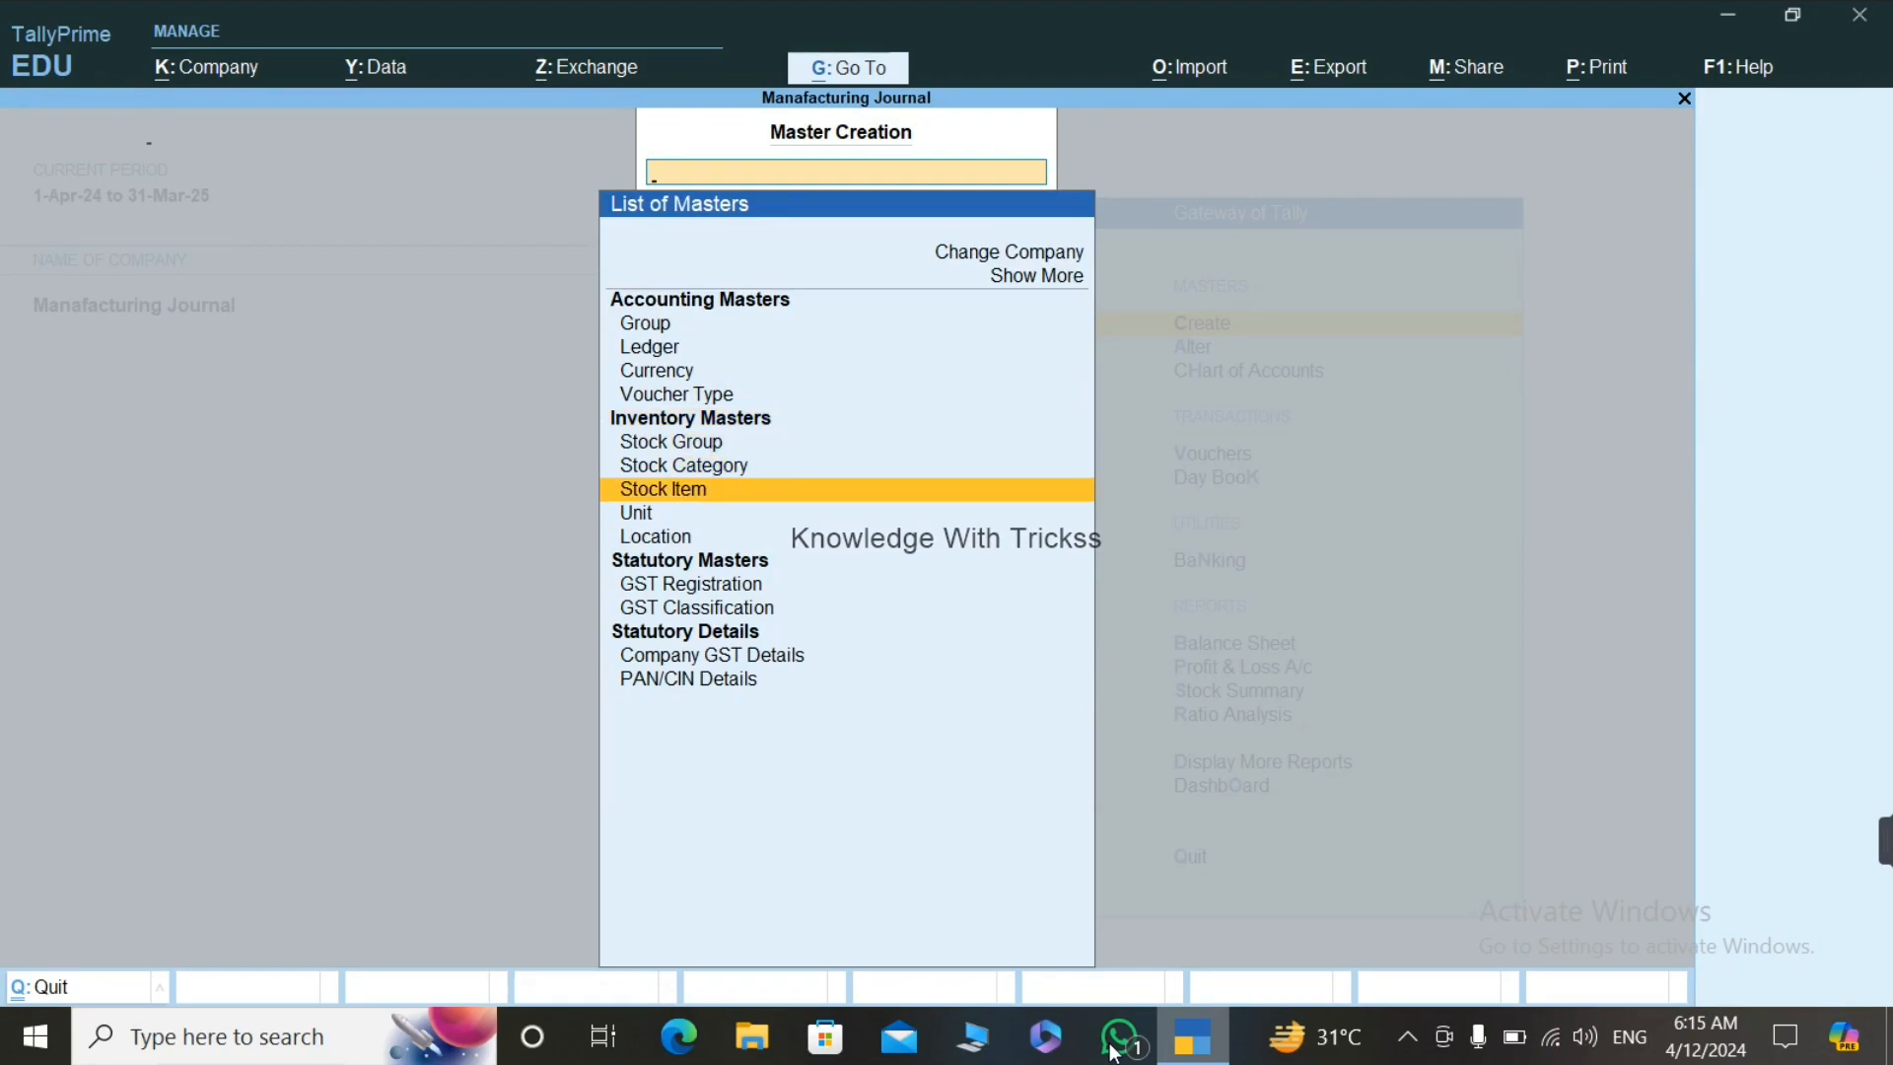
key(Return)
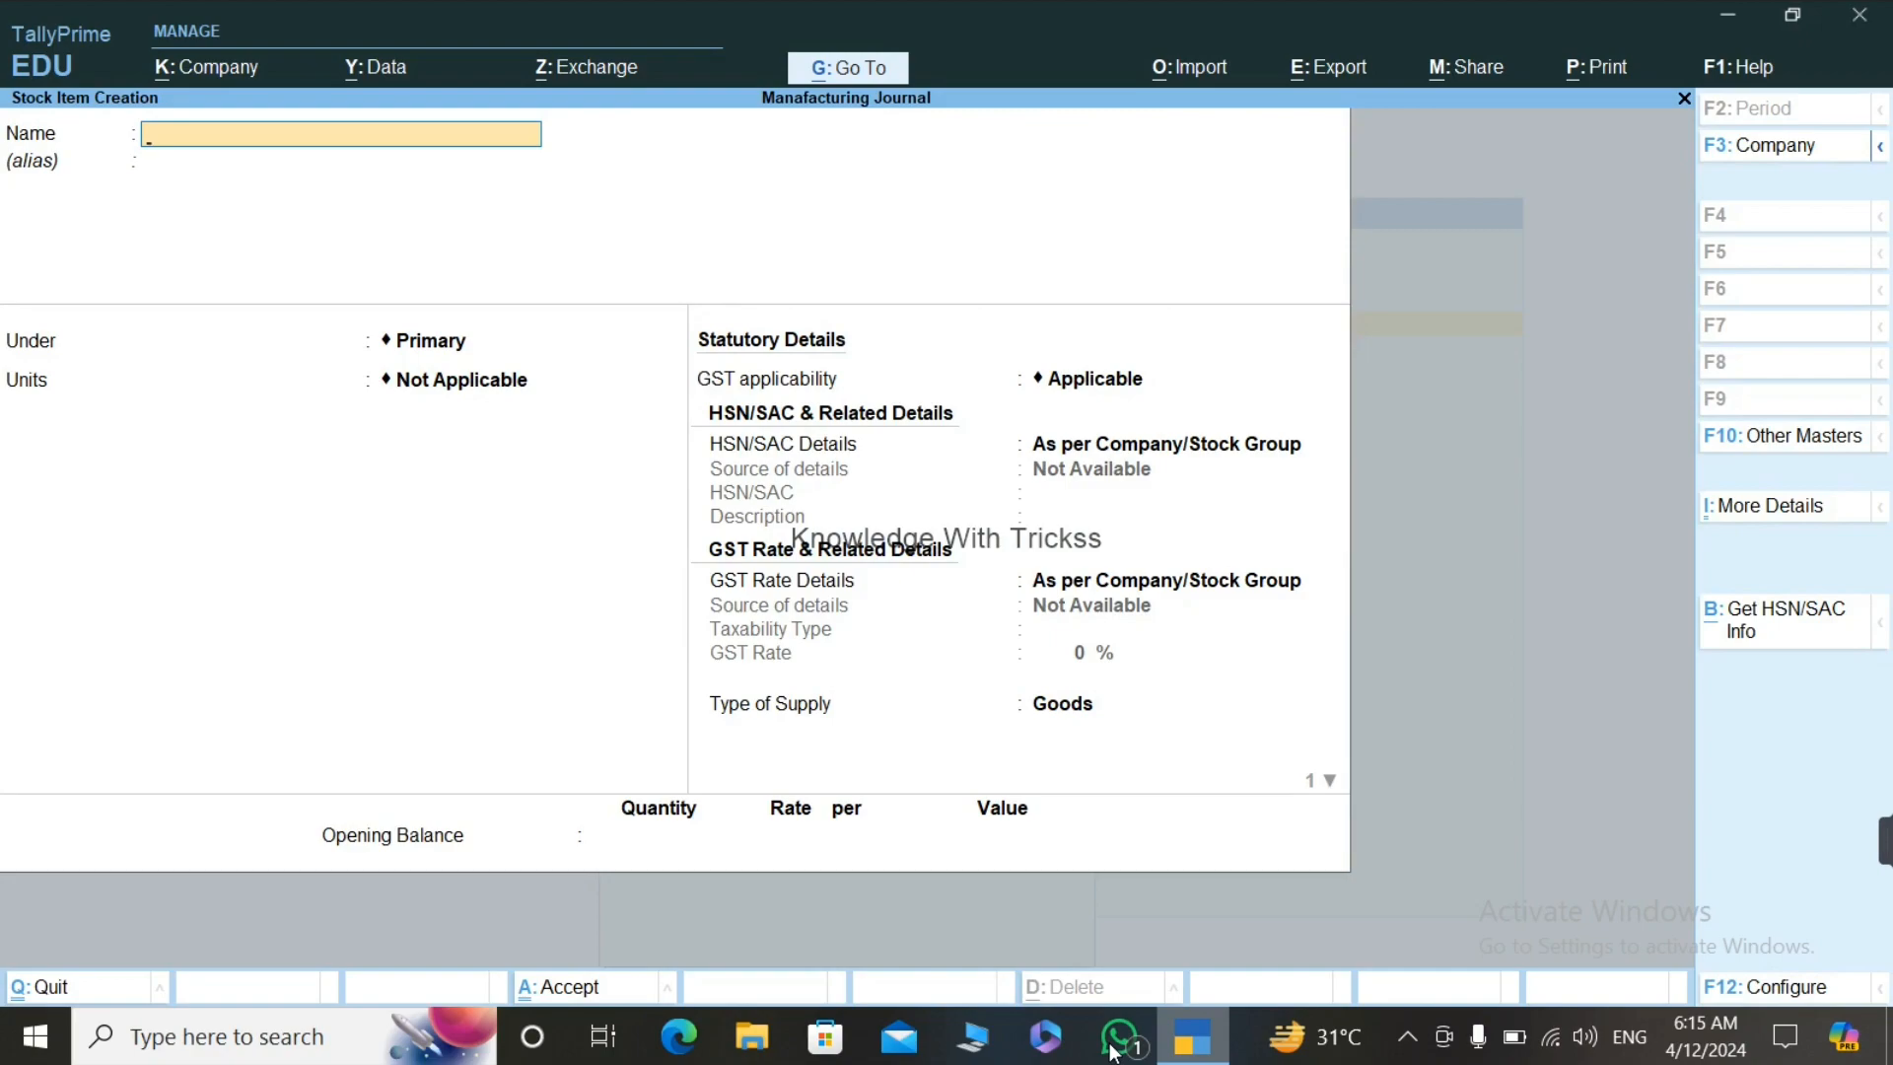
text(52" Smart Led Tv)
key(Return)
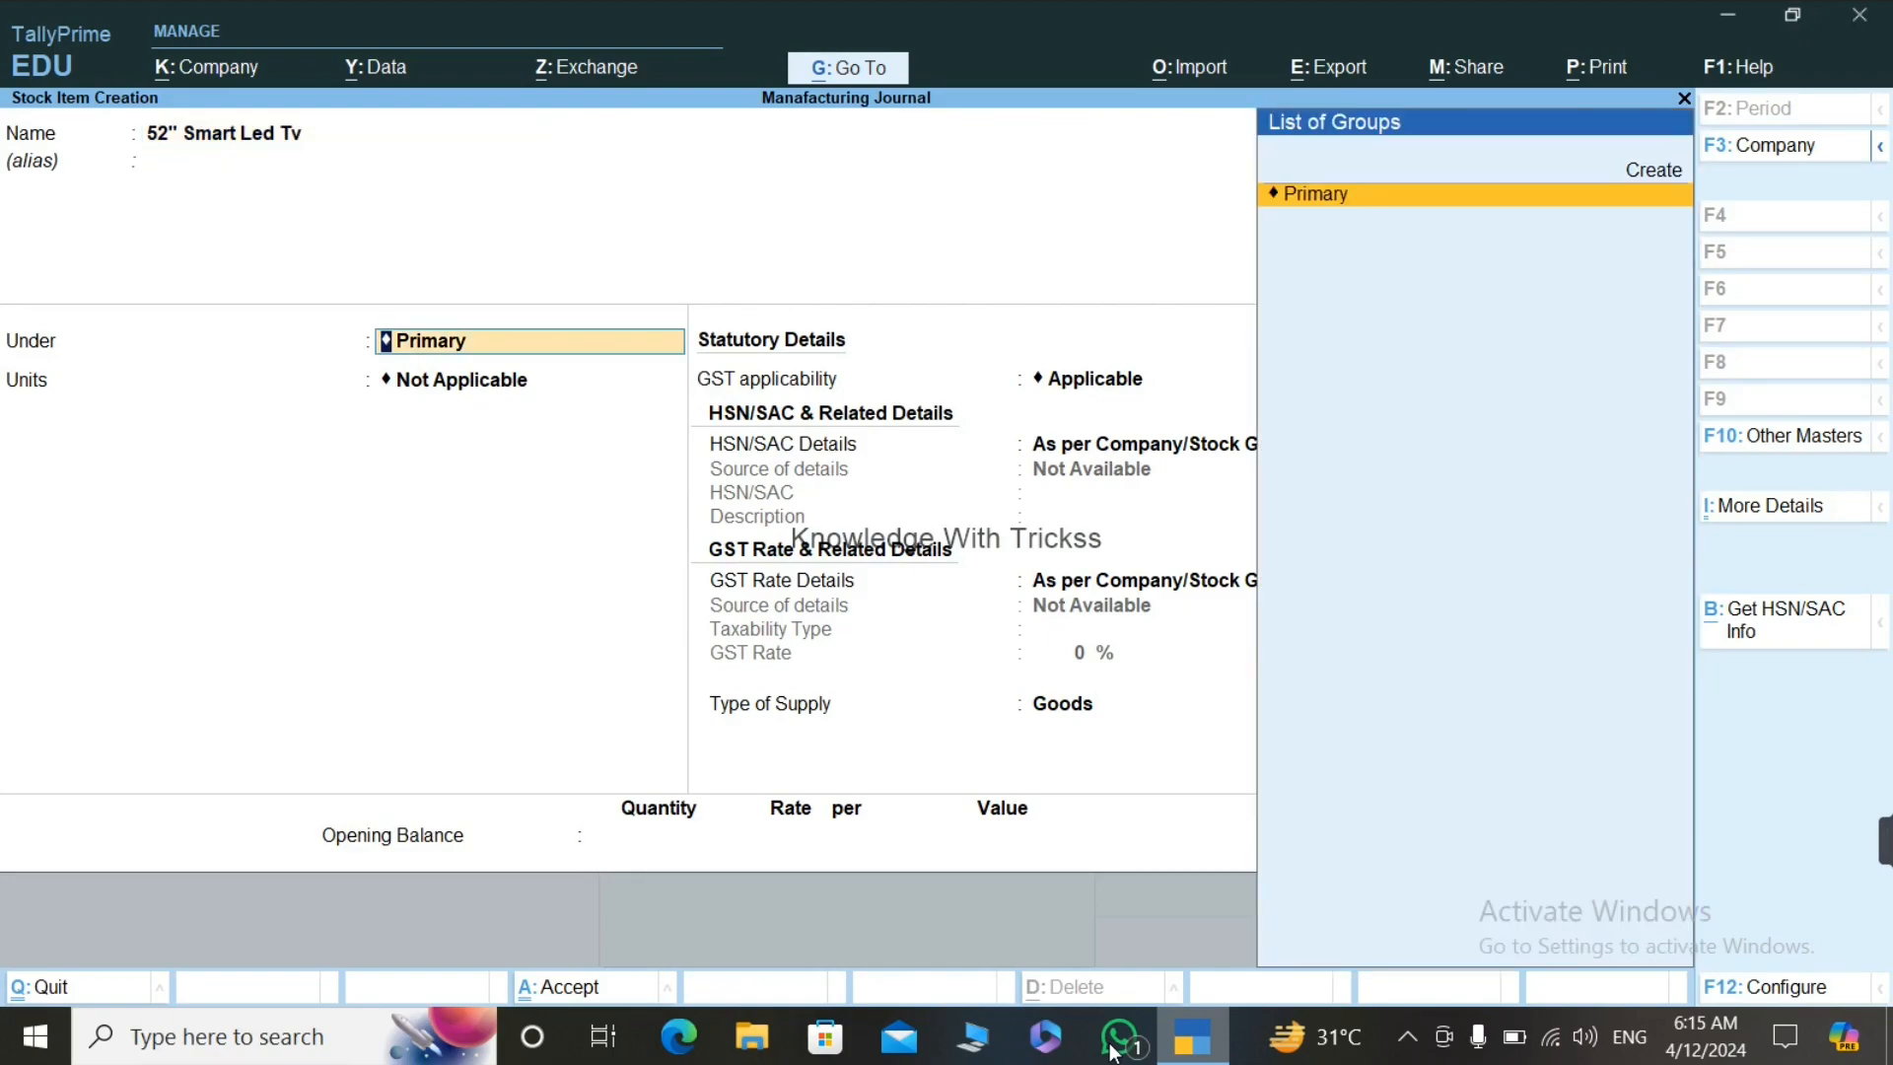
Step: Create the stock group Finish Goods under Primary and assign it to the TV stock item
key(alt+c)
text(Finish Goods)
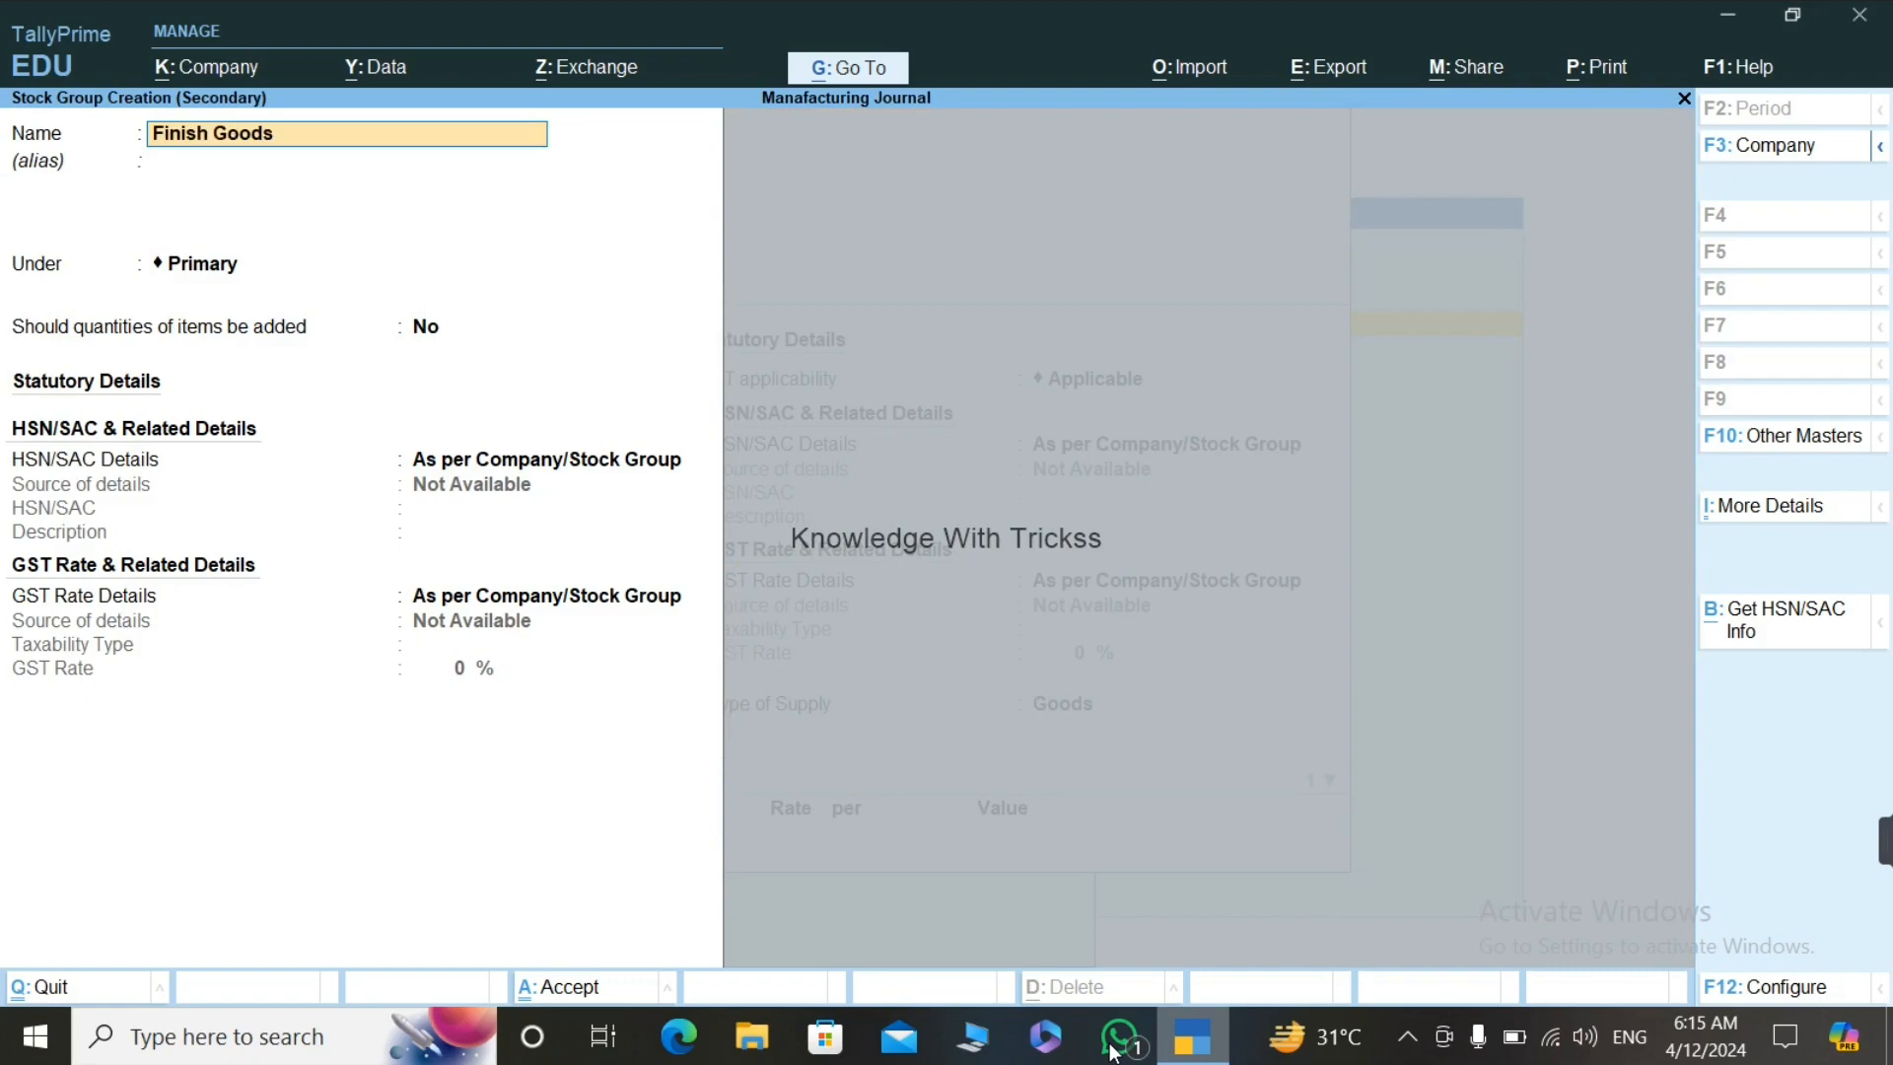
key(Return)
key(Return)
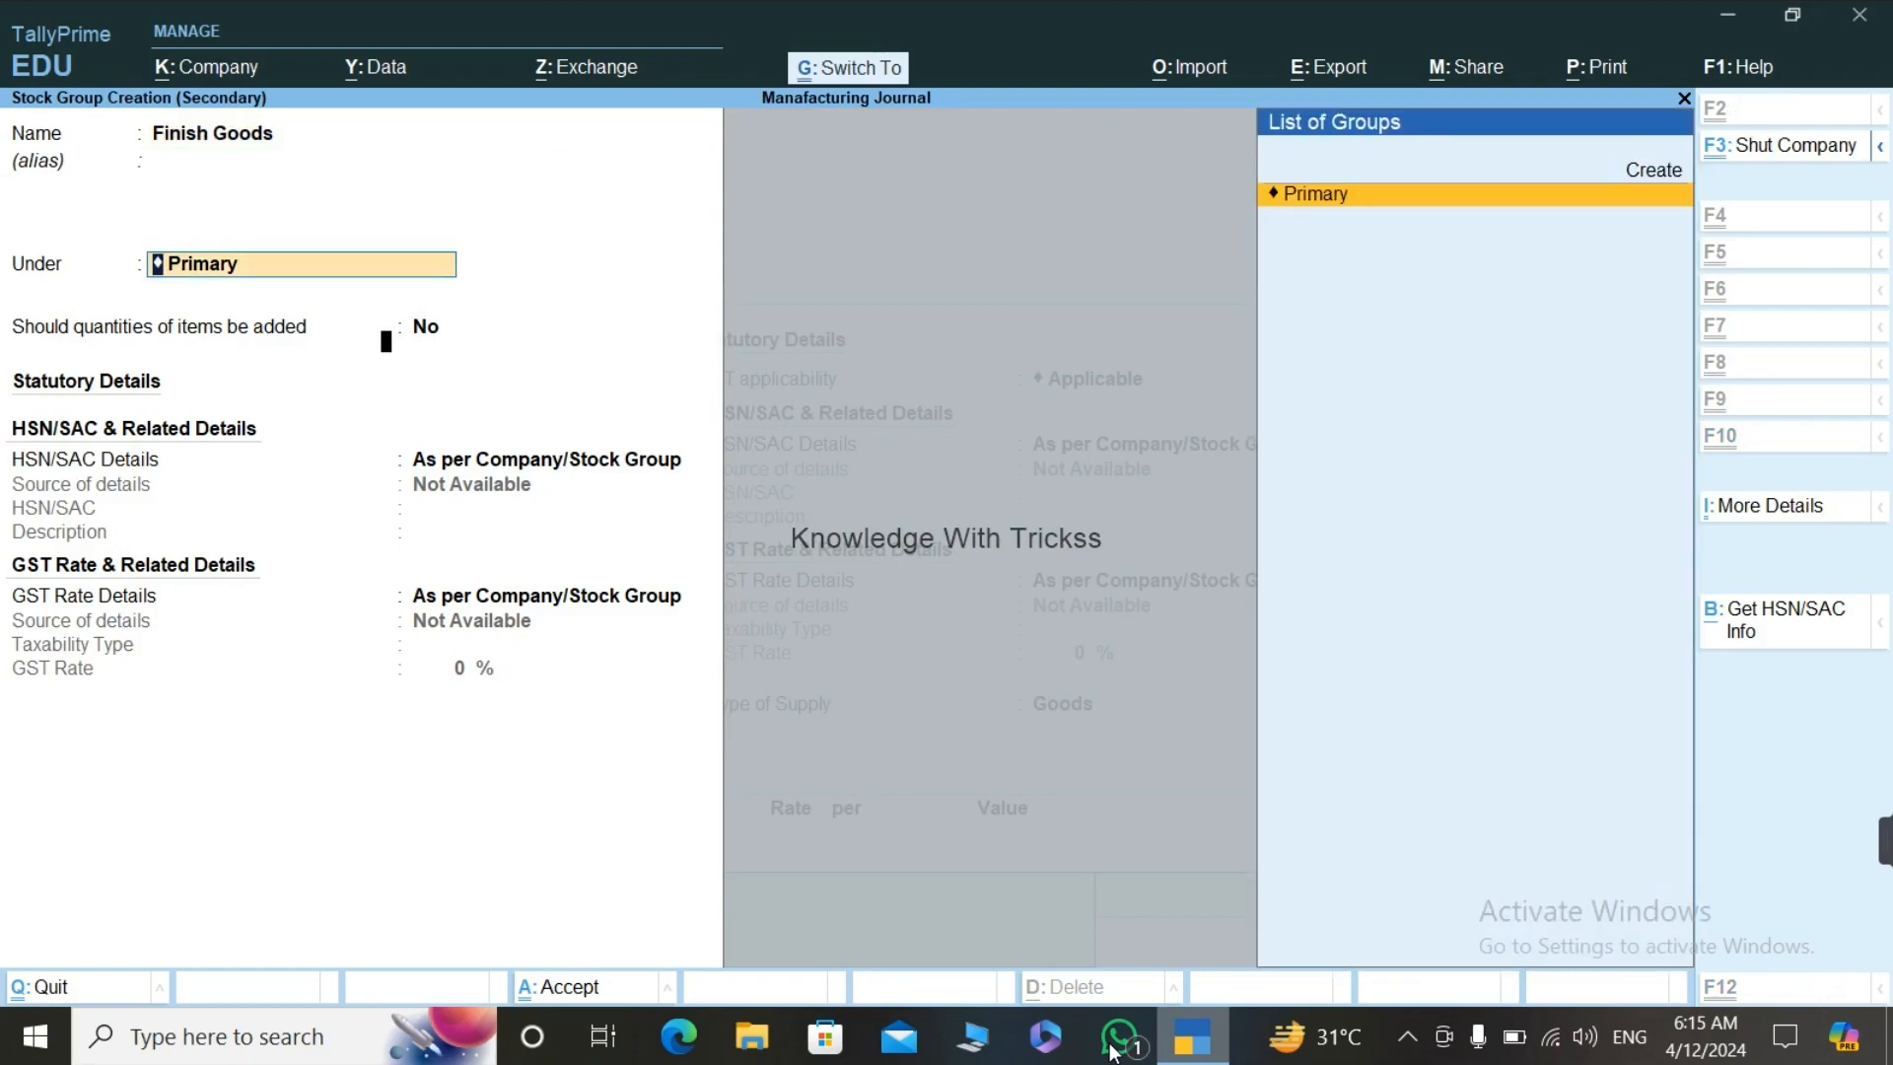
key(ctrl+a)
Step: Create the simple unit nos with quantity code NOS-NUMBERS and 0 decimal places for the TV stock item
key(Up)
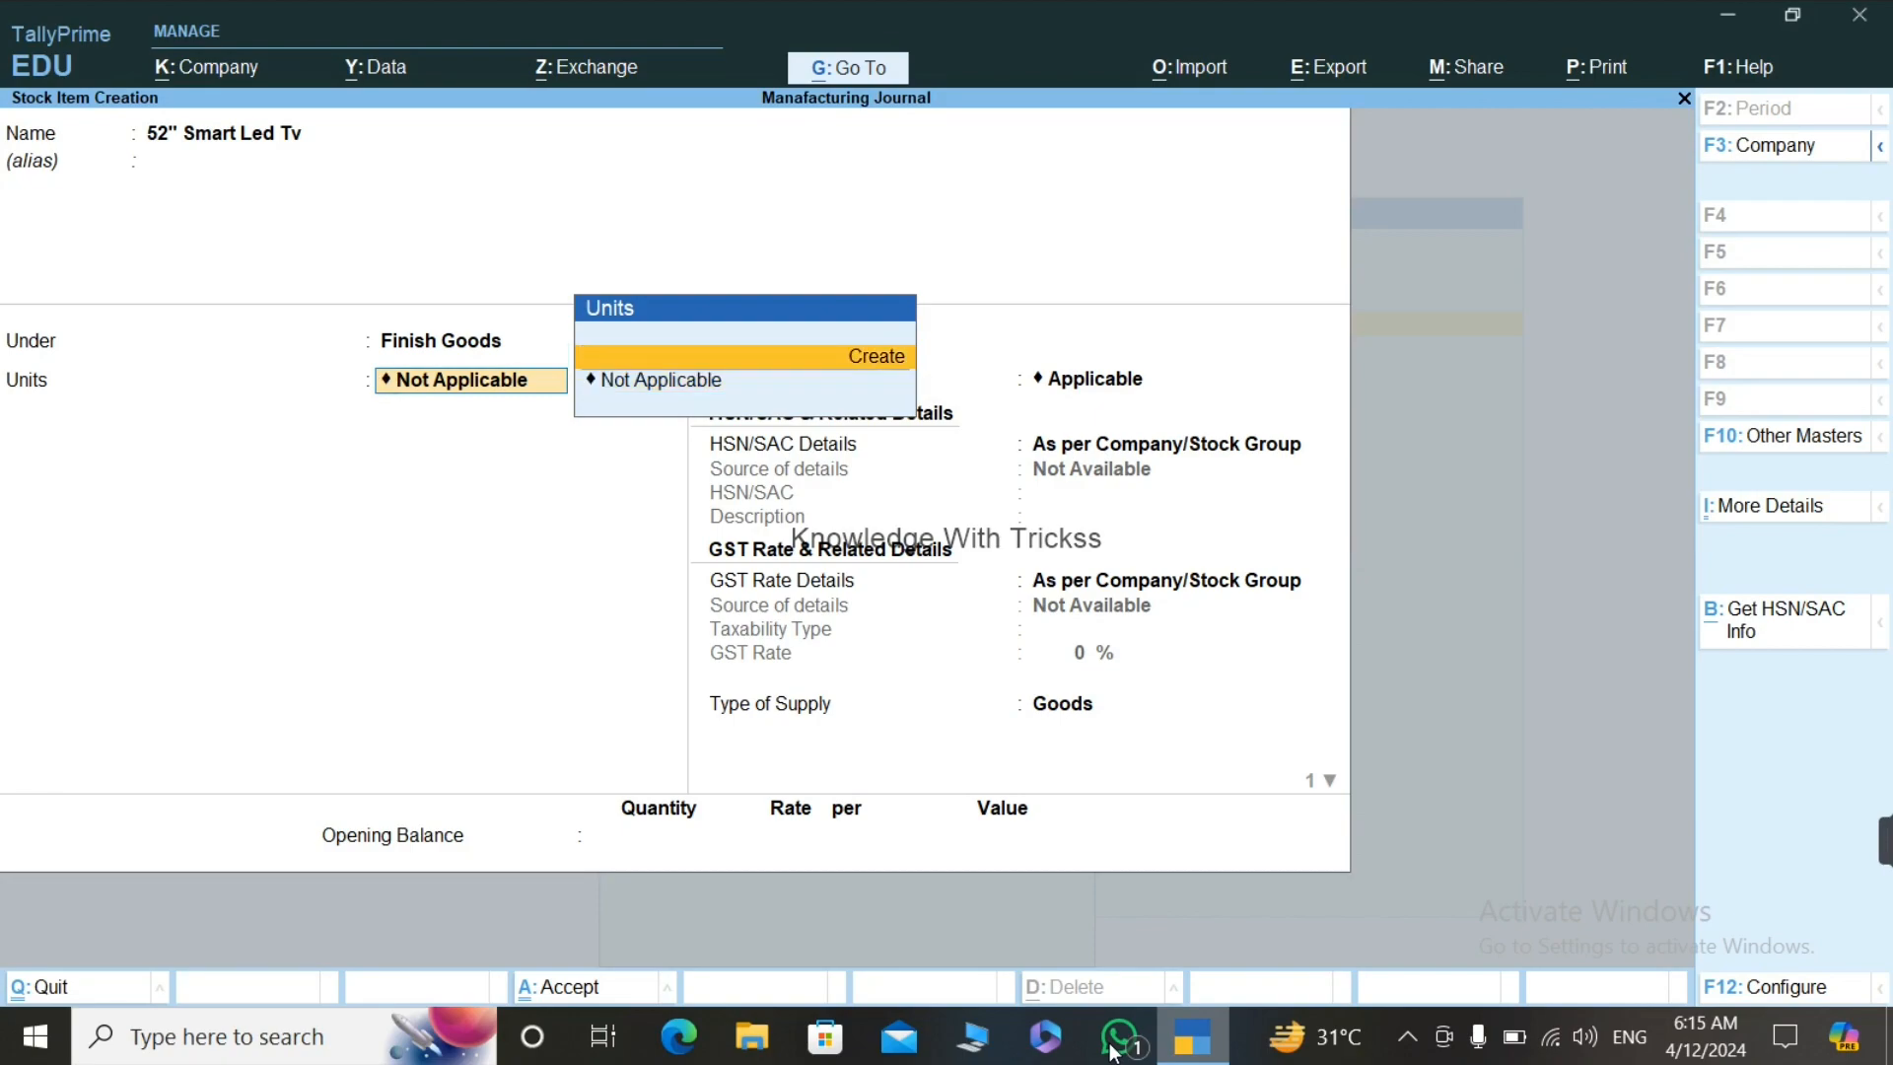
key(Return)
text(nos)
key(Return)
key(Return)
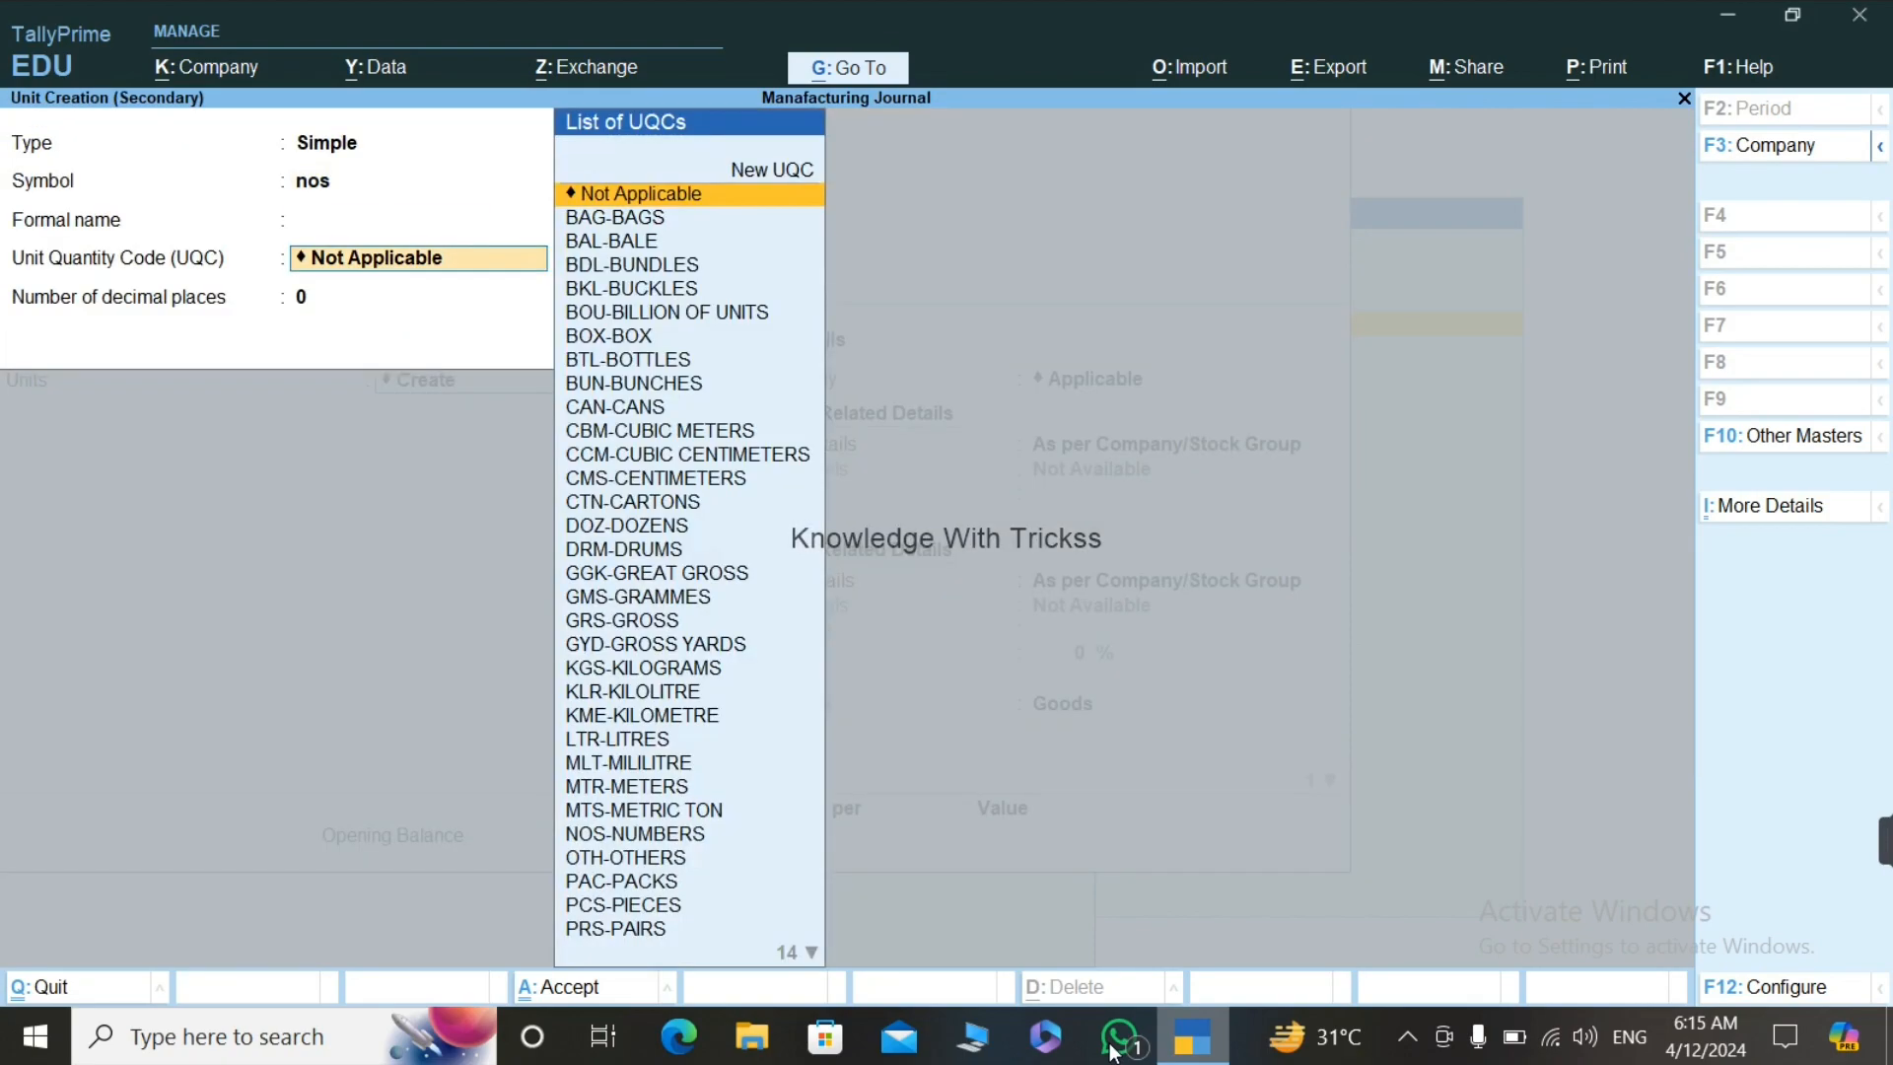
text(no)
key(Return)
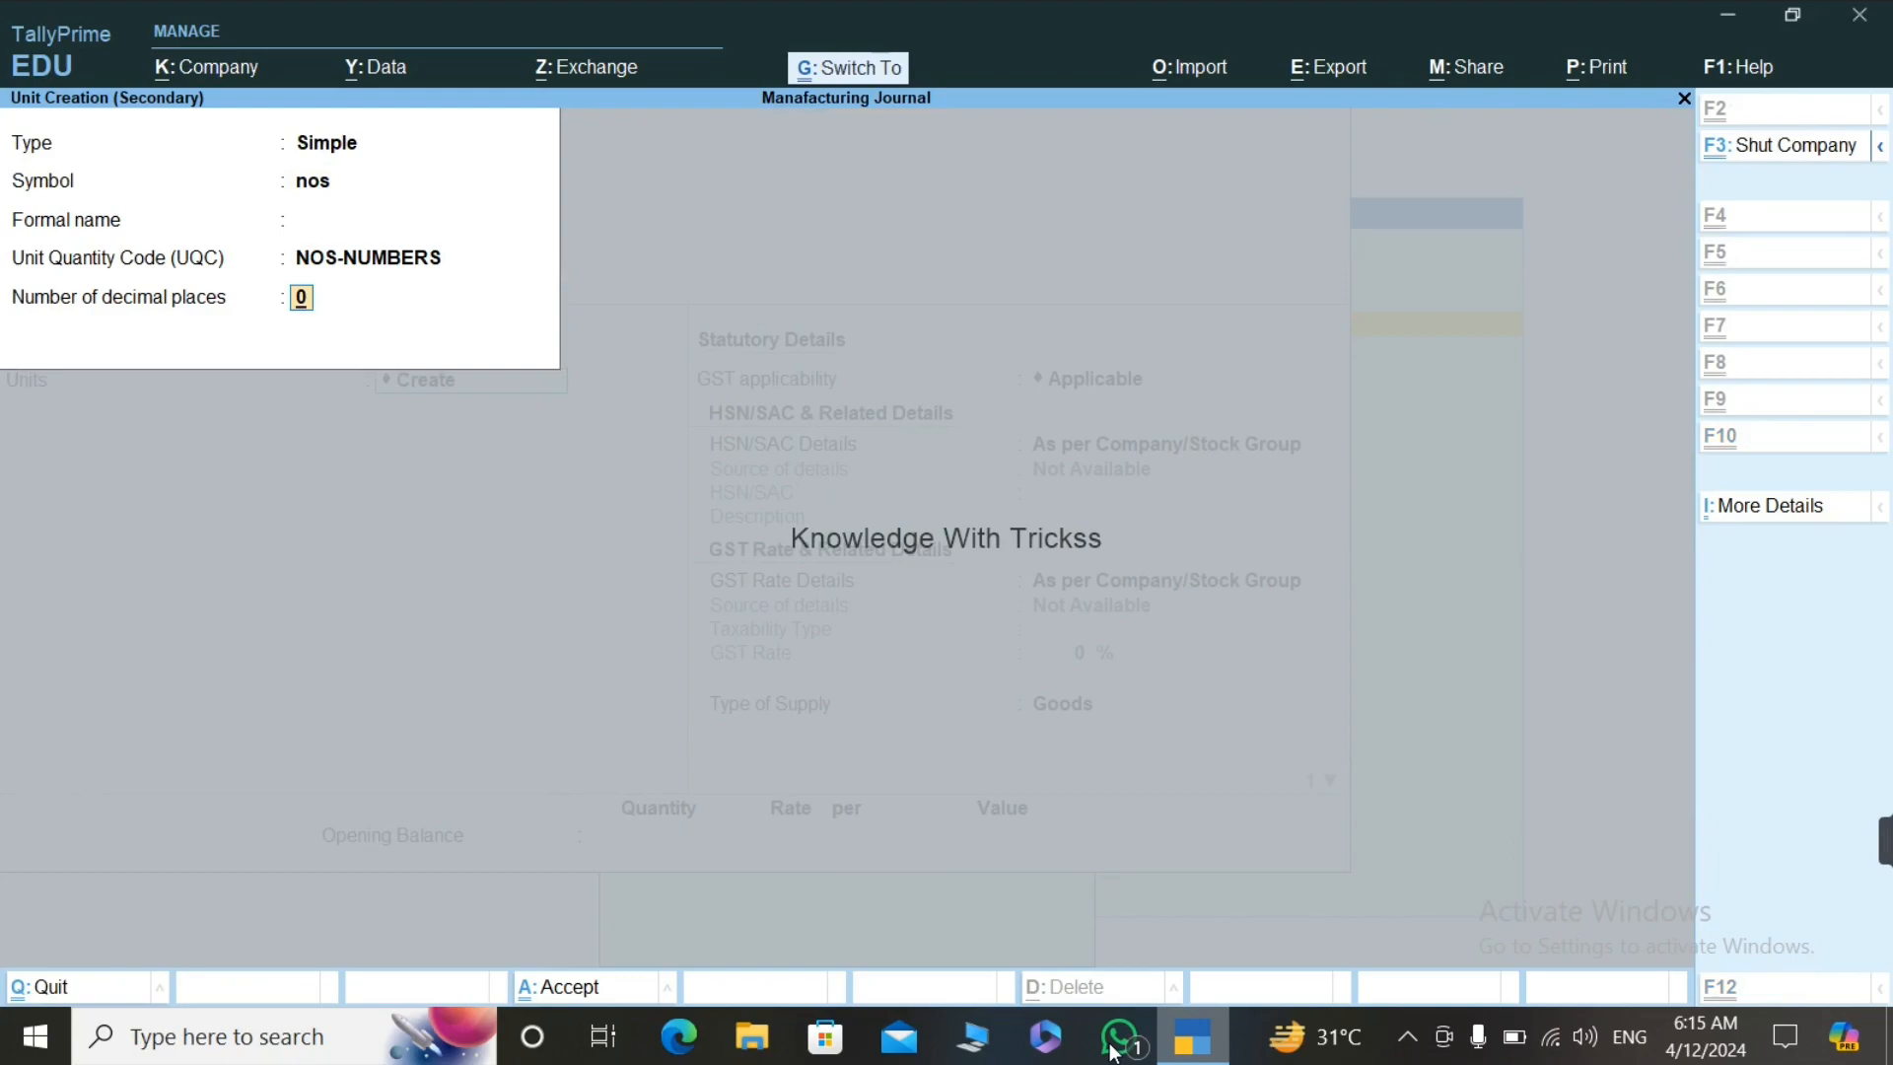
key(ctrl+a)
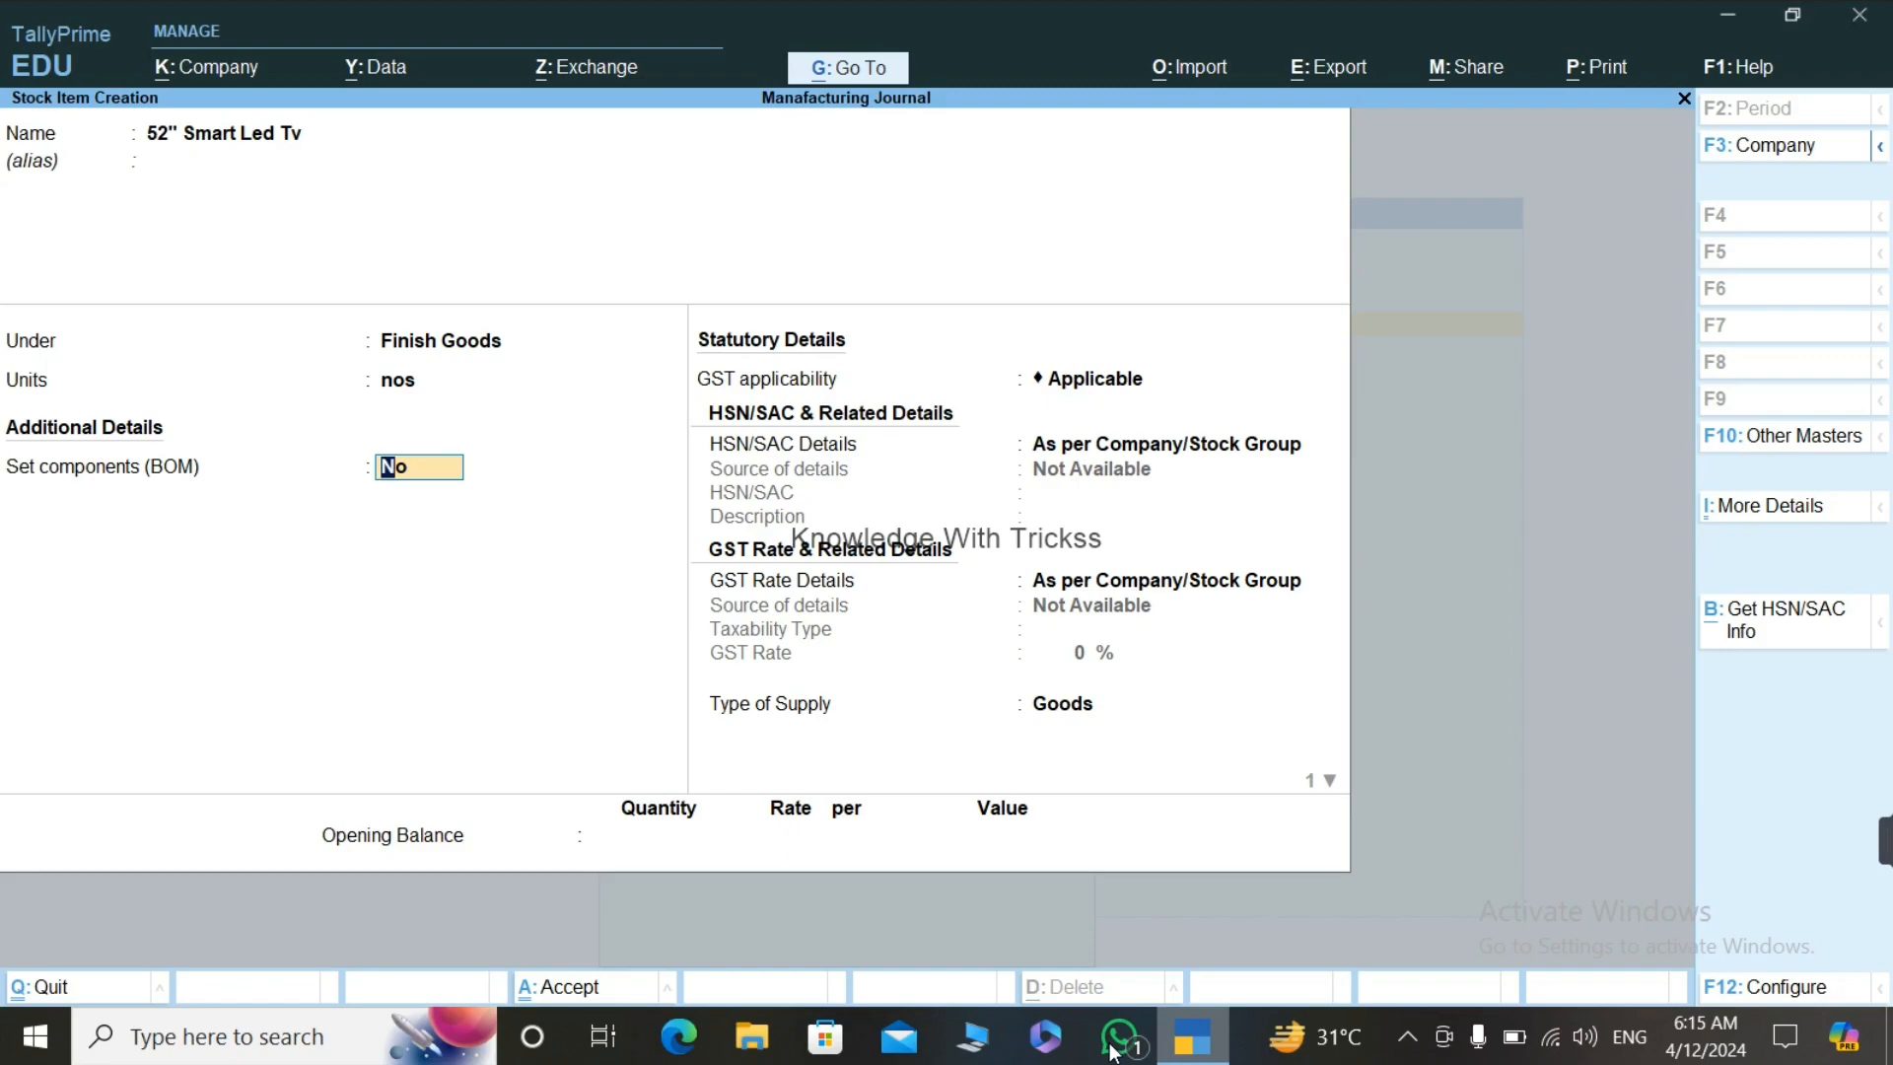
Step: Check the Set Components List (Bill of Materials) option in the stock item configuration
key(F12)
key(Down)
key(Down)
key(Down)
key(Down)
key(Down)
key(Down)
key(Down)
key(Down)
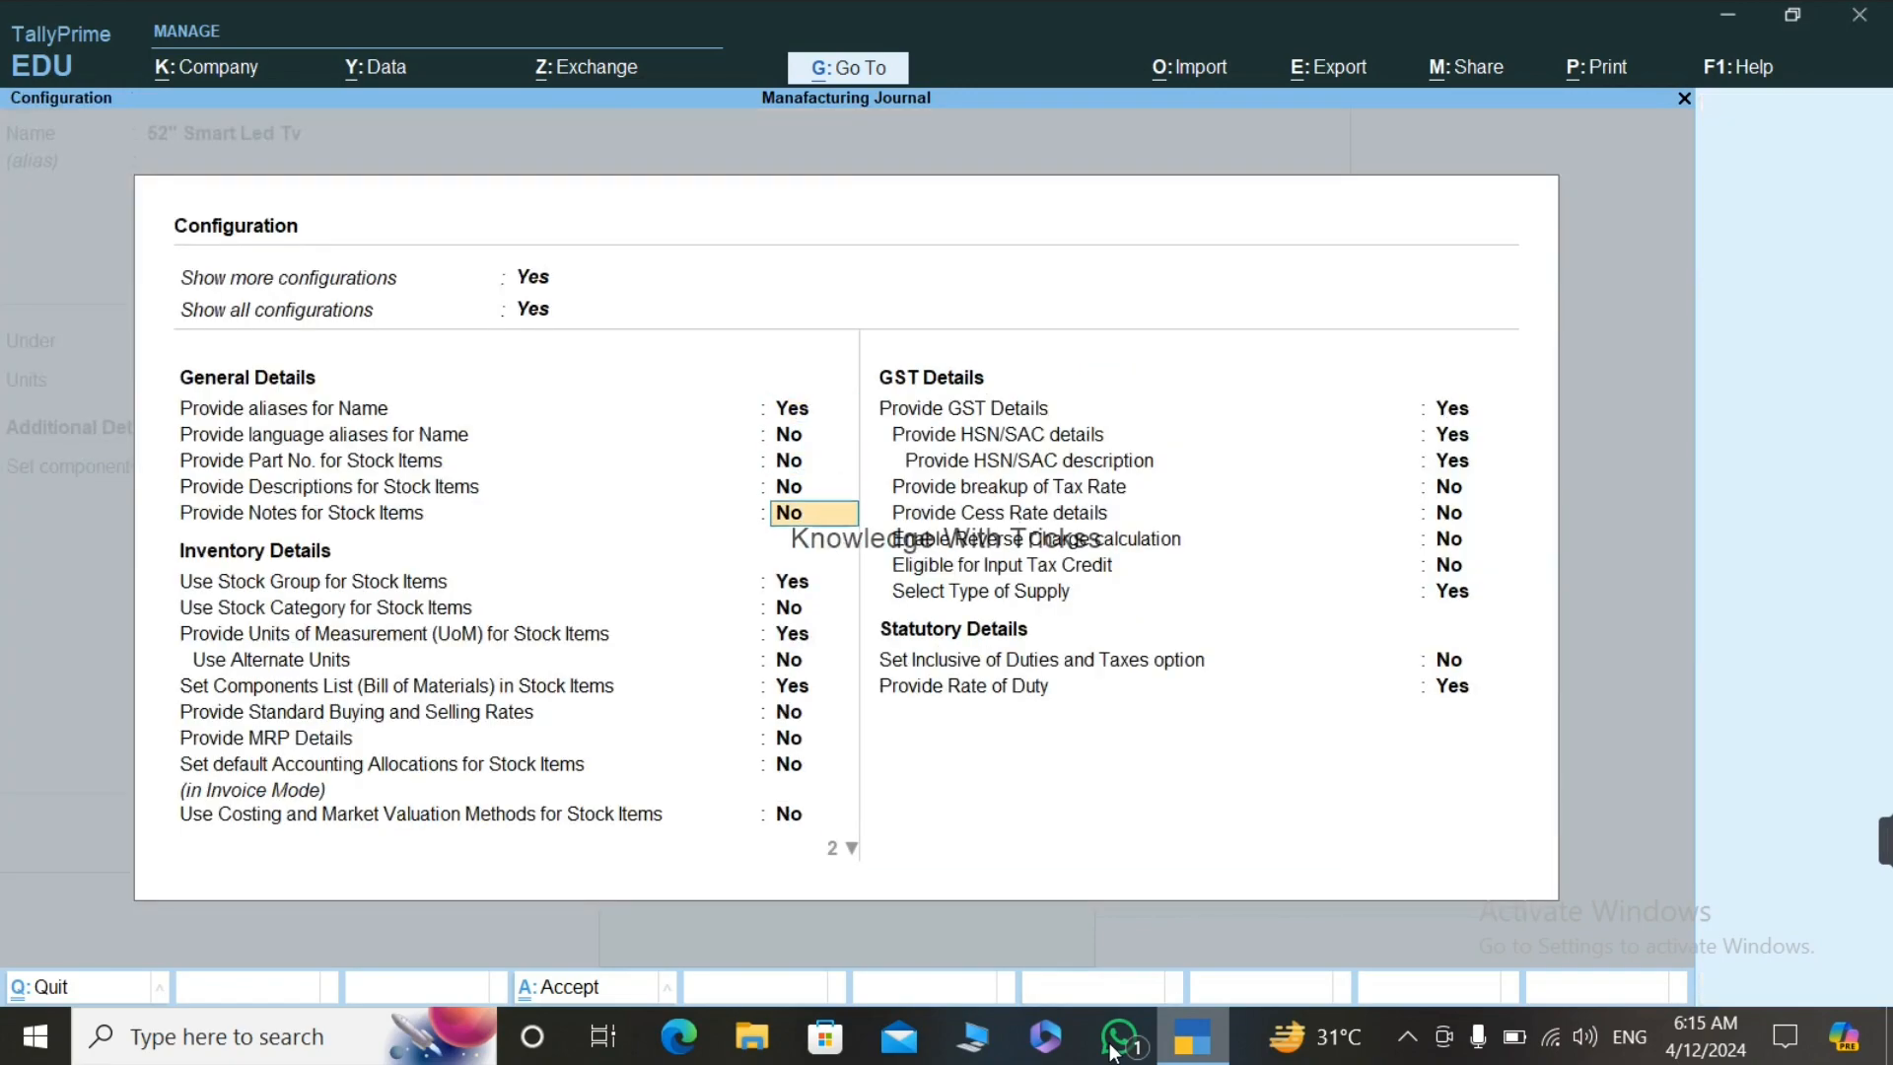
key(Down)
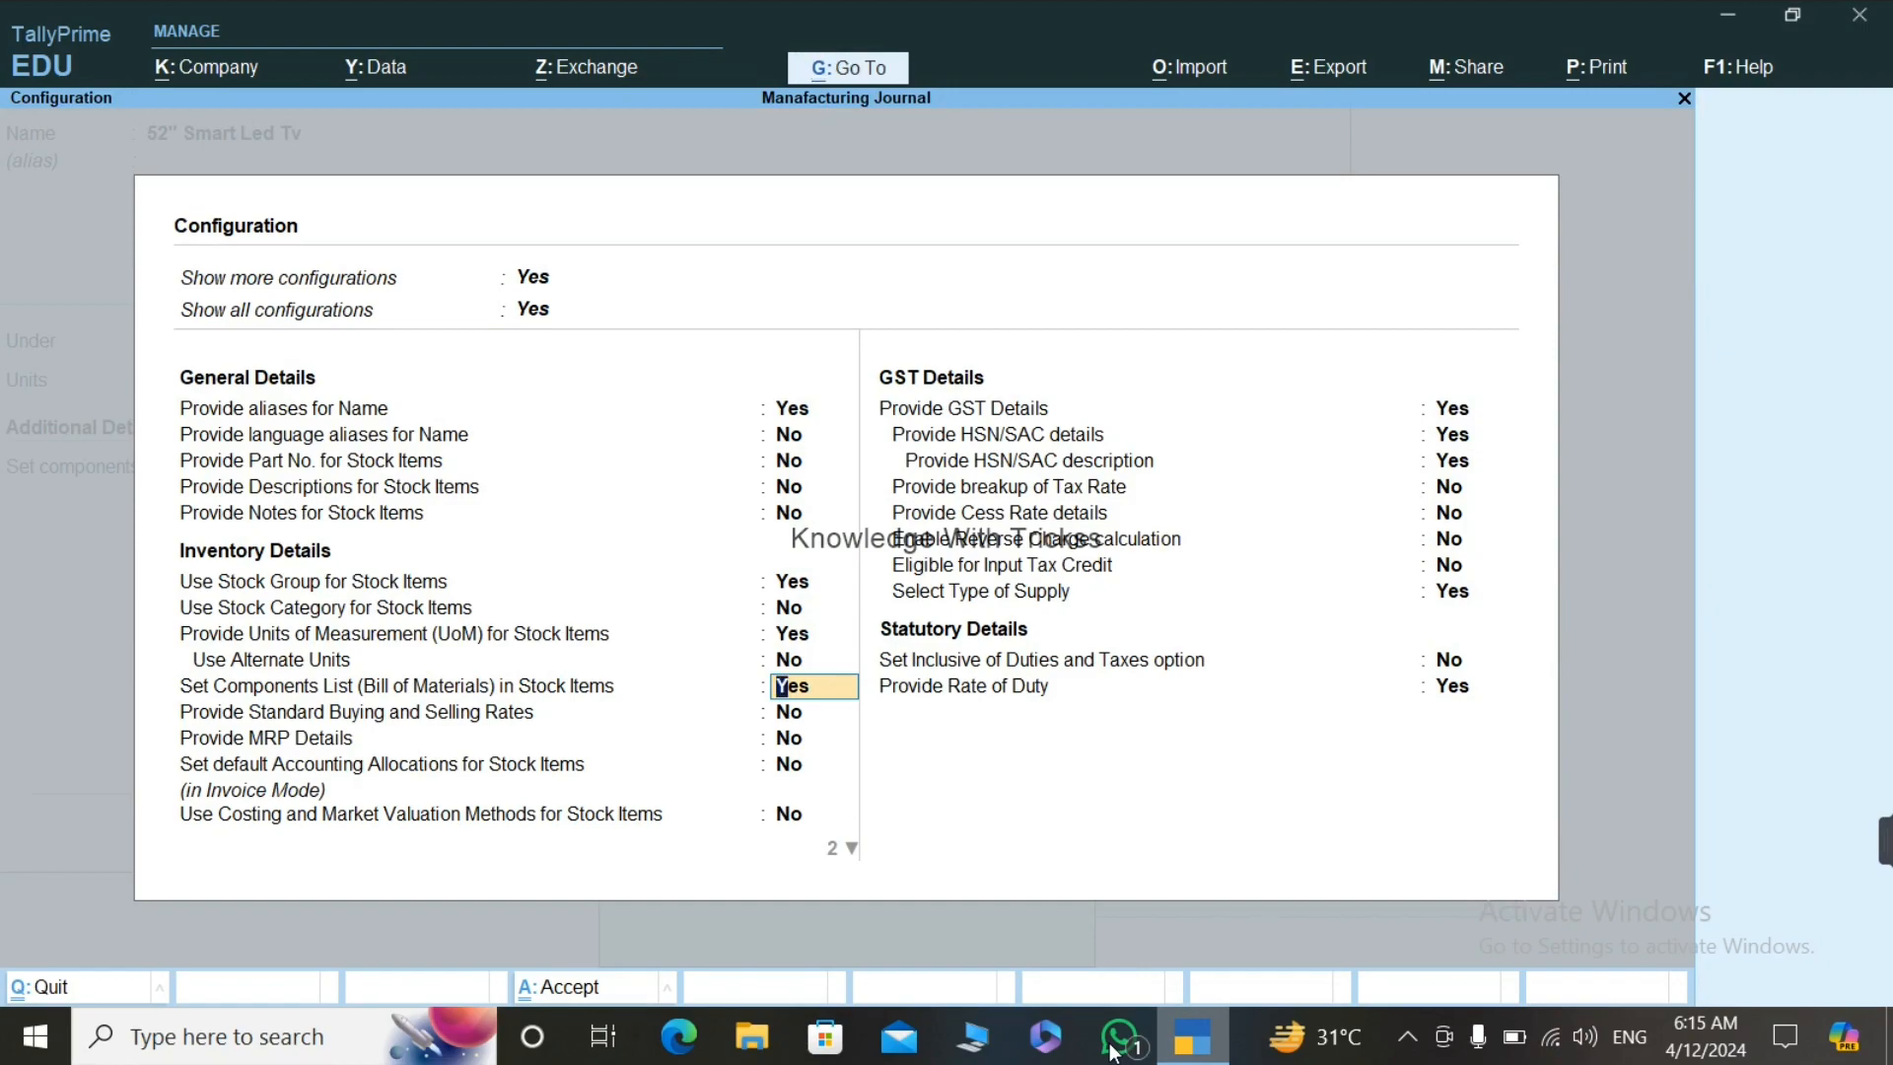
key(ctrl+a)
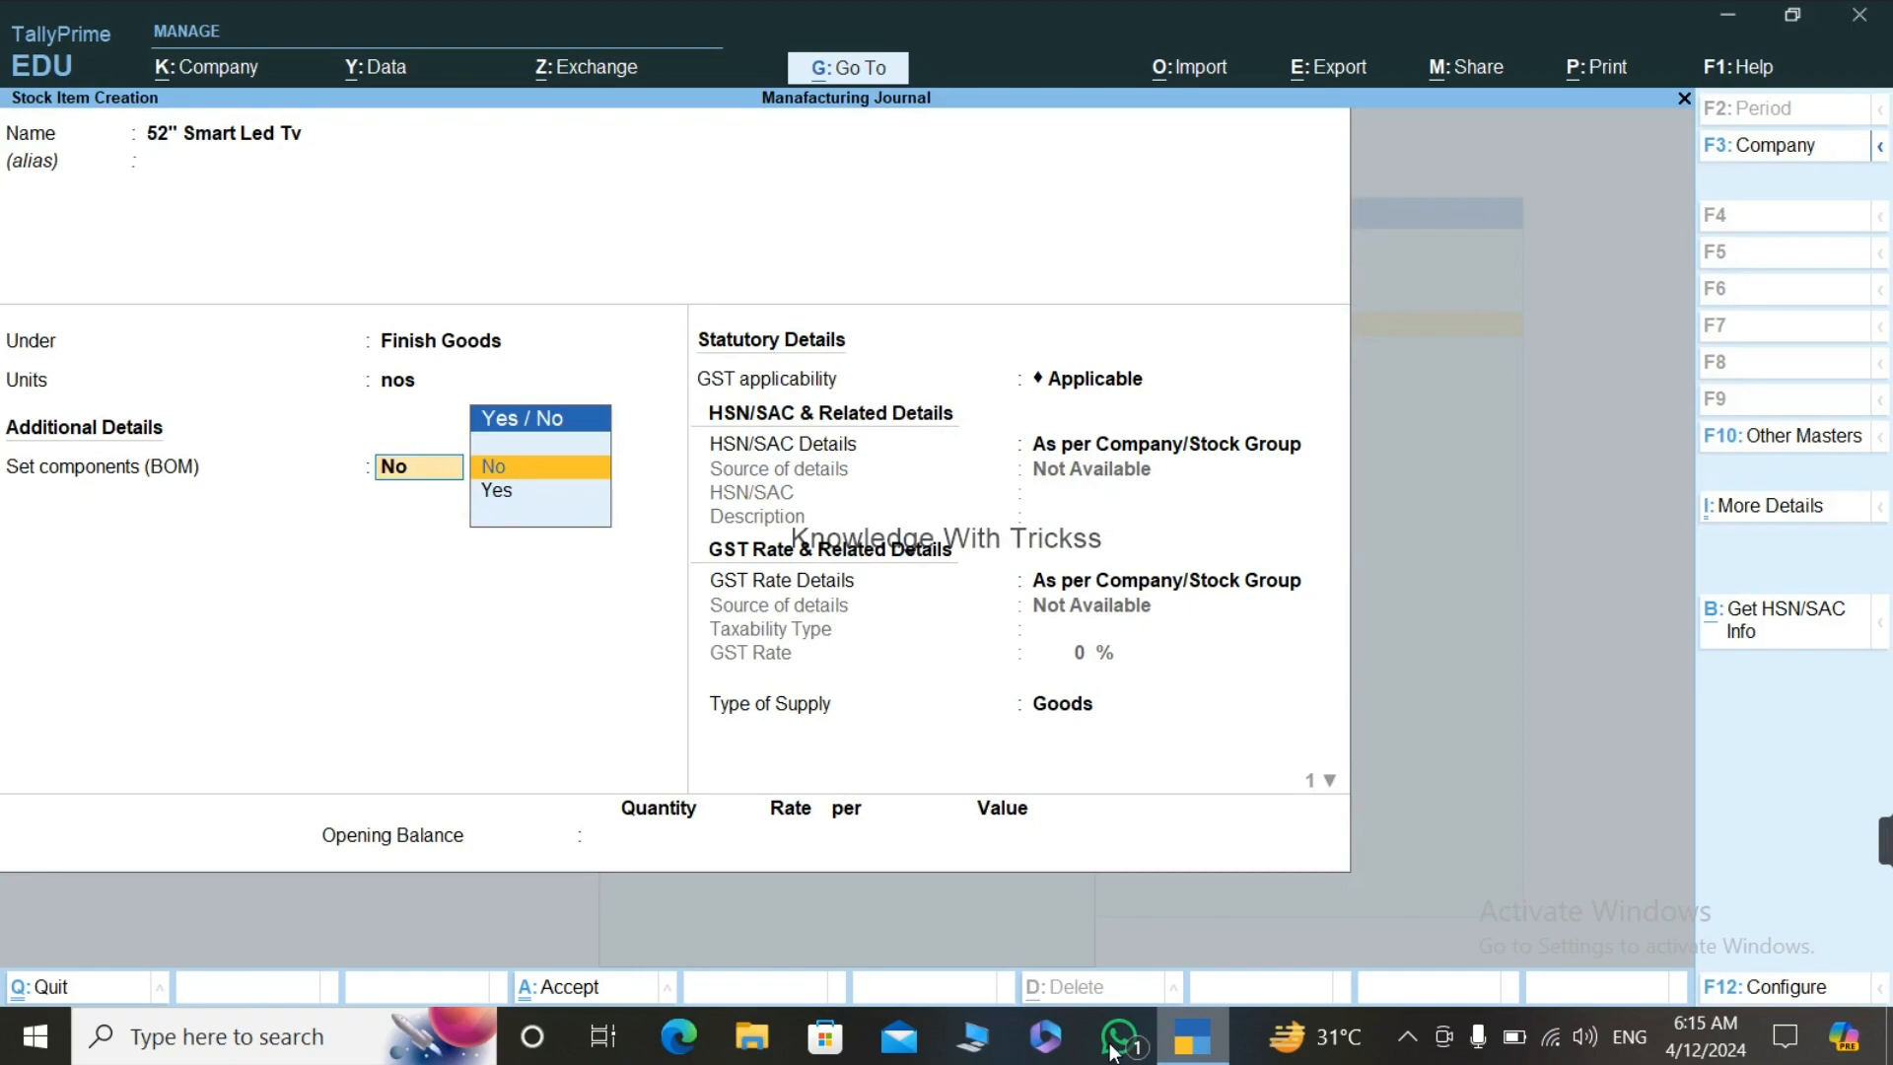
Step: Enable Set components (BOM) for the TV and define a BOM named 52" Smart Led Tv with unit of manufacture 1 nos
key(Down)
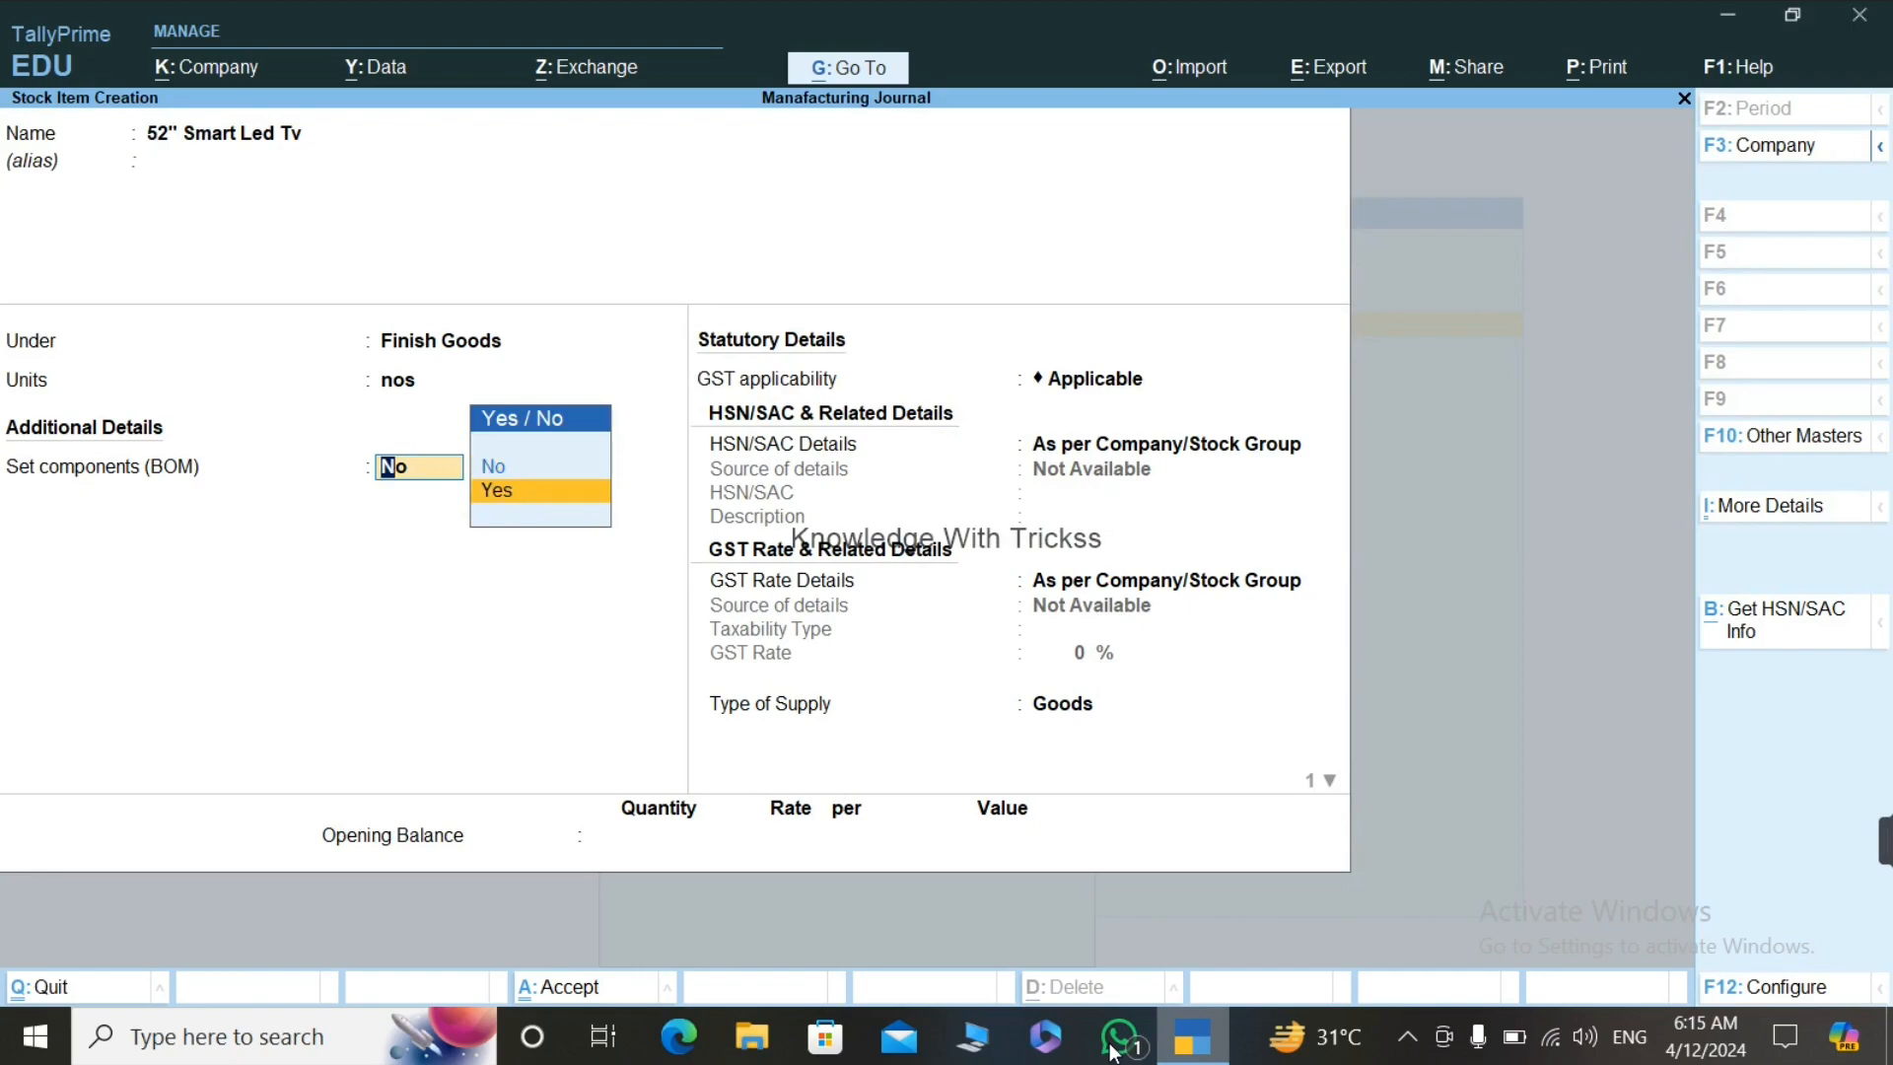
key(Return)
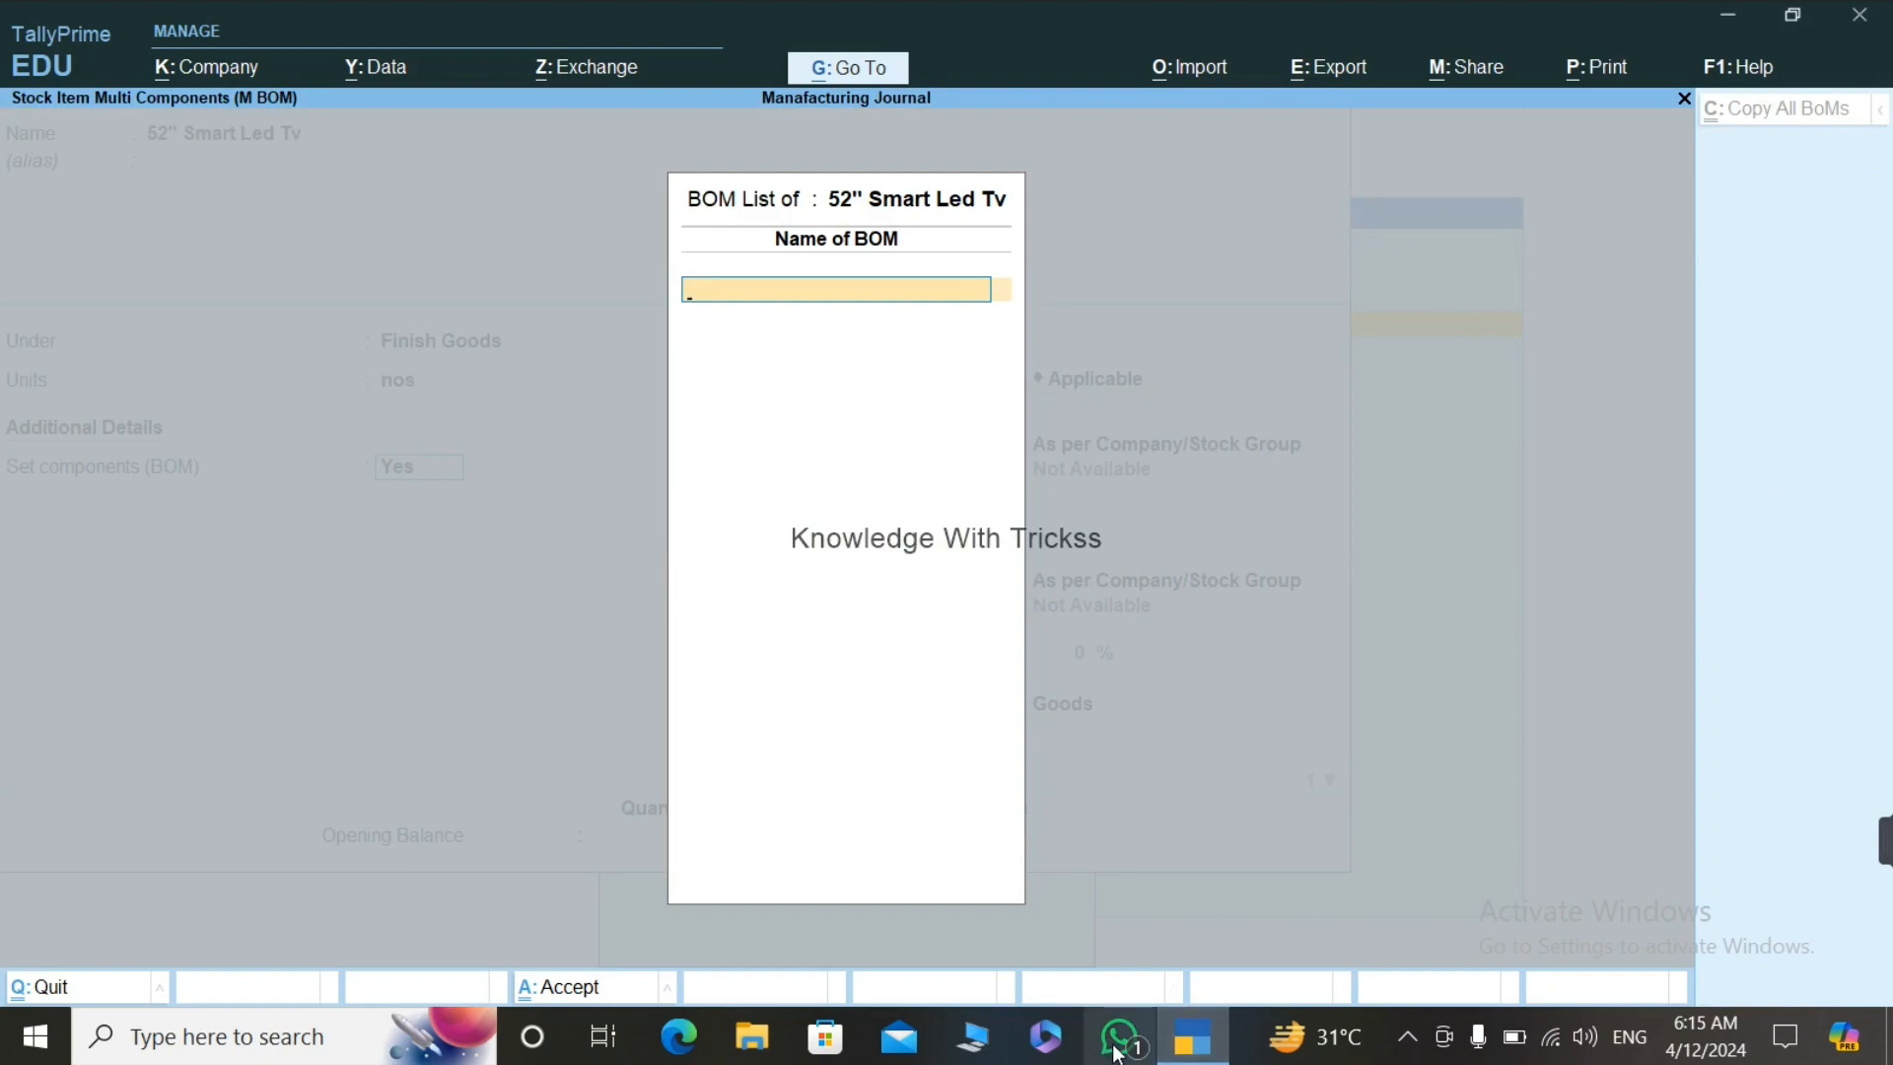
text(52)
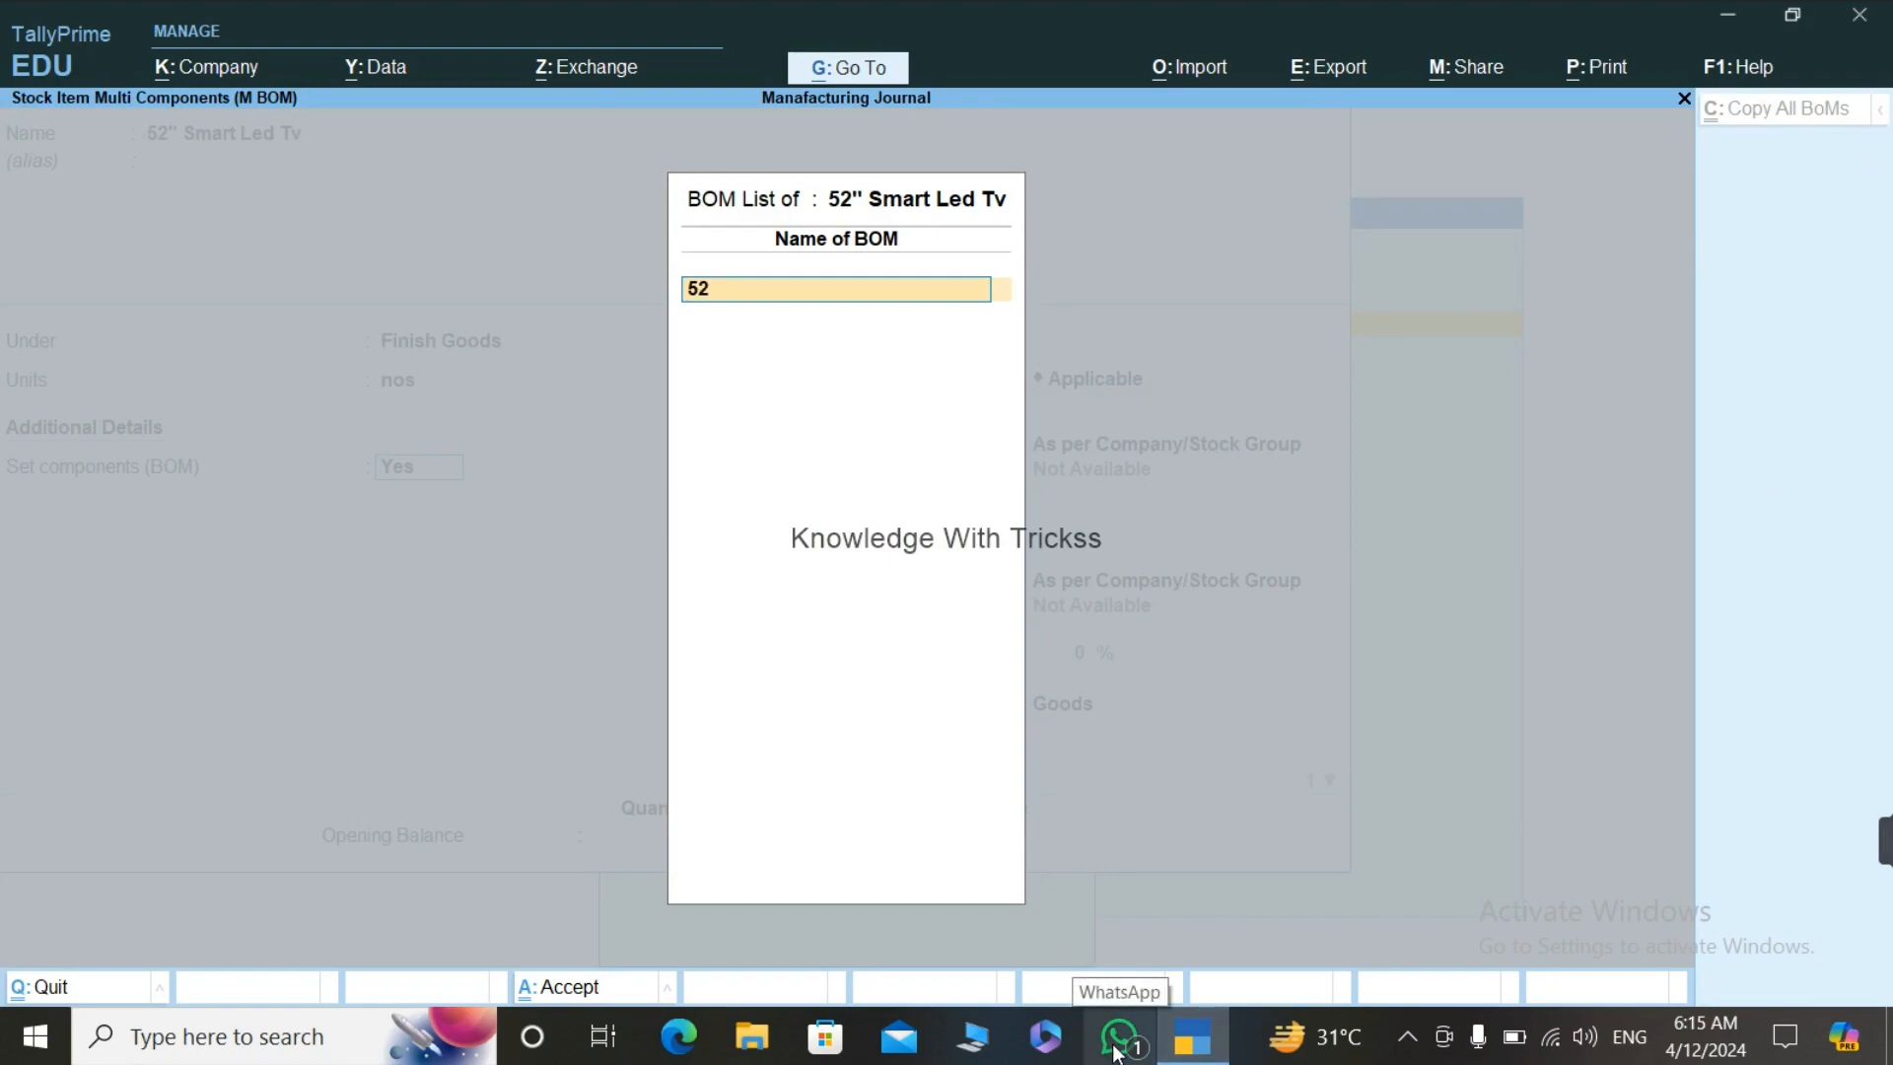
text(" Smart Led Tv)
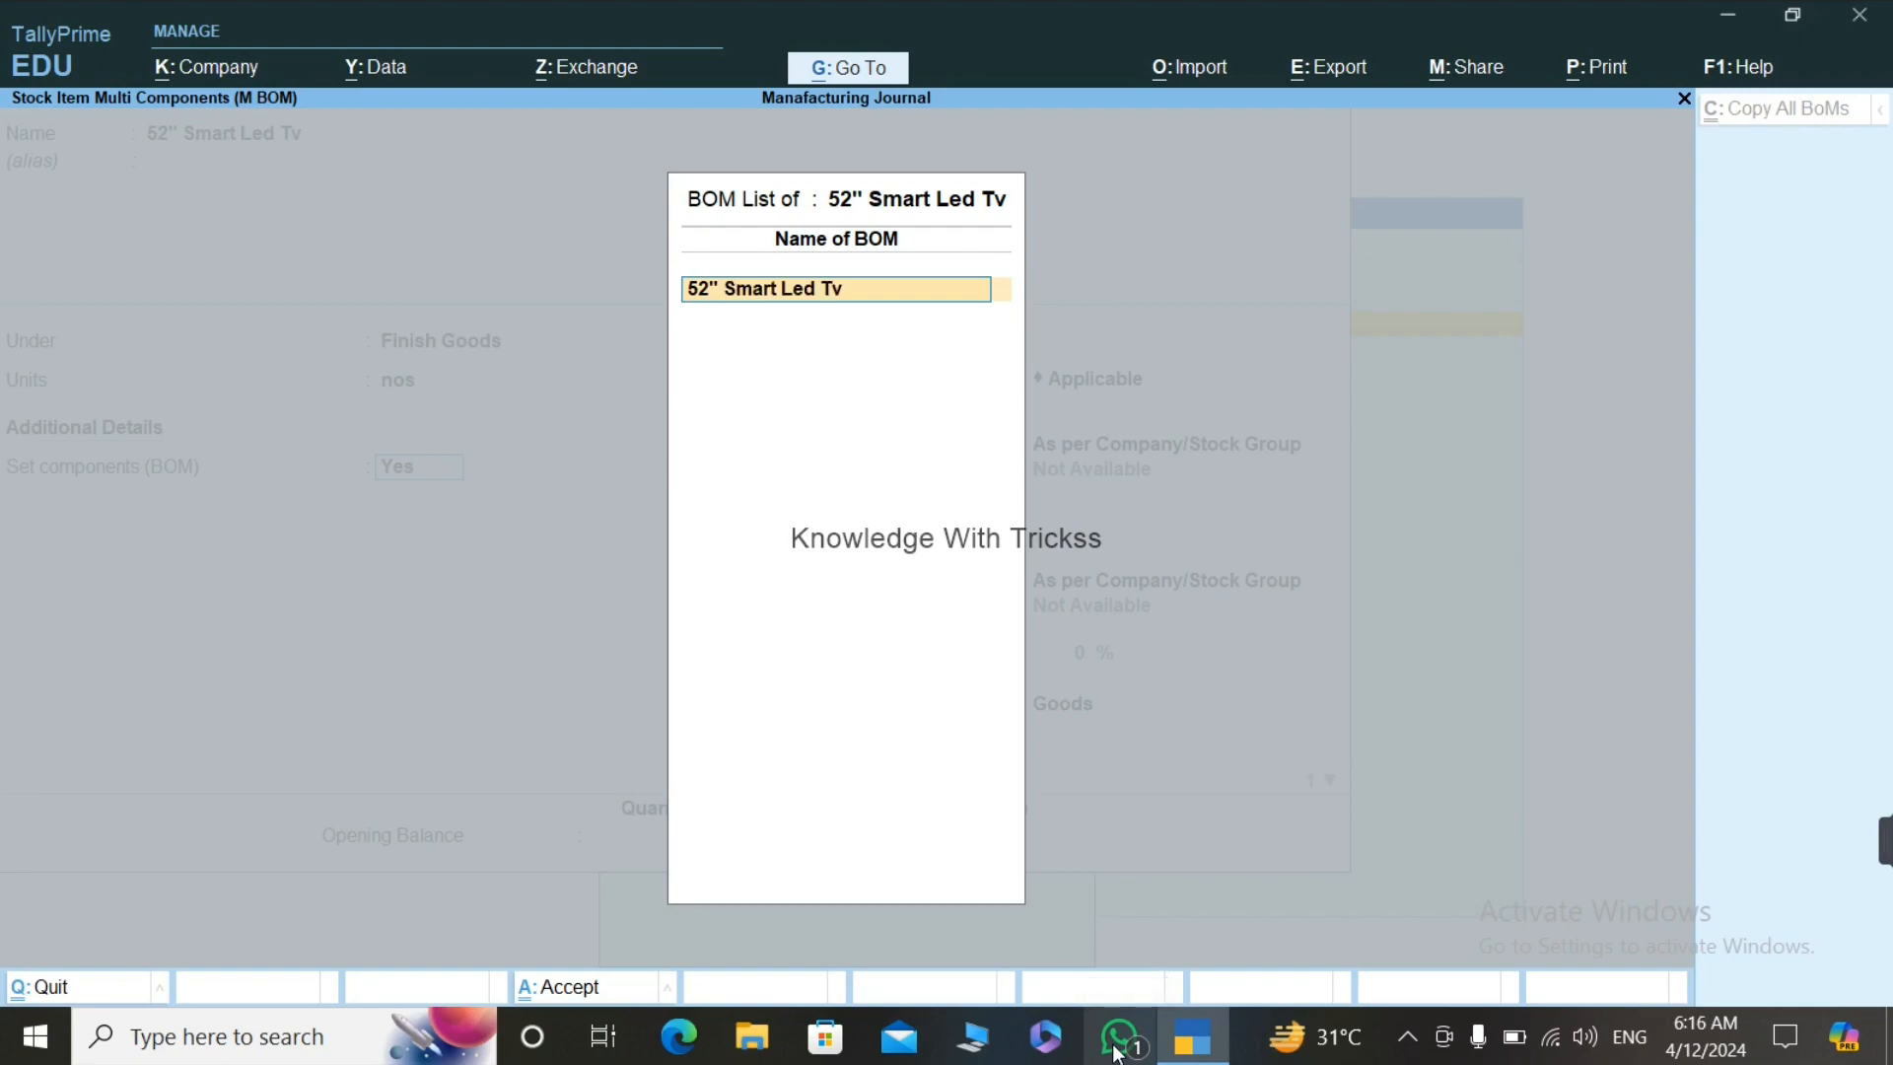
key(Return)
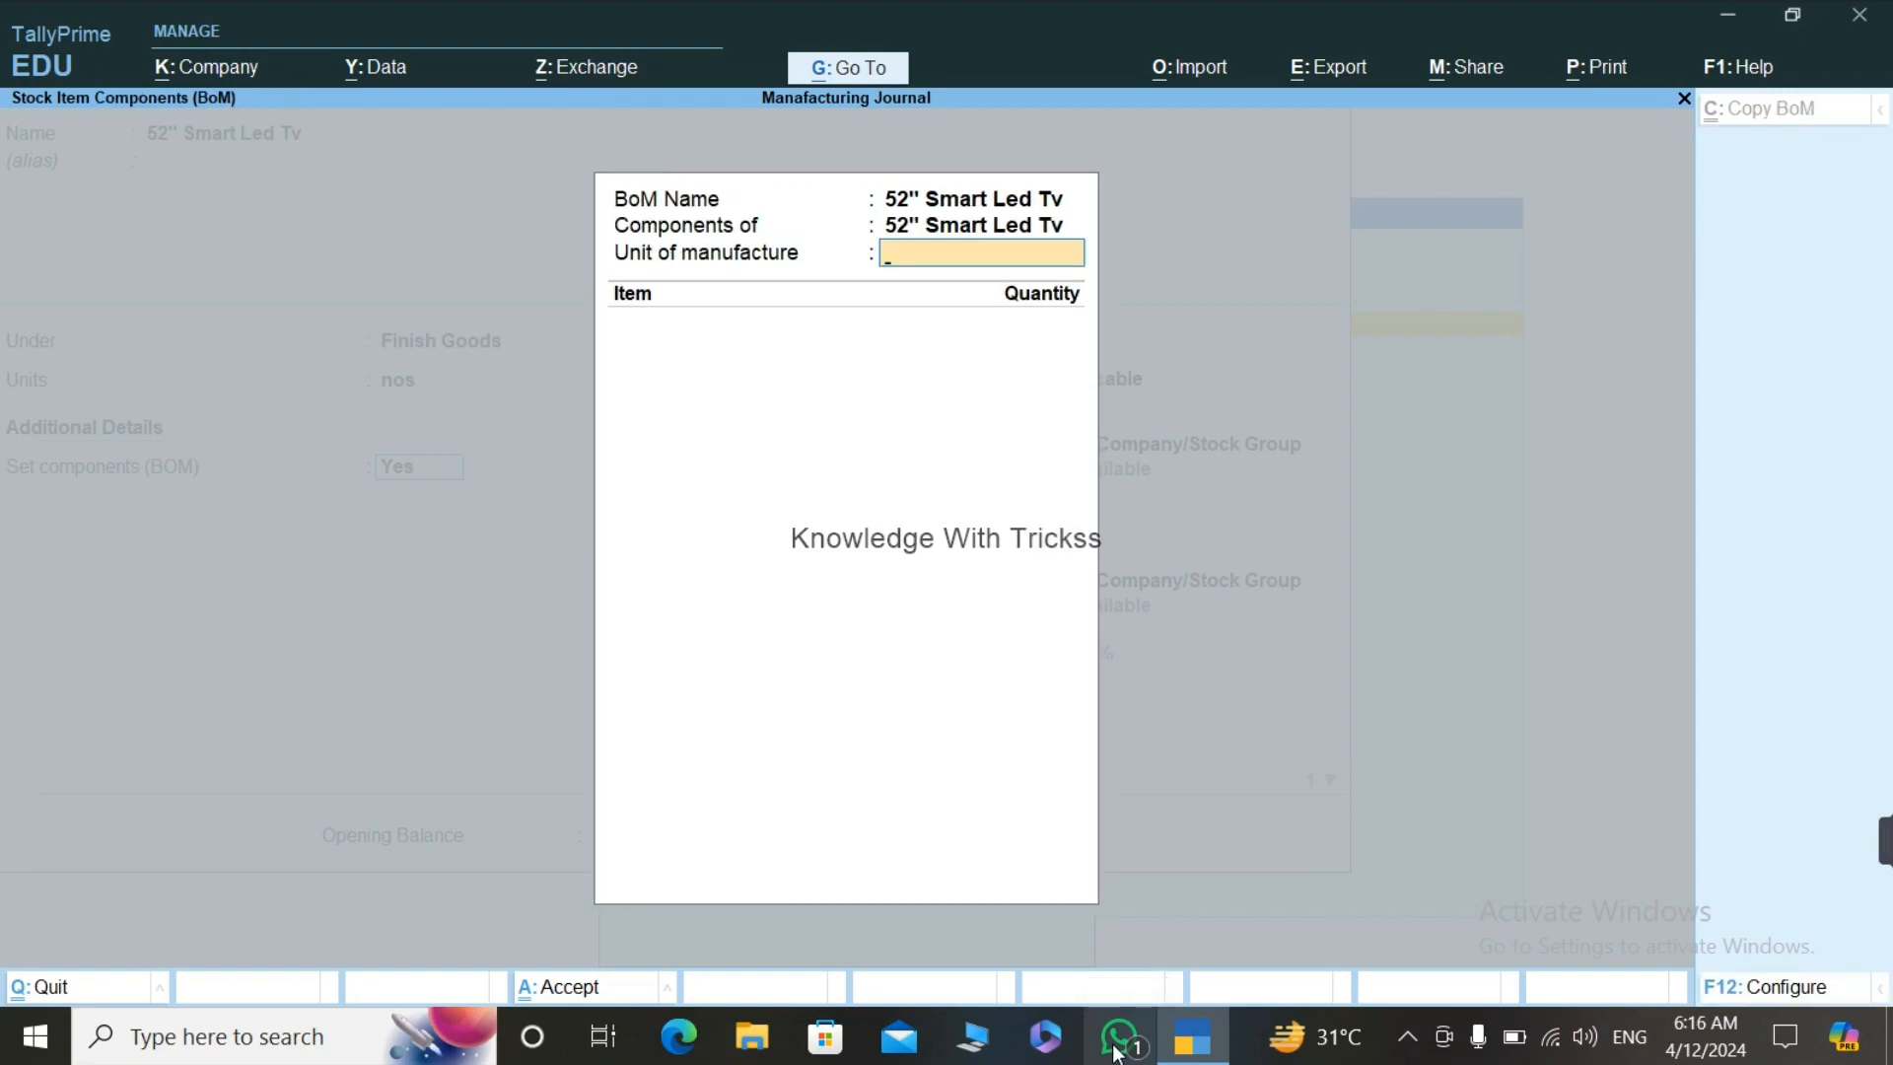
text(1)
key(Return)
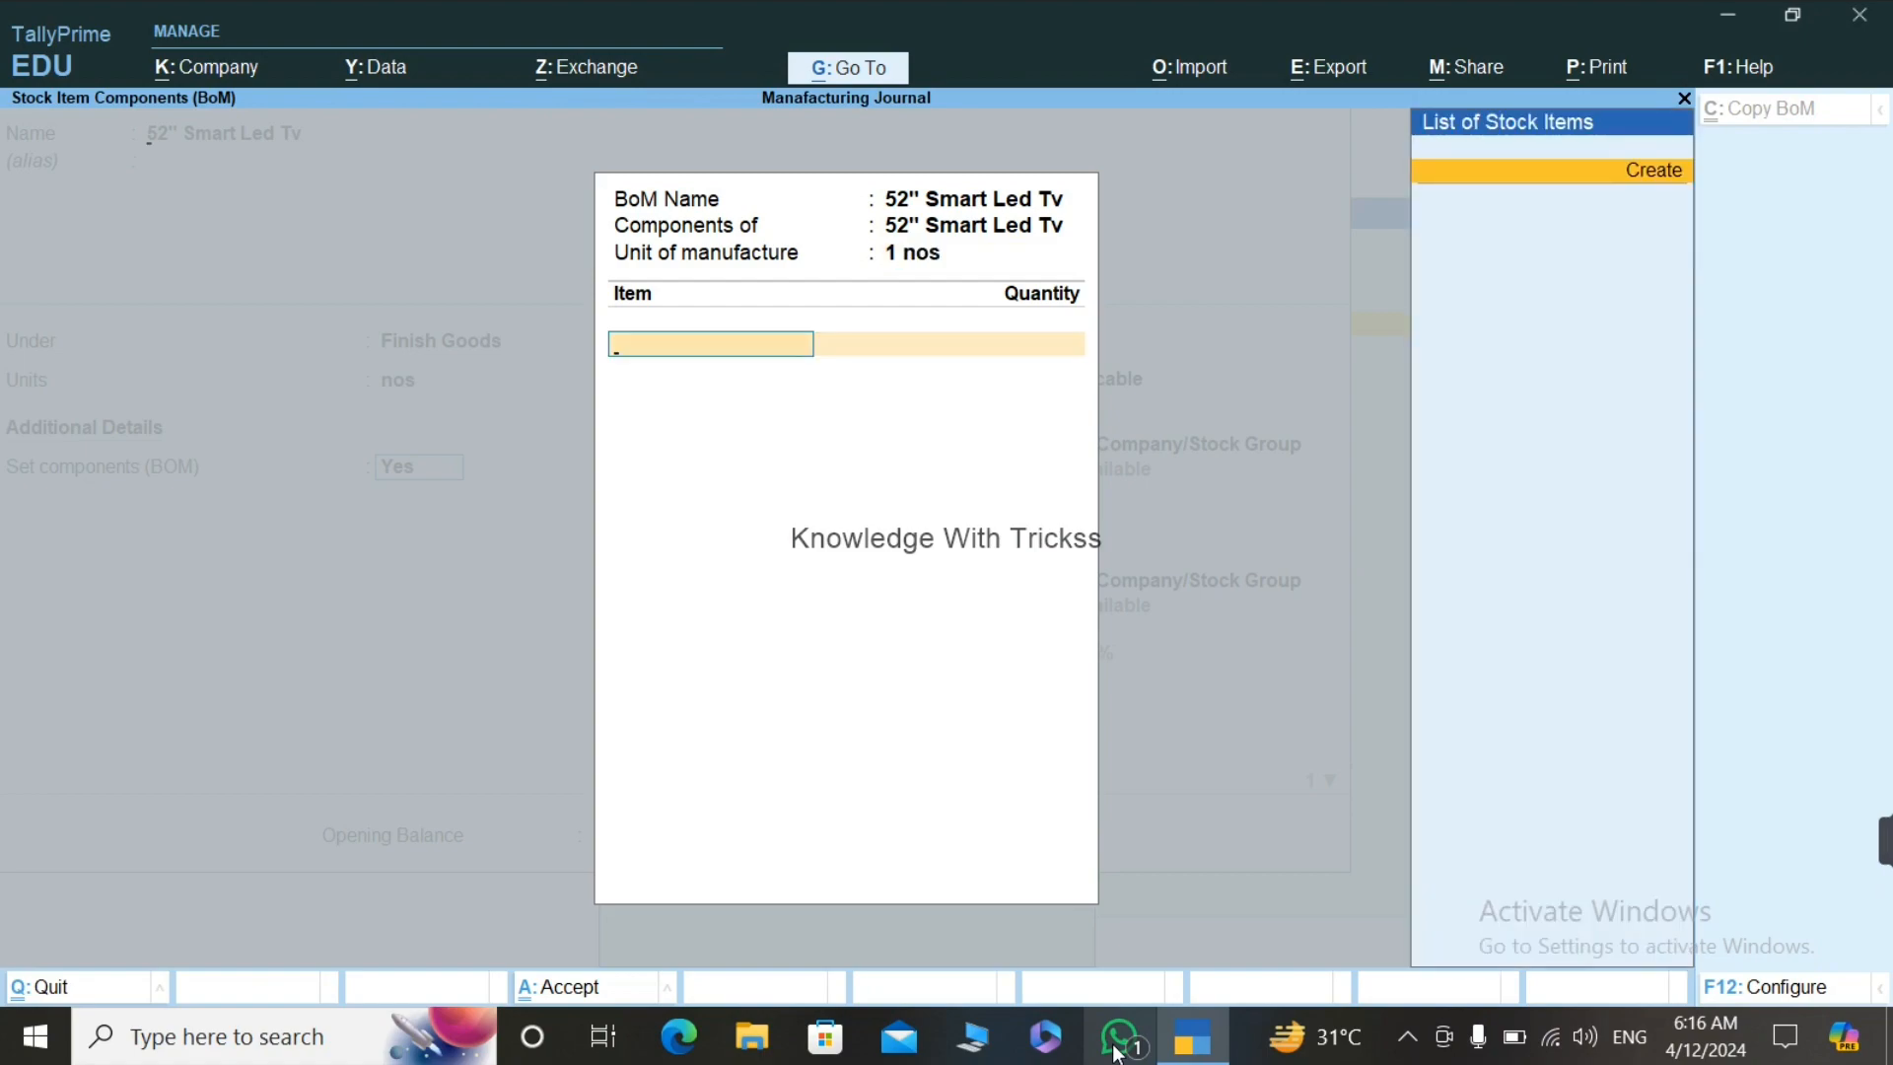
Step: Start a new component stock item named Cabinet from the BOM item list
key(Return)
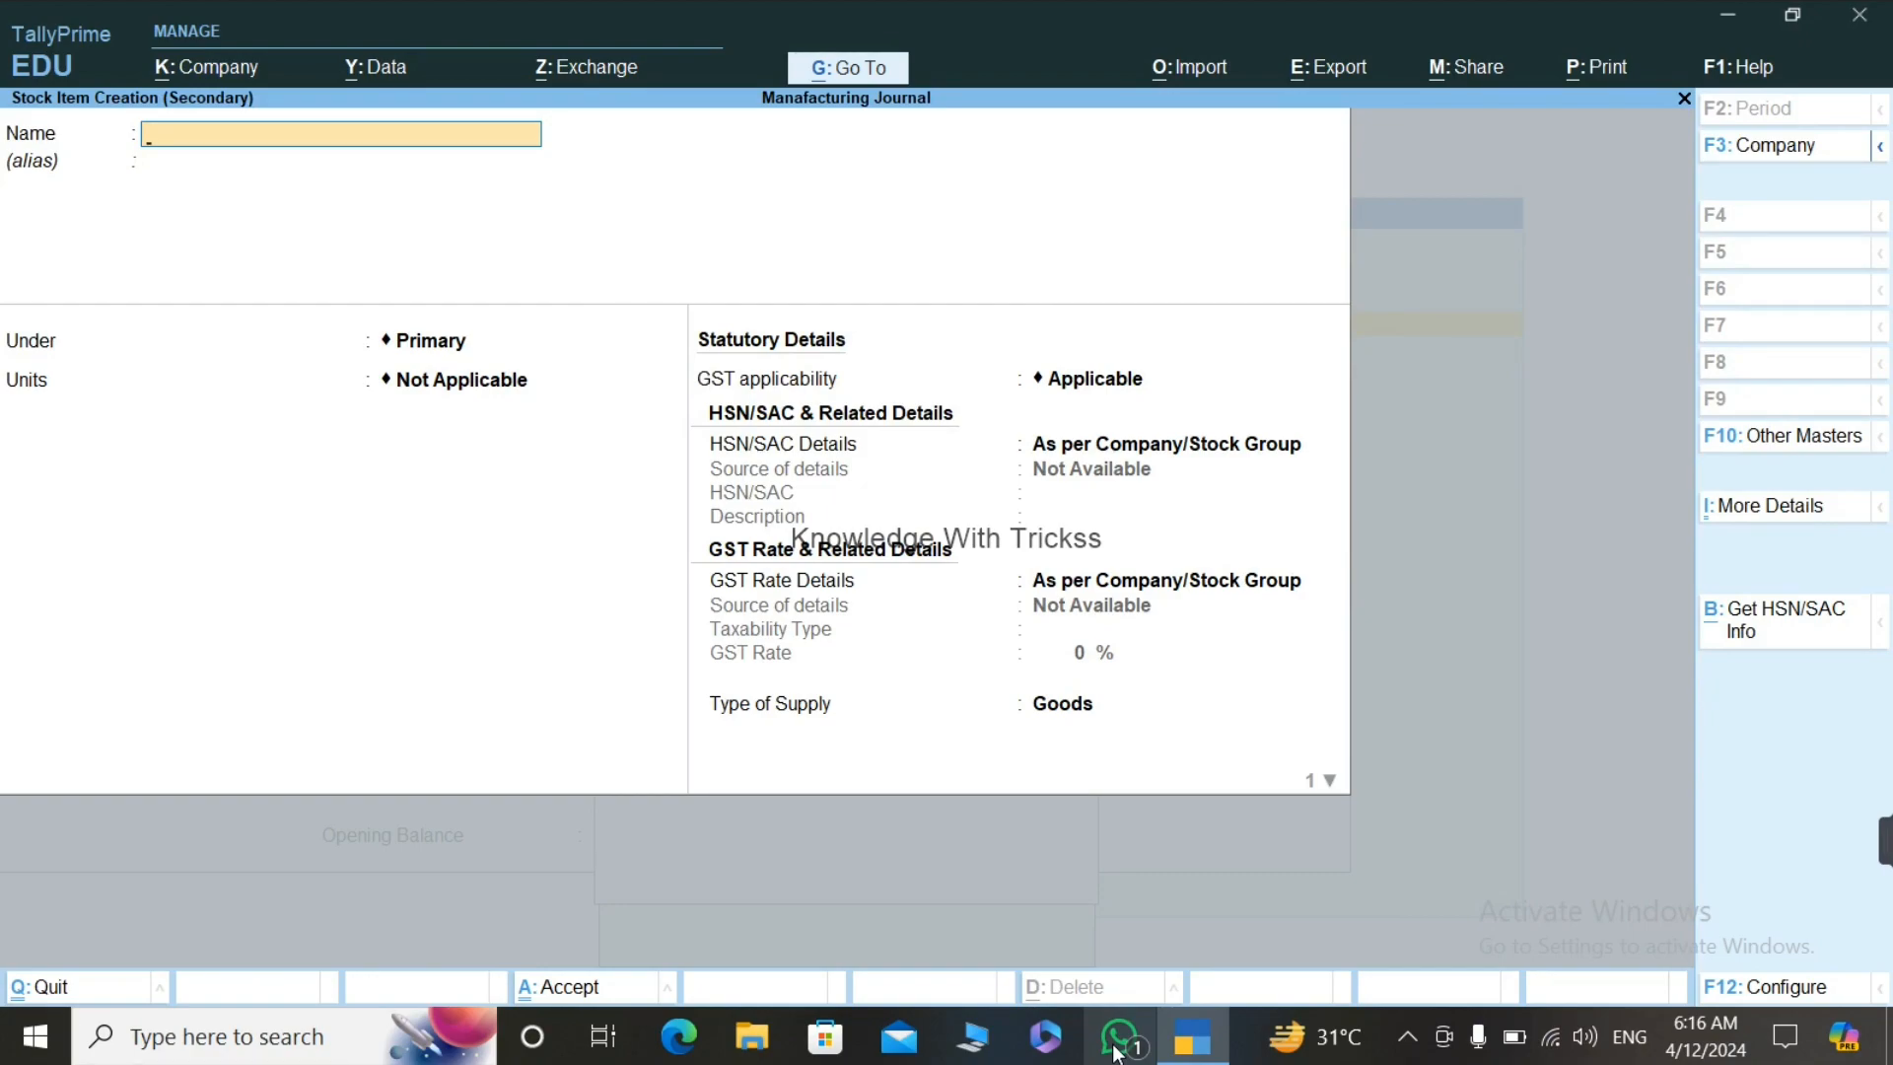
text(Cabinet)
key(Return)
Step: Create the stock group Led Pats under Primary and assign it to the Cabinet item
key(Up)
key(Return)
text(Led Pare)
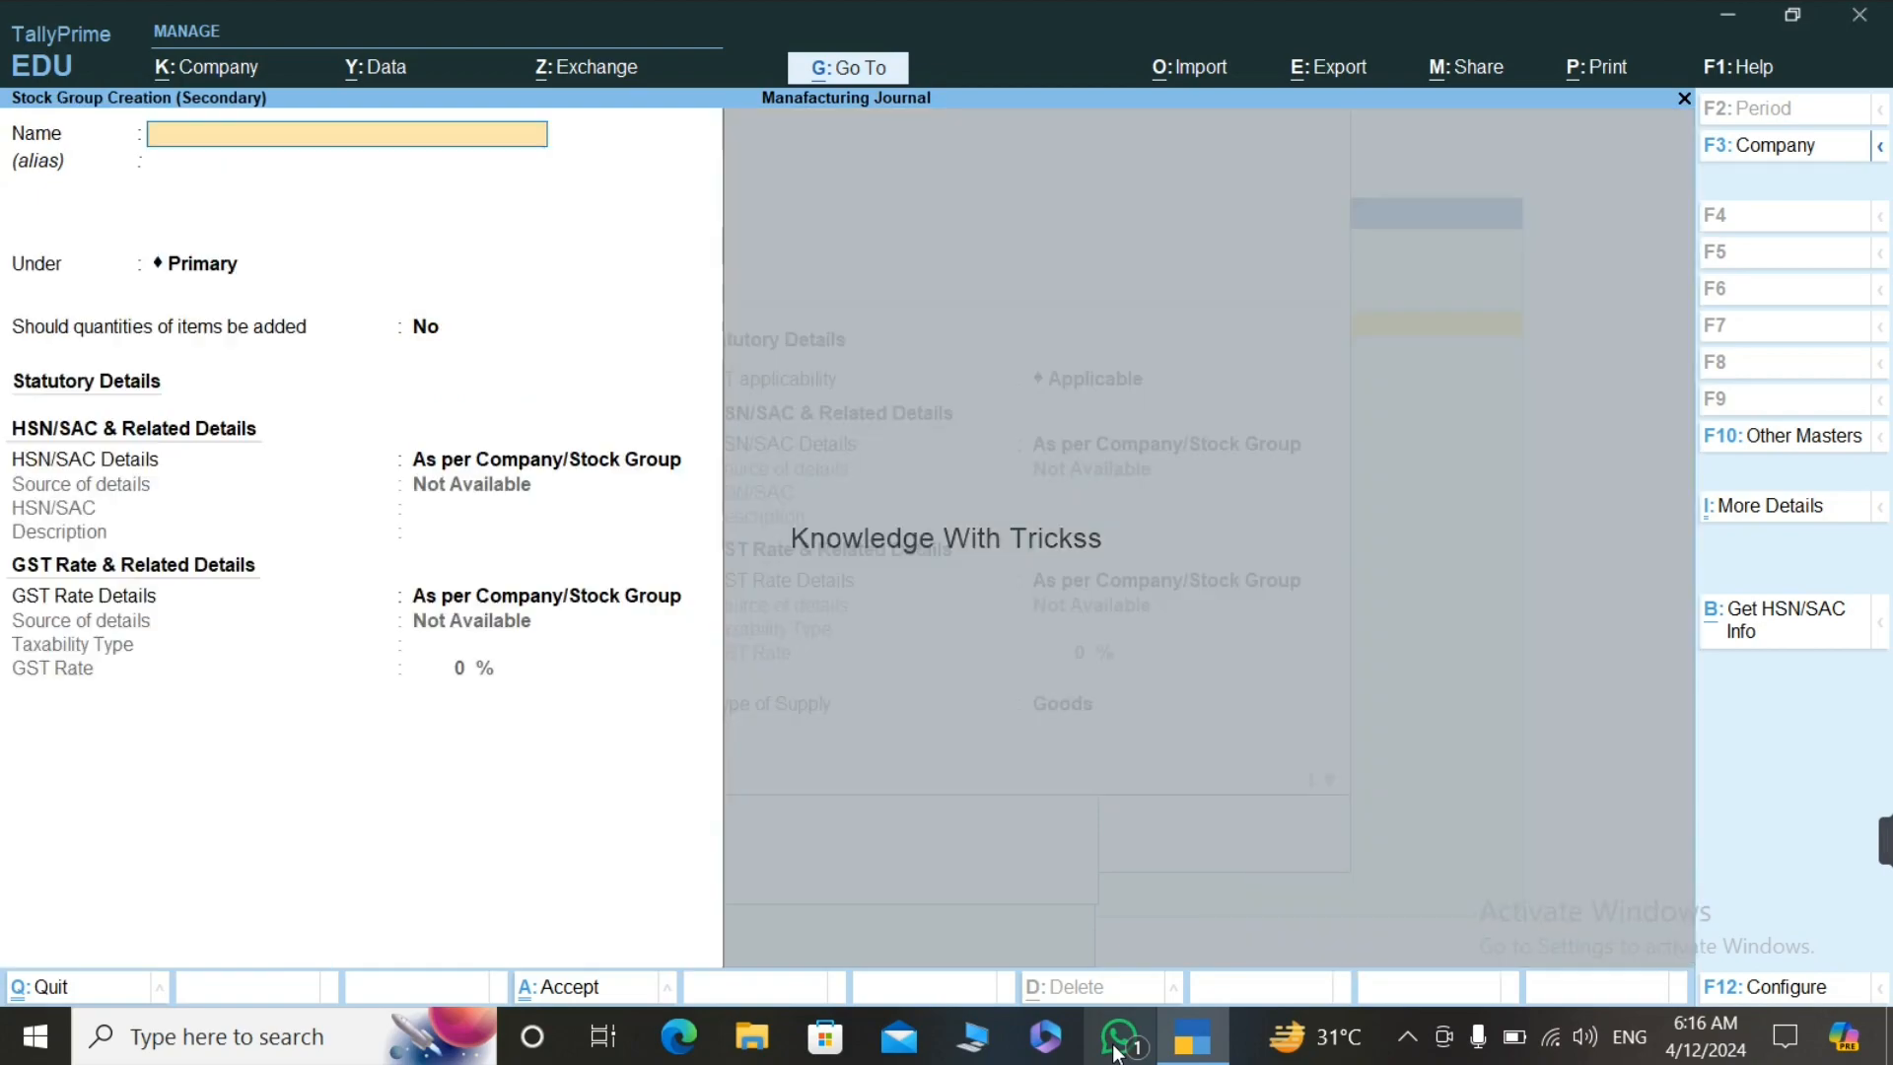
text(t)
key(BackSpace)
key(BackSpace)
text(ts)
key(Return)
key(ctrl+a)
Step: Set the Cabinet item's unit to nos and save it without its own BOM, keeping the default GST details
key(Down)
key(Return)
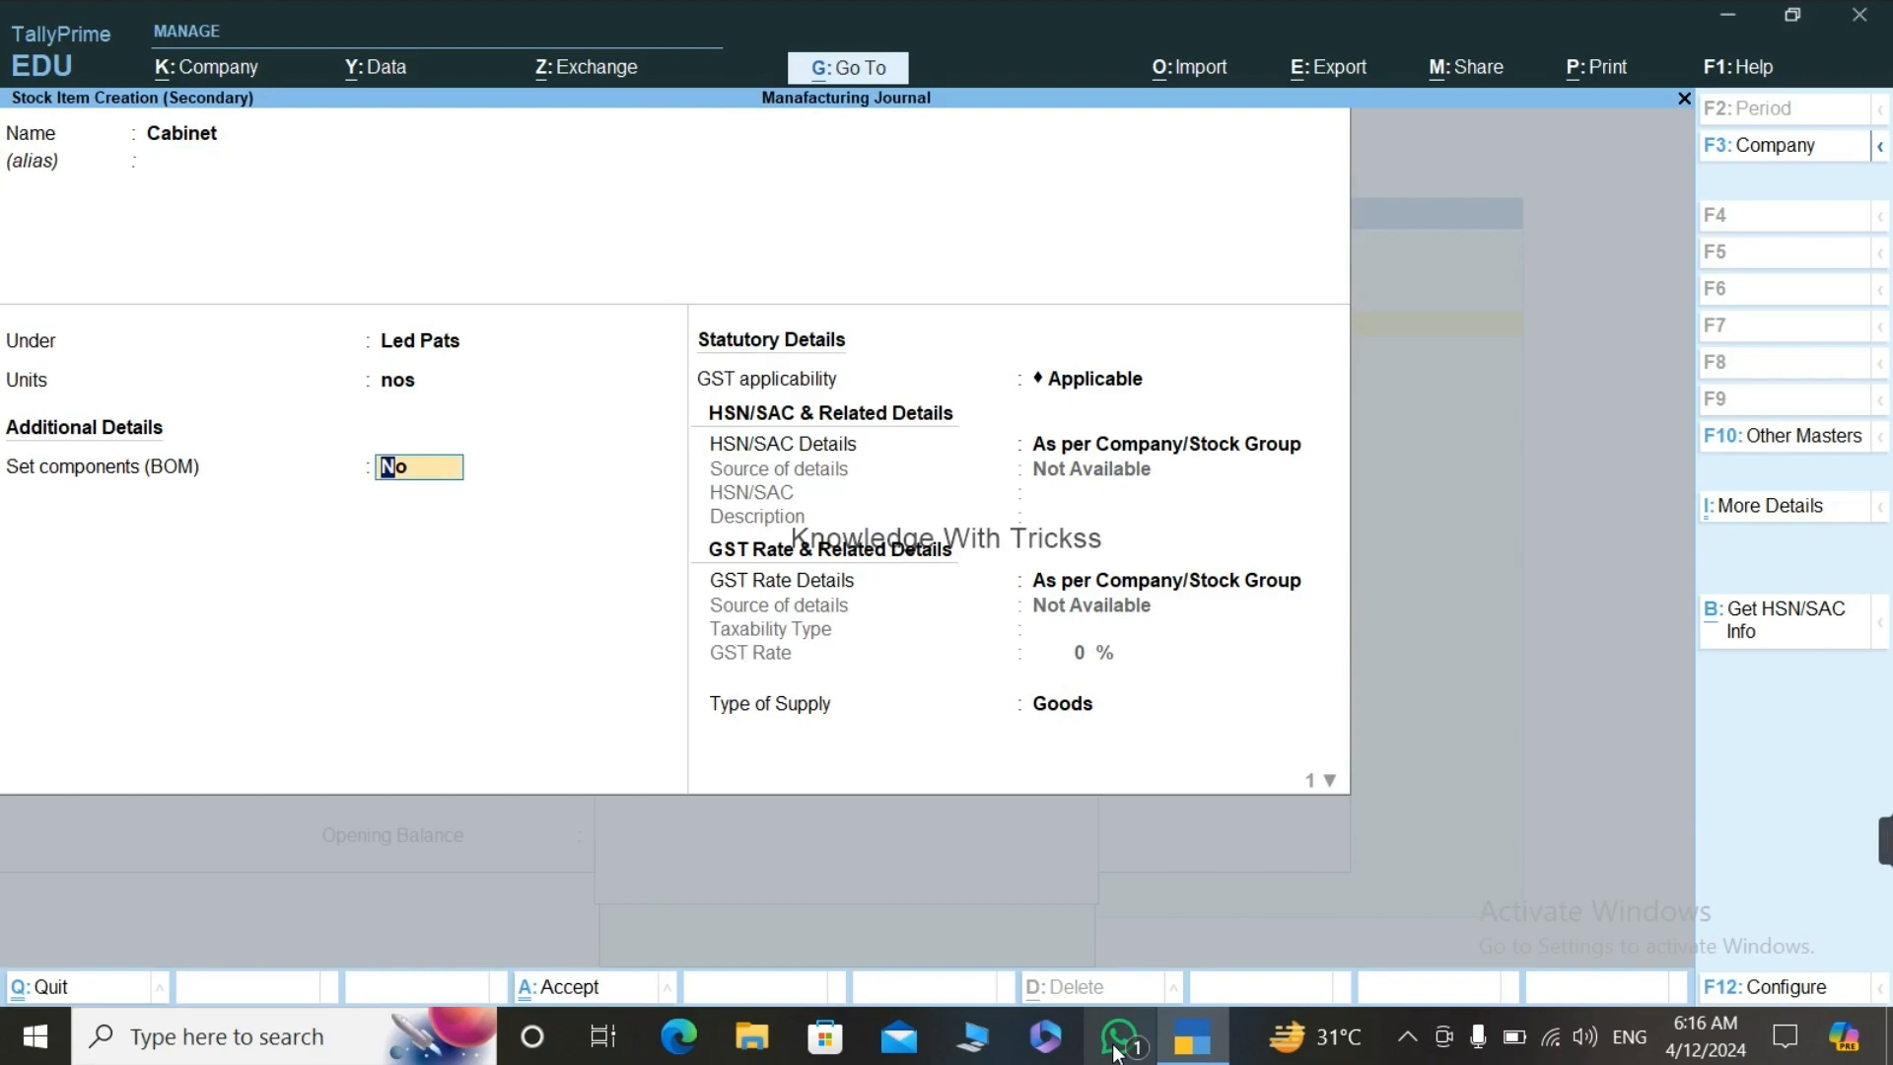
key(Return)
key(Return)
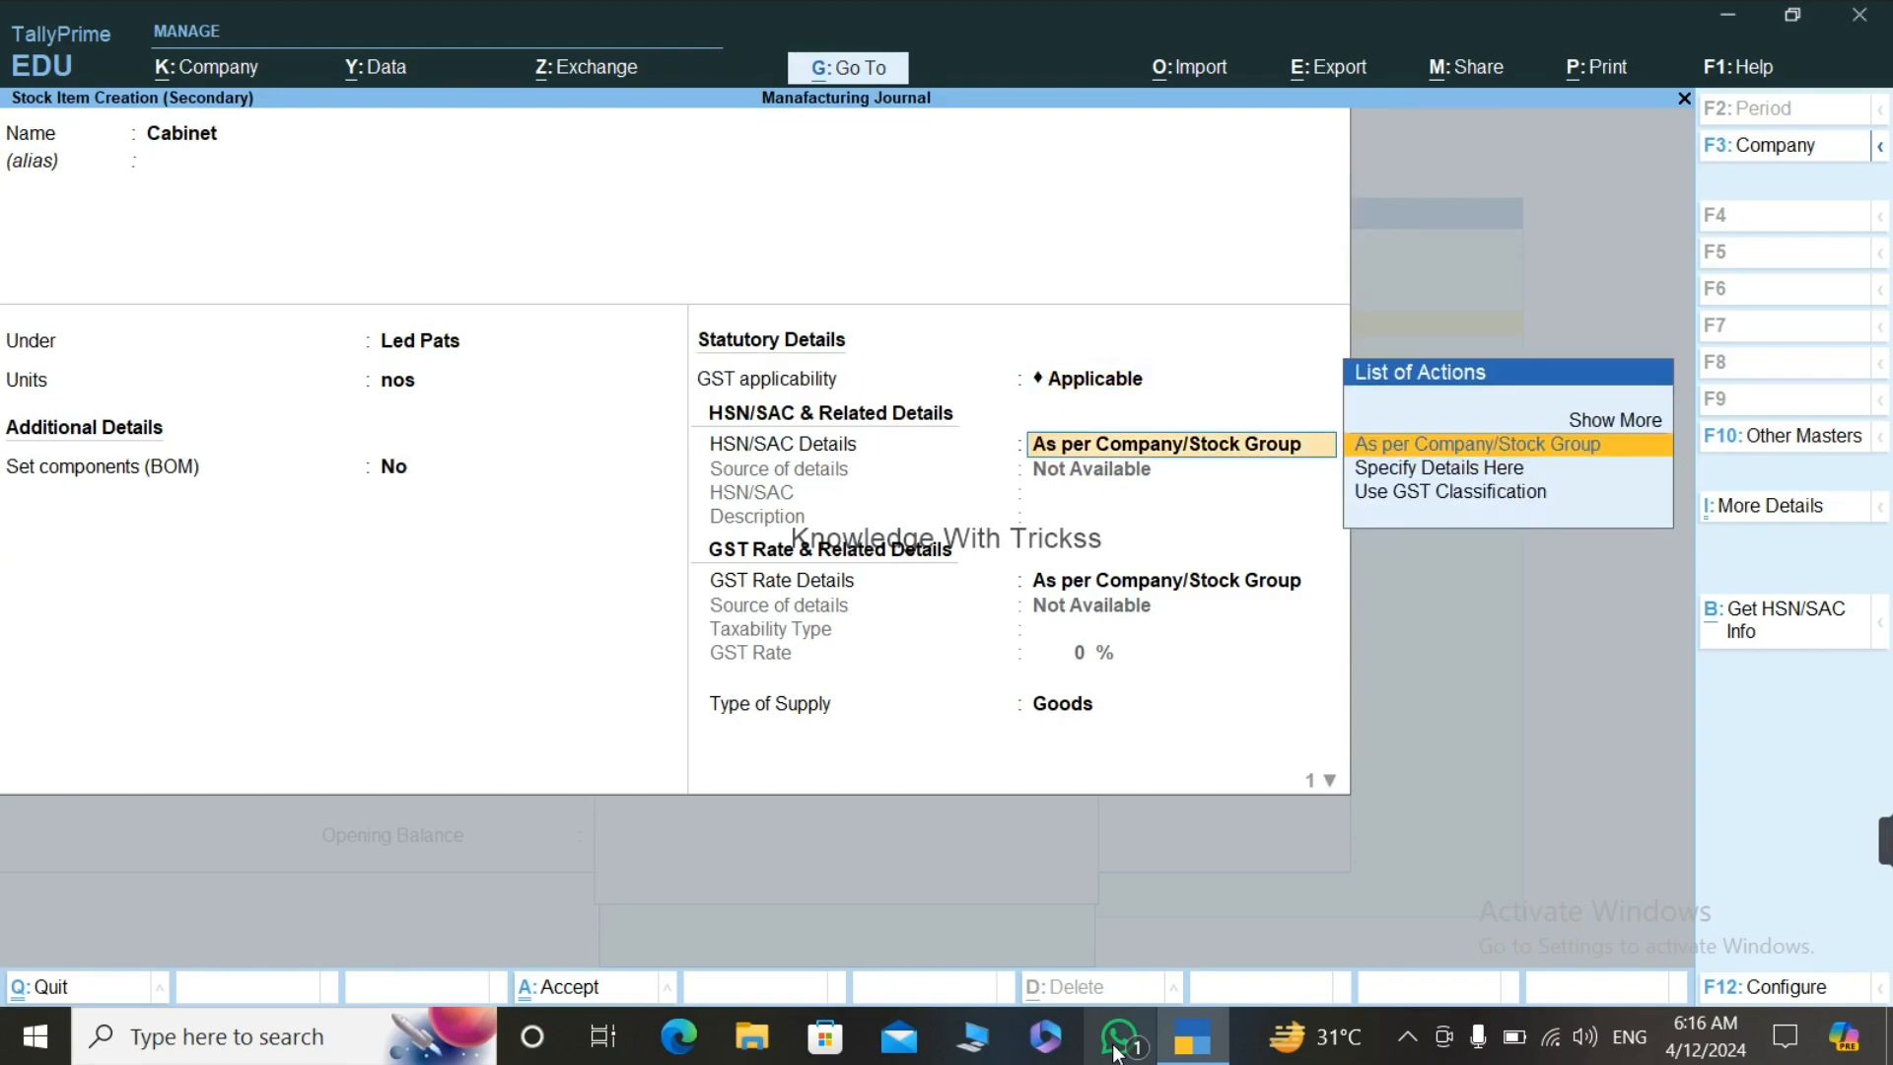
key(ctrl+a)
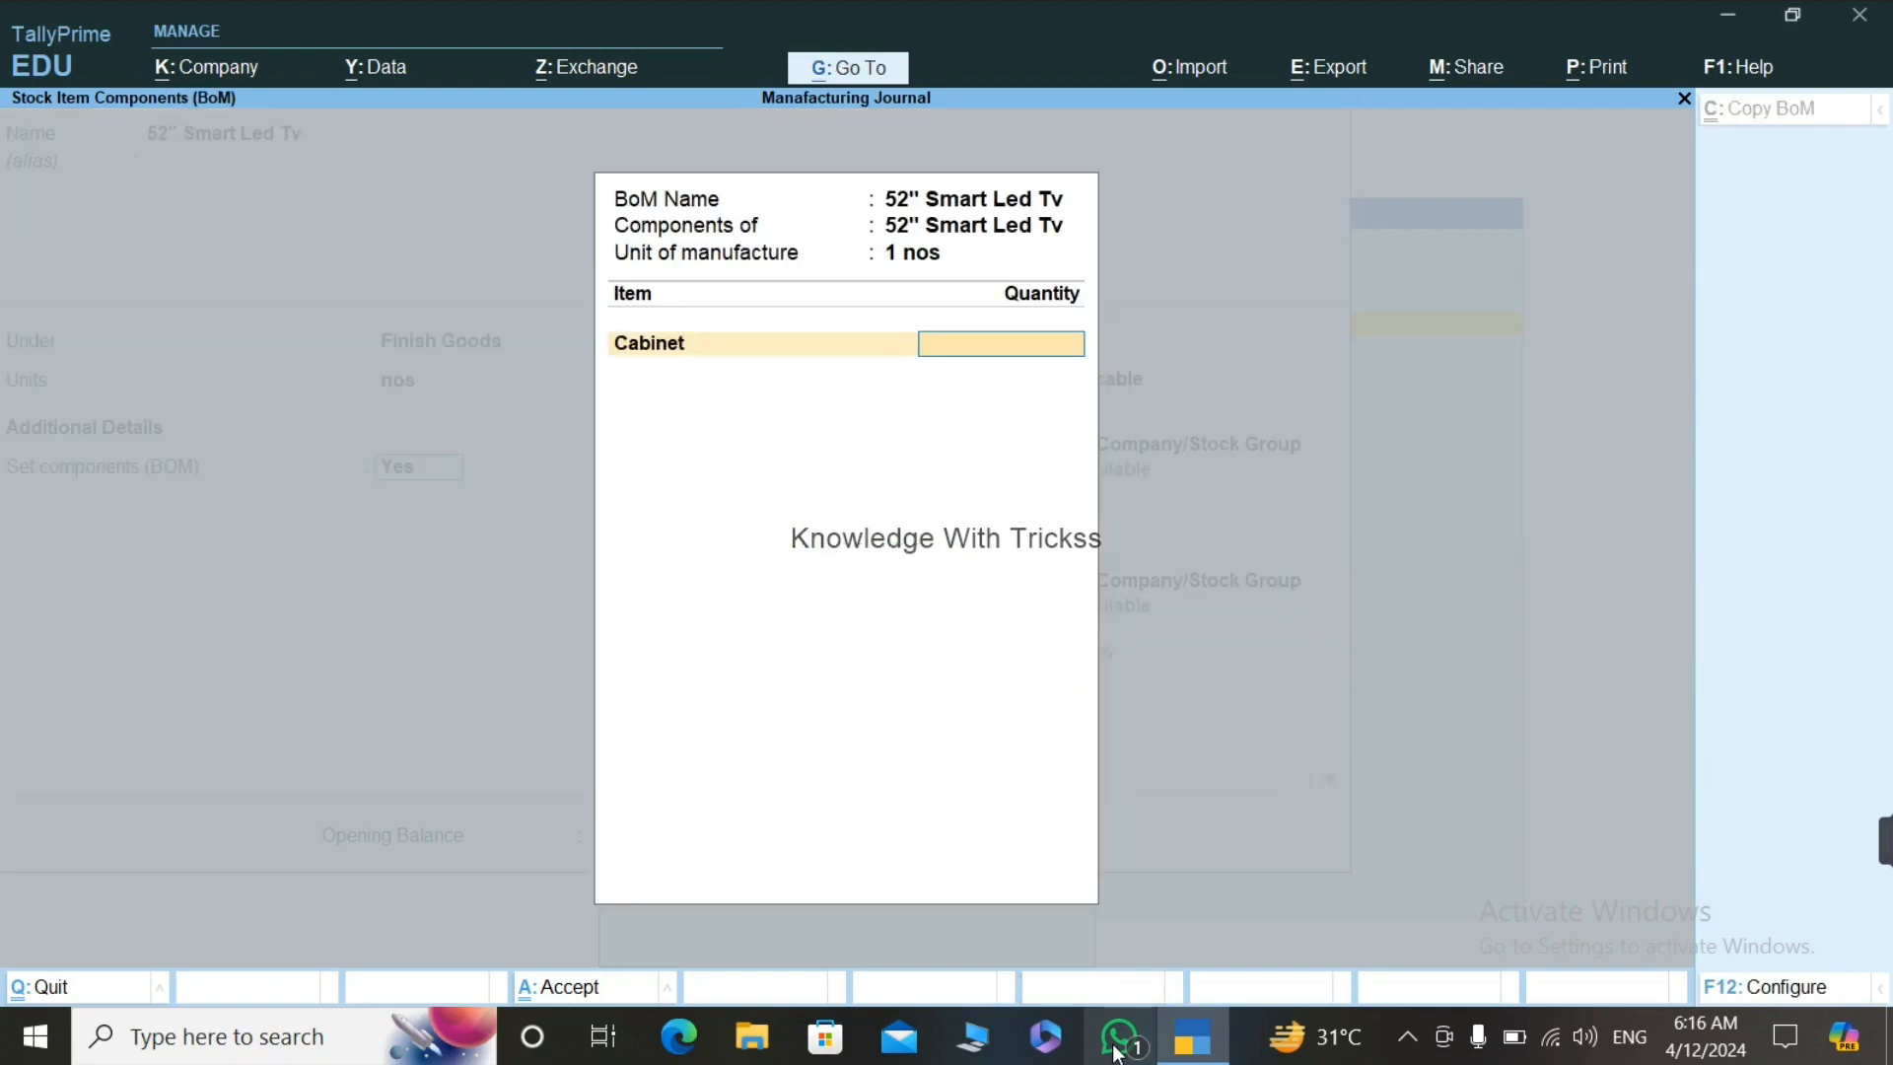
Step: Set the Cabinet quantity to 1 nos in the BOM and start a new component stock item named Screen
text(1)
key(Return)
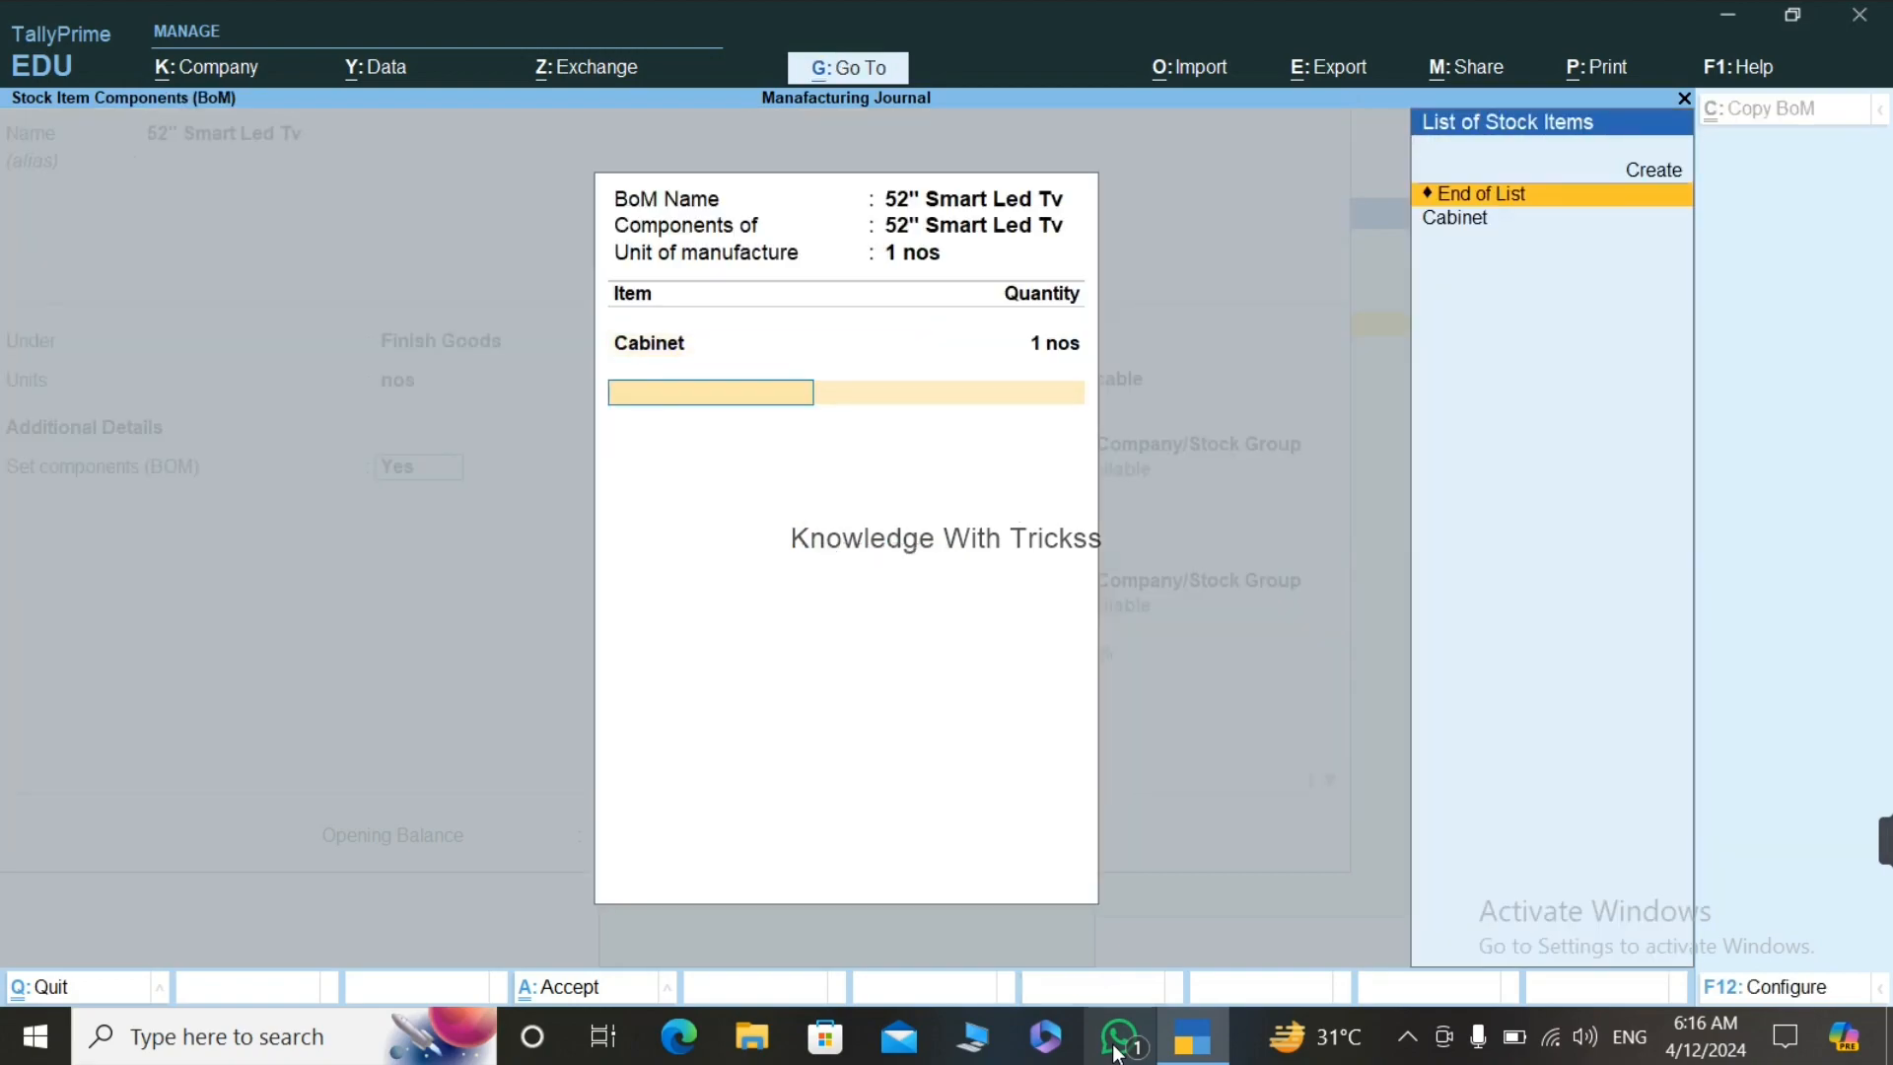
key(alt+c)
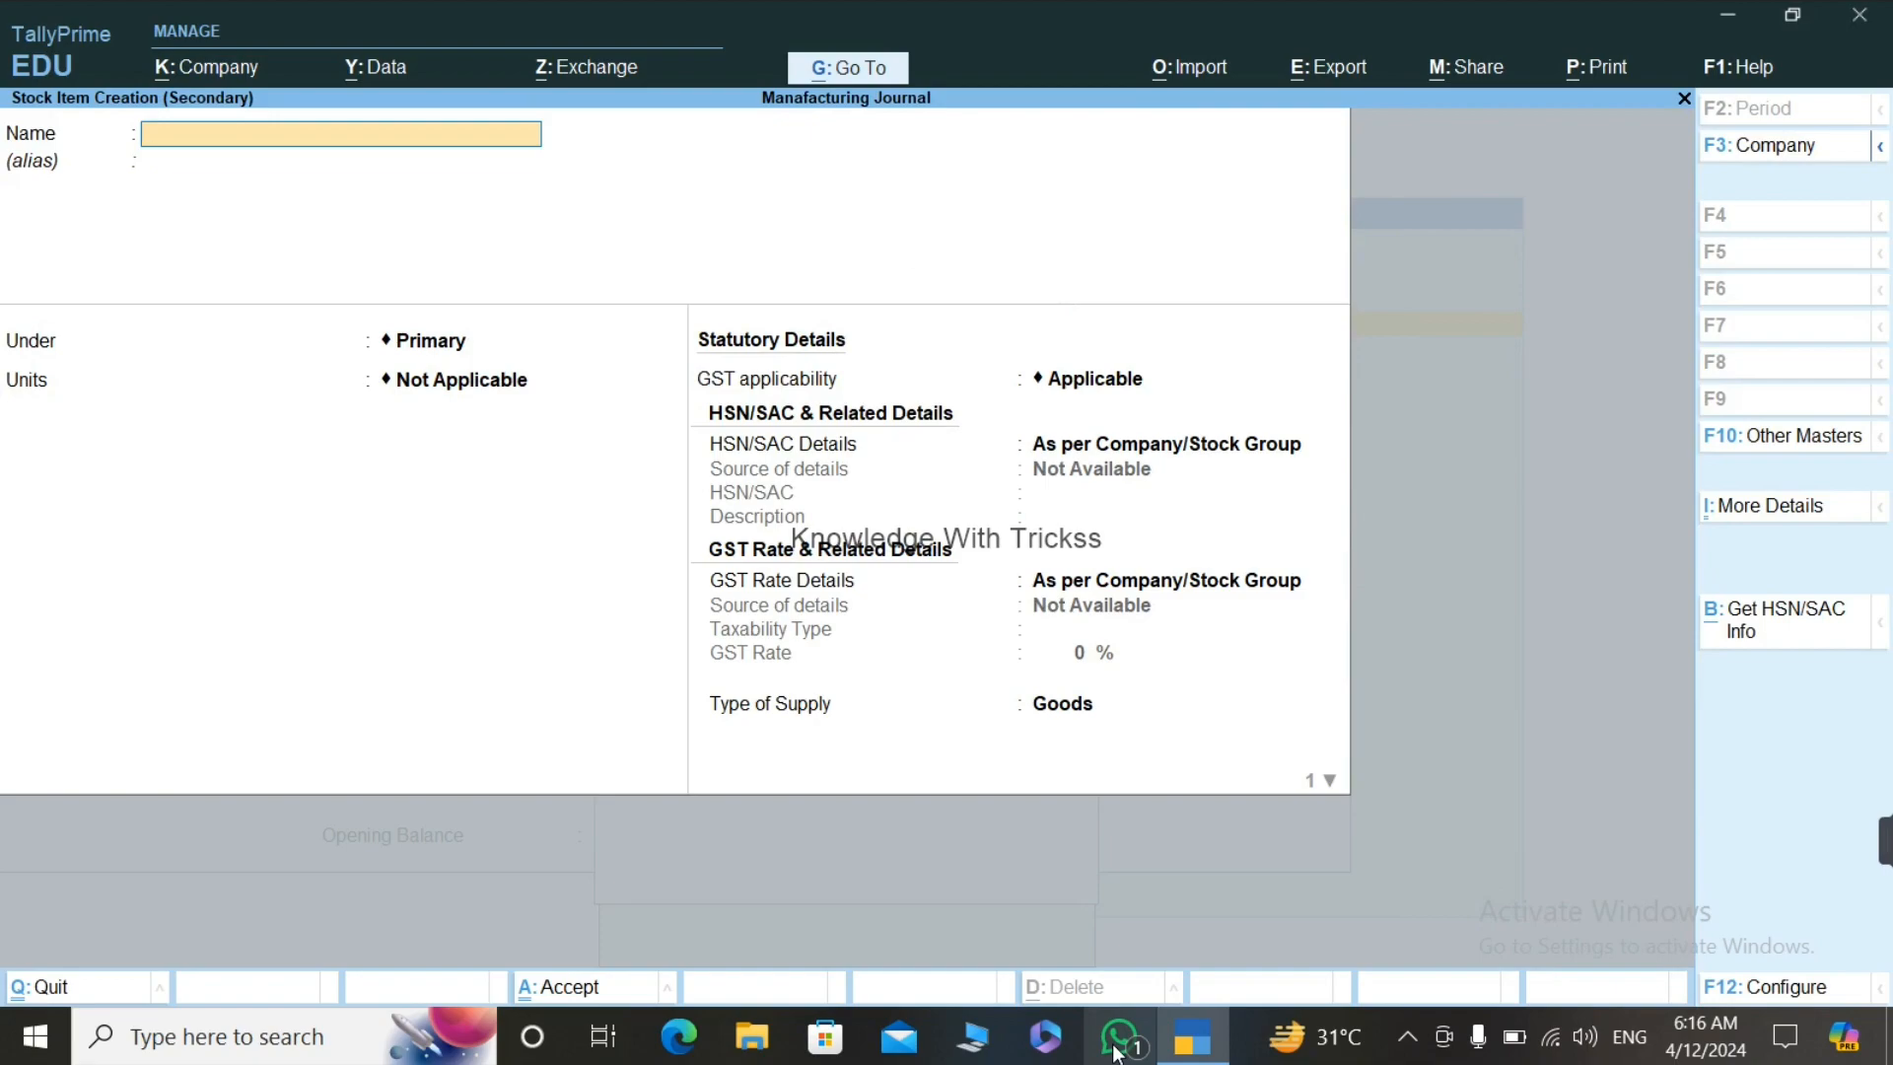
text(Screen)
key(Return)
key(Return)
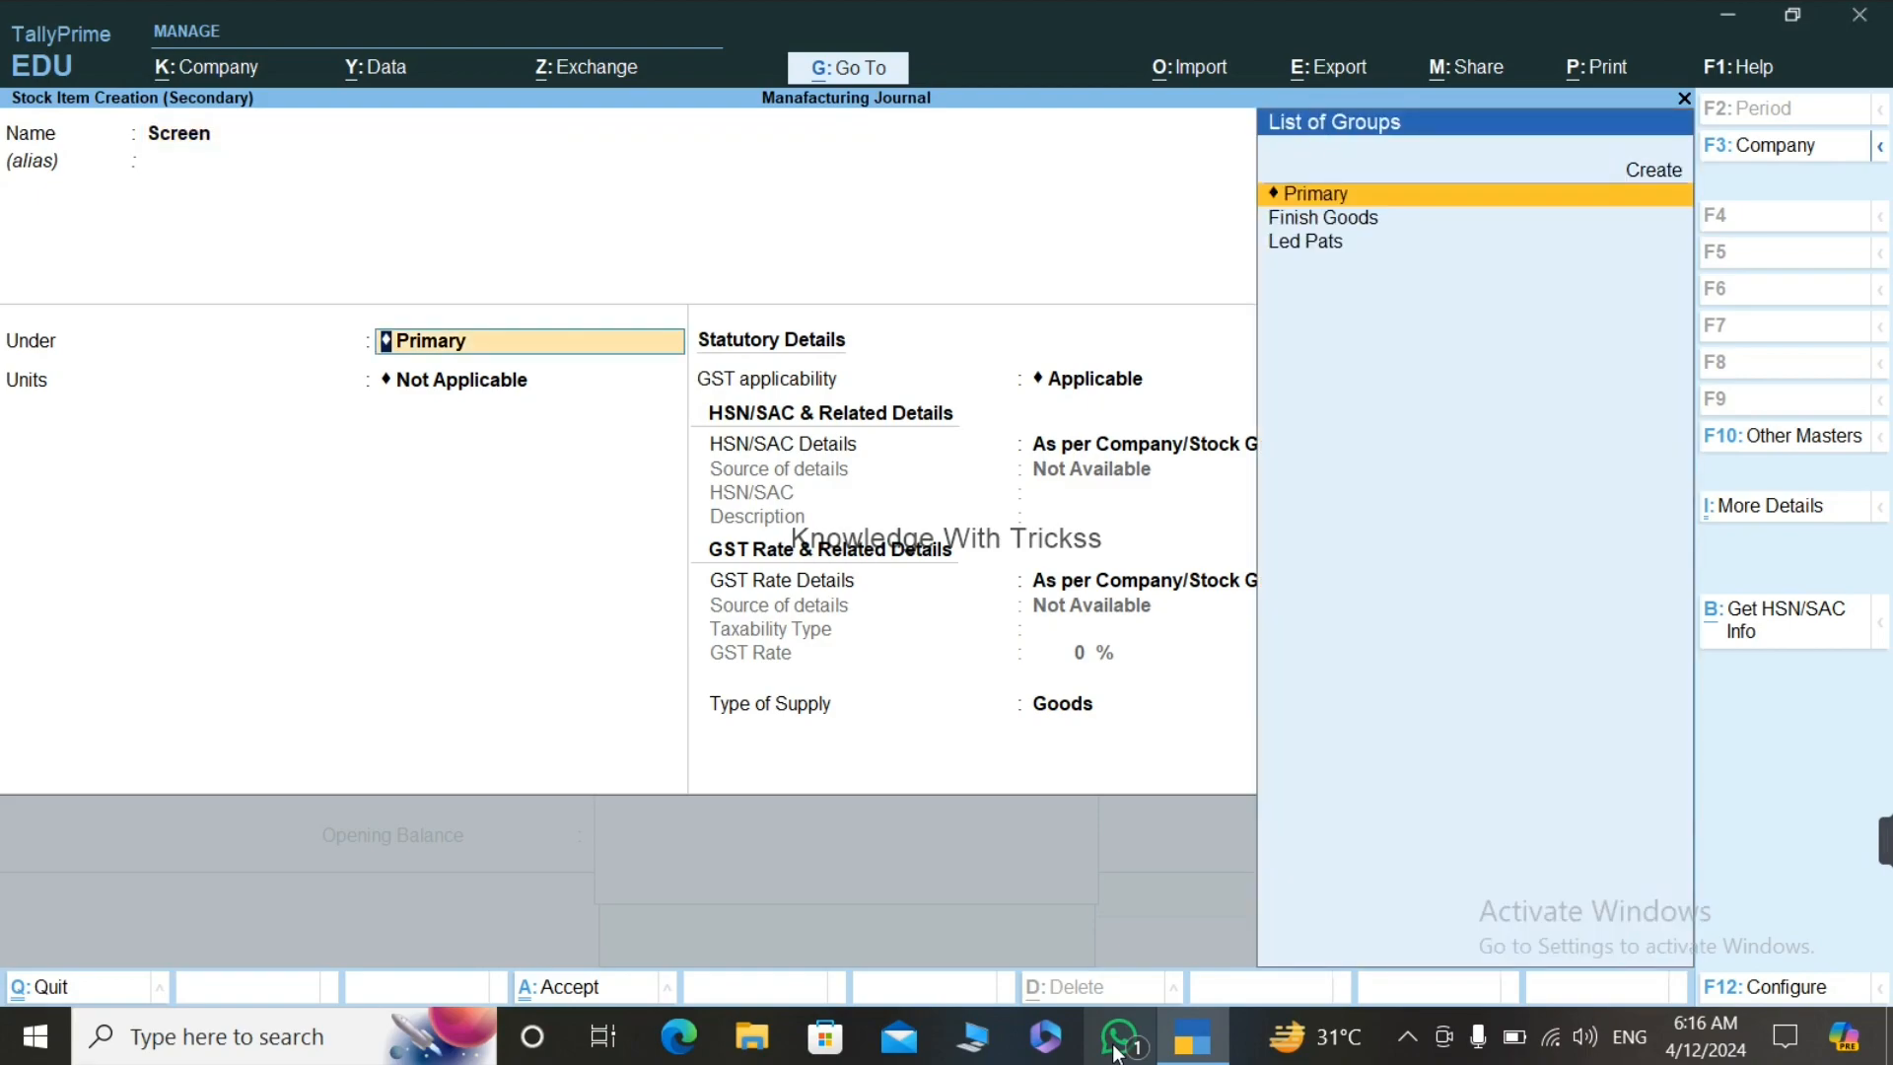
Step: Save the Screen item under Led Pats with unit nos and set its BOM quantity to 1 nos
key(Down)
key(Down)
key(Return)
key(Return)
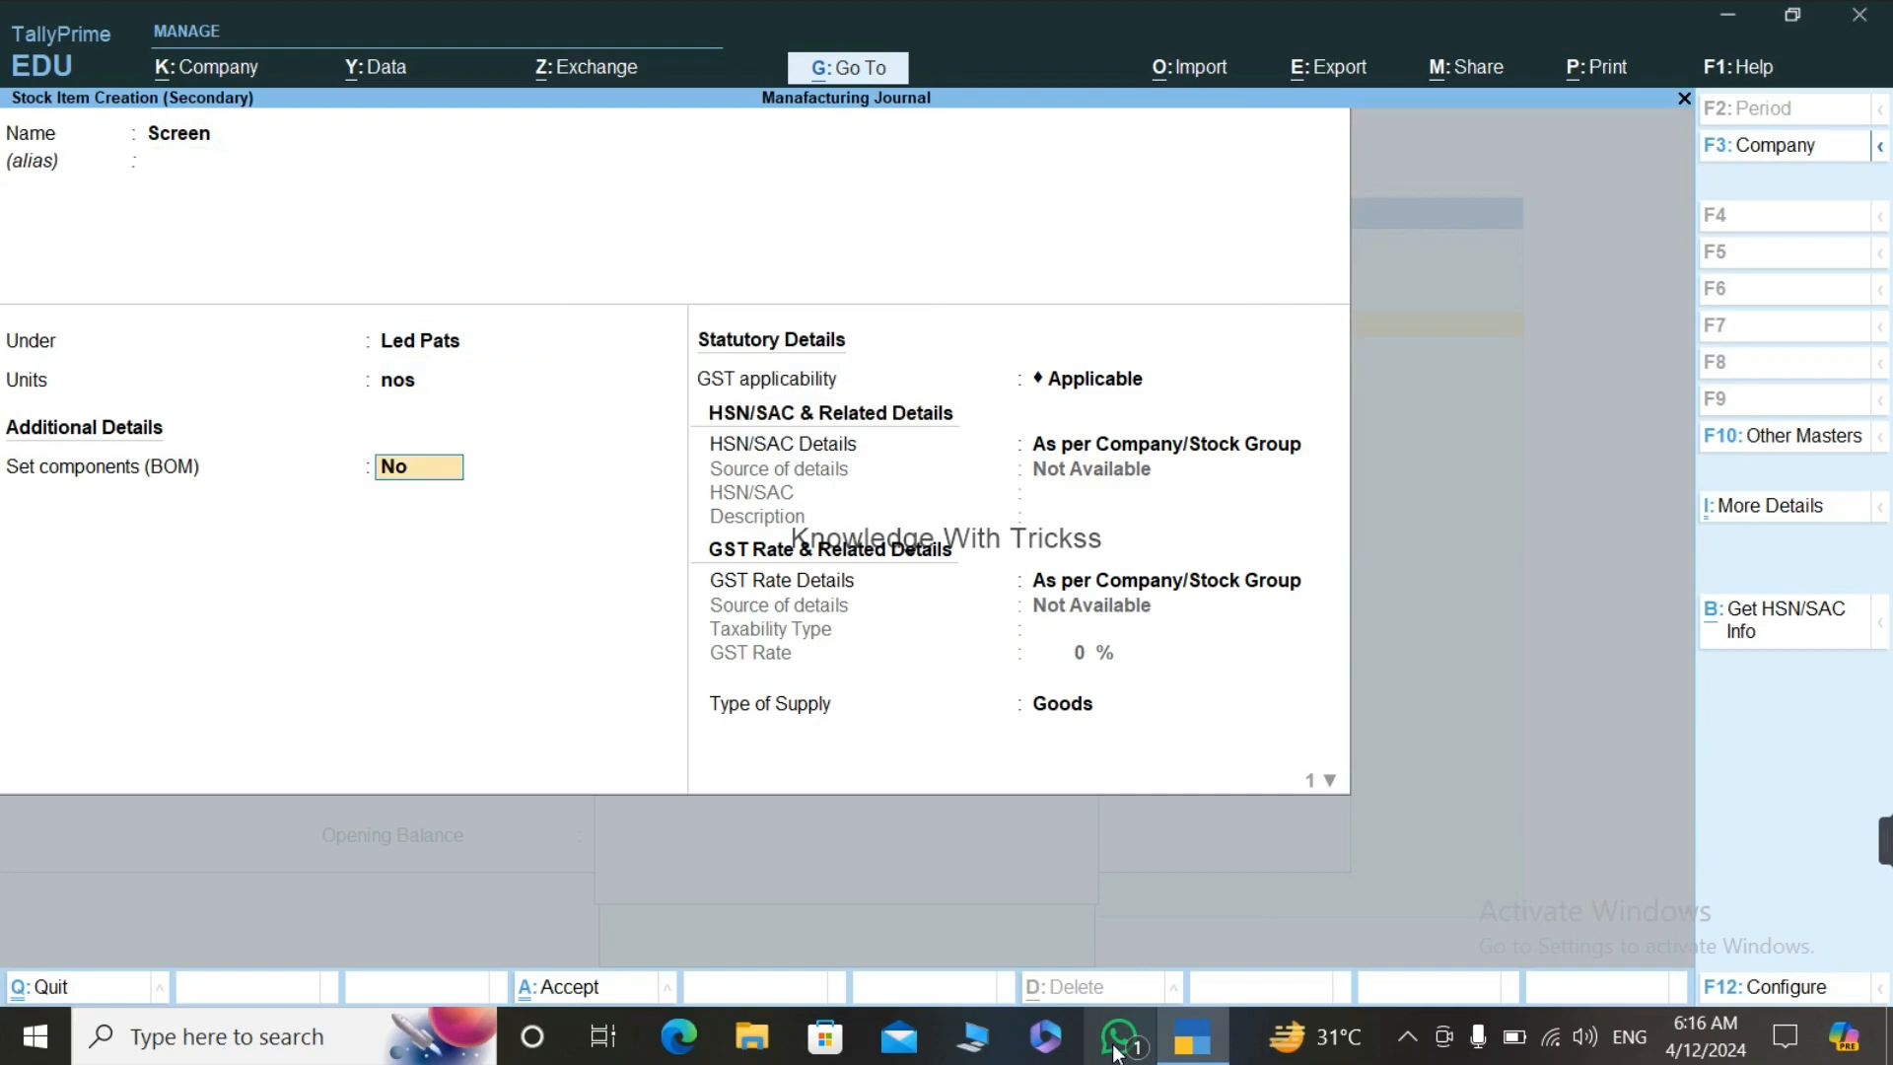
key(ctrl+a)
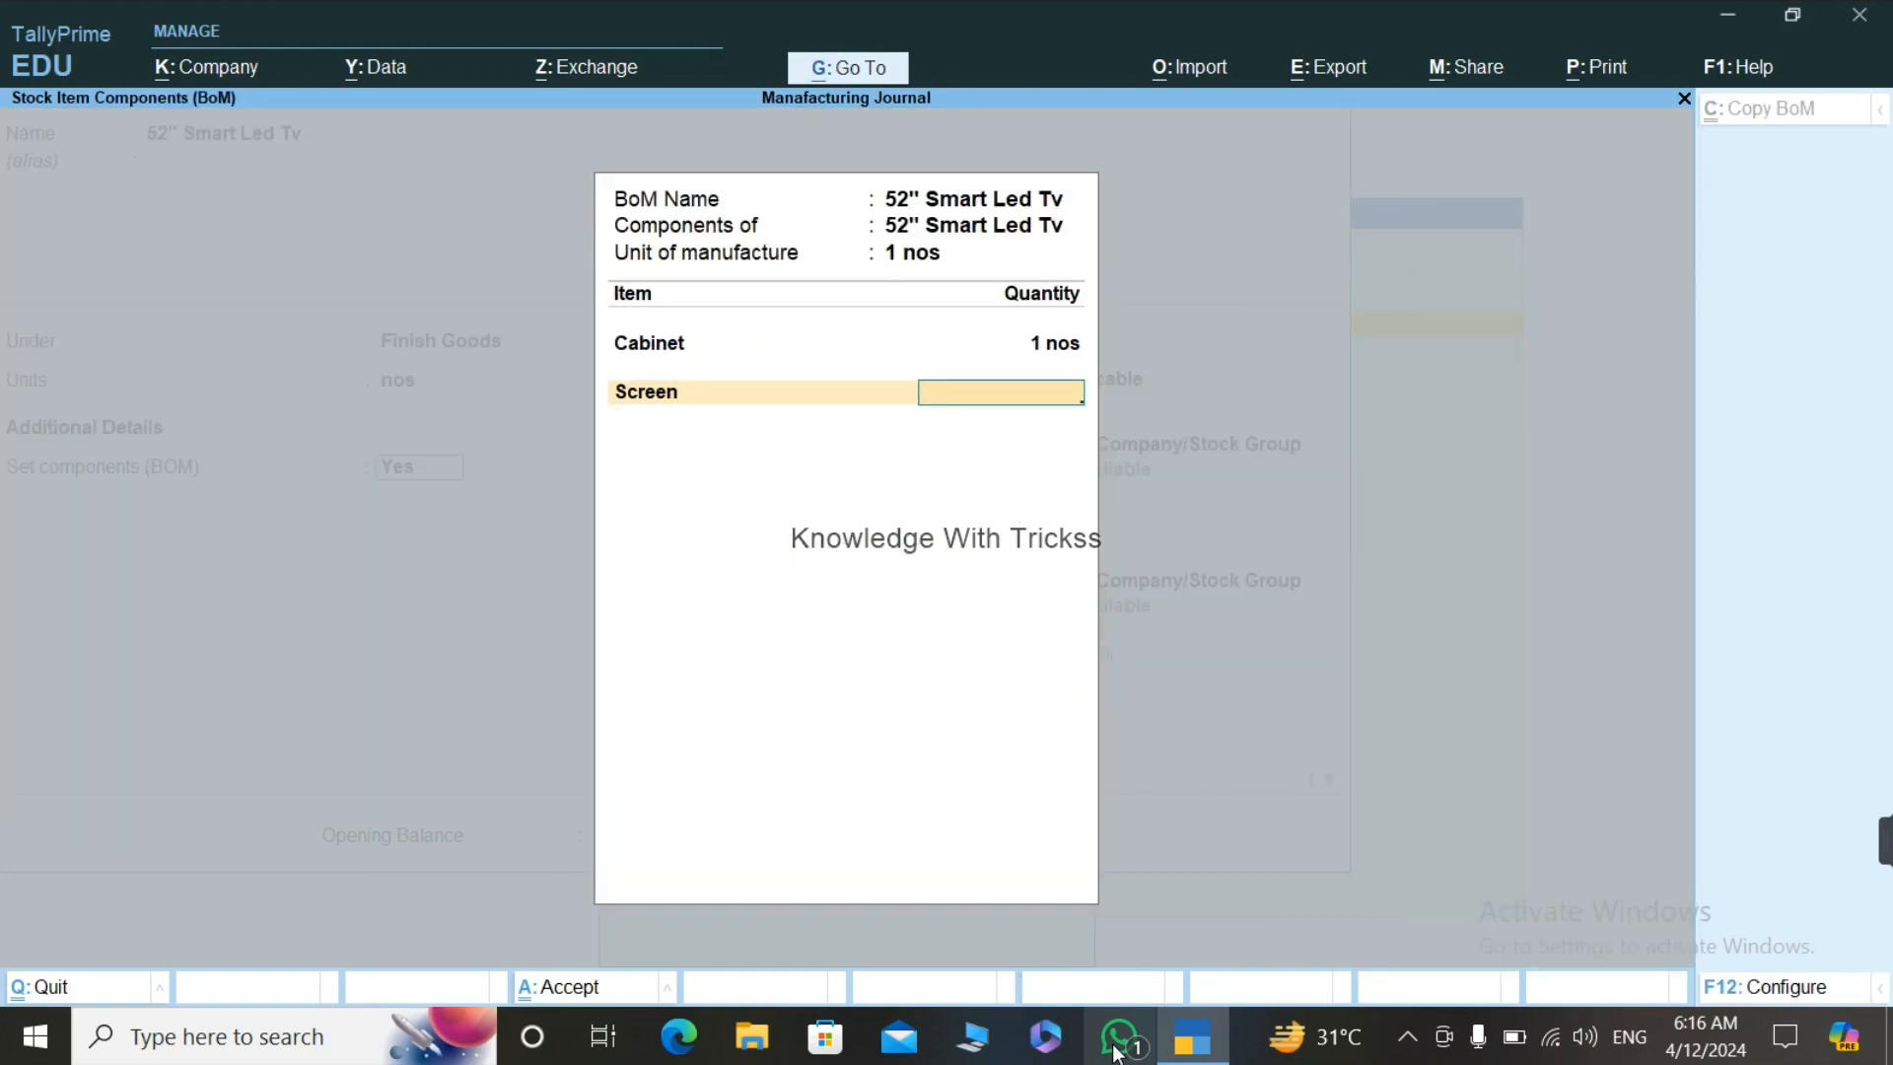
text(1)
key(Return)
Step: Start a new component stock item named Led Tv Speakers from the BOM item list
key(Up)
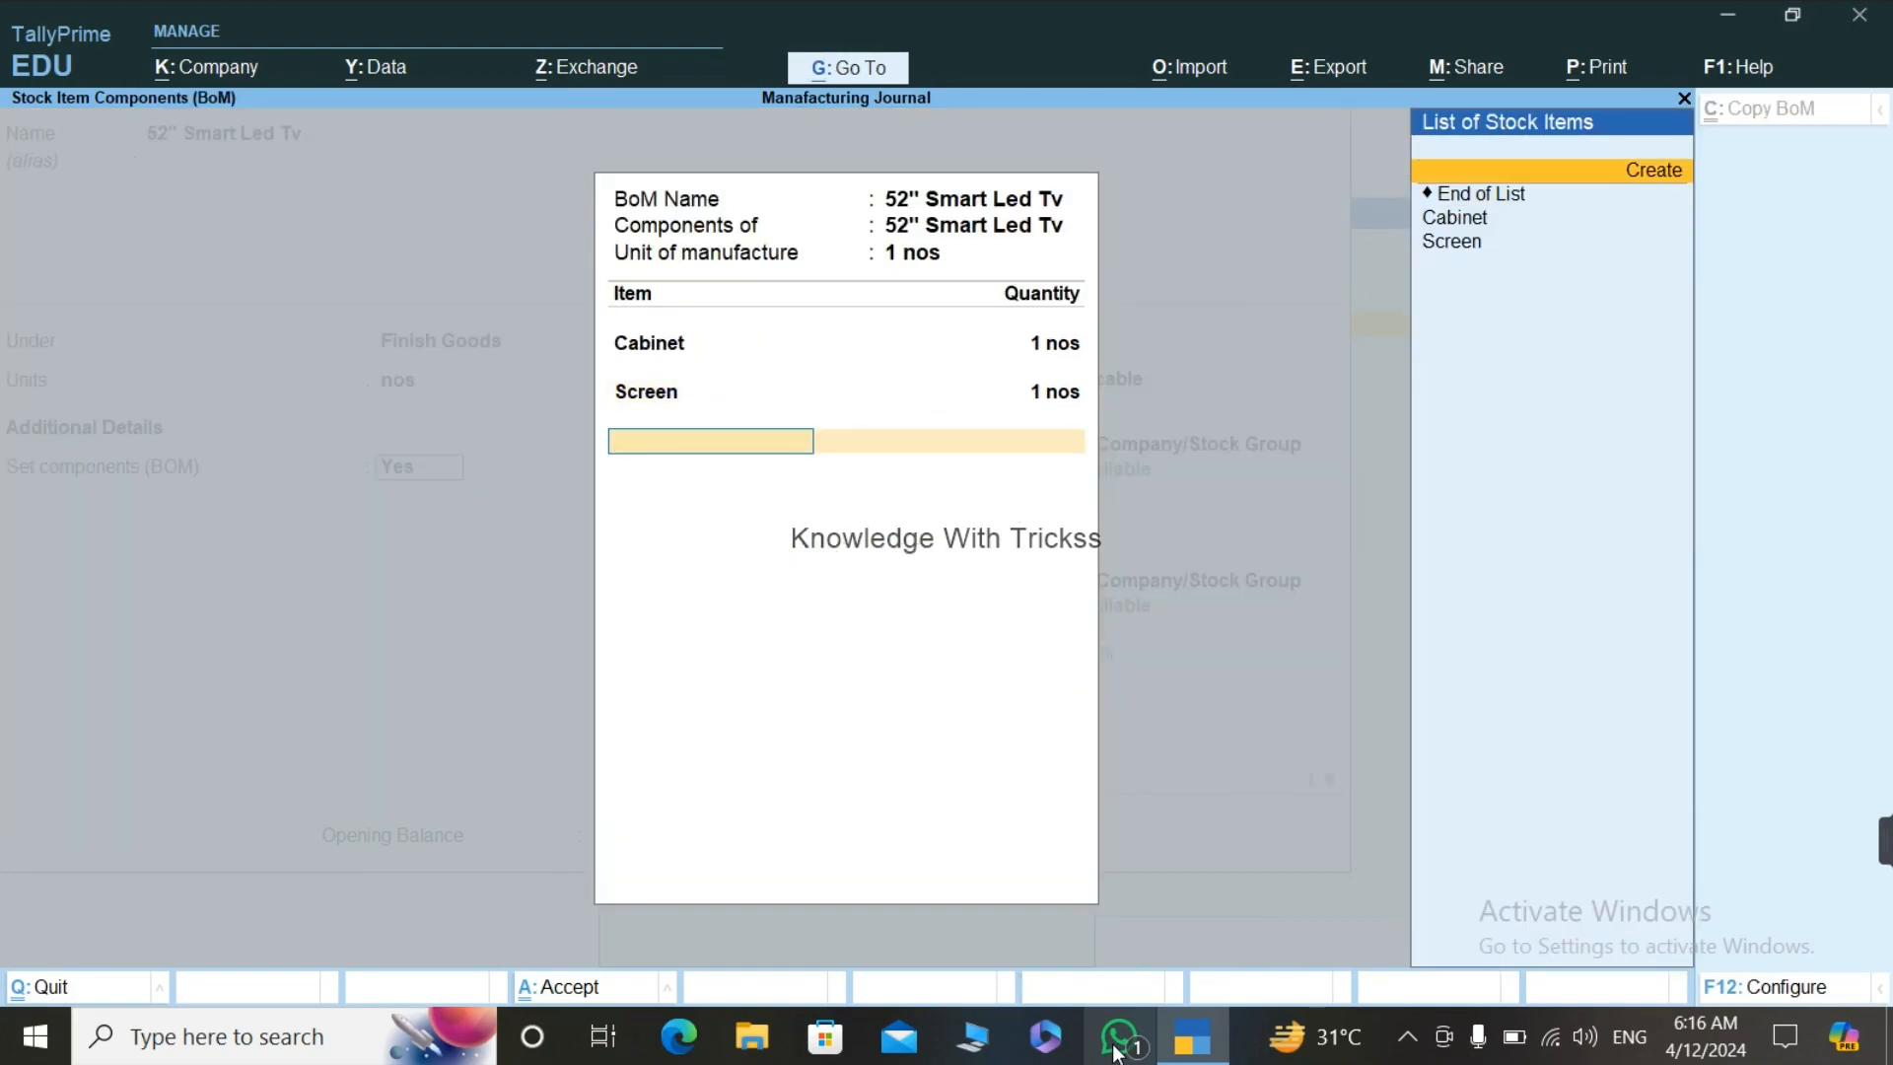
key(Return)
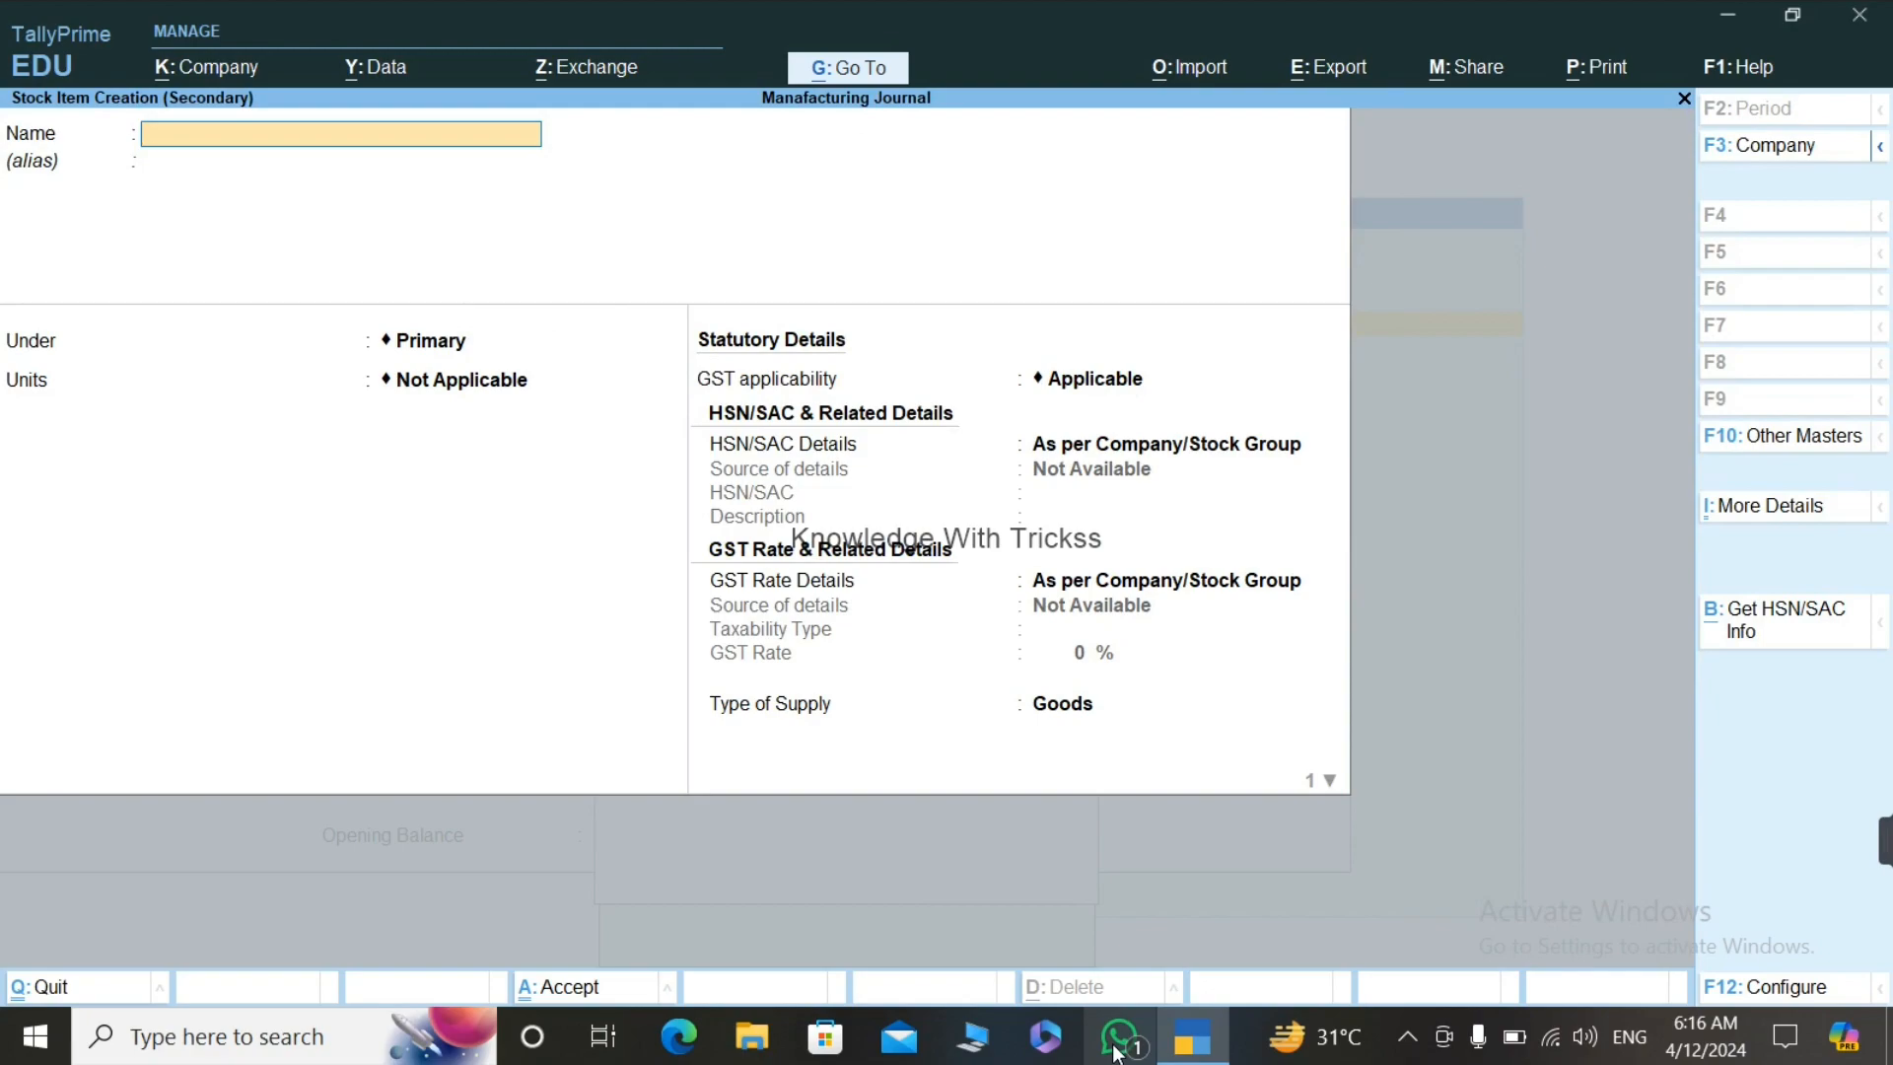
text(Led Tv Speakers)
key(Return)
key(Return)
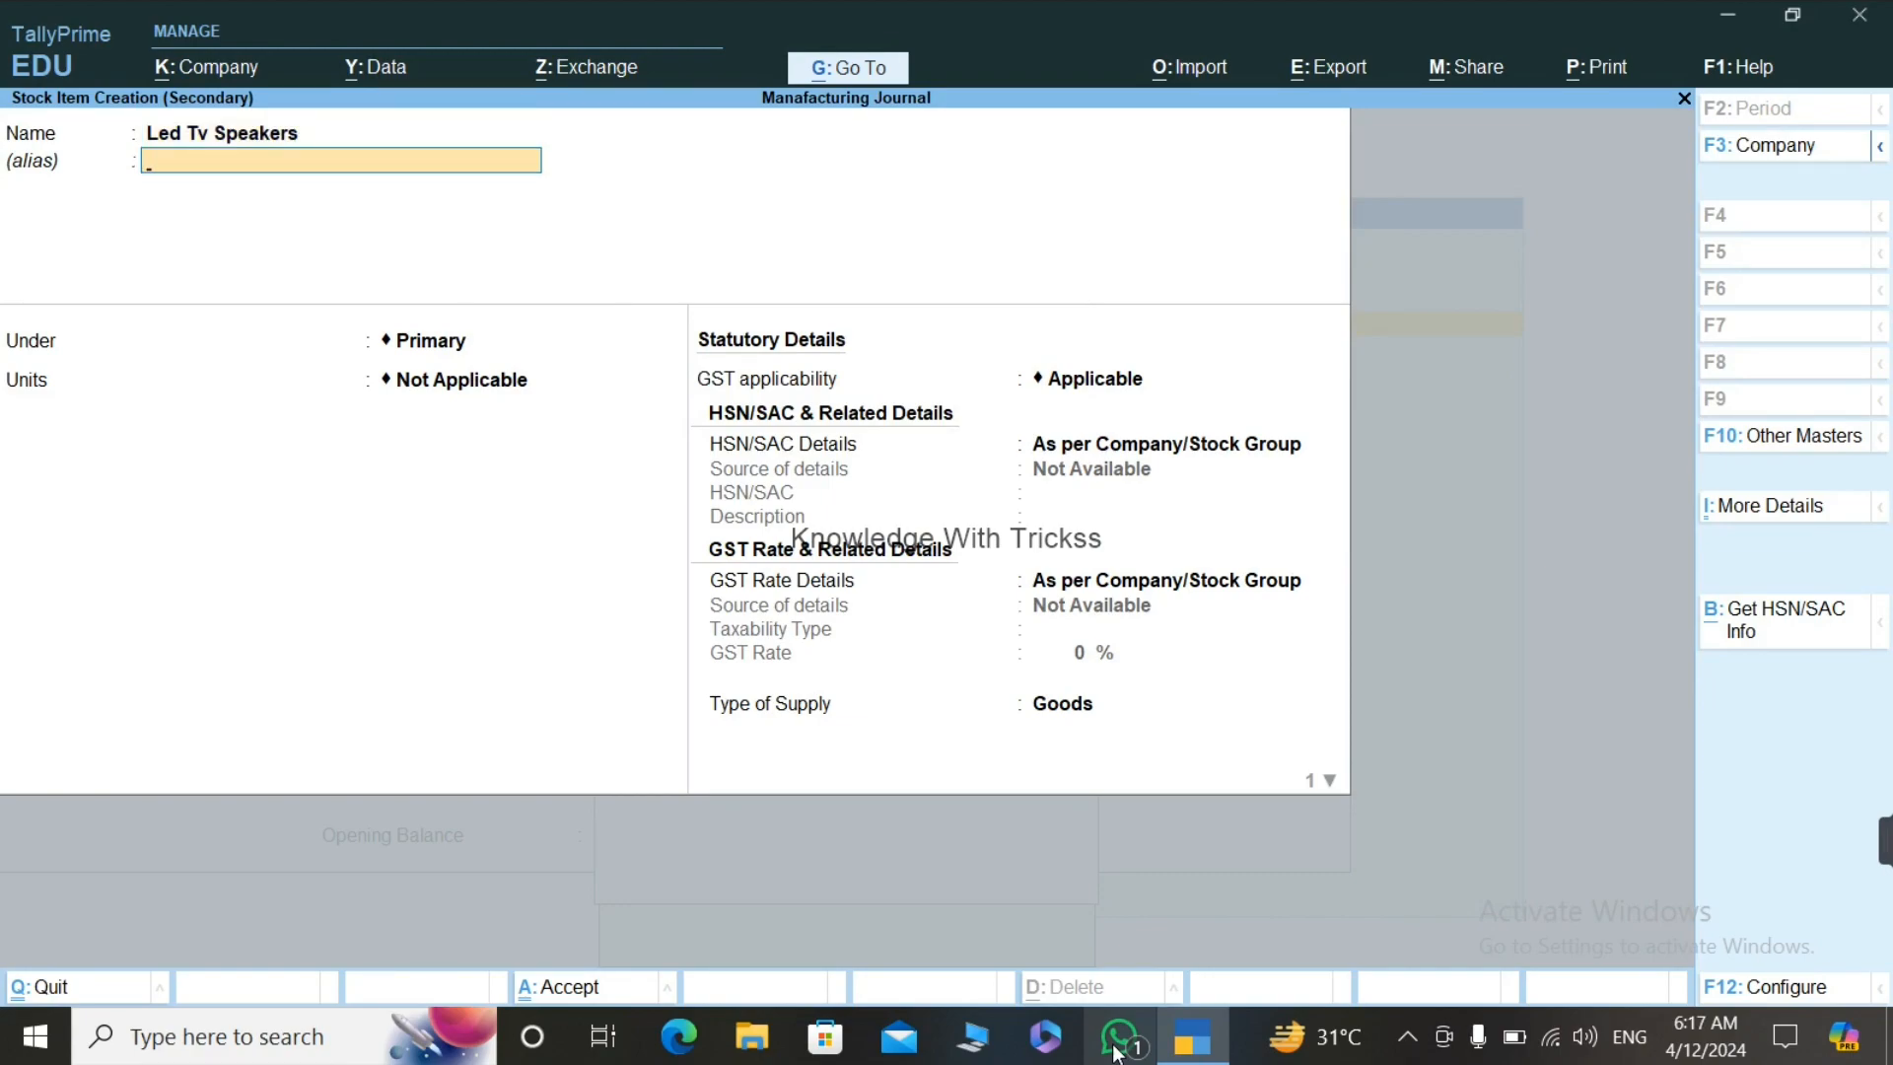
Step: Save Led Tv Speakers under Led Pats with unit nos and set its BOM quantity to 2 nos
key(Down)
key(Down)
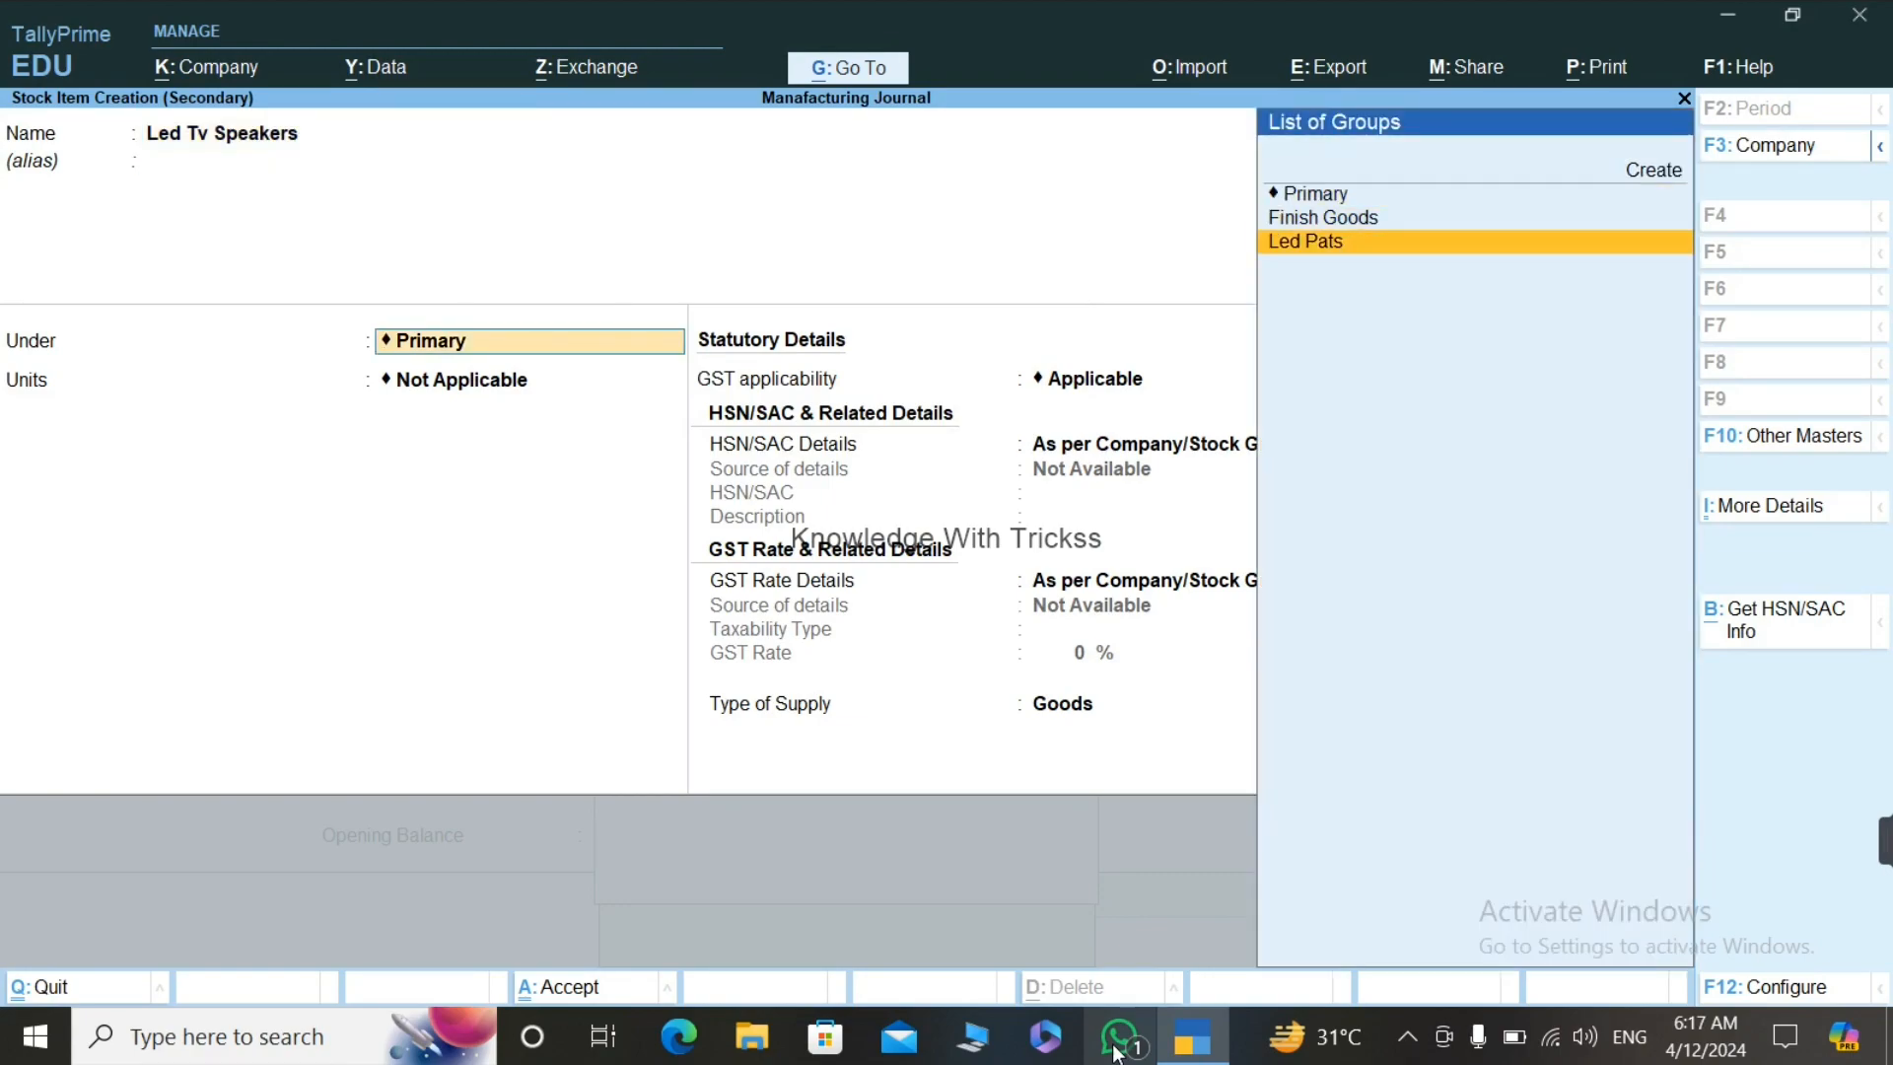
key(Return)
key(Down)
key(Return)
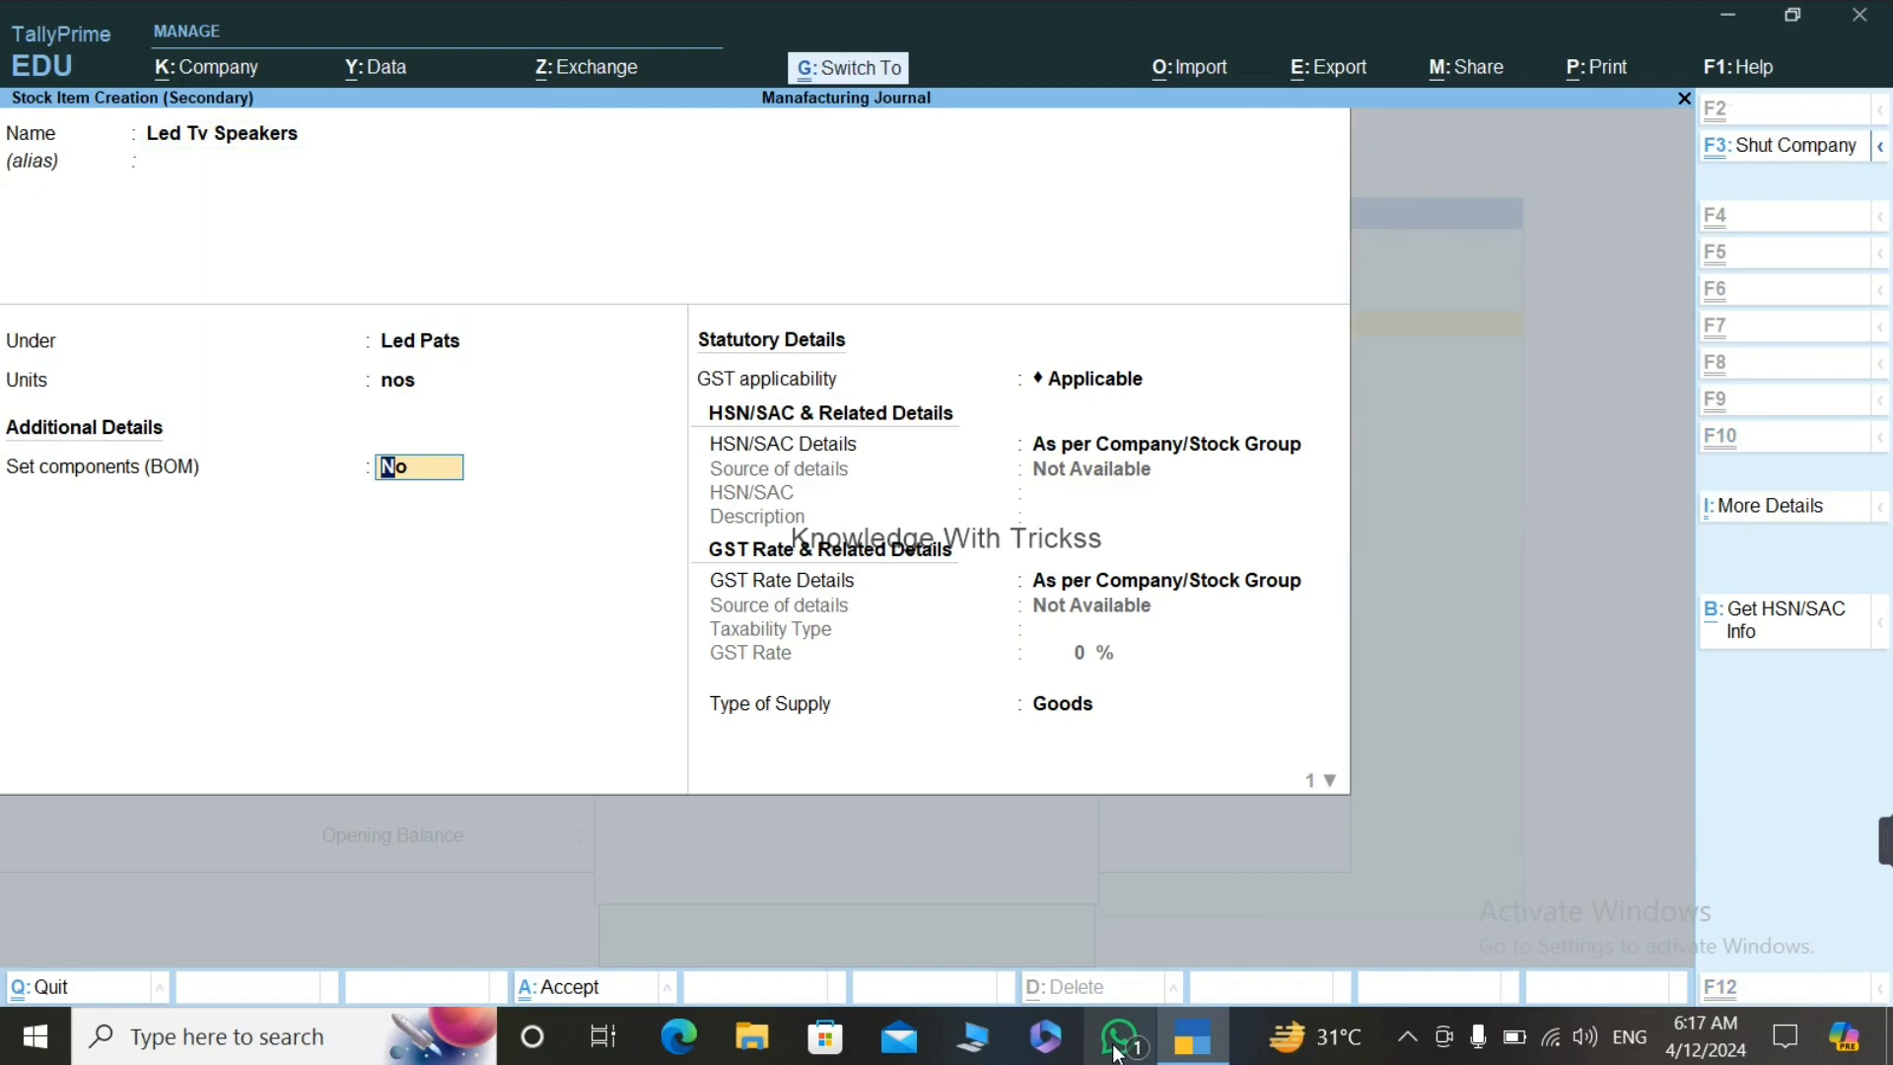
key(ctrl+a)
text(2)
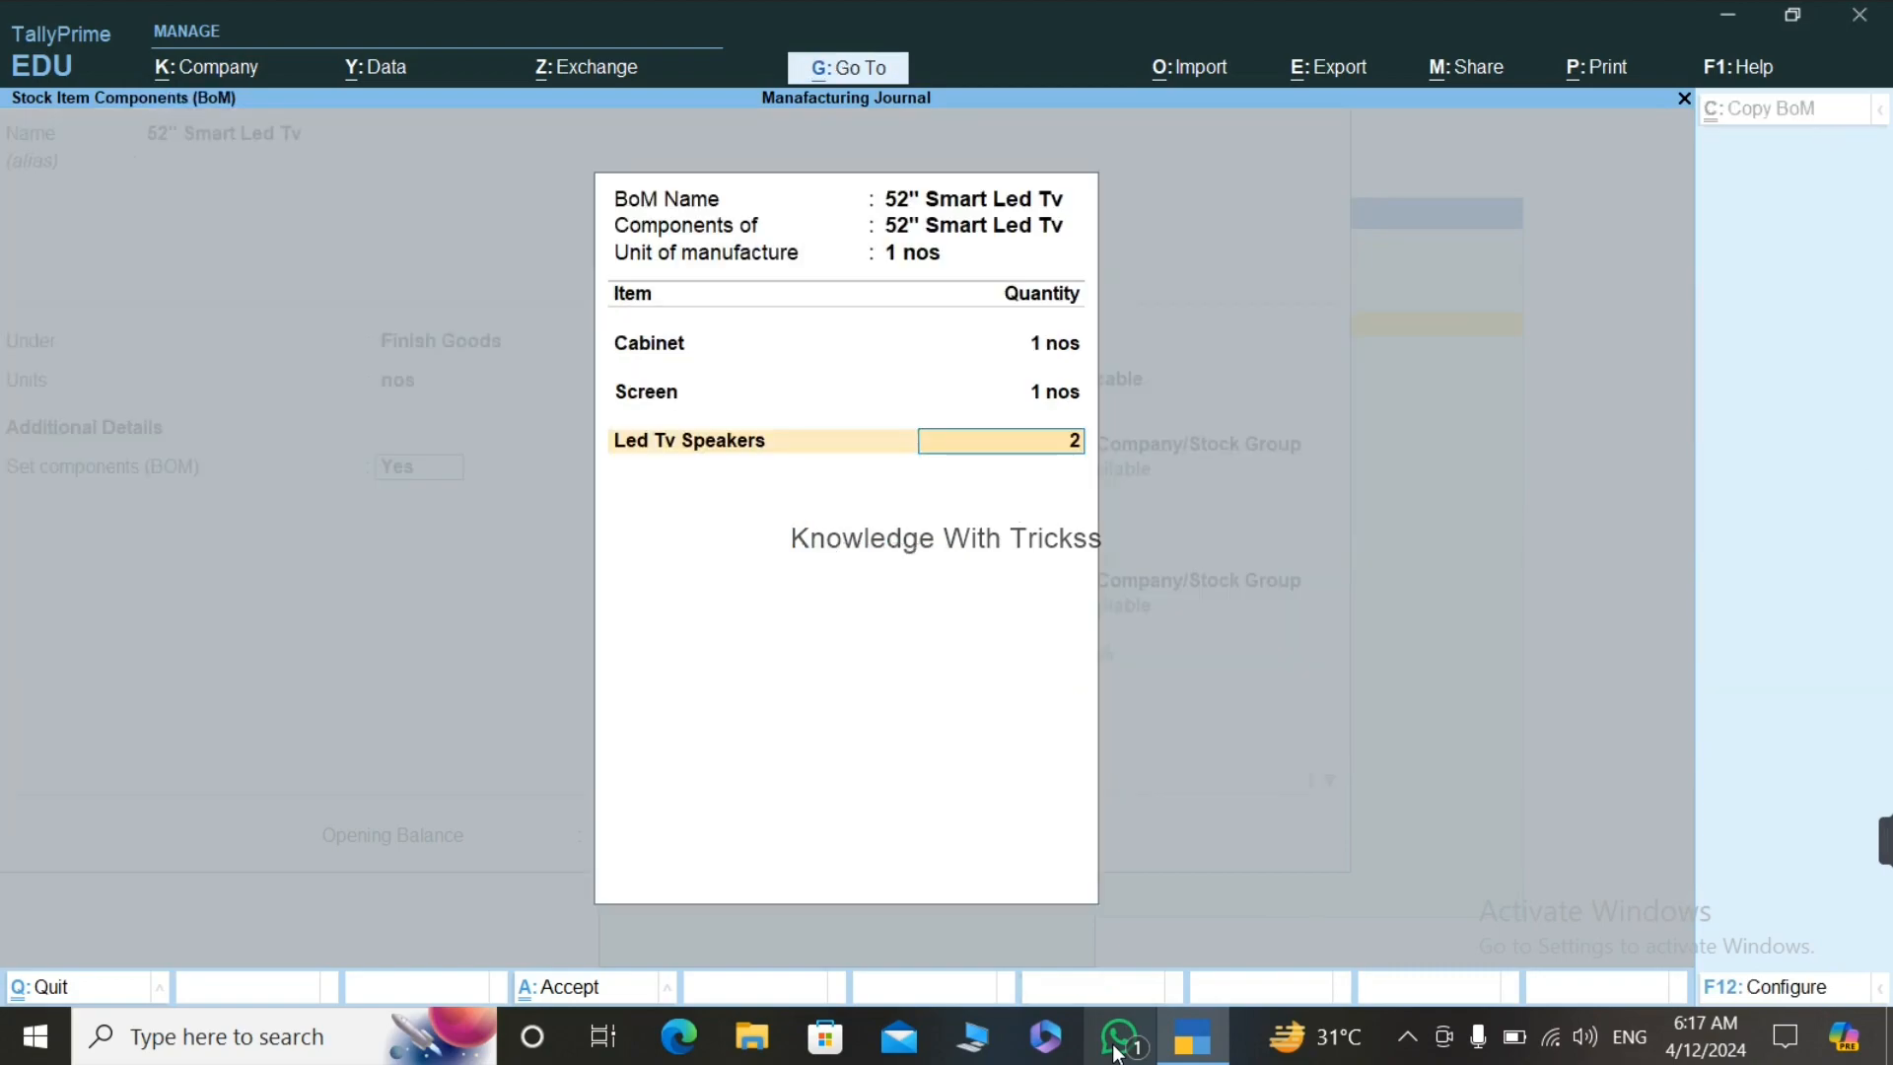
key(Return)
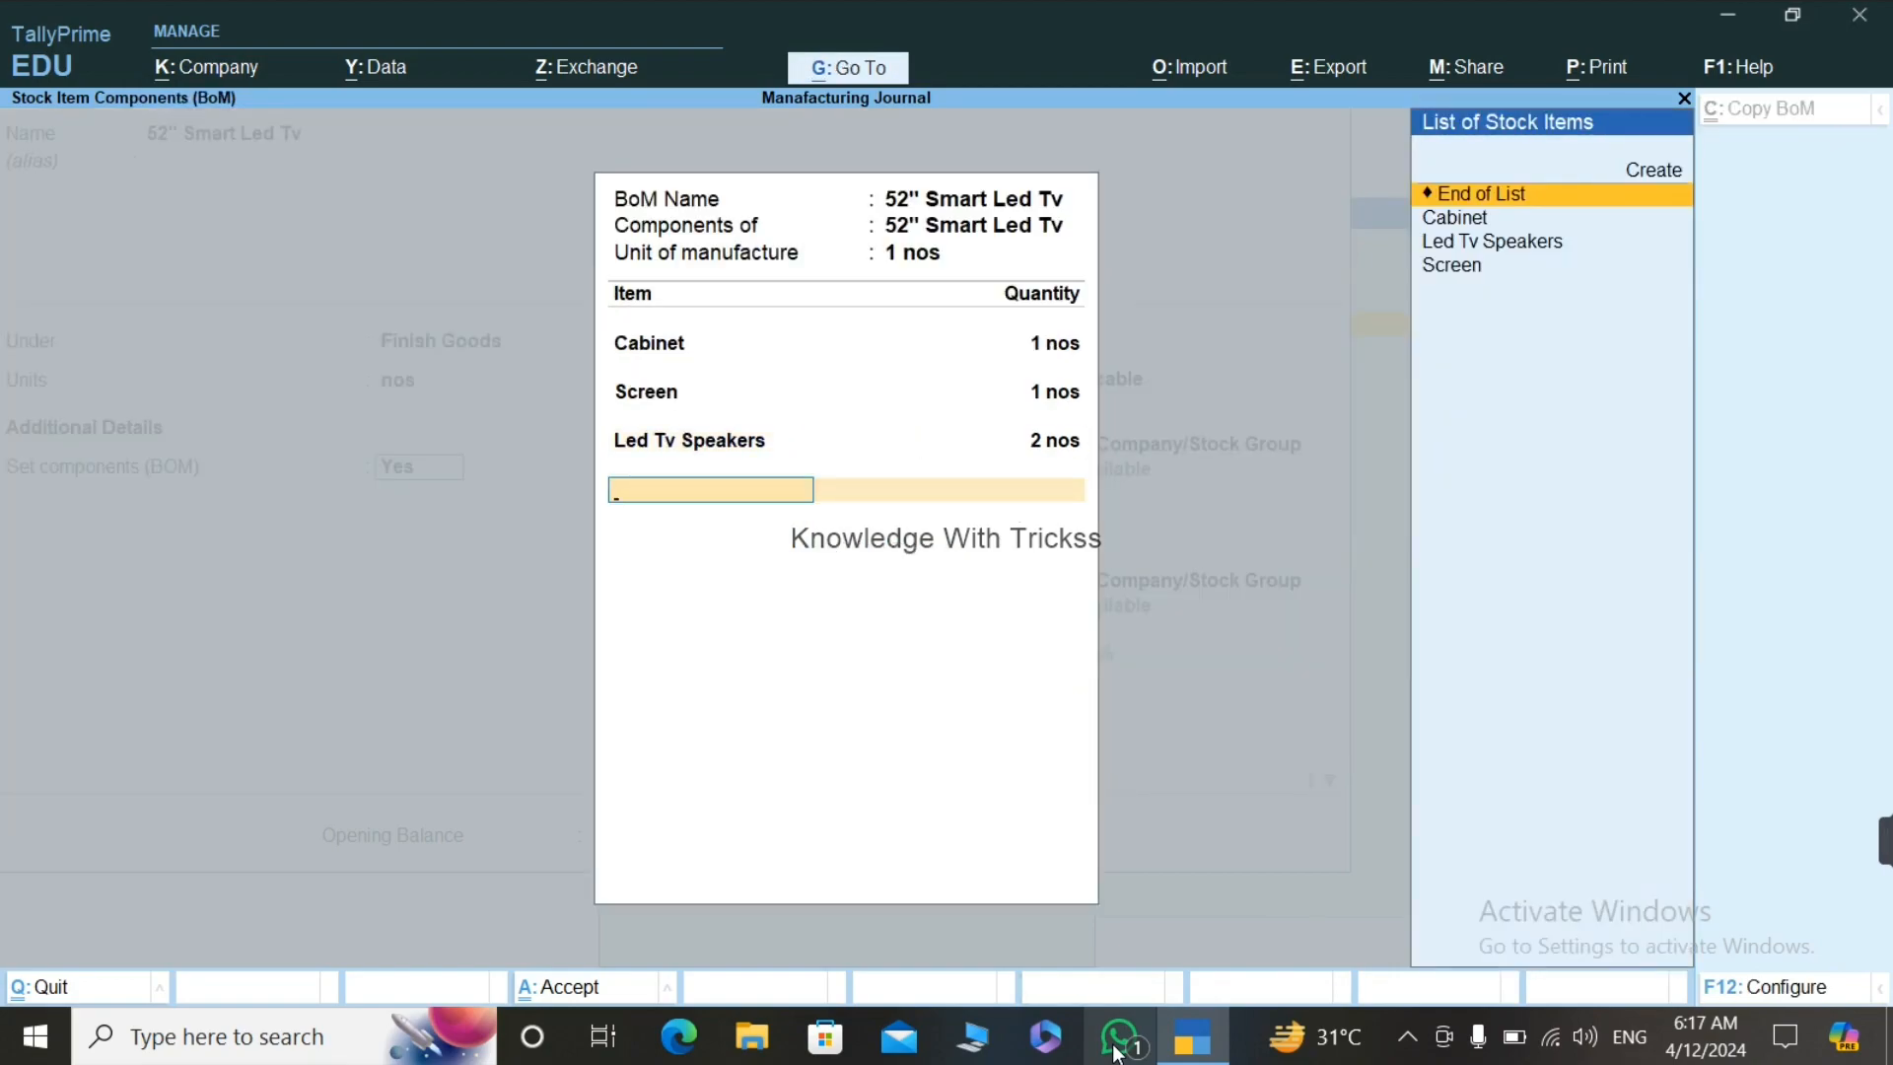
Step: Add a new component item Mother Board to the BOM, under Led Pats with unit nos and quantity 1 nos
key(alt+c)
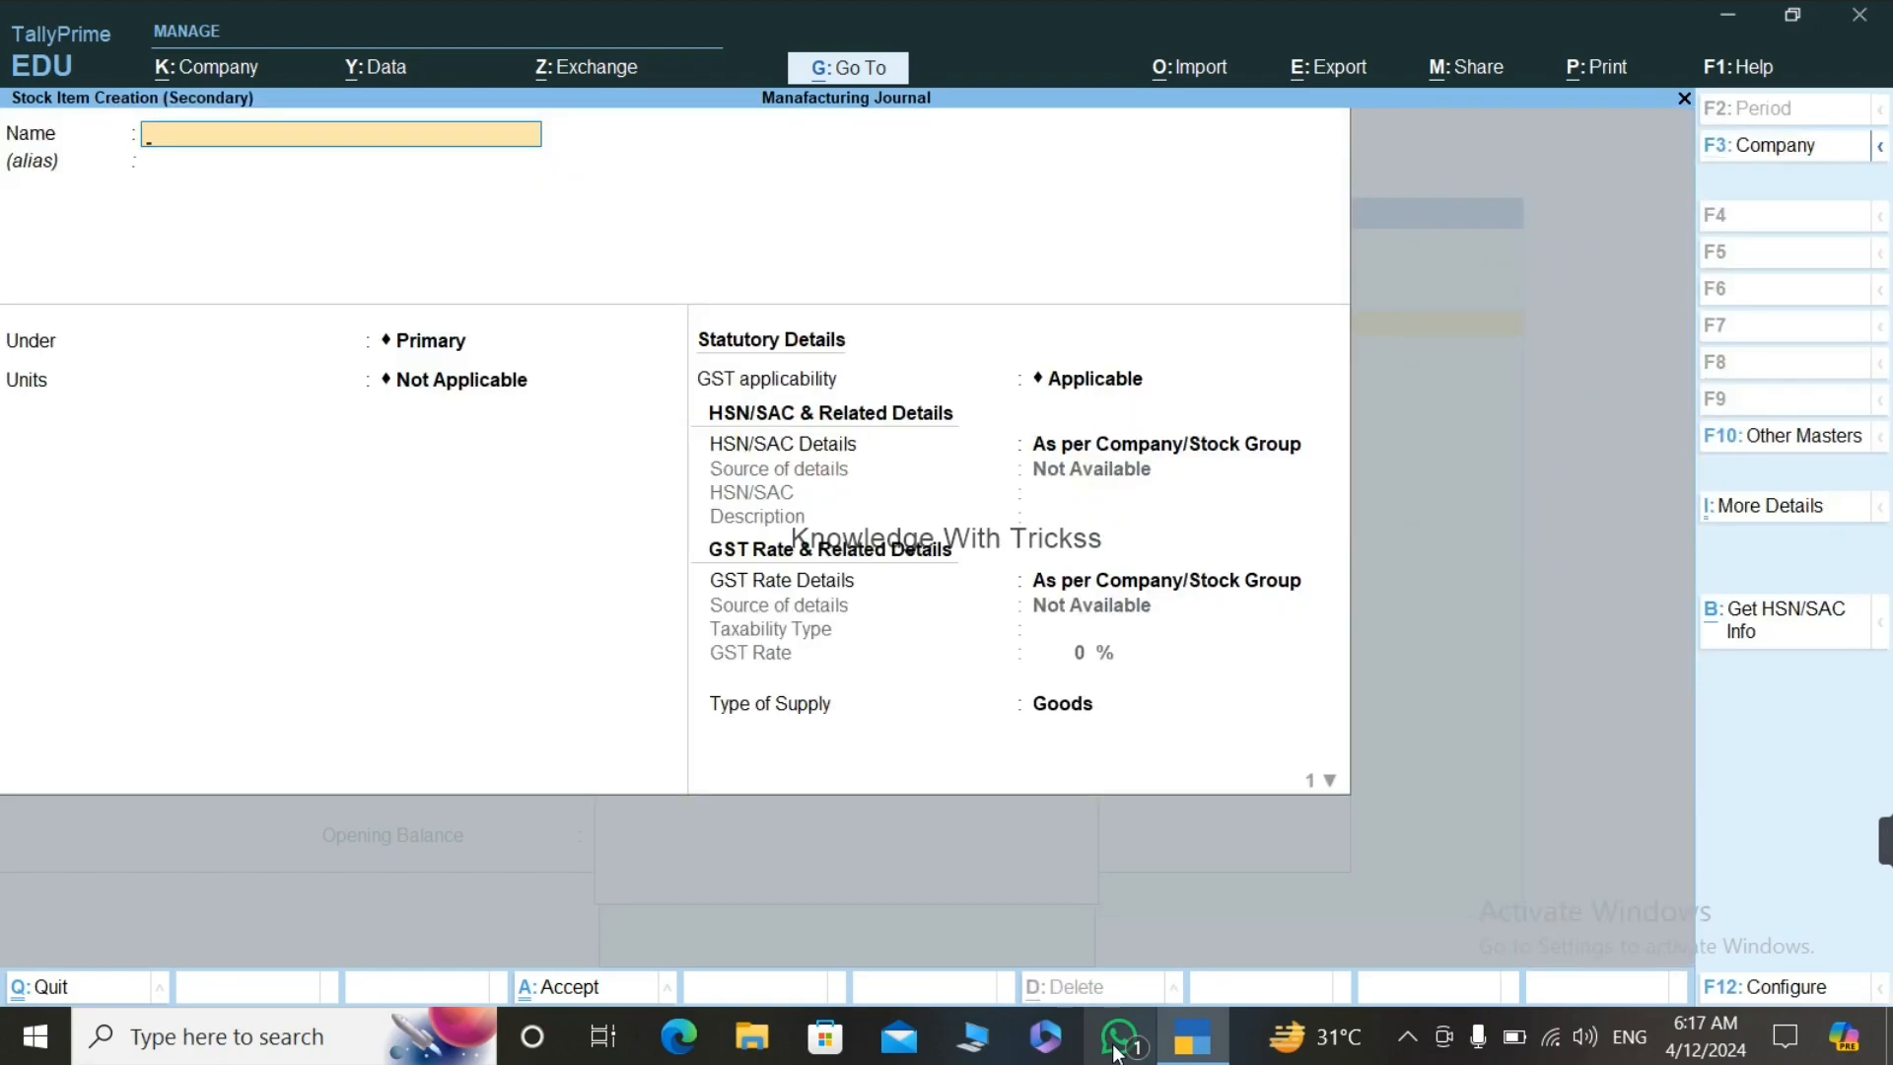
text(Mother board)
key(Return)
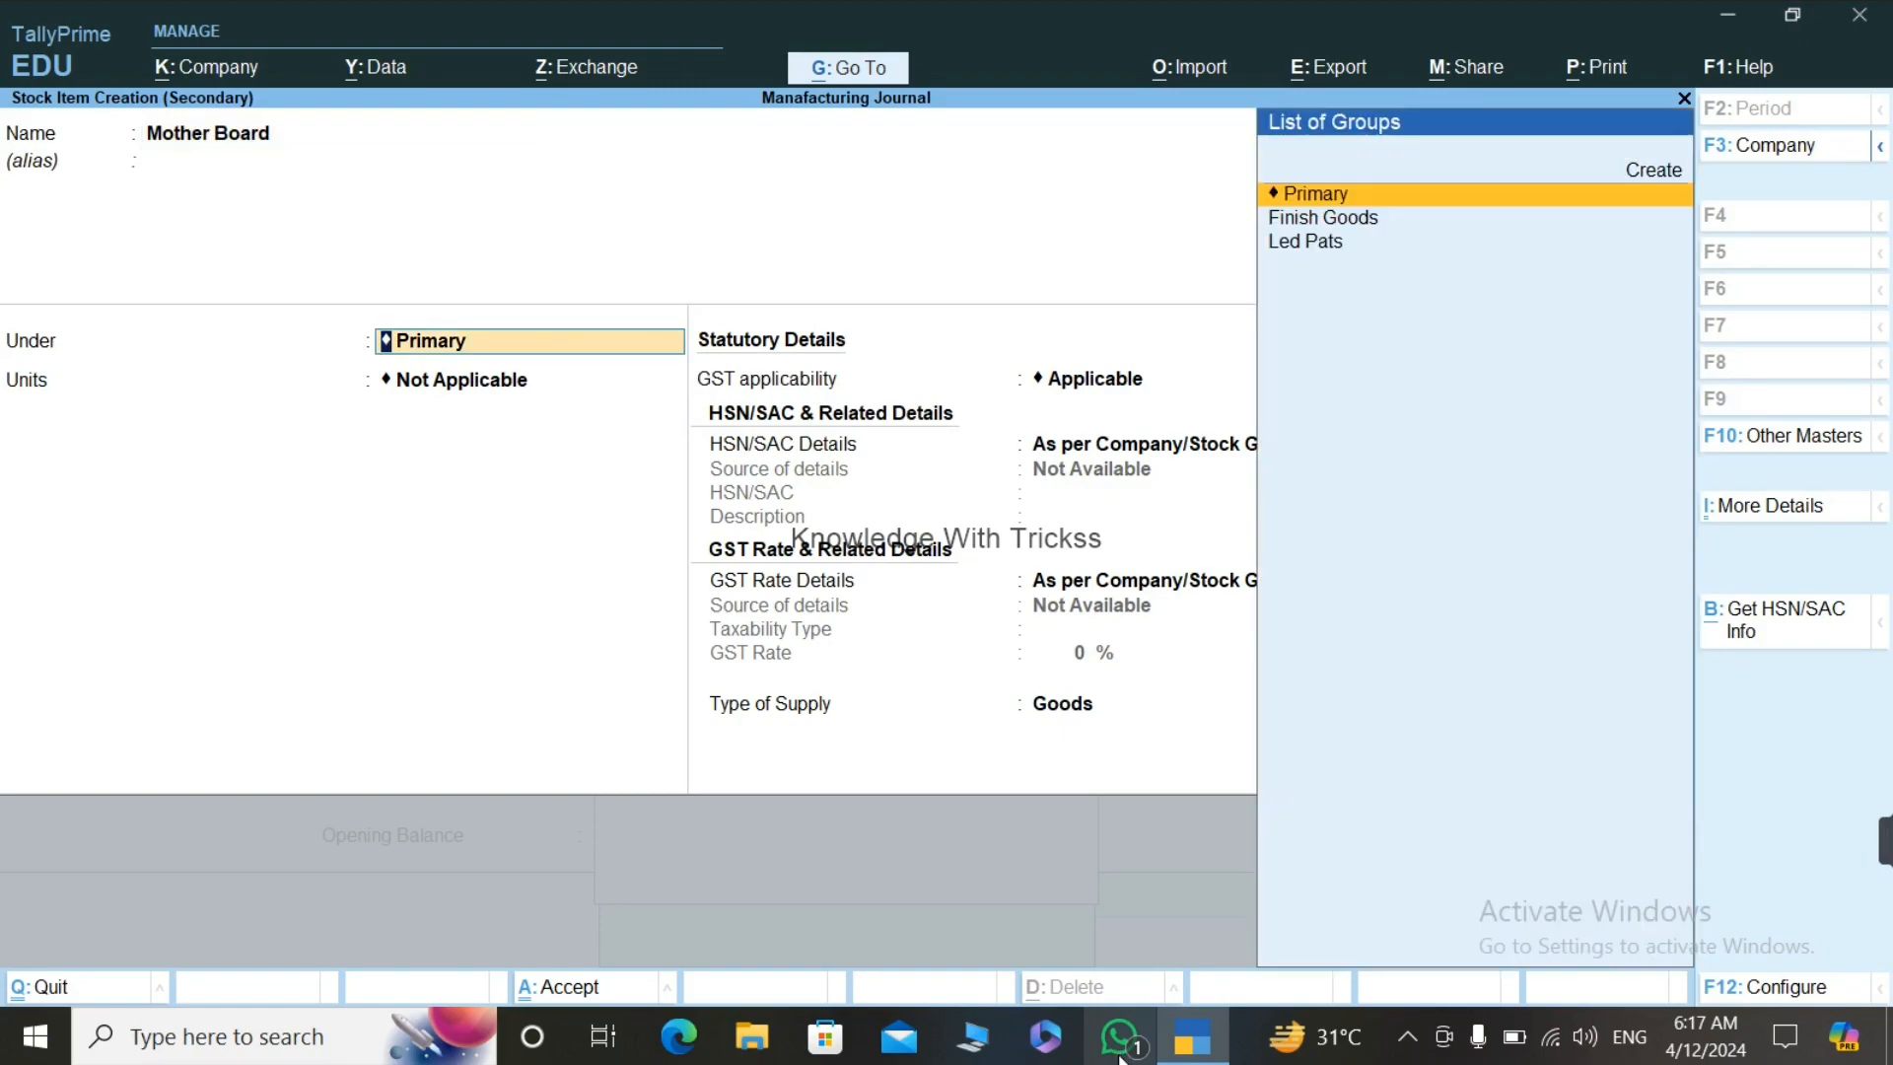
key(Down)
key(Down)
key(Return)
key(Down)
key(Return)
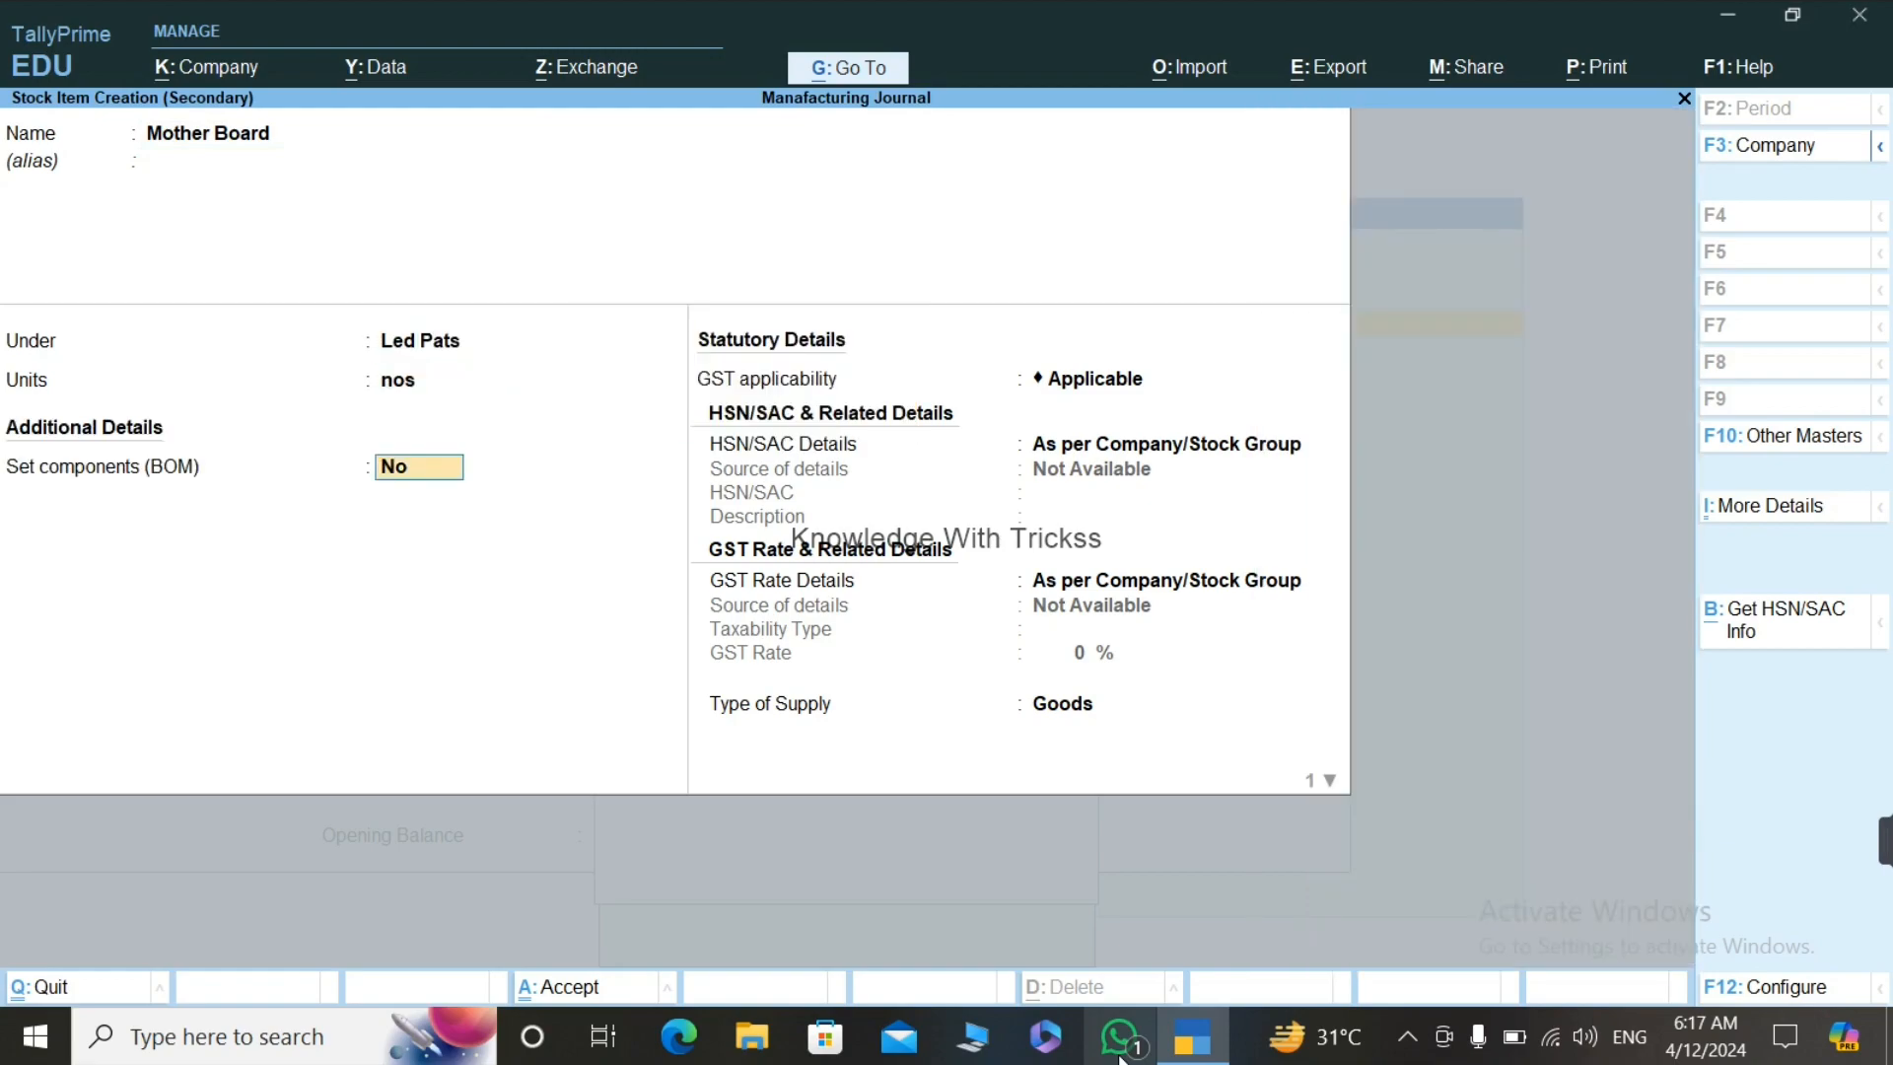
key(Return)
text(1)
key(Return)
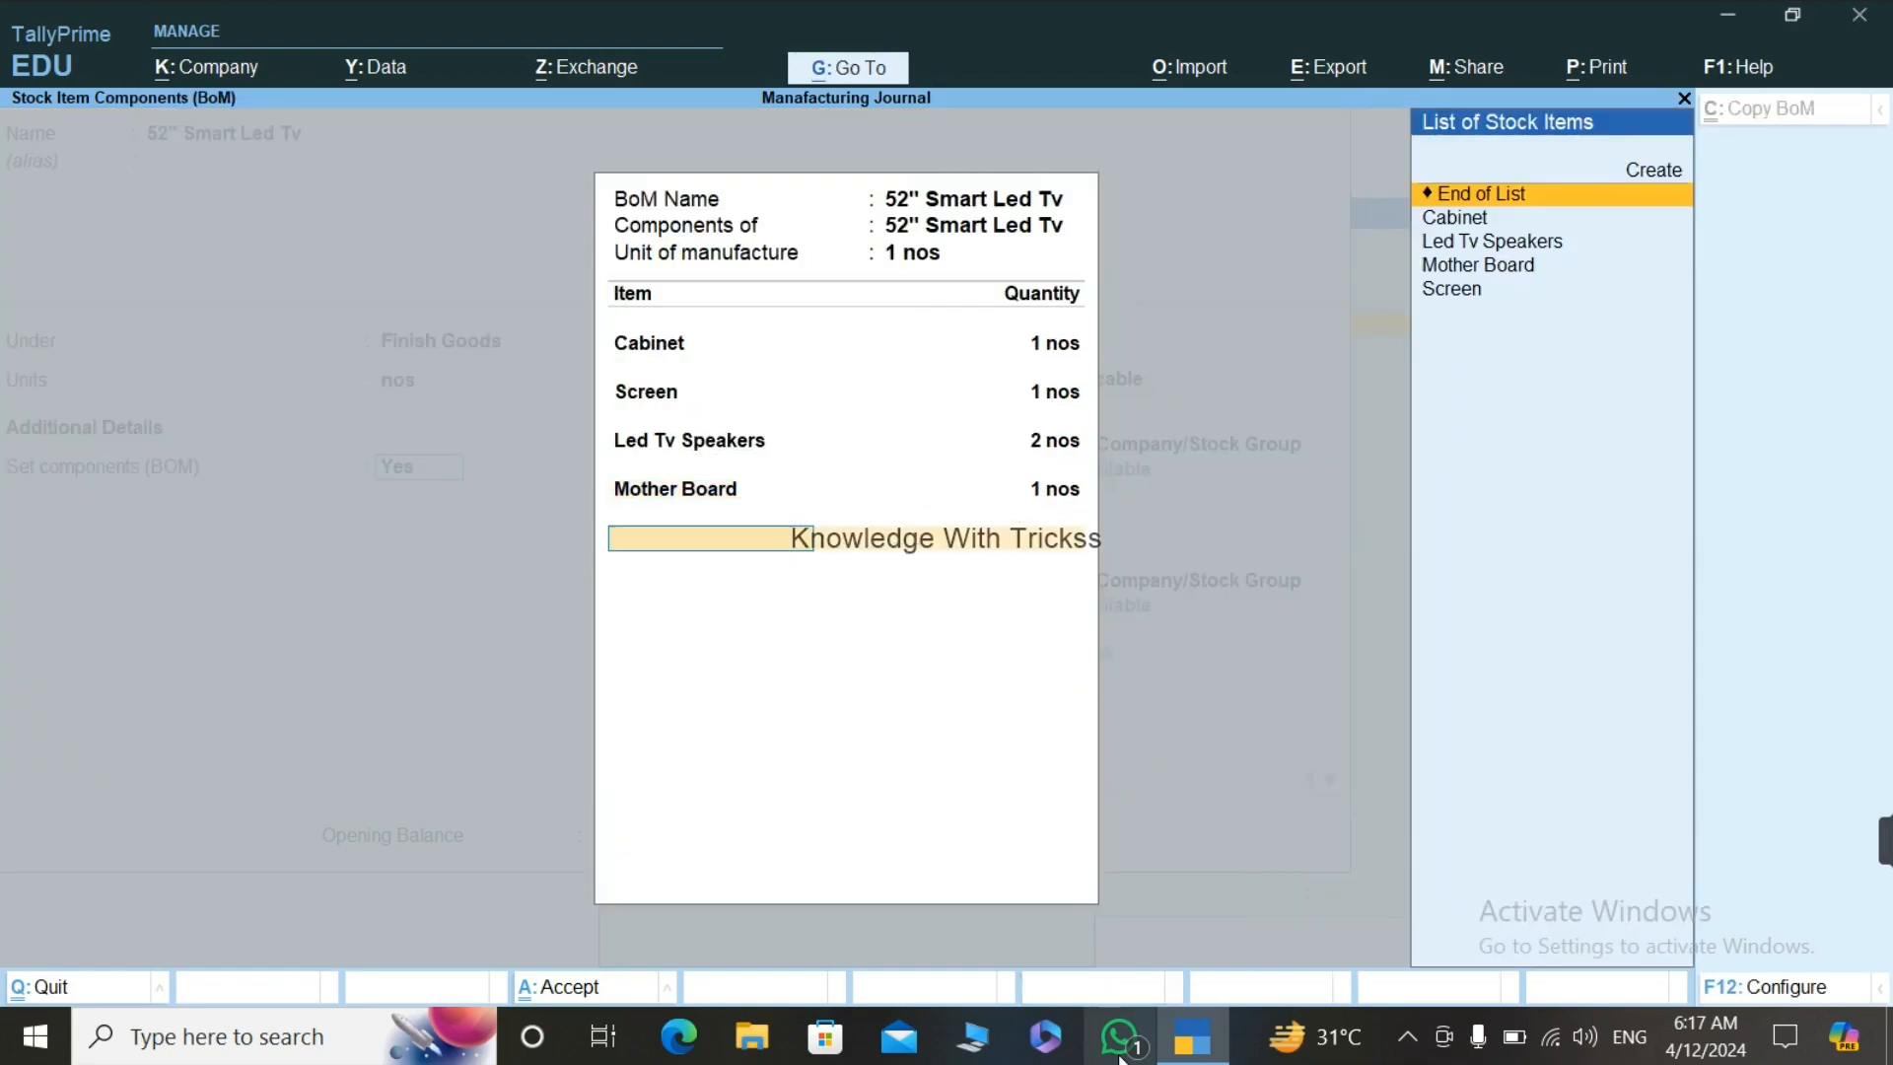
Step: Add a new component item Cabels to the BOM, under Led Pats with unit nos and quantity 1 nos
key(alt+c)
text(Cabels)
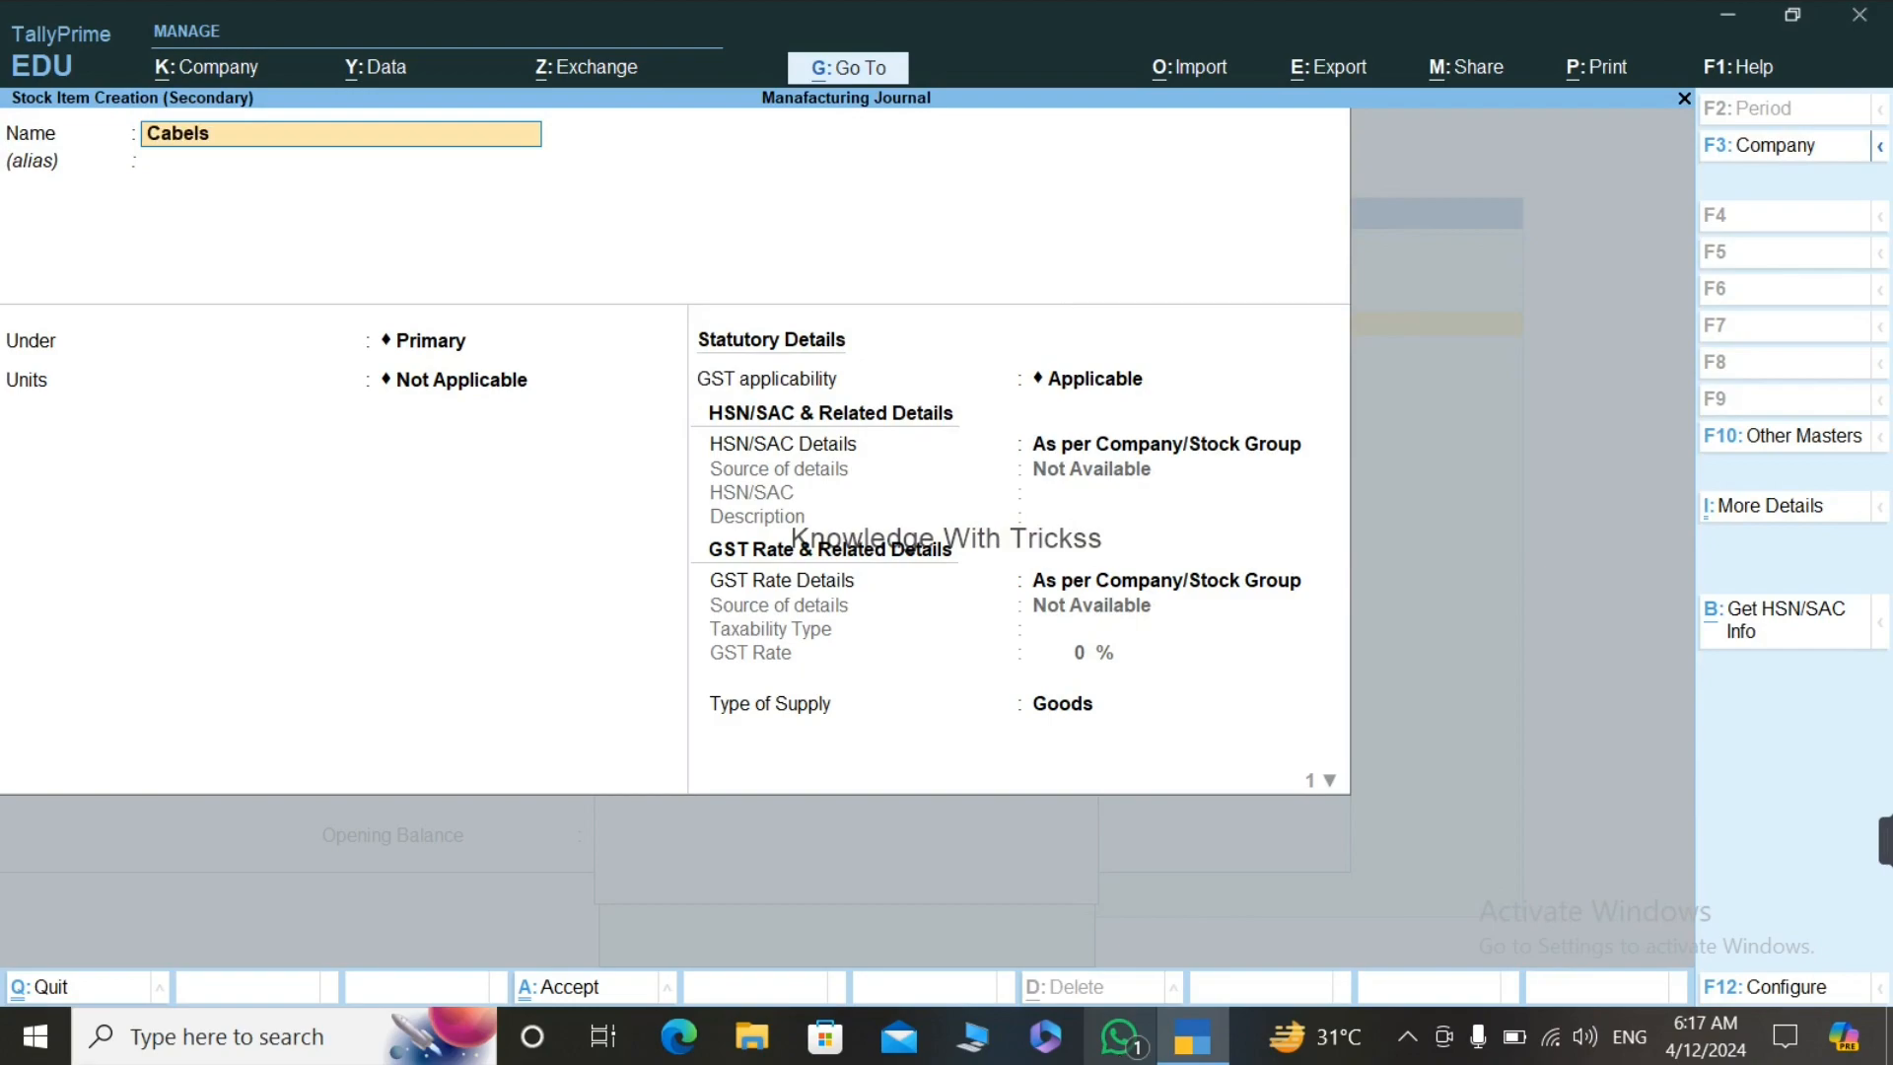
key(Return)
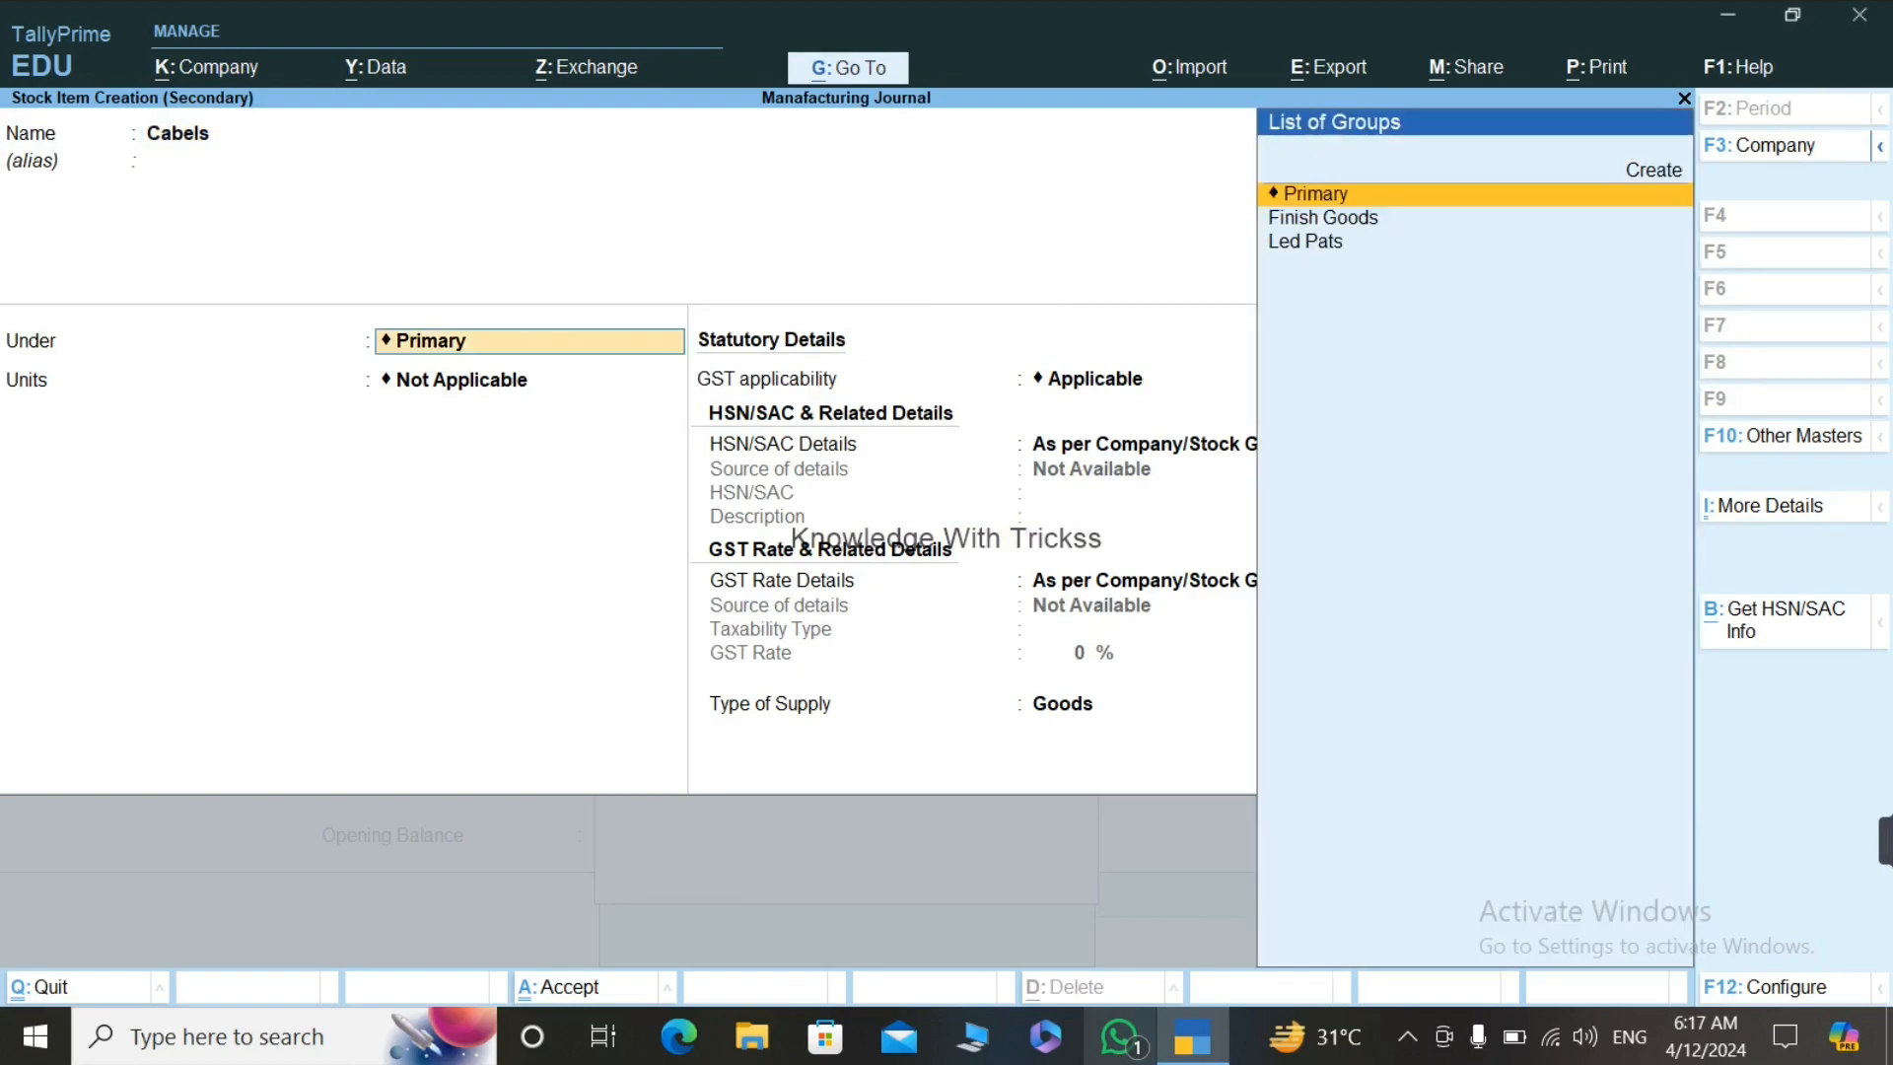
key(Down)
key(Down)
key(Return)
key(Down)
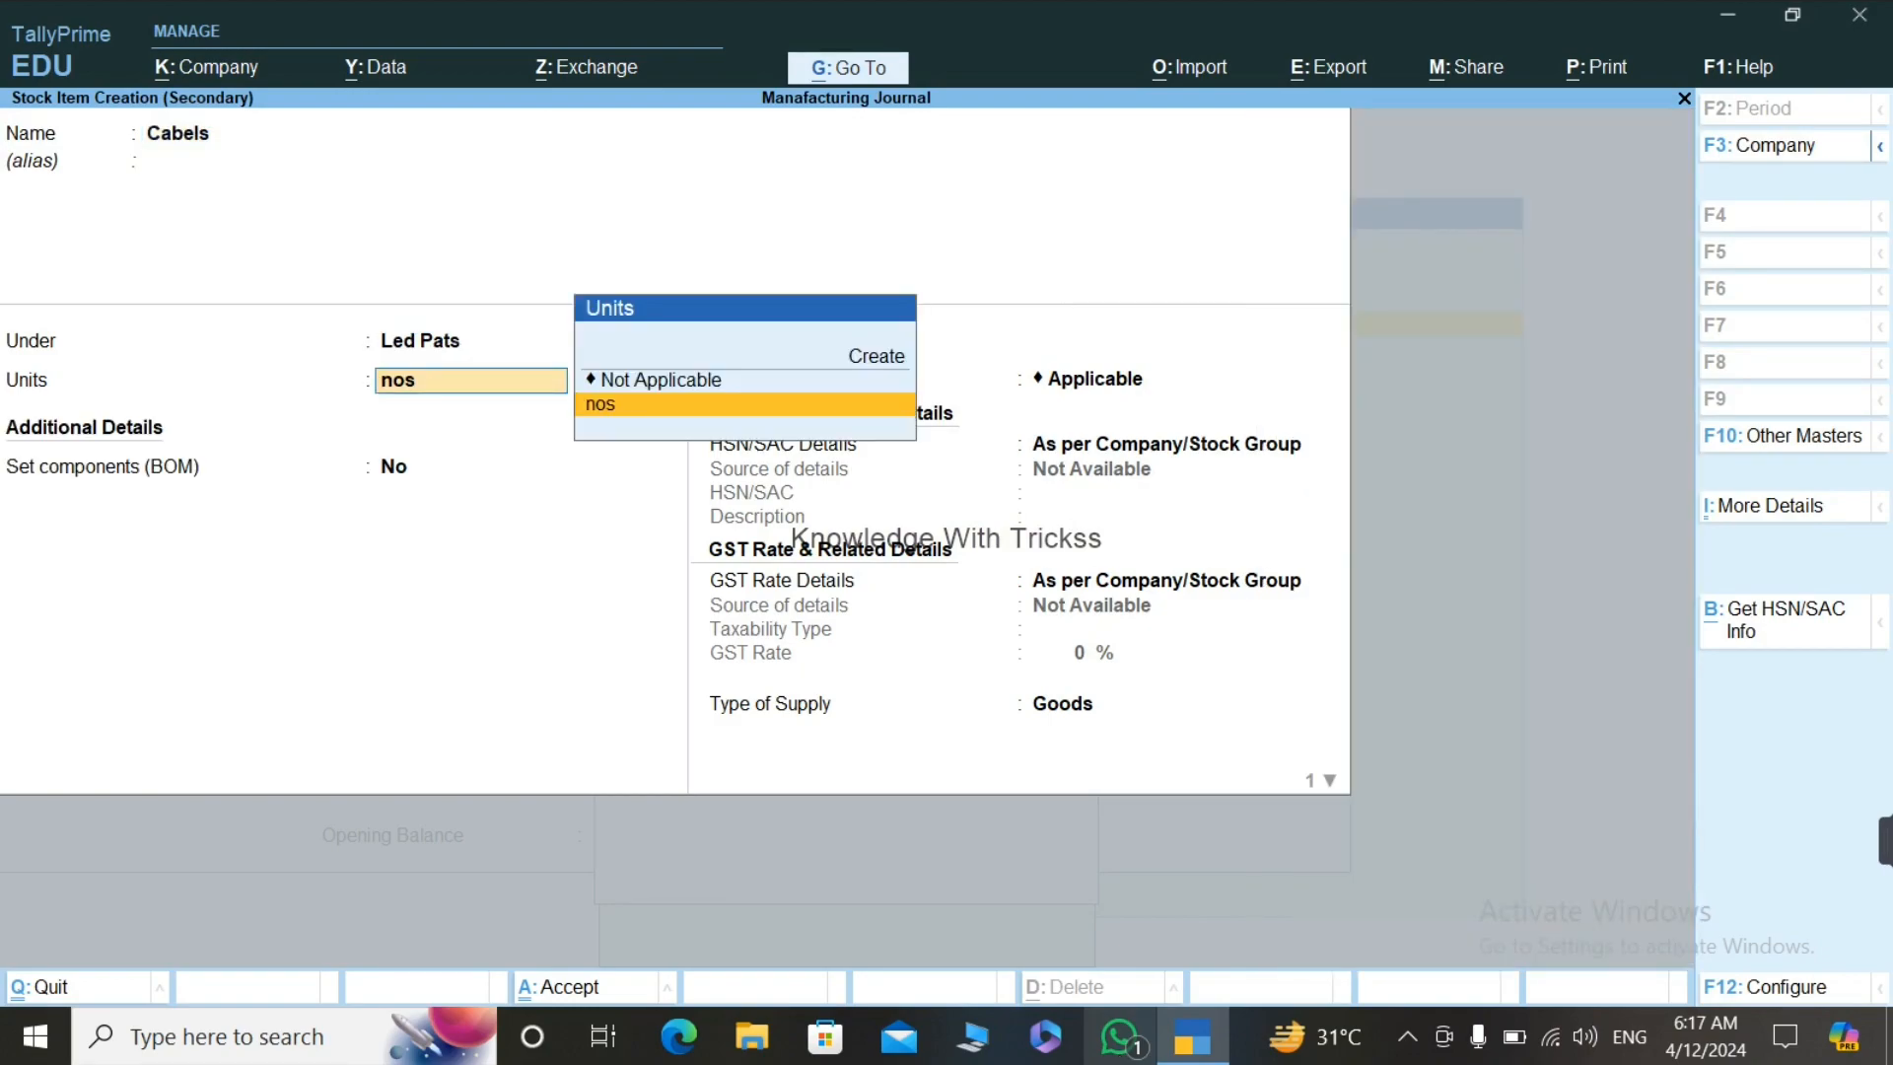
key(Return)
key(ctrl+a)
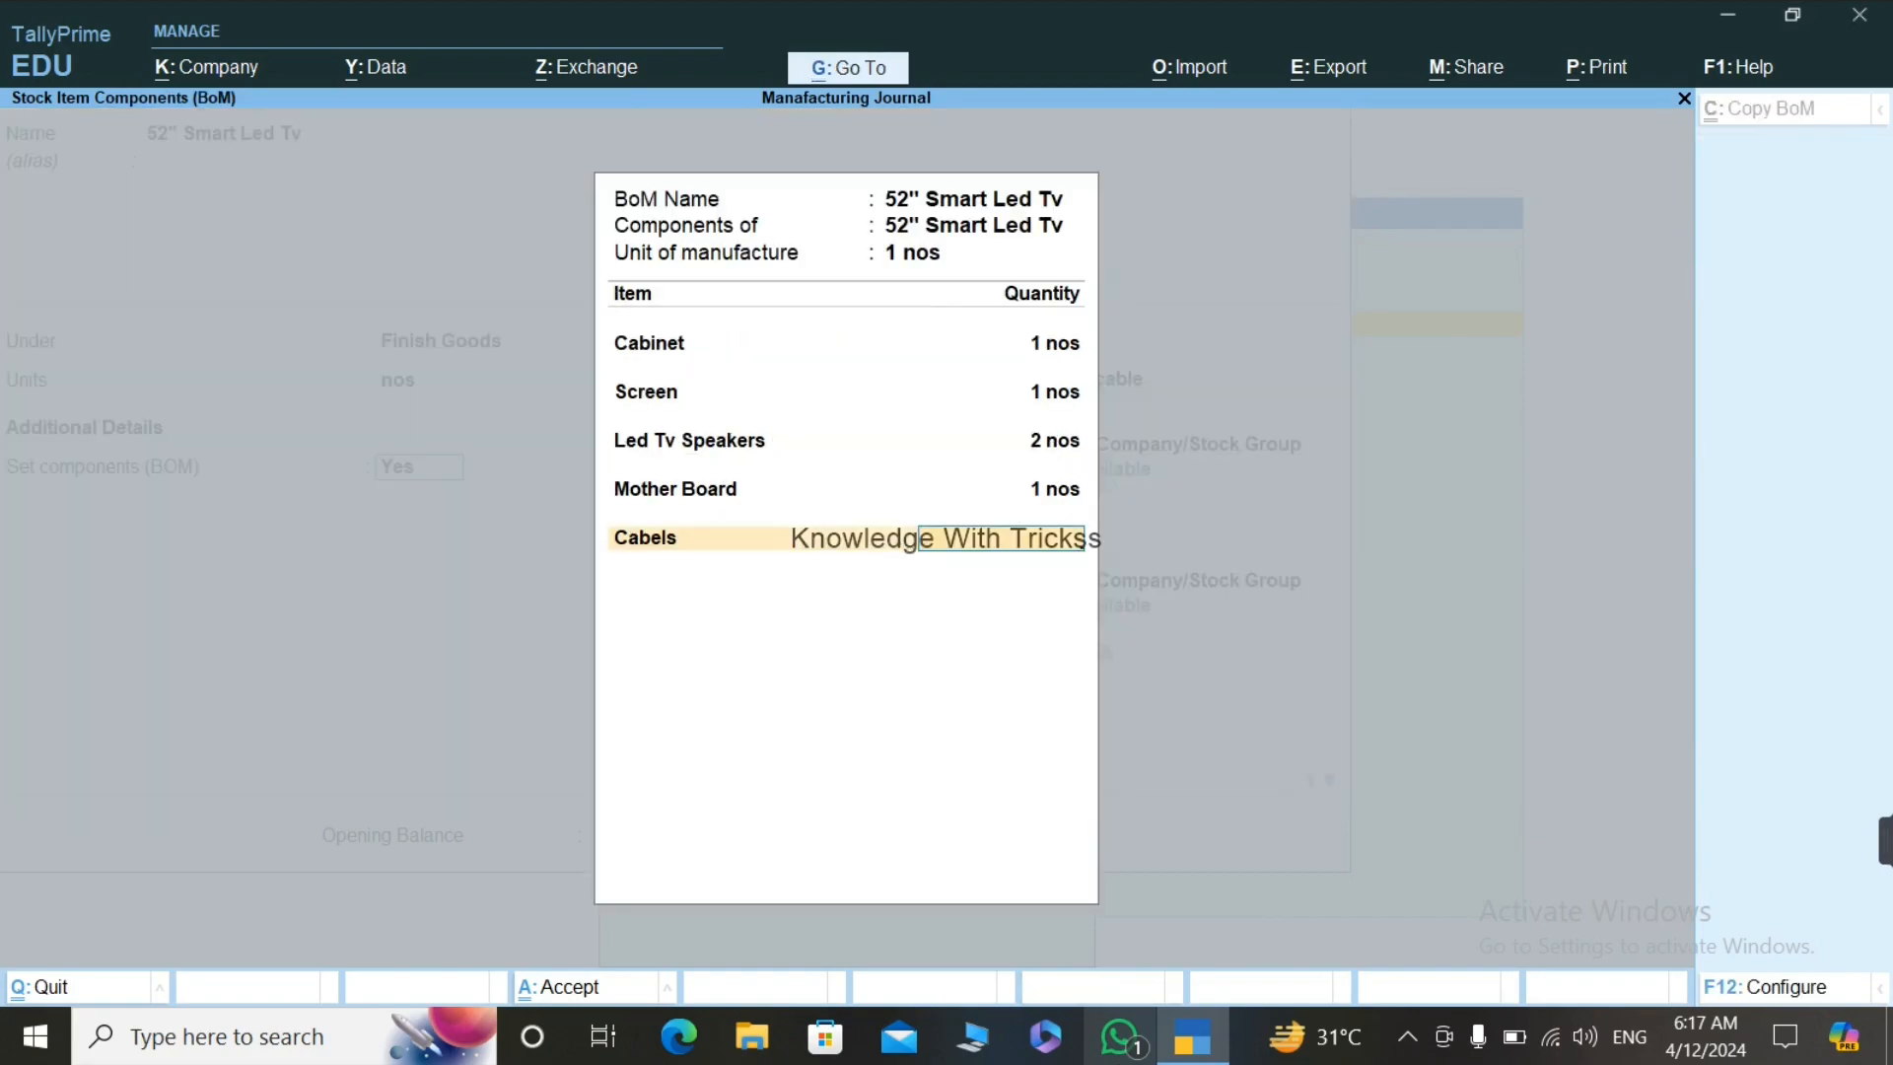
text(1)
key(Return)
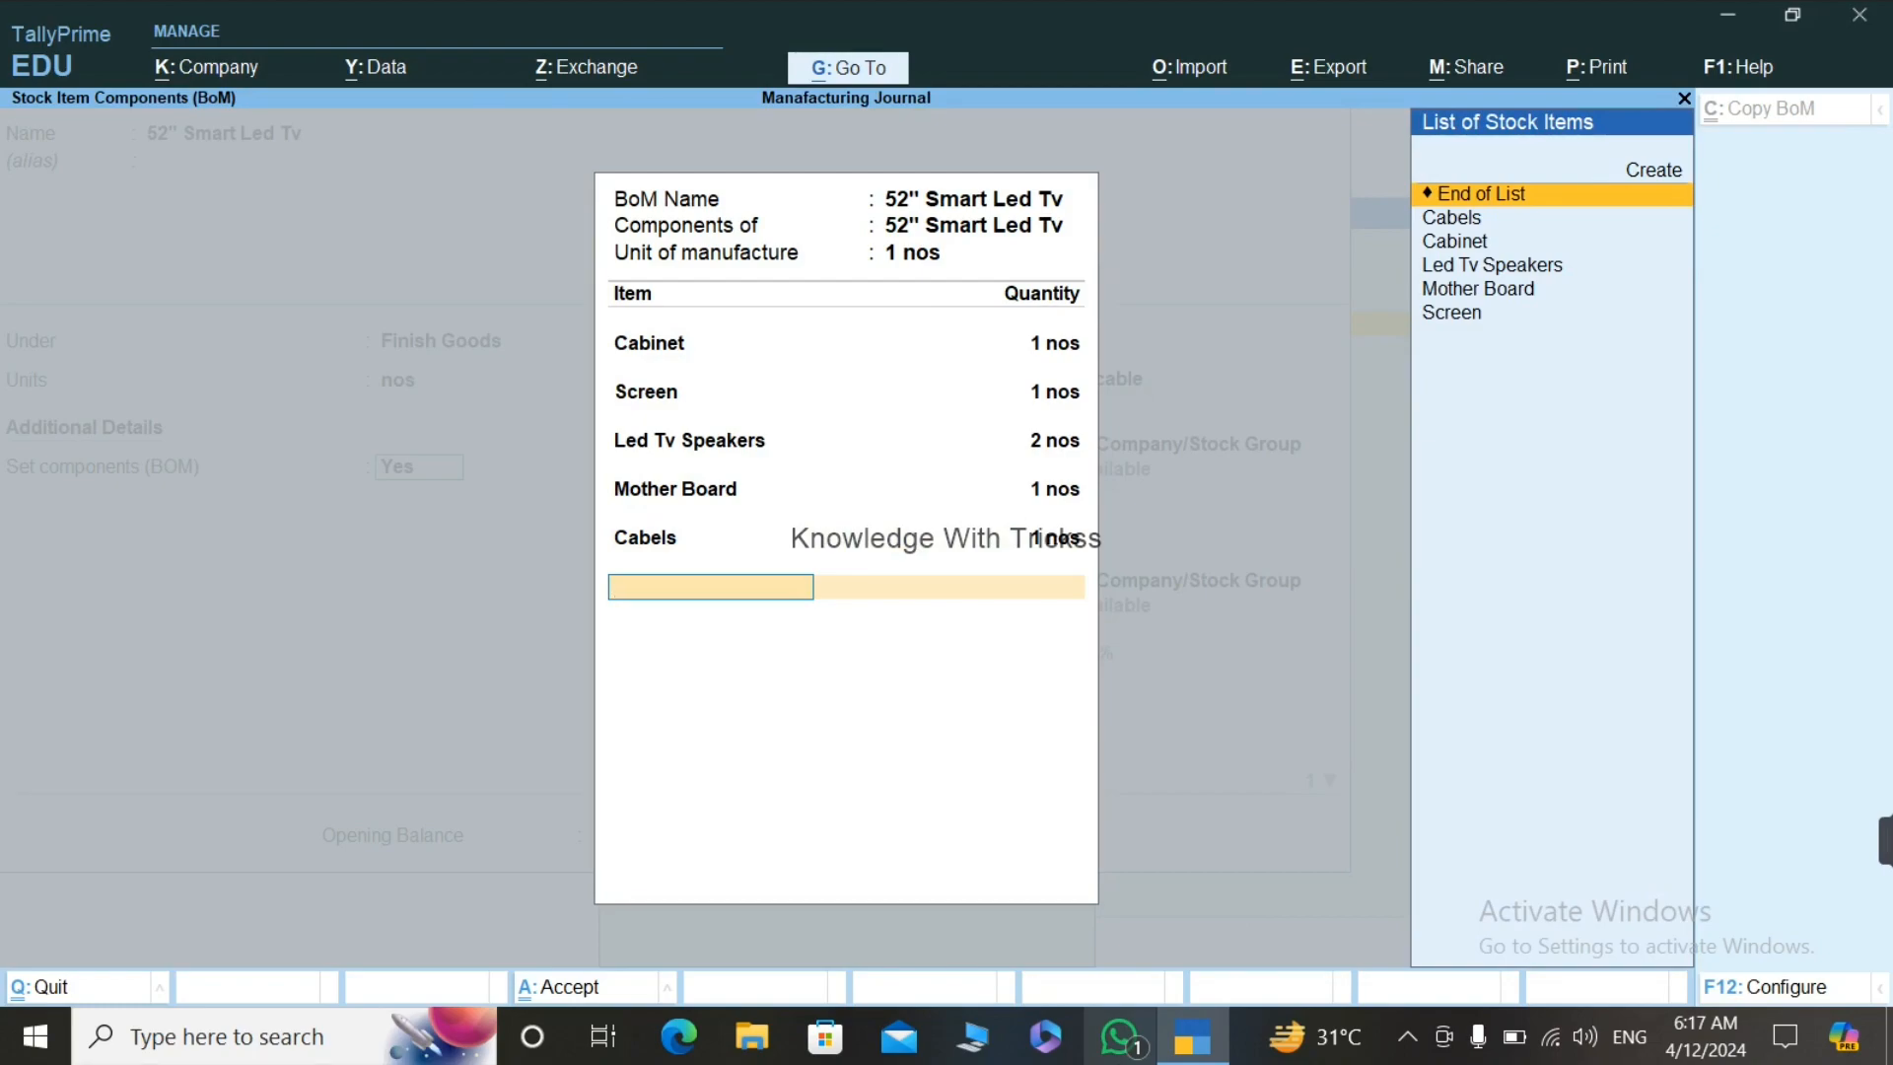
Step: Finish the component list, save the 52" Smart Led Tv item with default GST details, and leave stock item creation
key(Return)
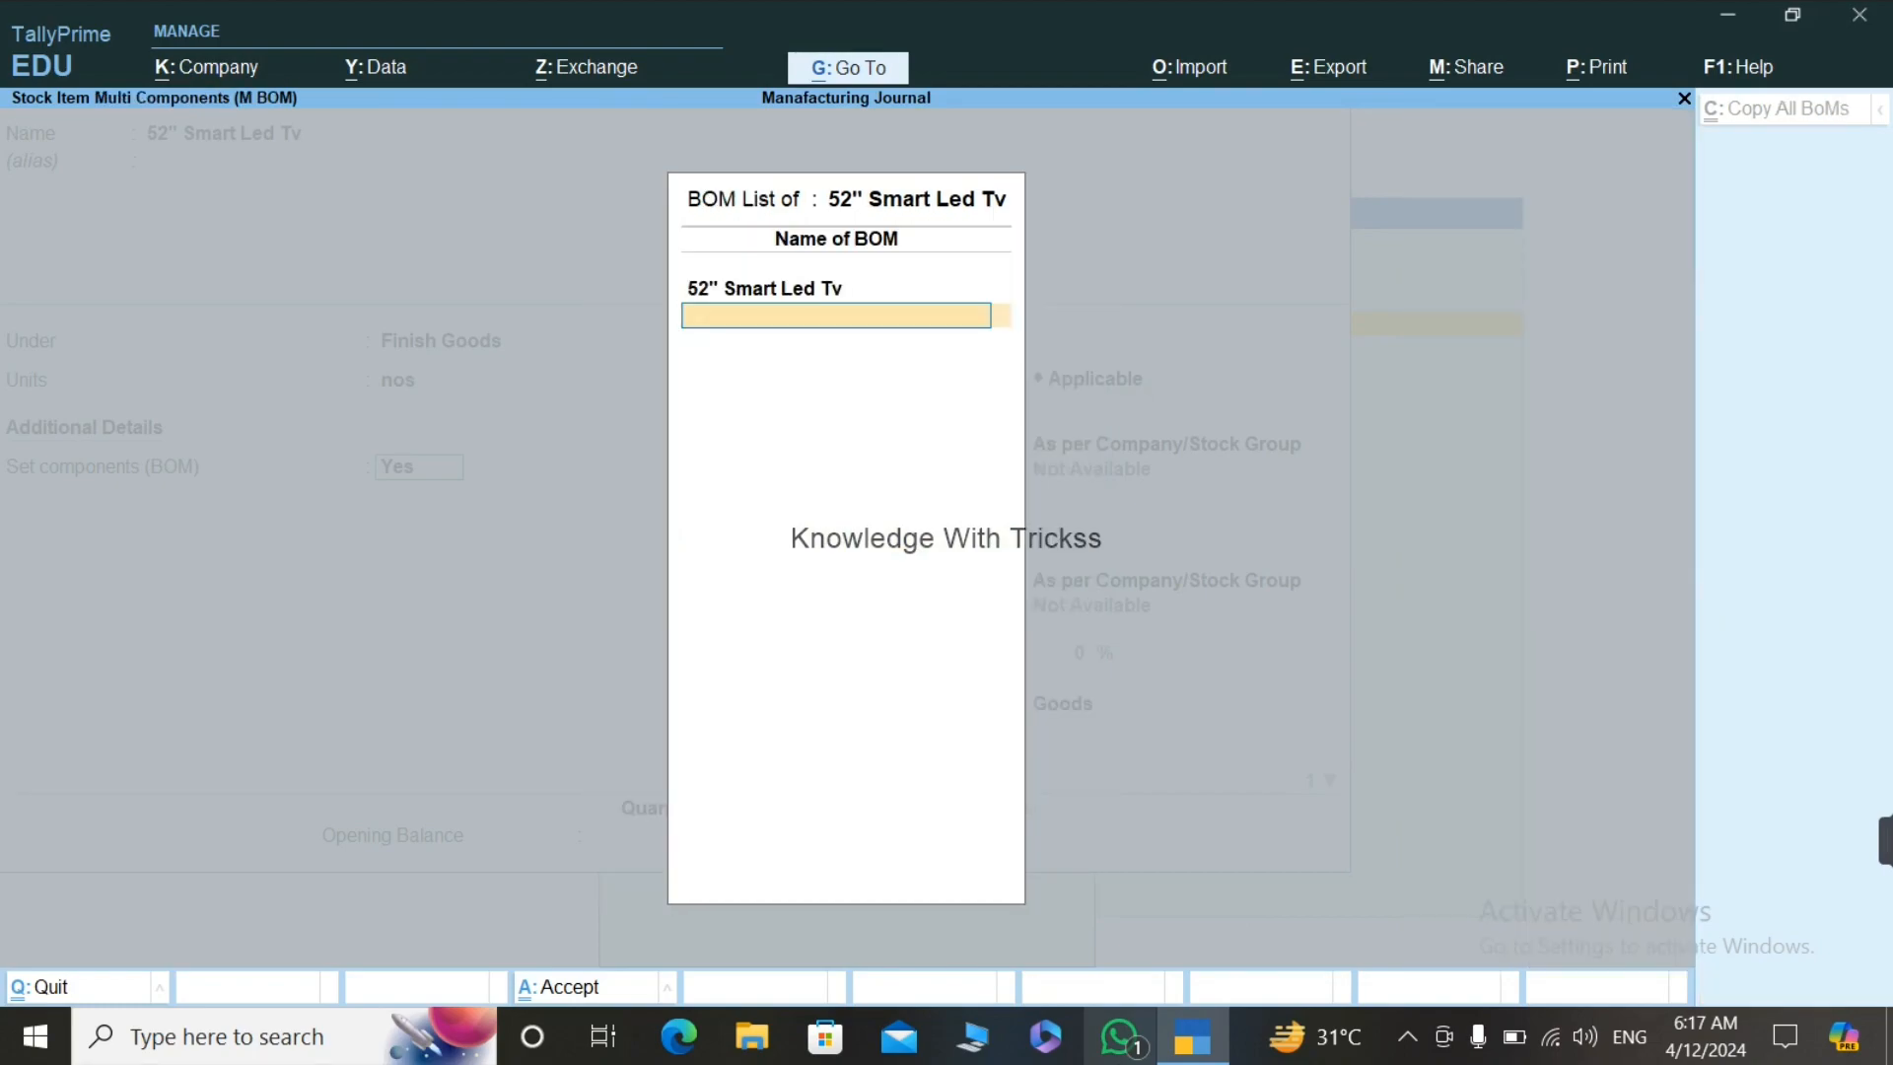
key(Return)
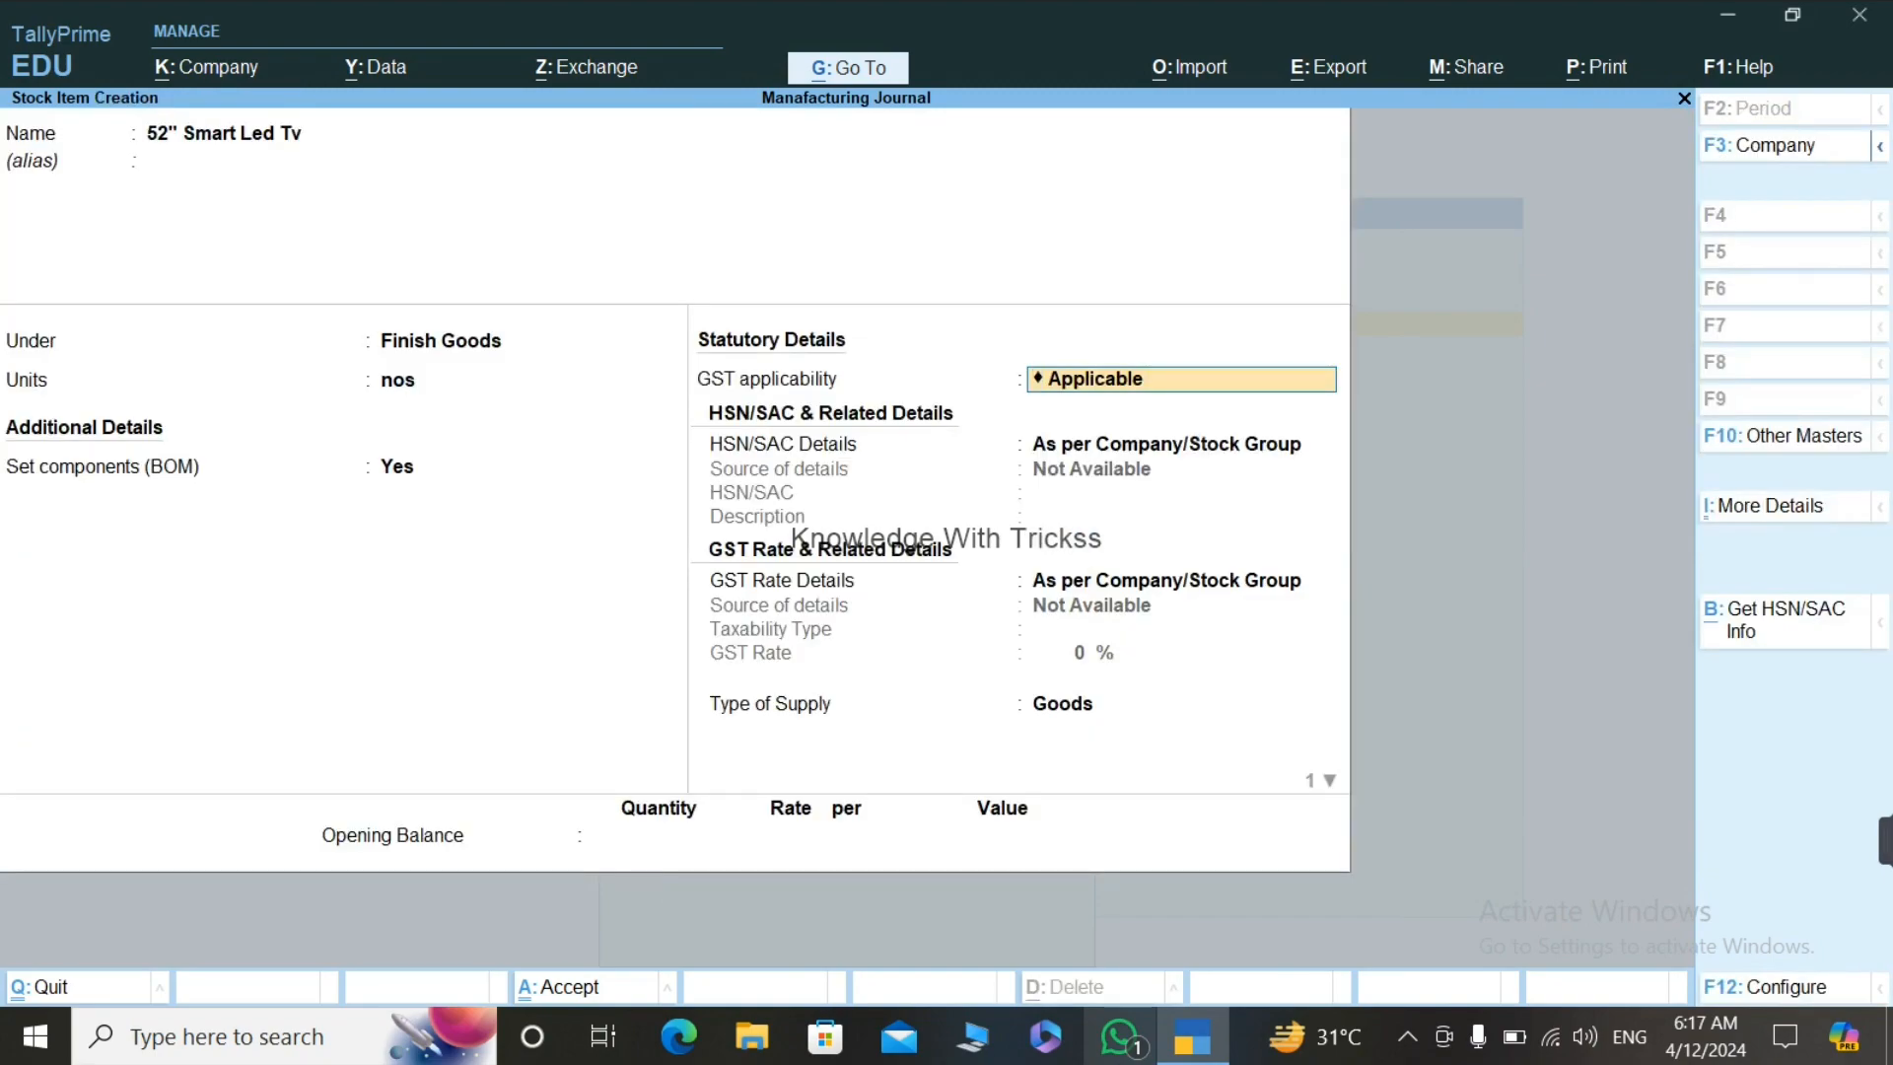
key(Return)
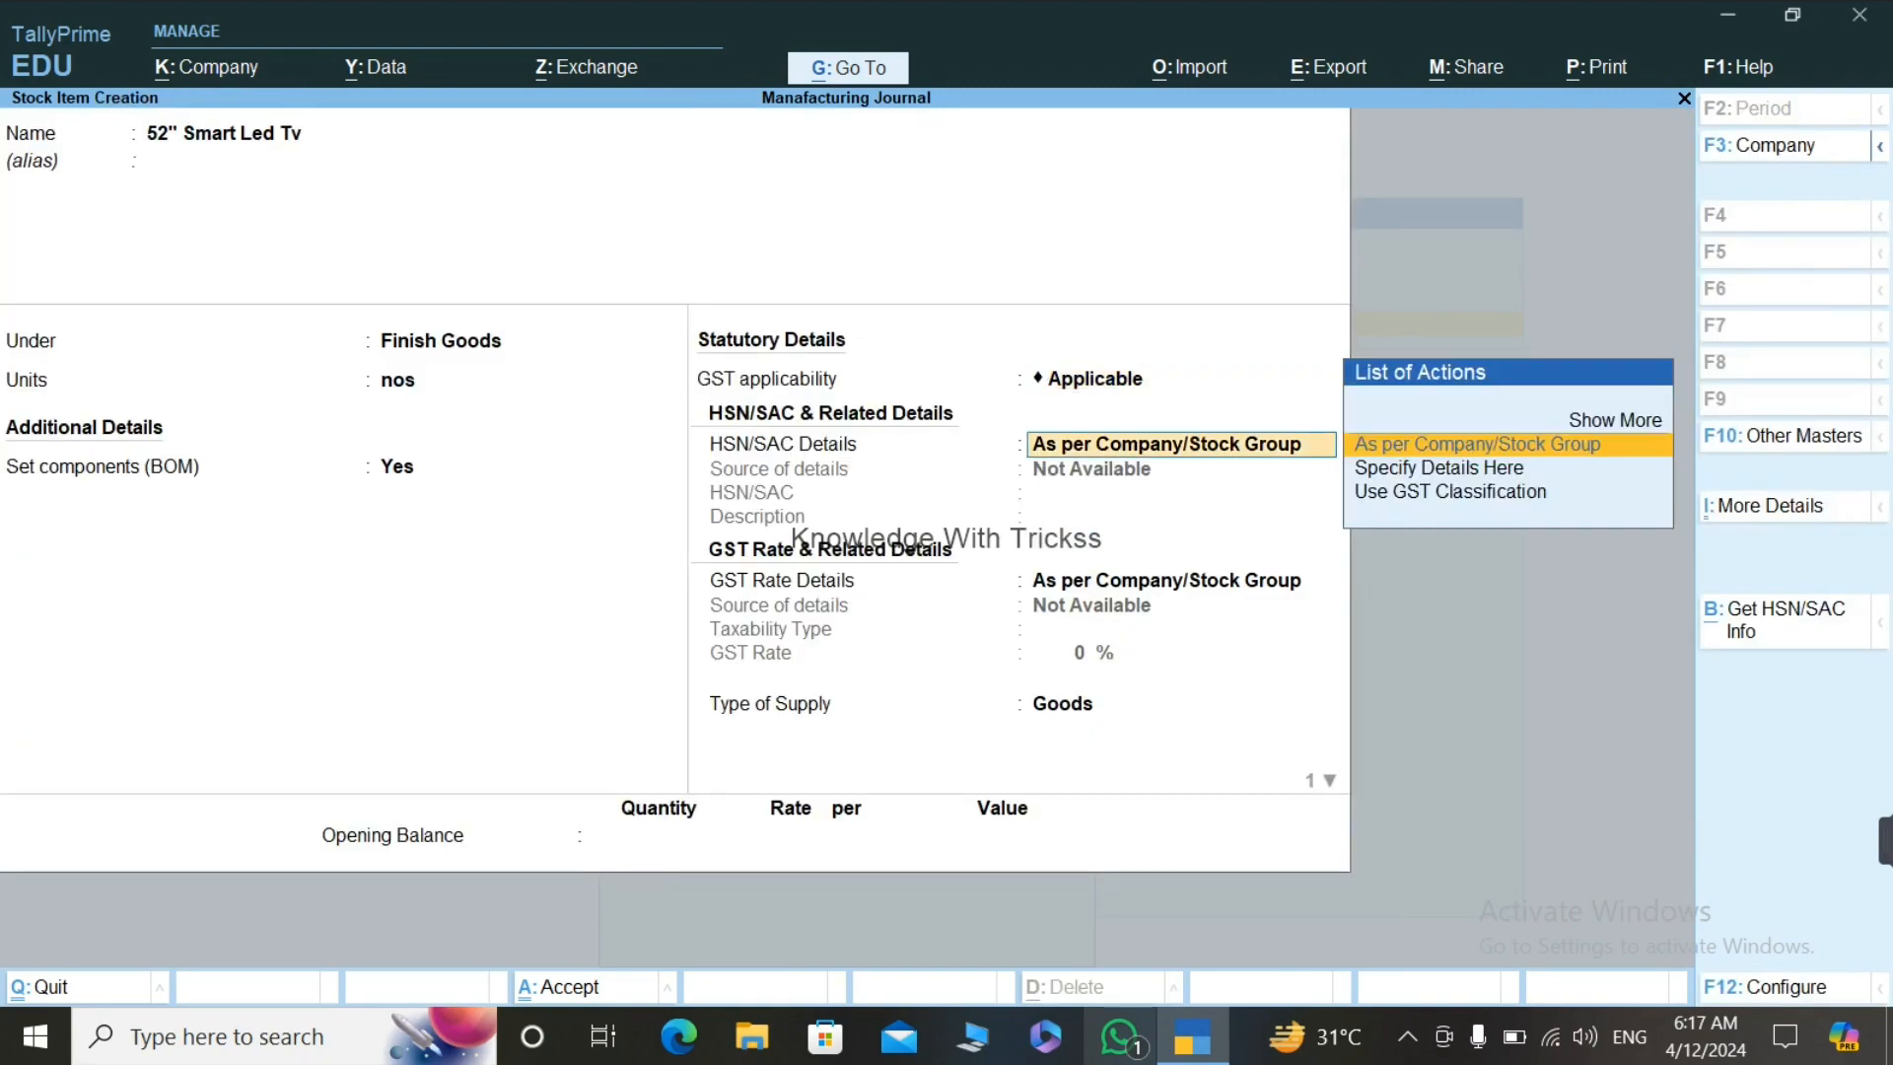
key(ctrl+a)
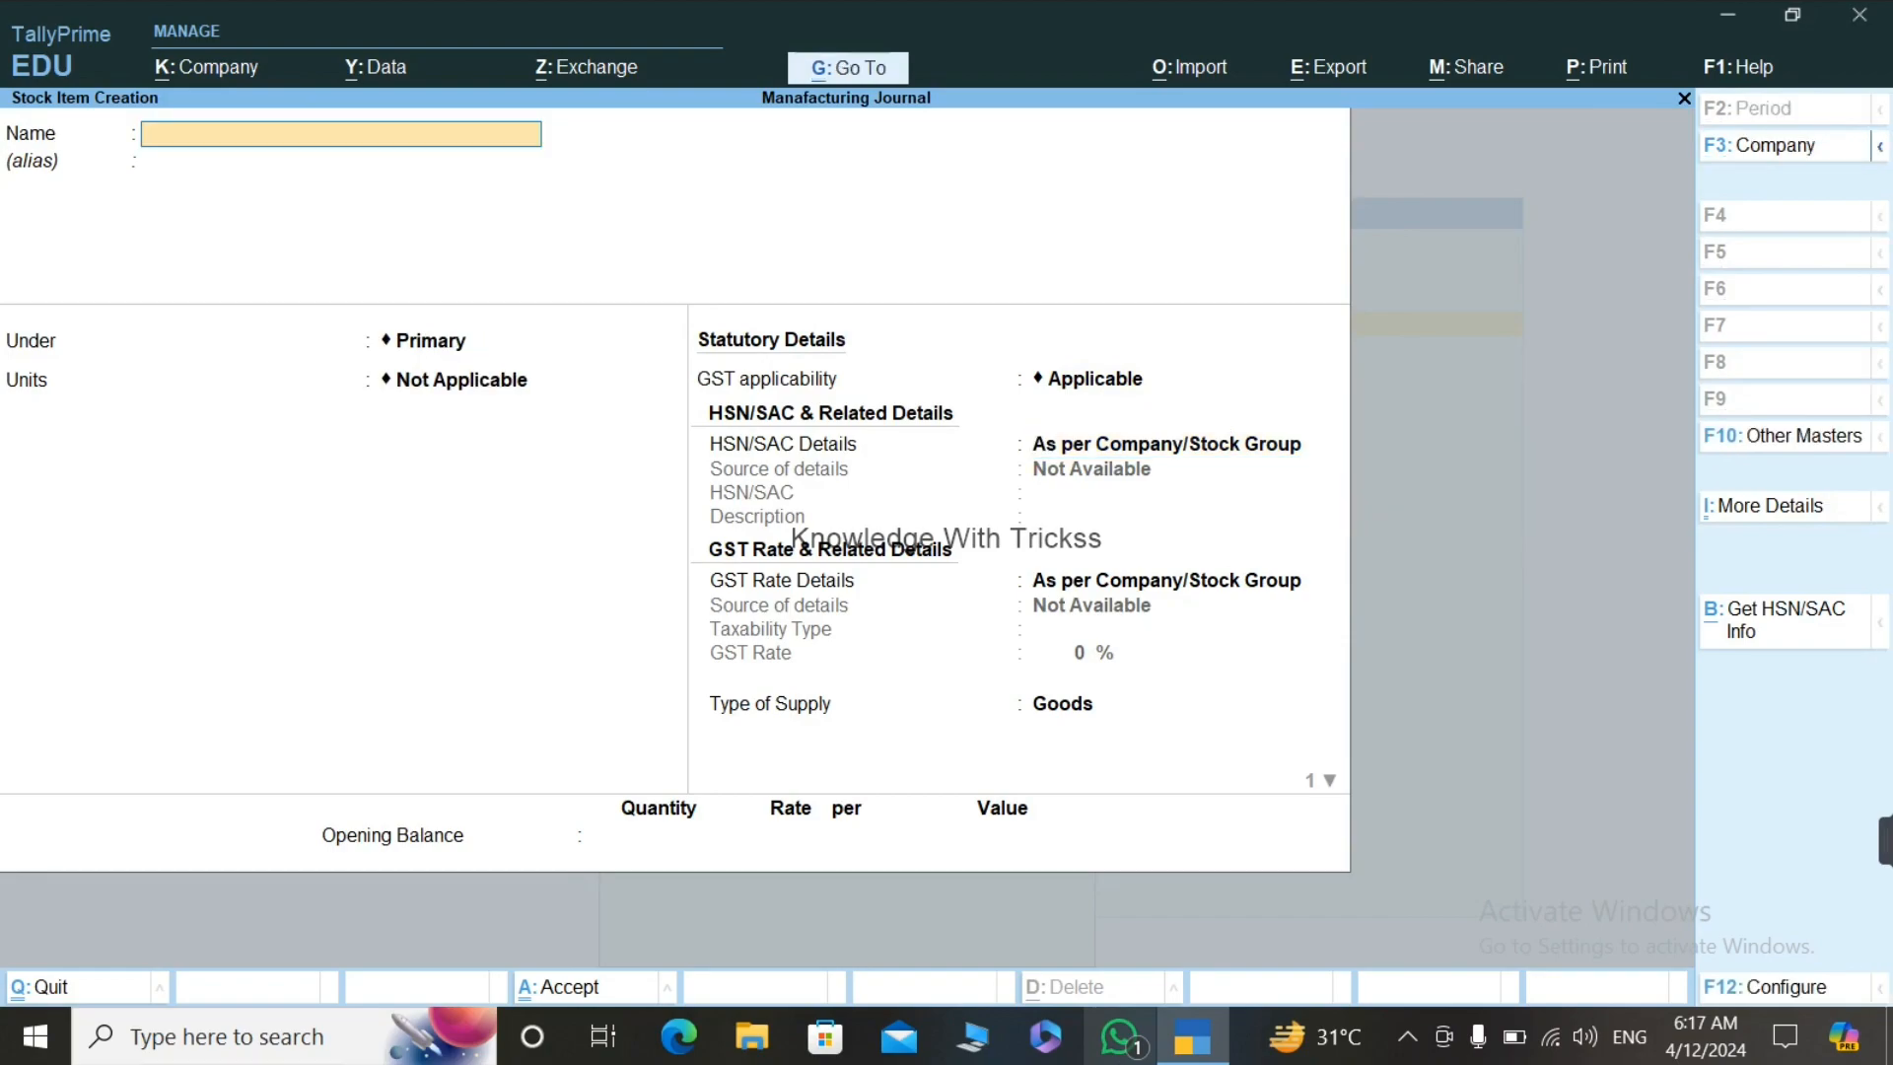
key(Escape)
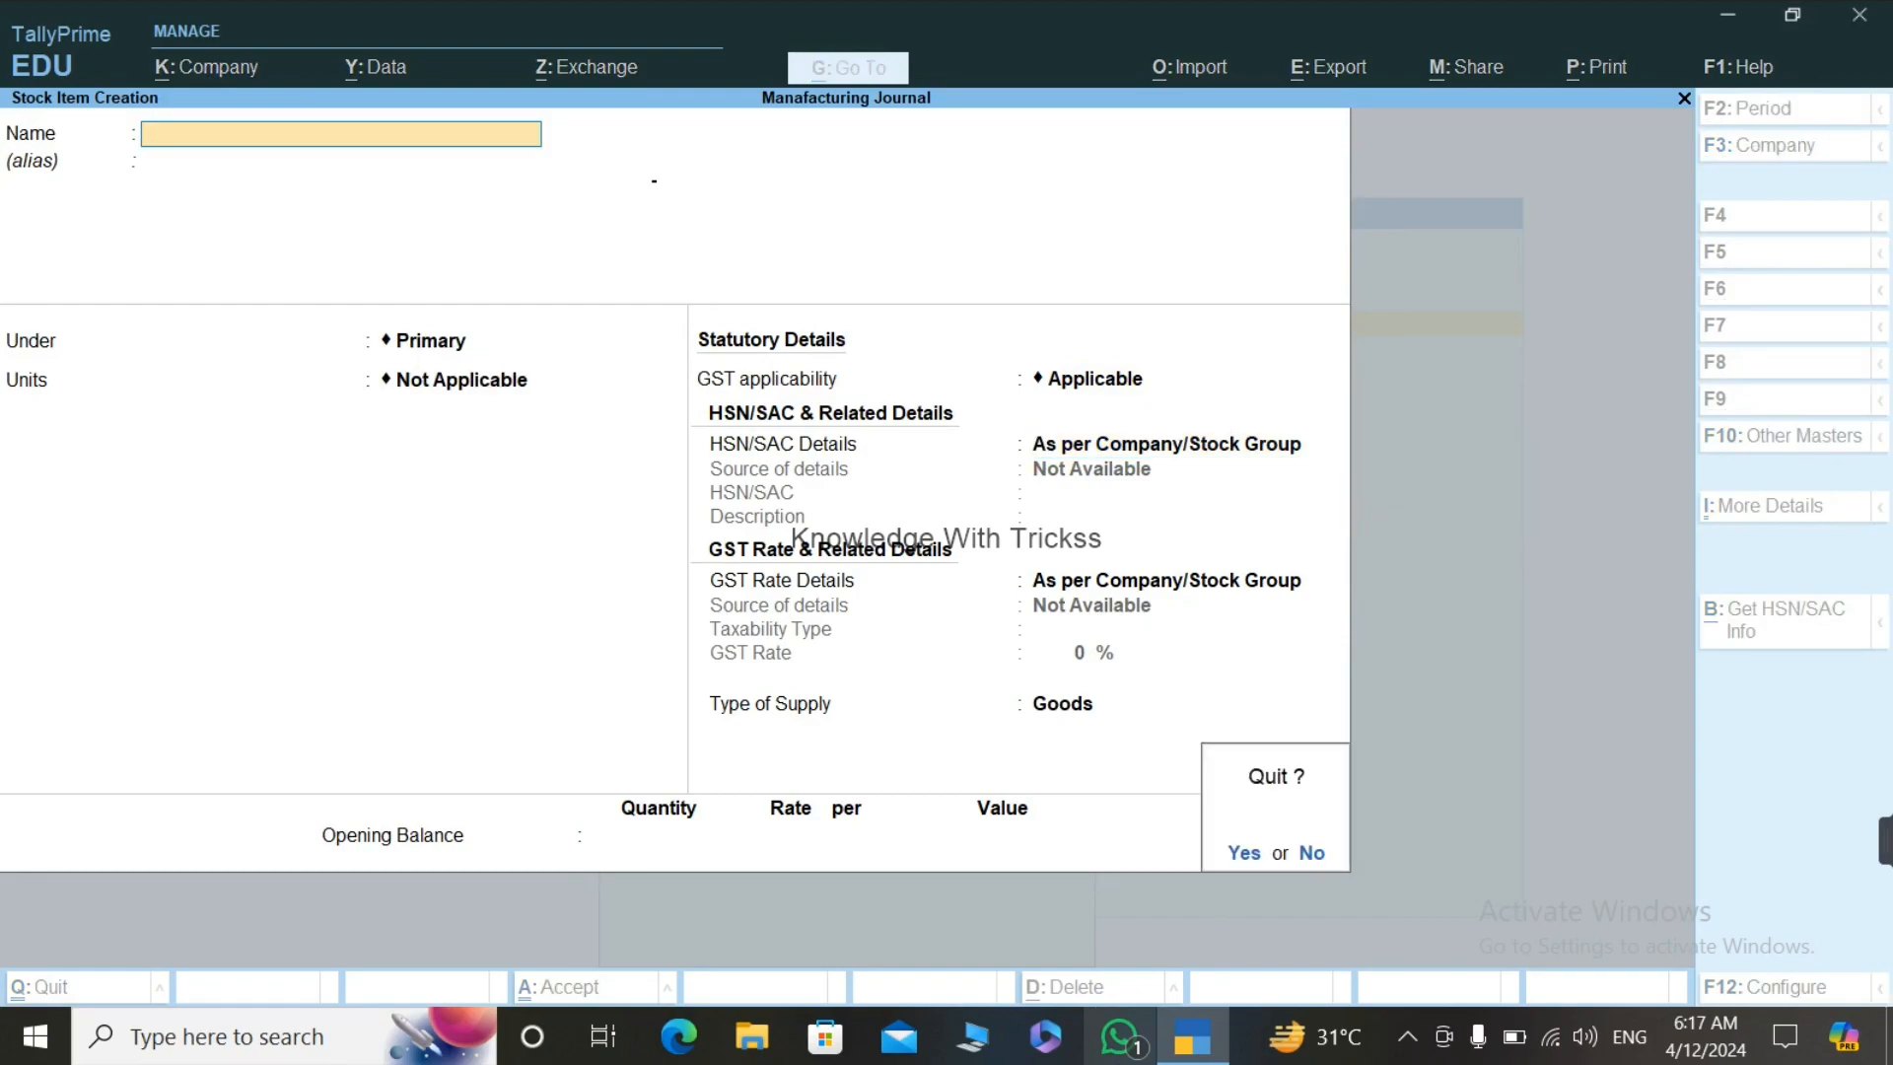
key(y)
key(Escape)
Step: Start a purchase voucher with supplier invoice number 0099 dated 1-Apr-24
key(Down)
key(Down)
key(Down)
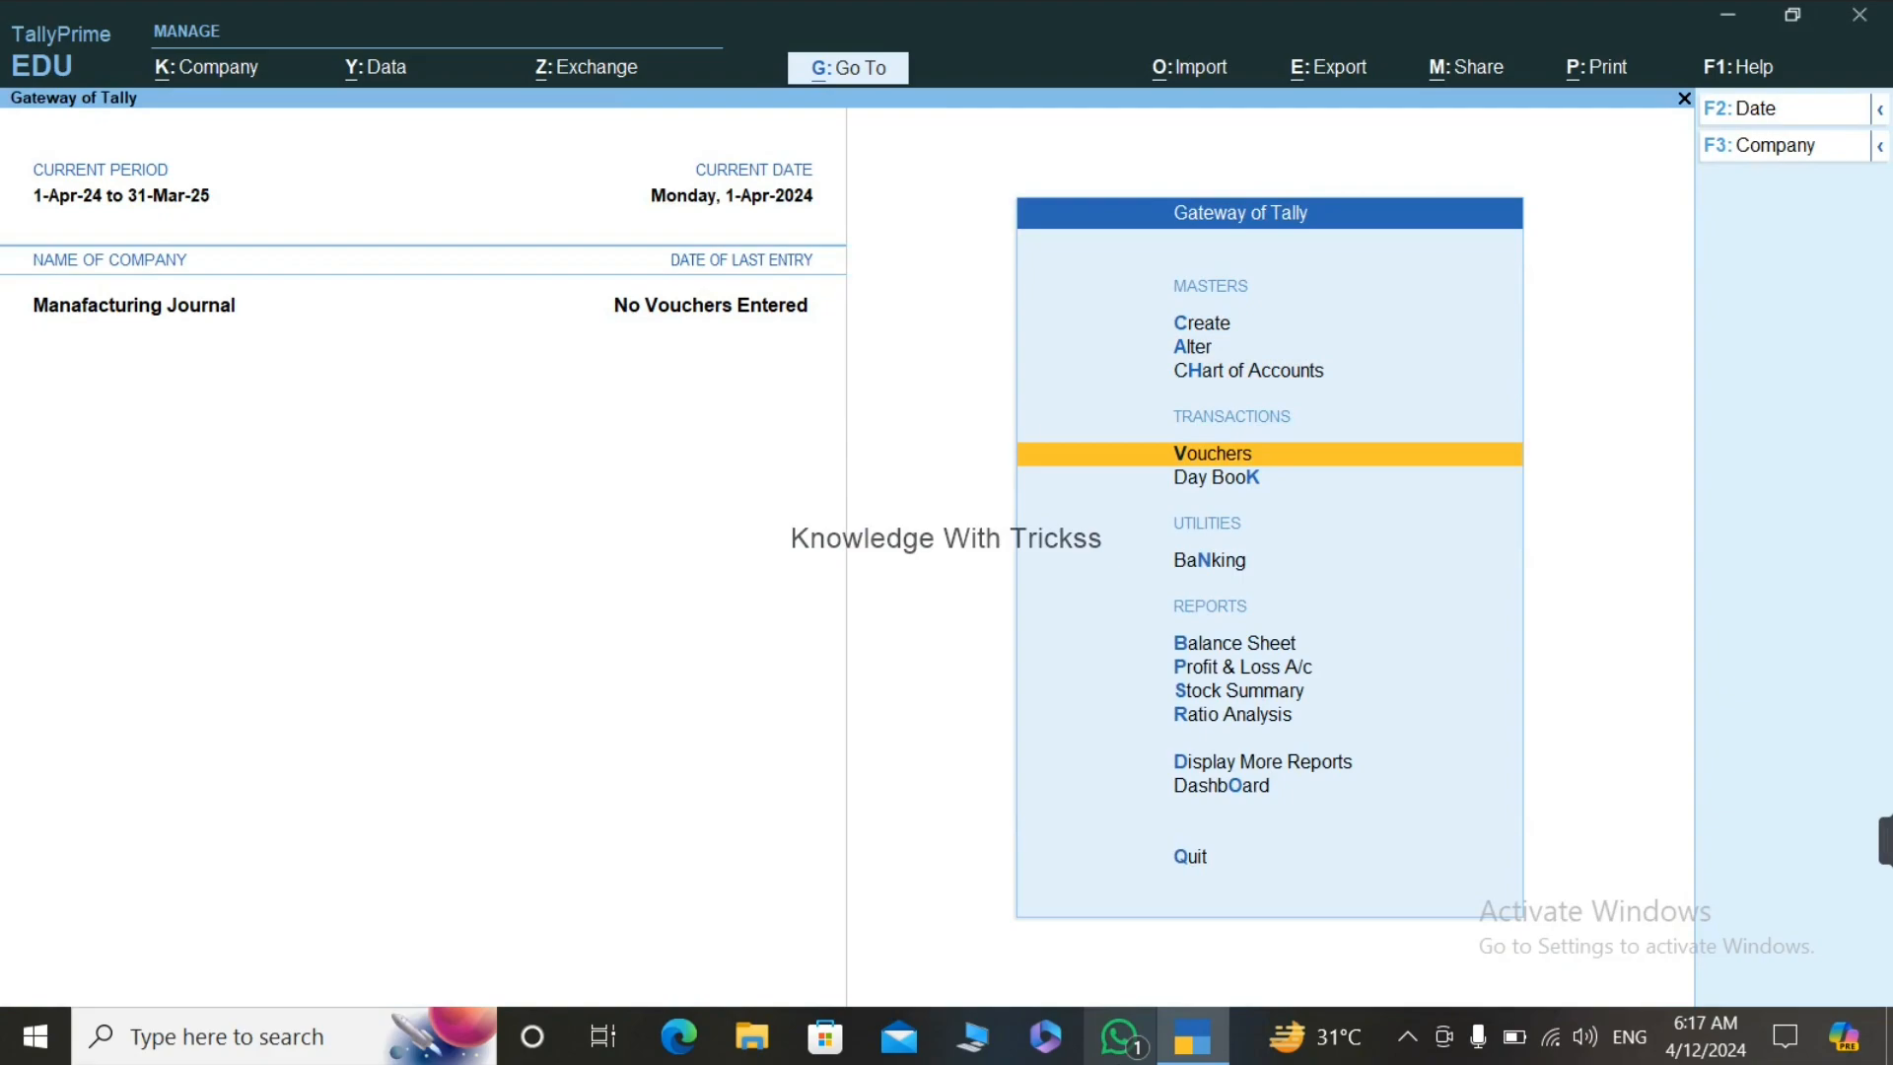
key(Return)
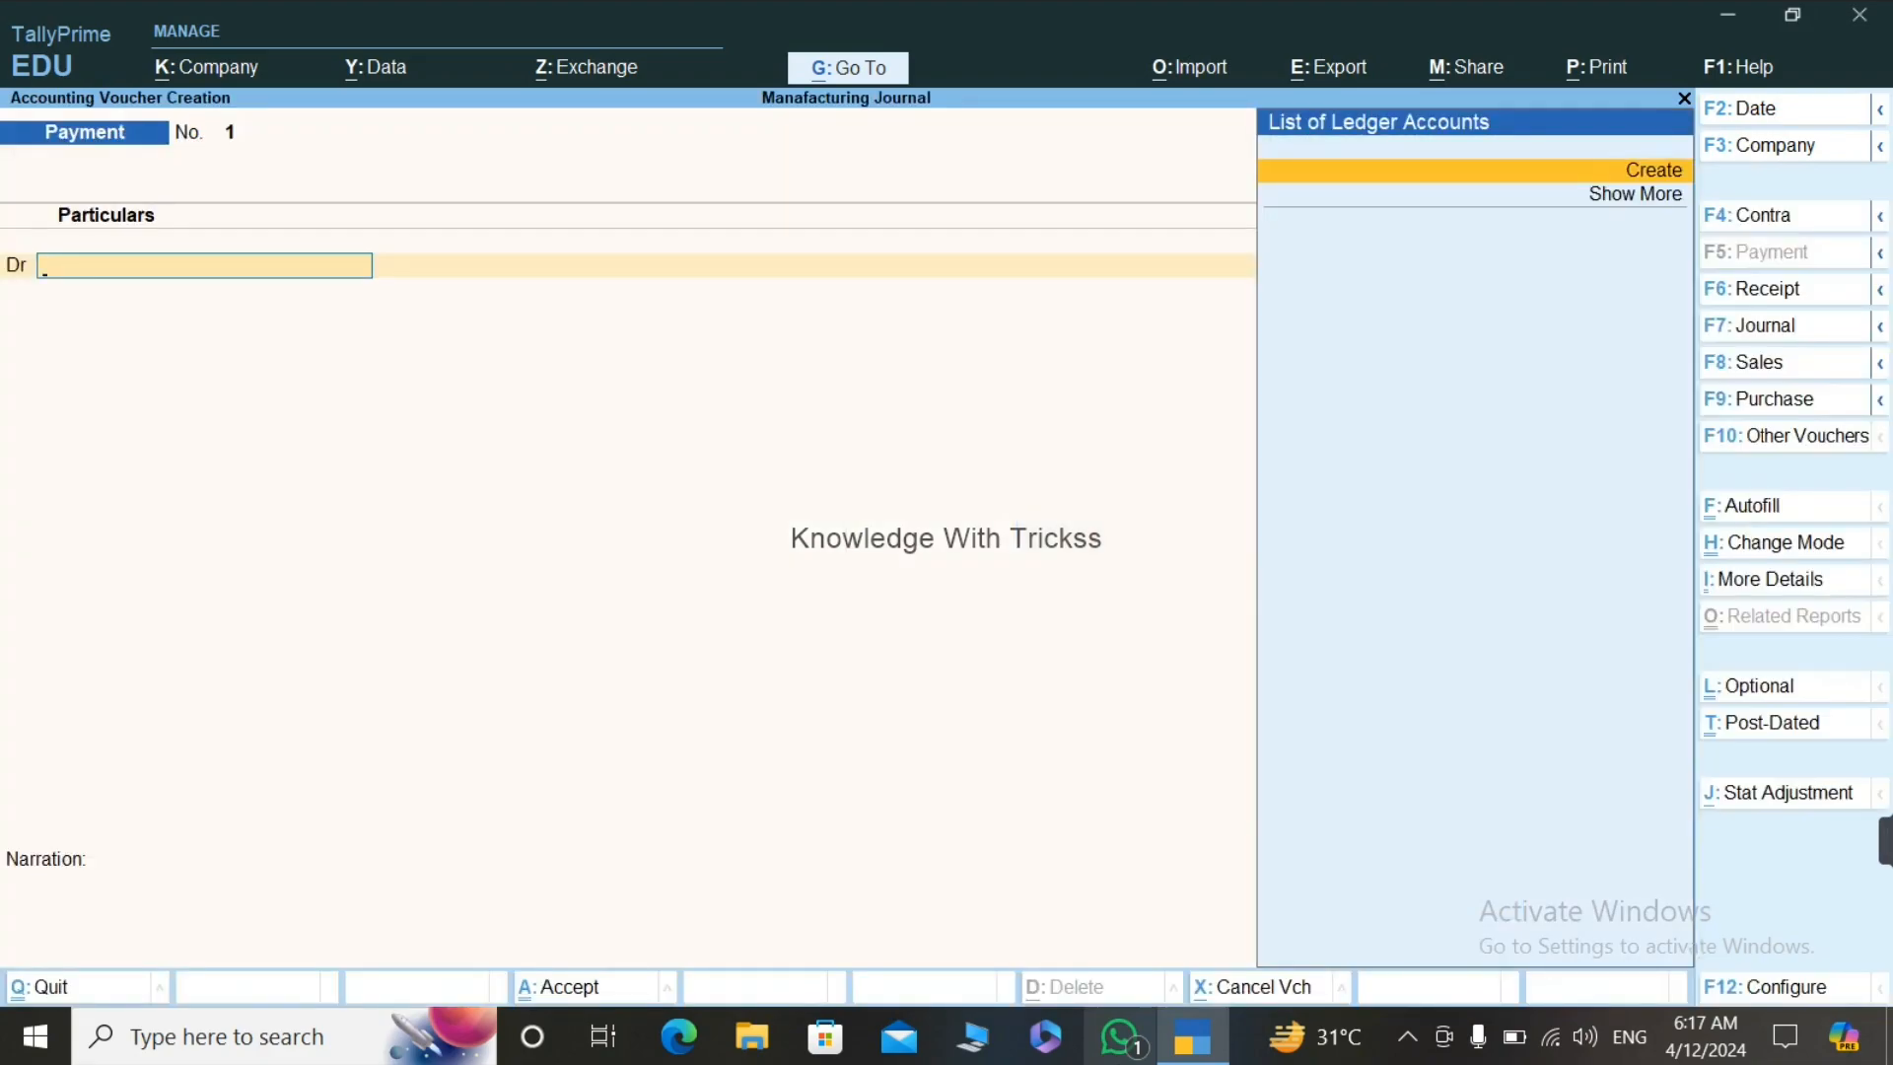
key(F9)
text(0099)
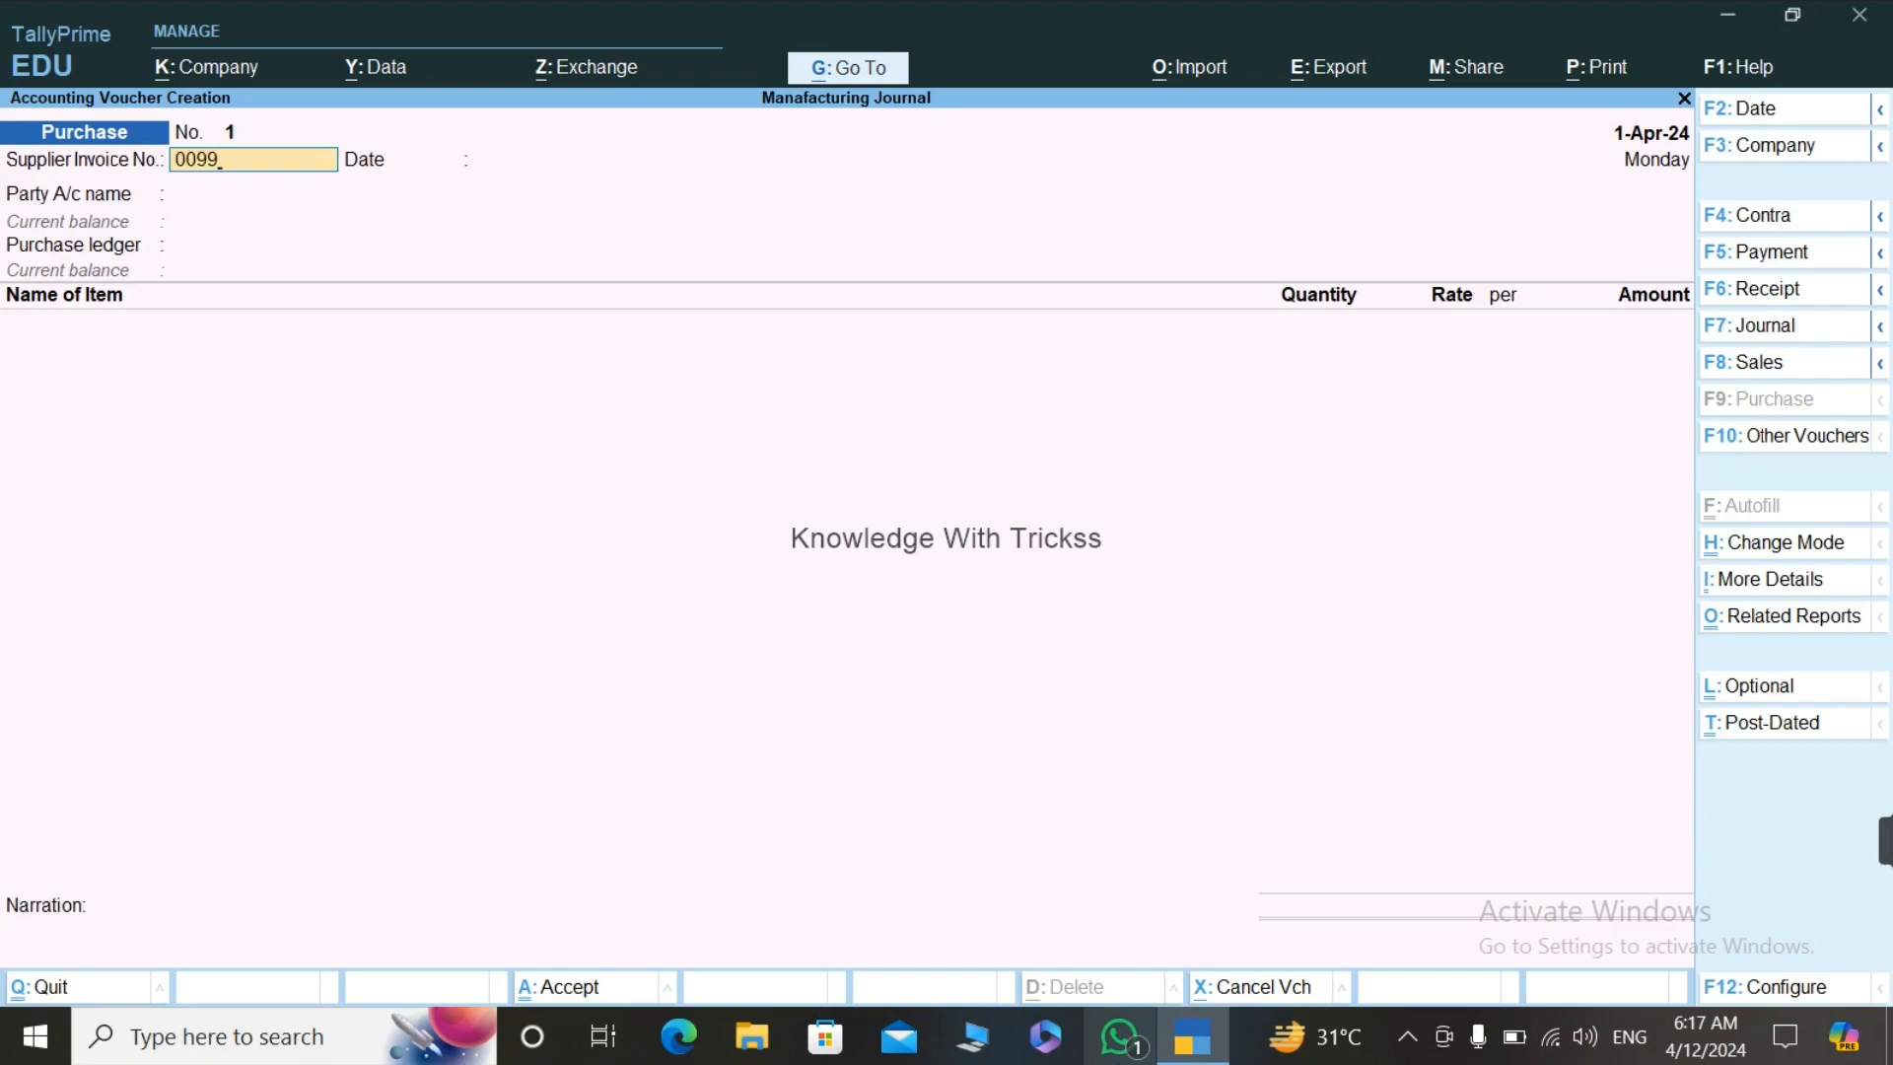
key(Return)
key(Return)
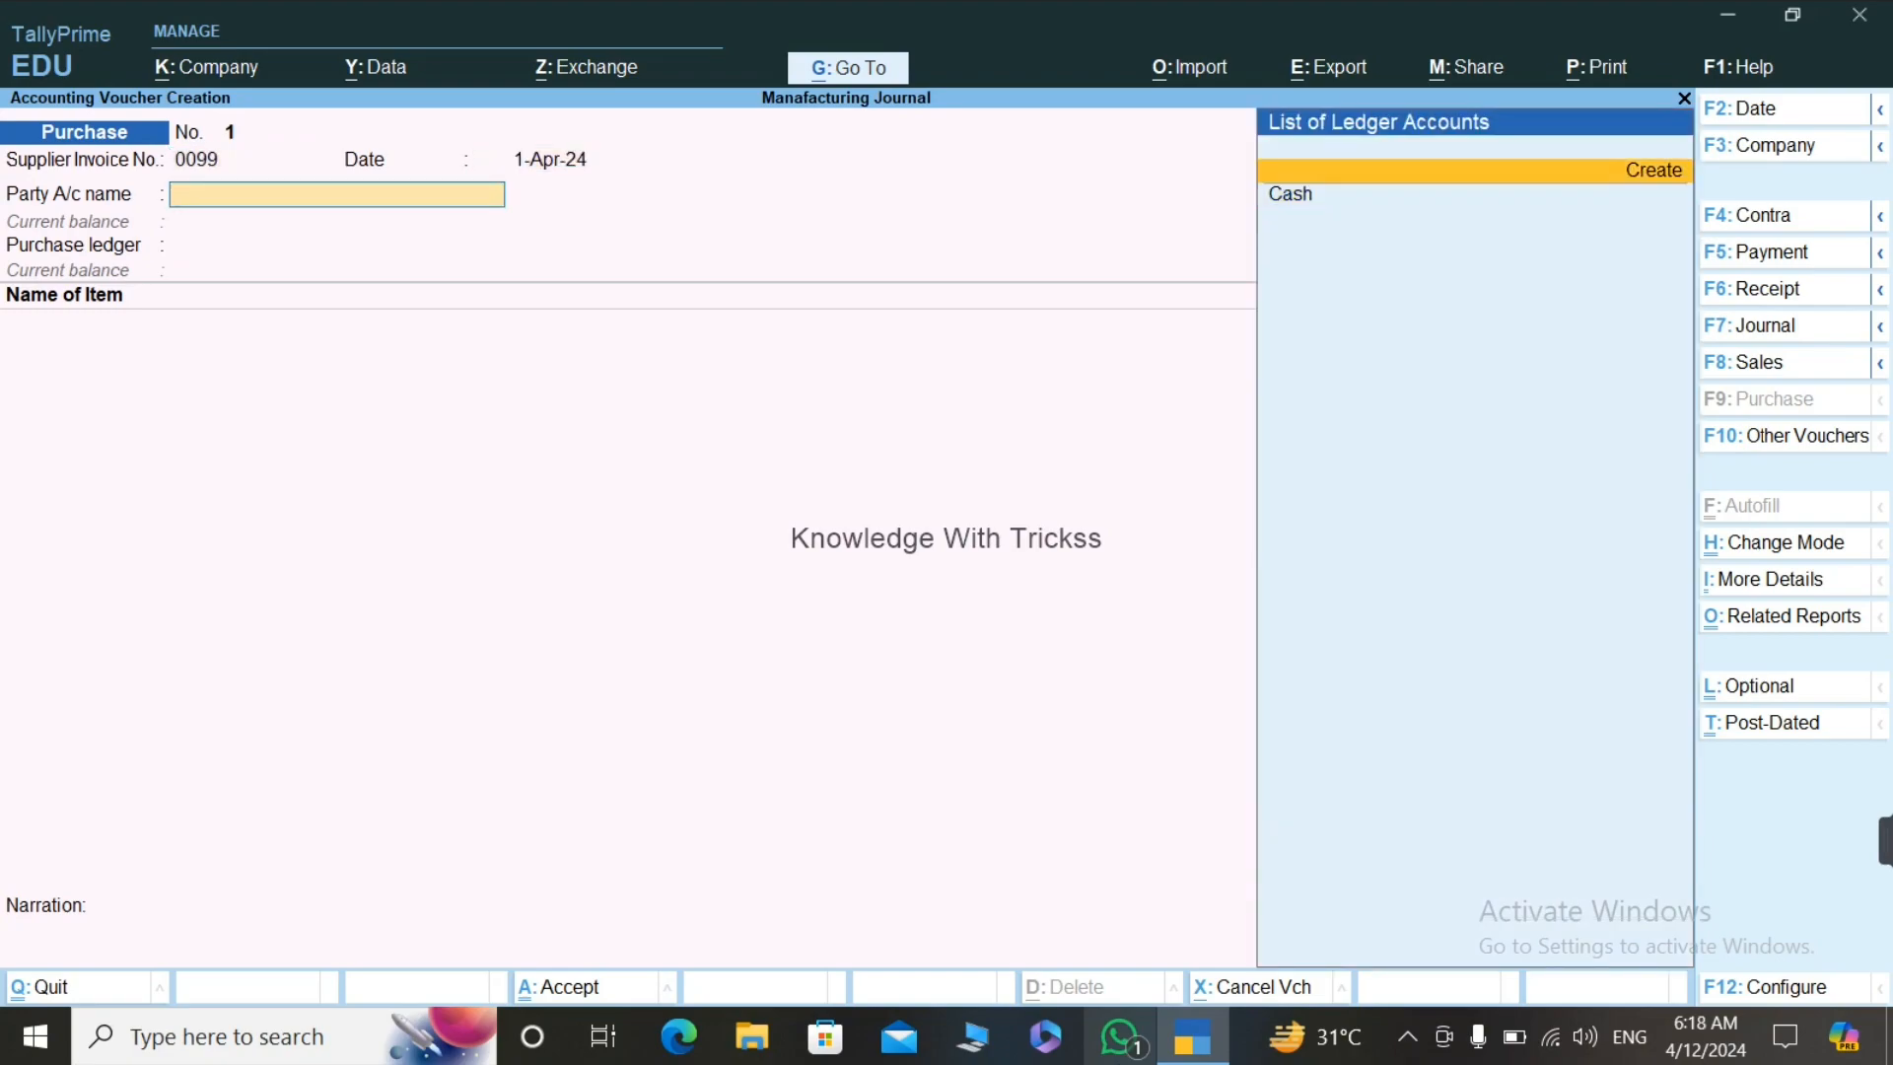
Step: Create the party ledger Mr. Star Electronic under Sundry Creditors for the purchase, accepting the receipt and party details without additions
key(alt+c)
text(Mr)
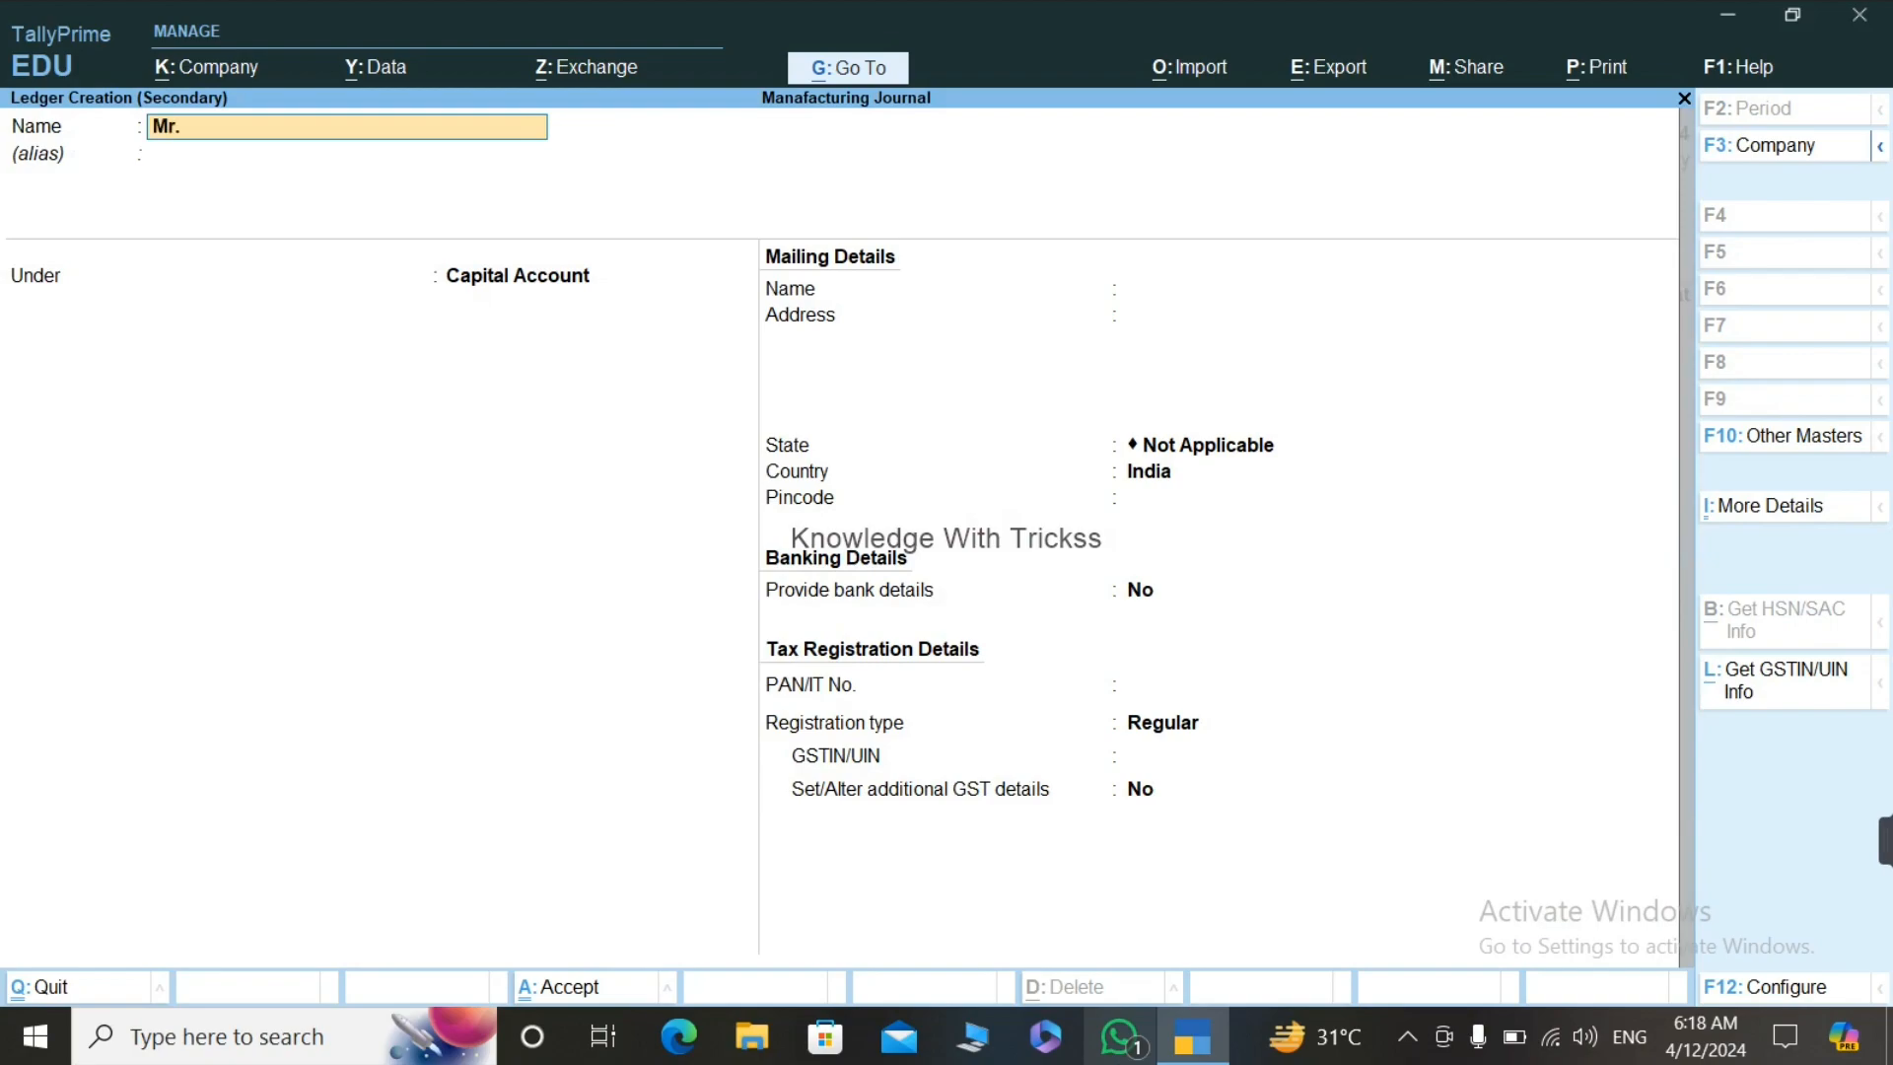
text(. Star electronic)
key(Return)
text(Su)
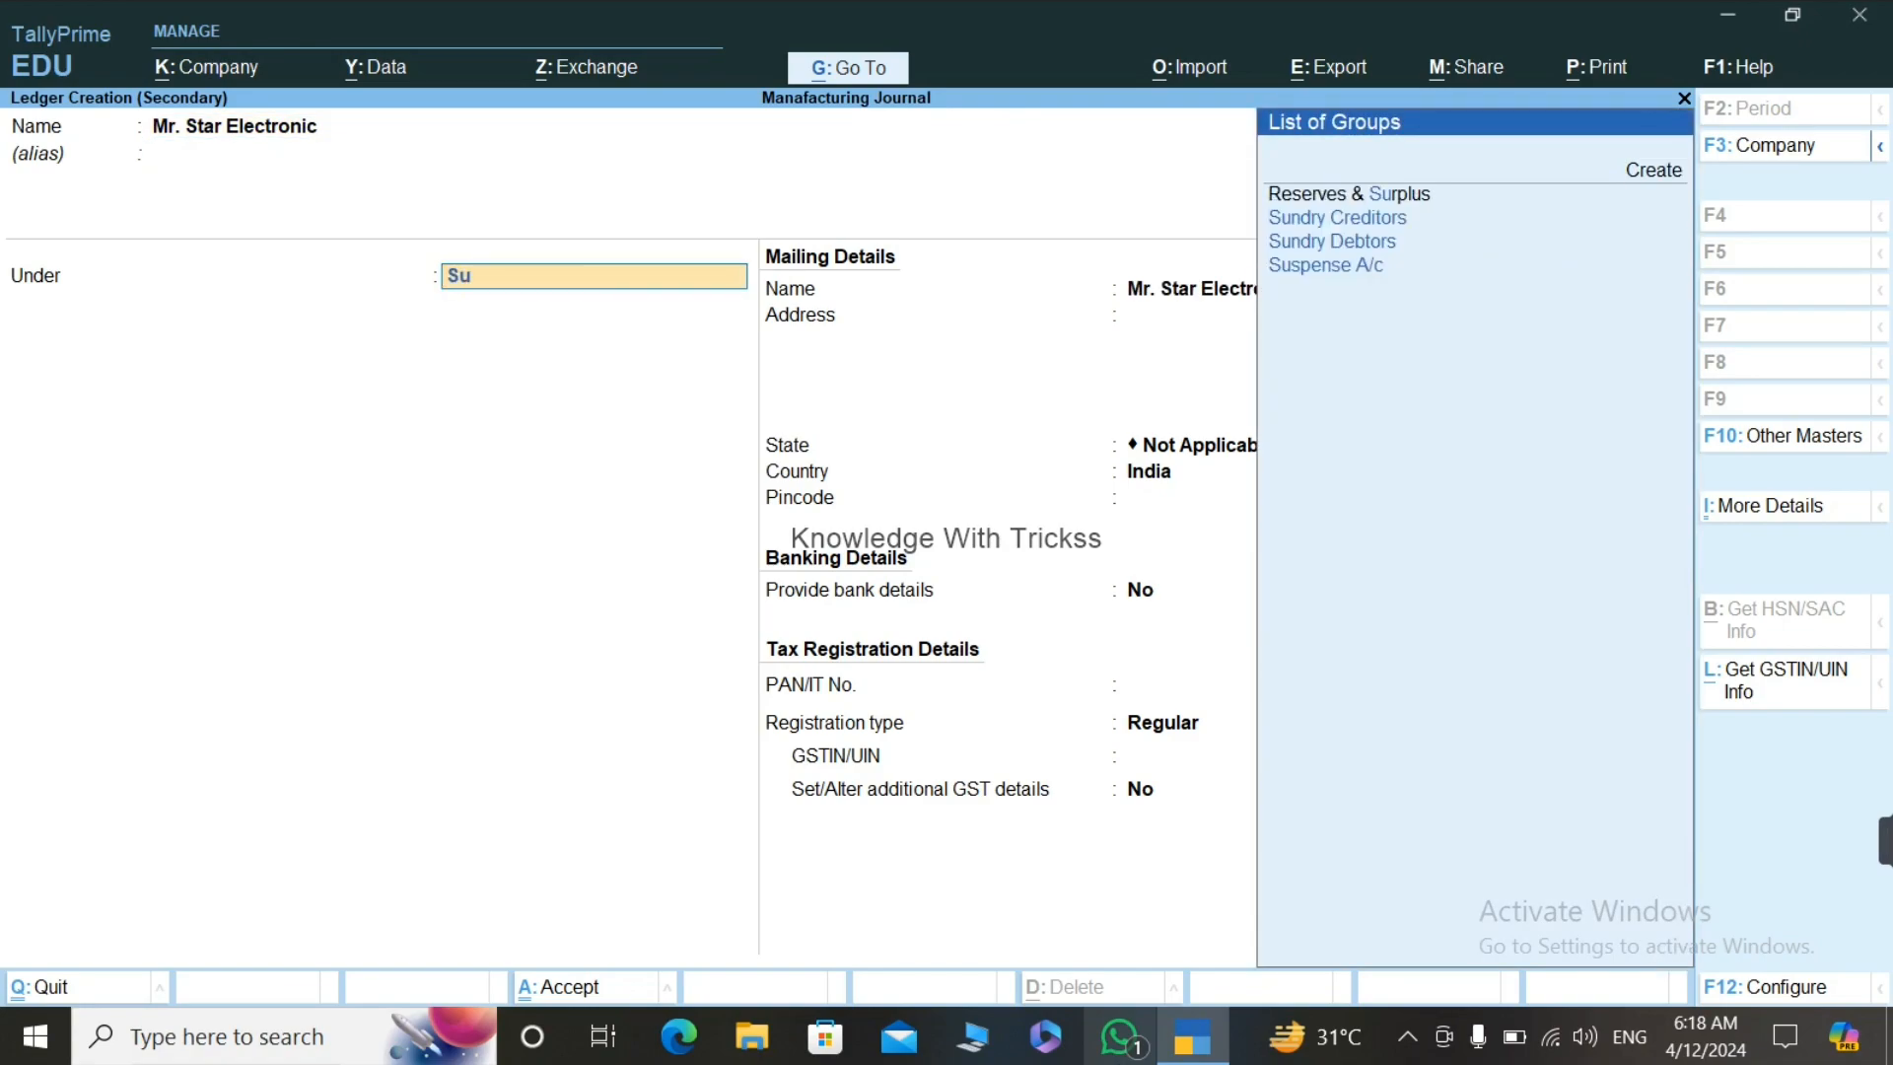
key(Return)
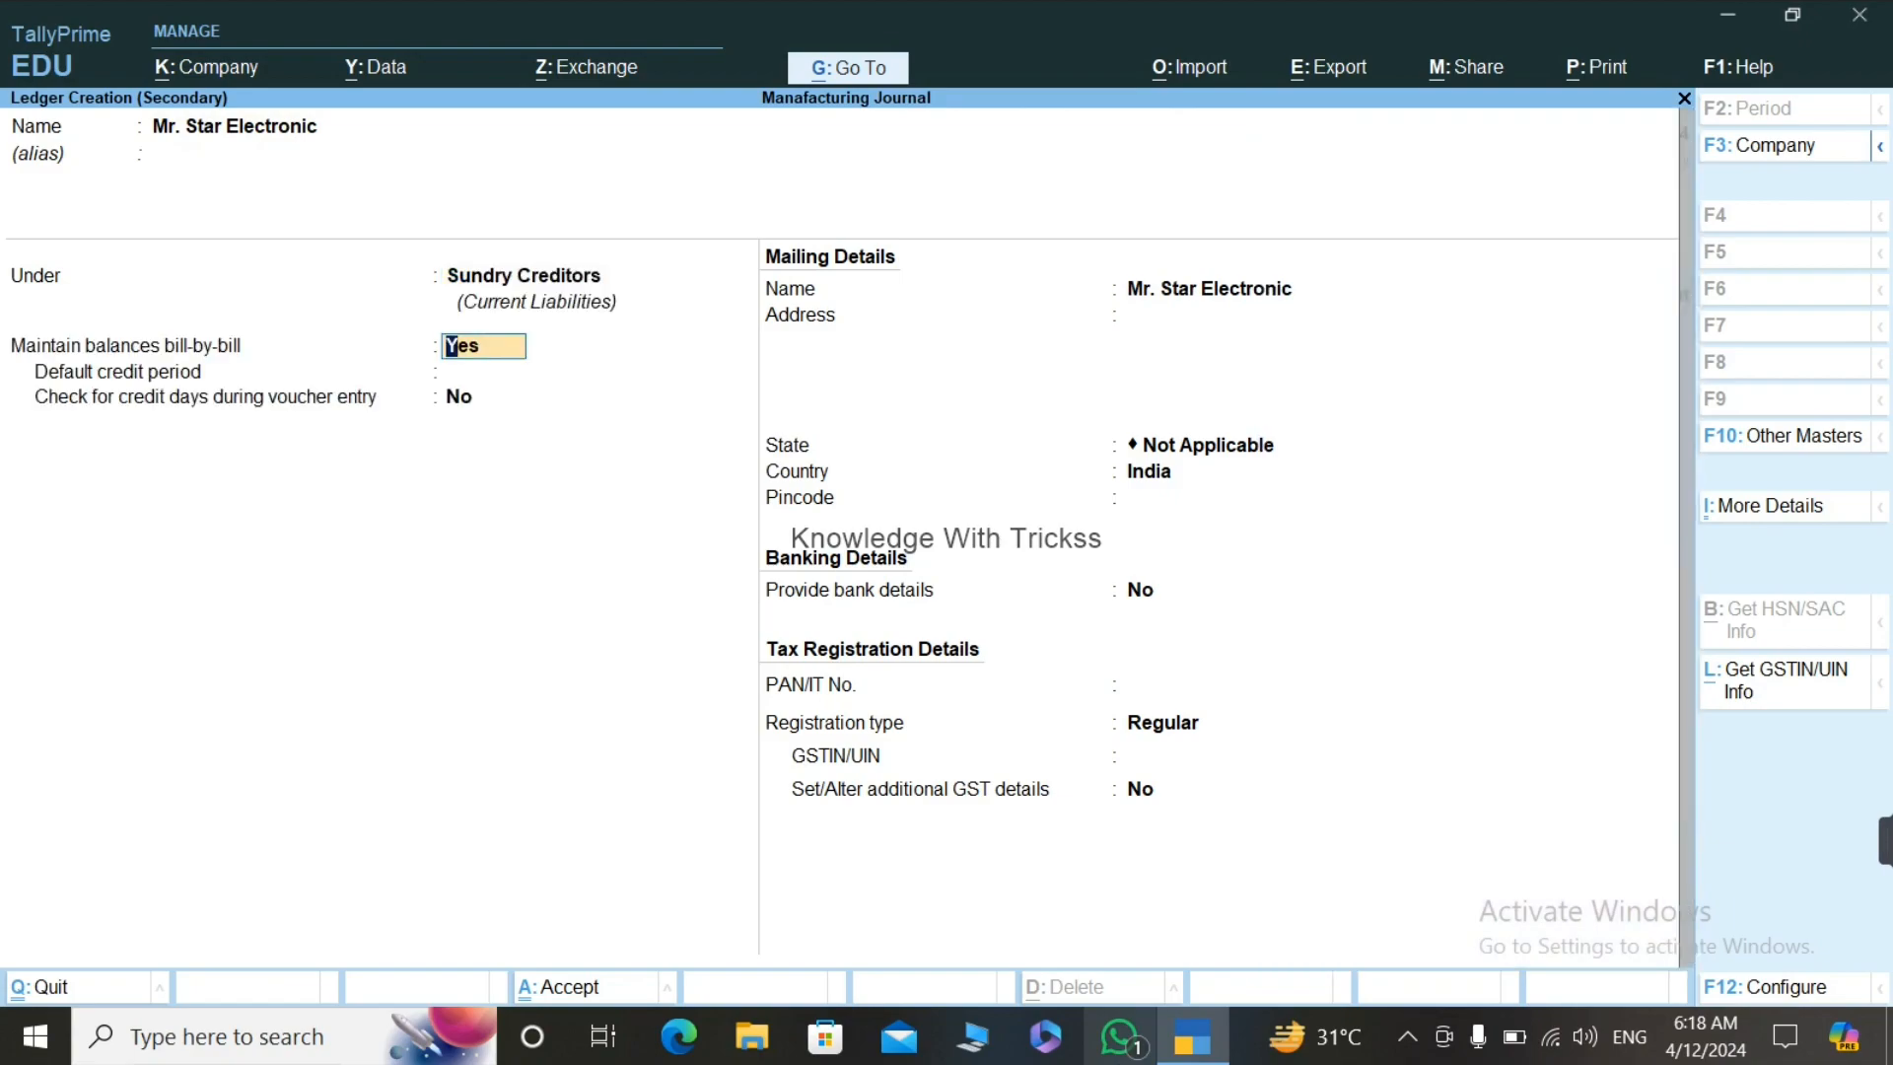
key(ctrl+a)
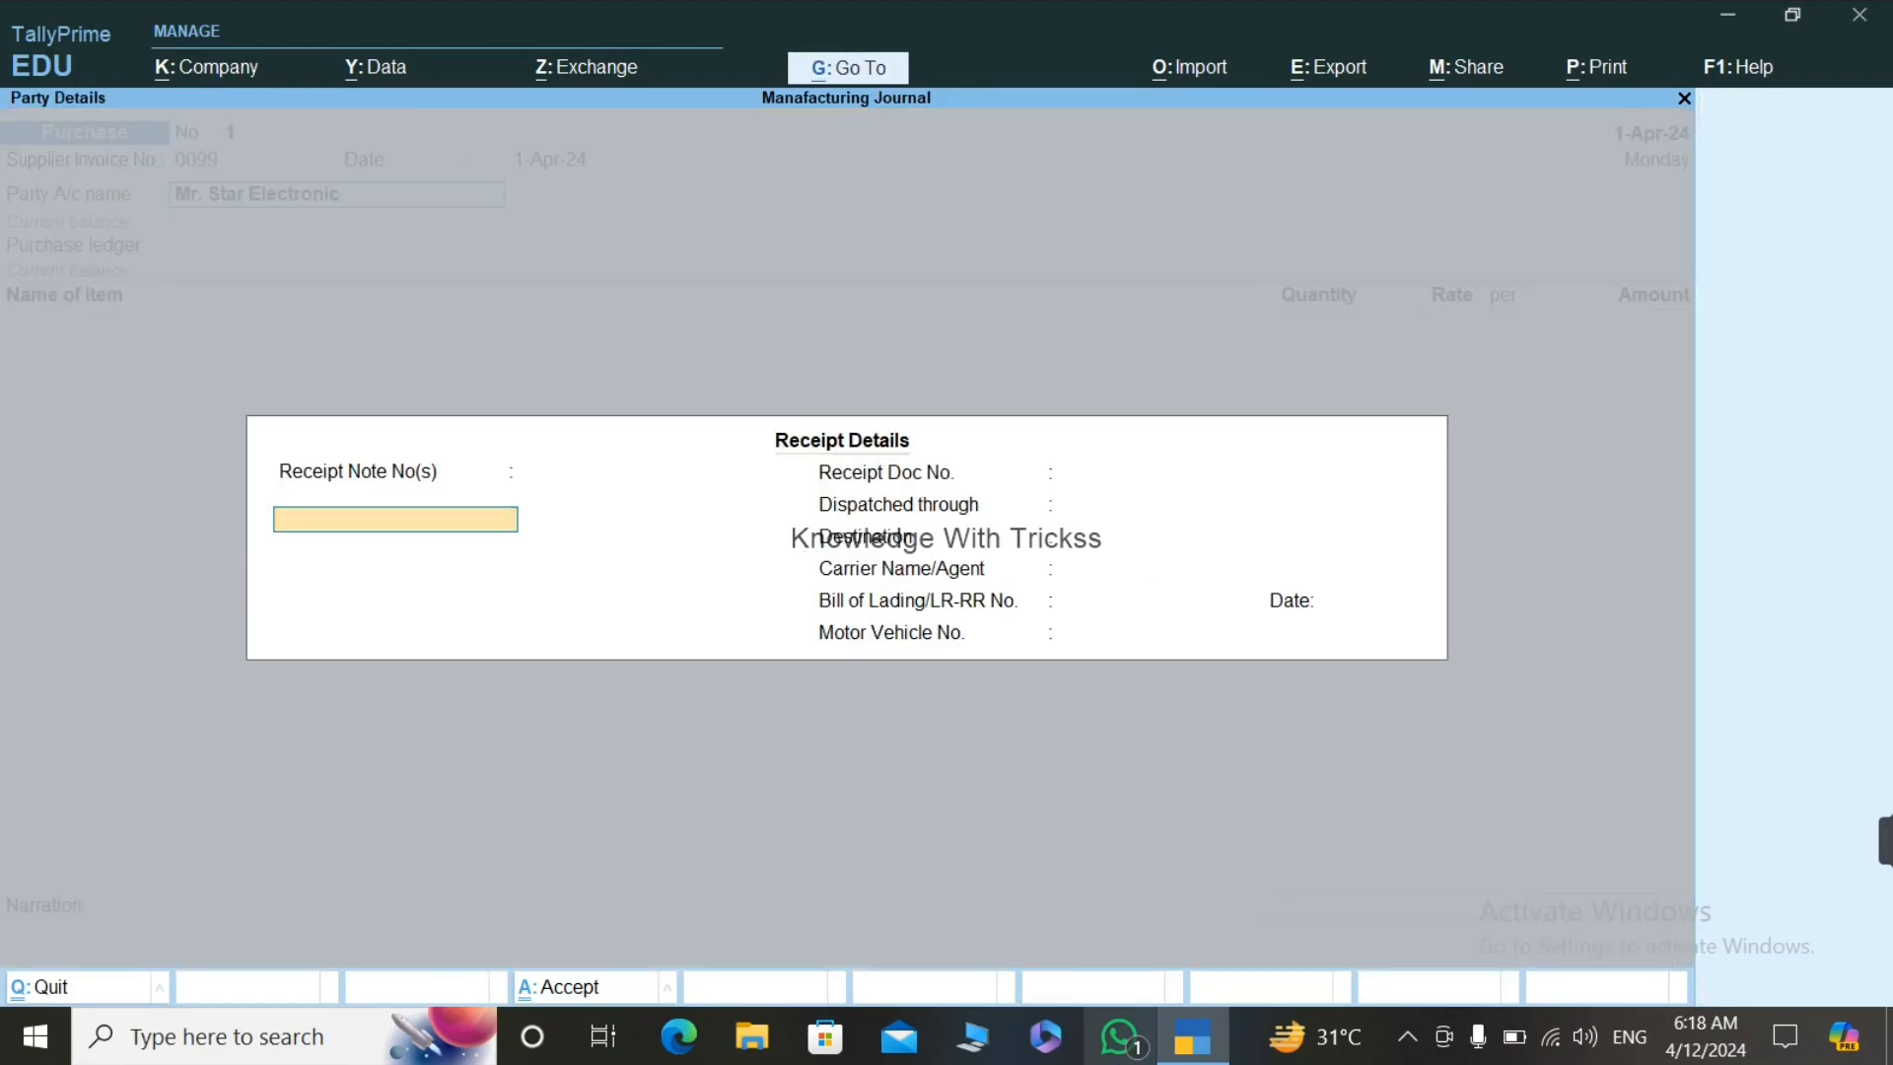
key(ctrl+a)
key(ctrl+a)
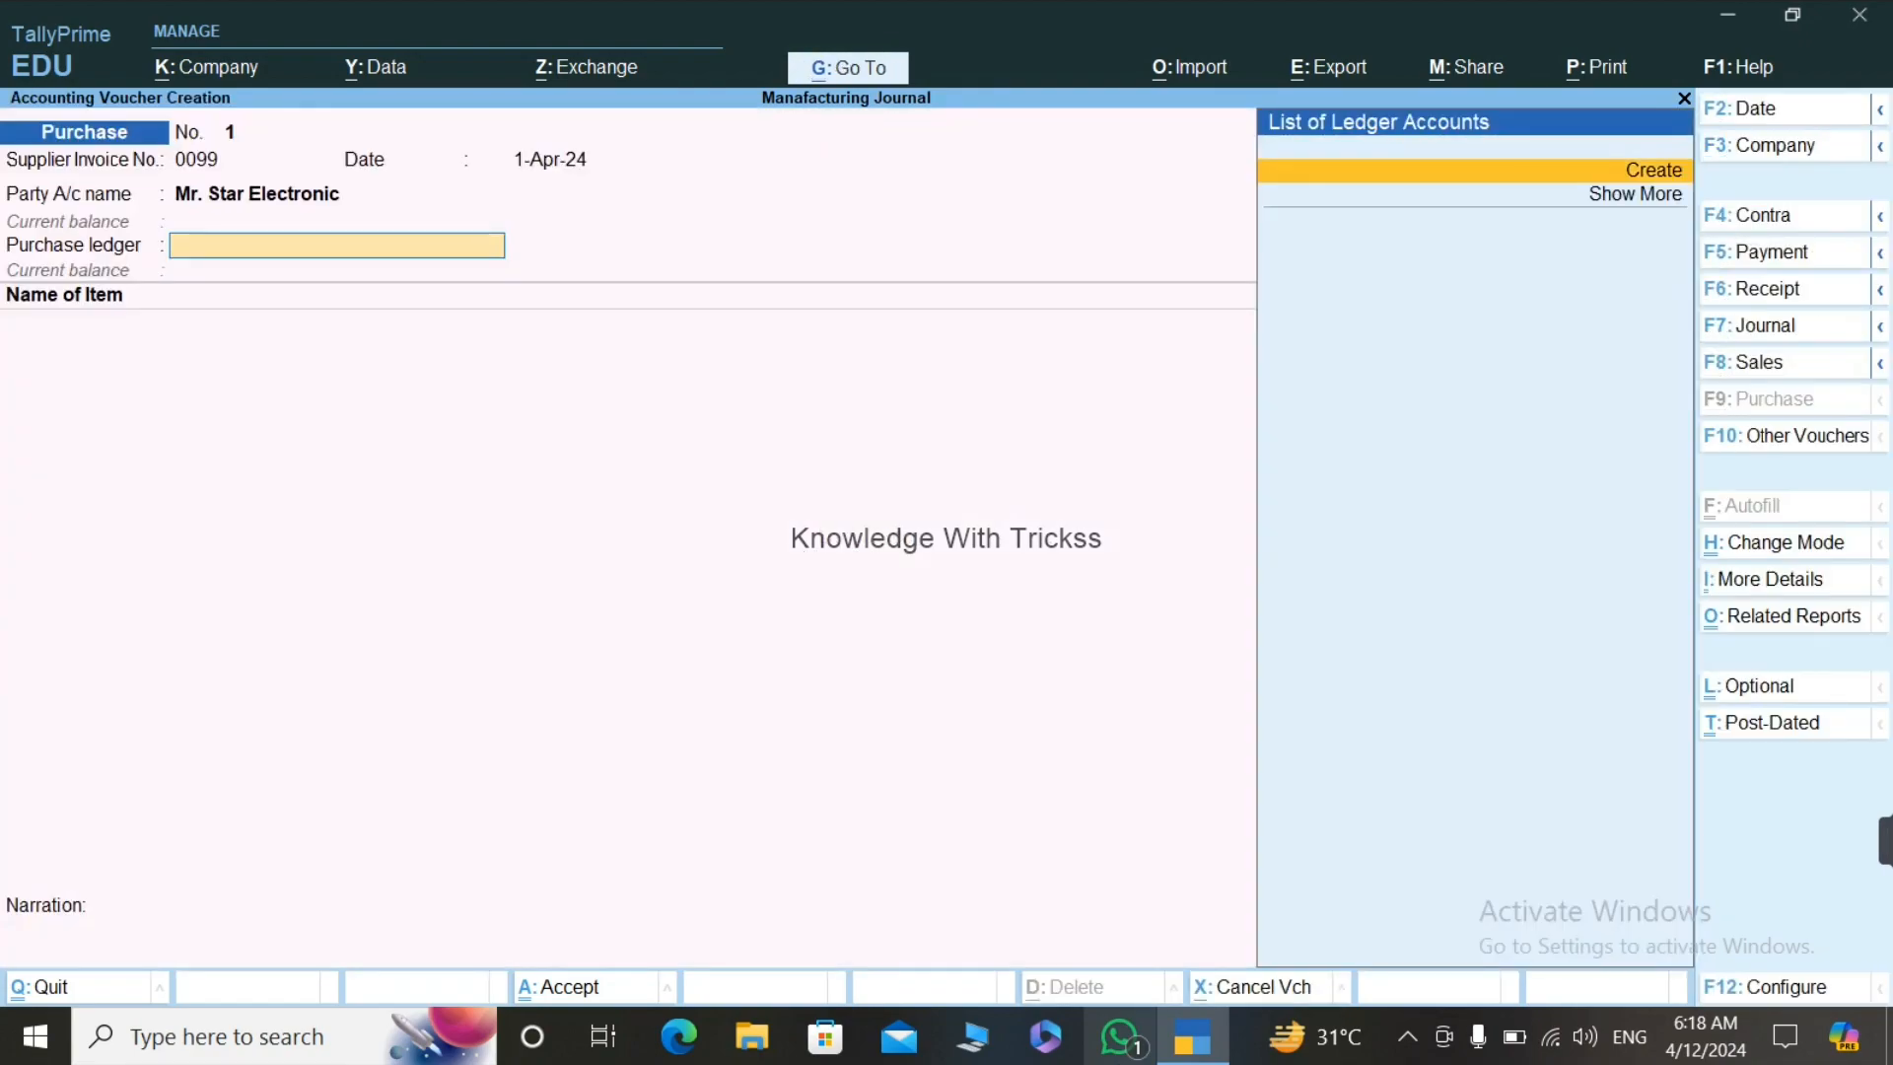
Step: Create the purchase ledger Electronics Purchase under Purchase Accounts and save it with the remaining details at their defaults
key(alt+c)
text(Pr)
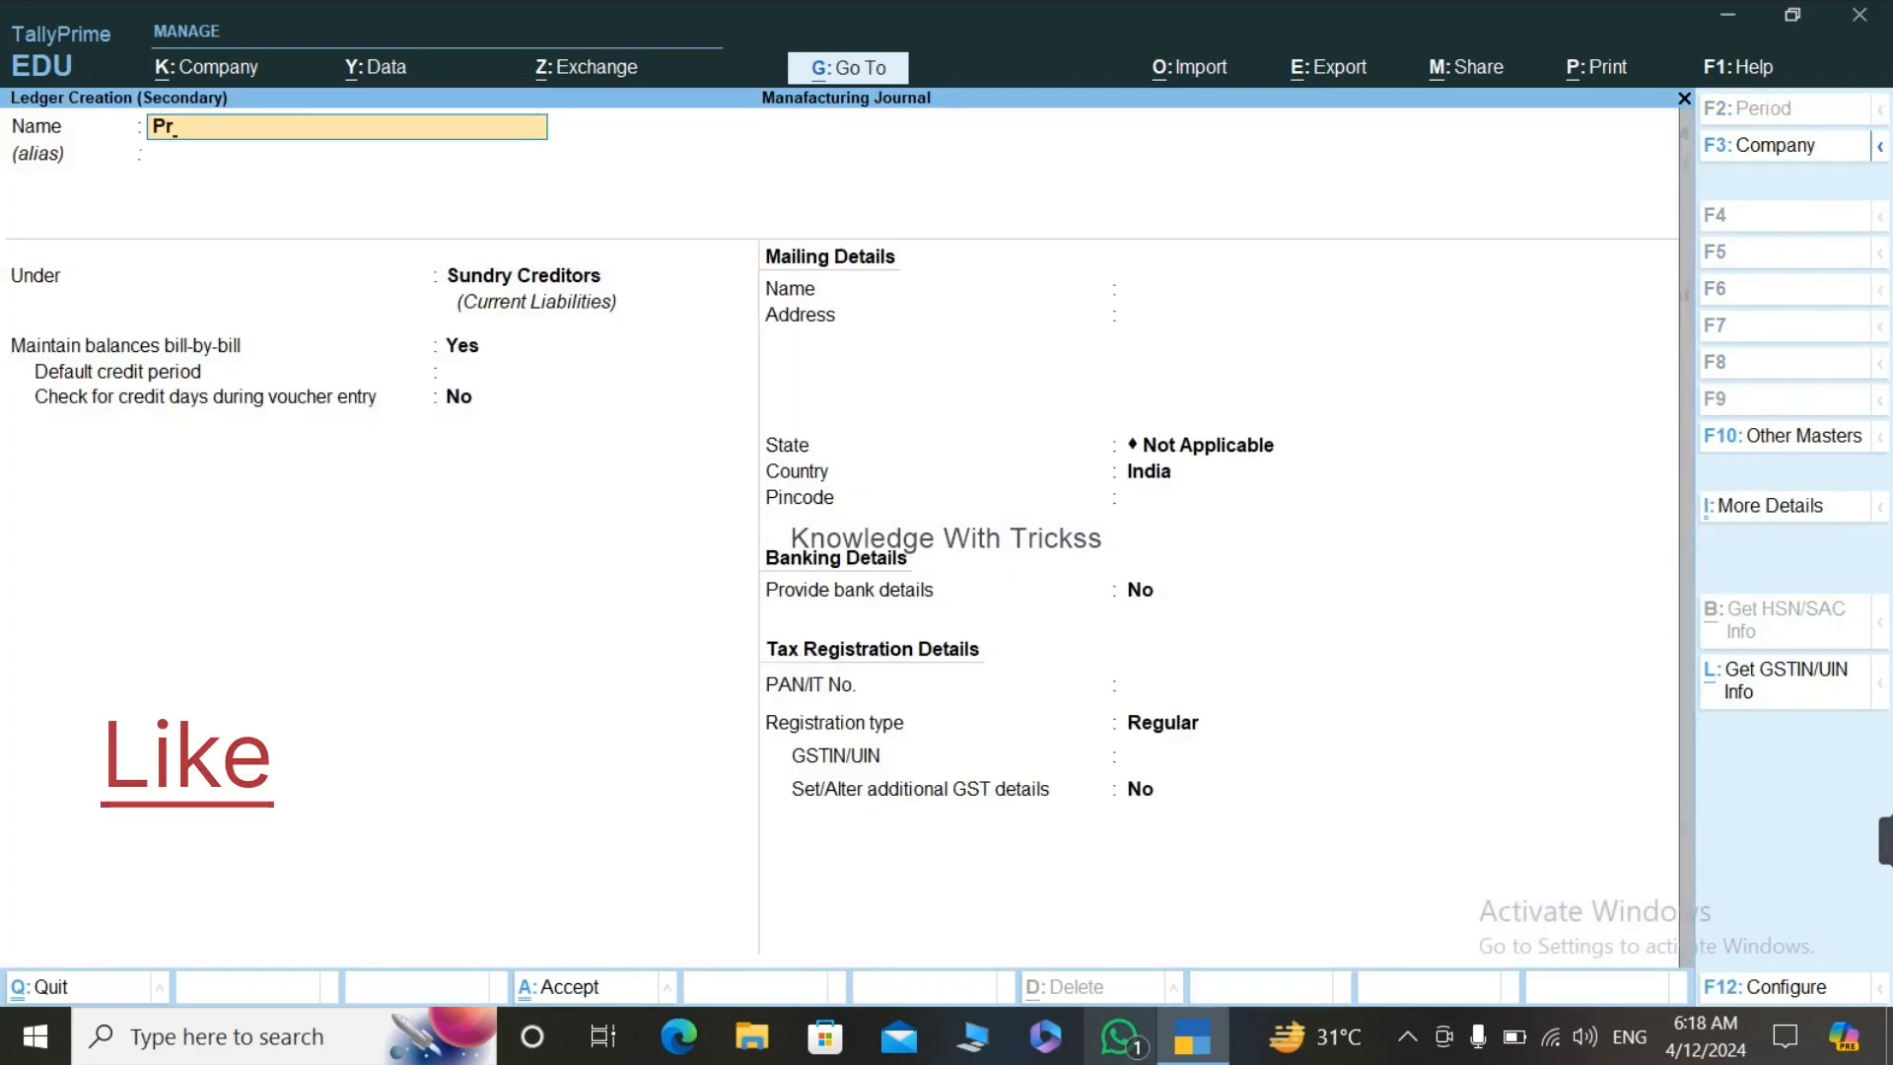
key(BackSpace)
text(u)
key(BackSpace)
key(BackSpace)
text(Electro)
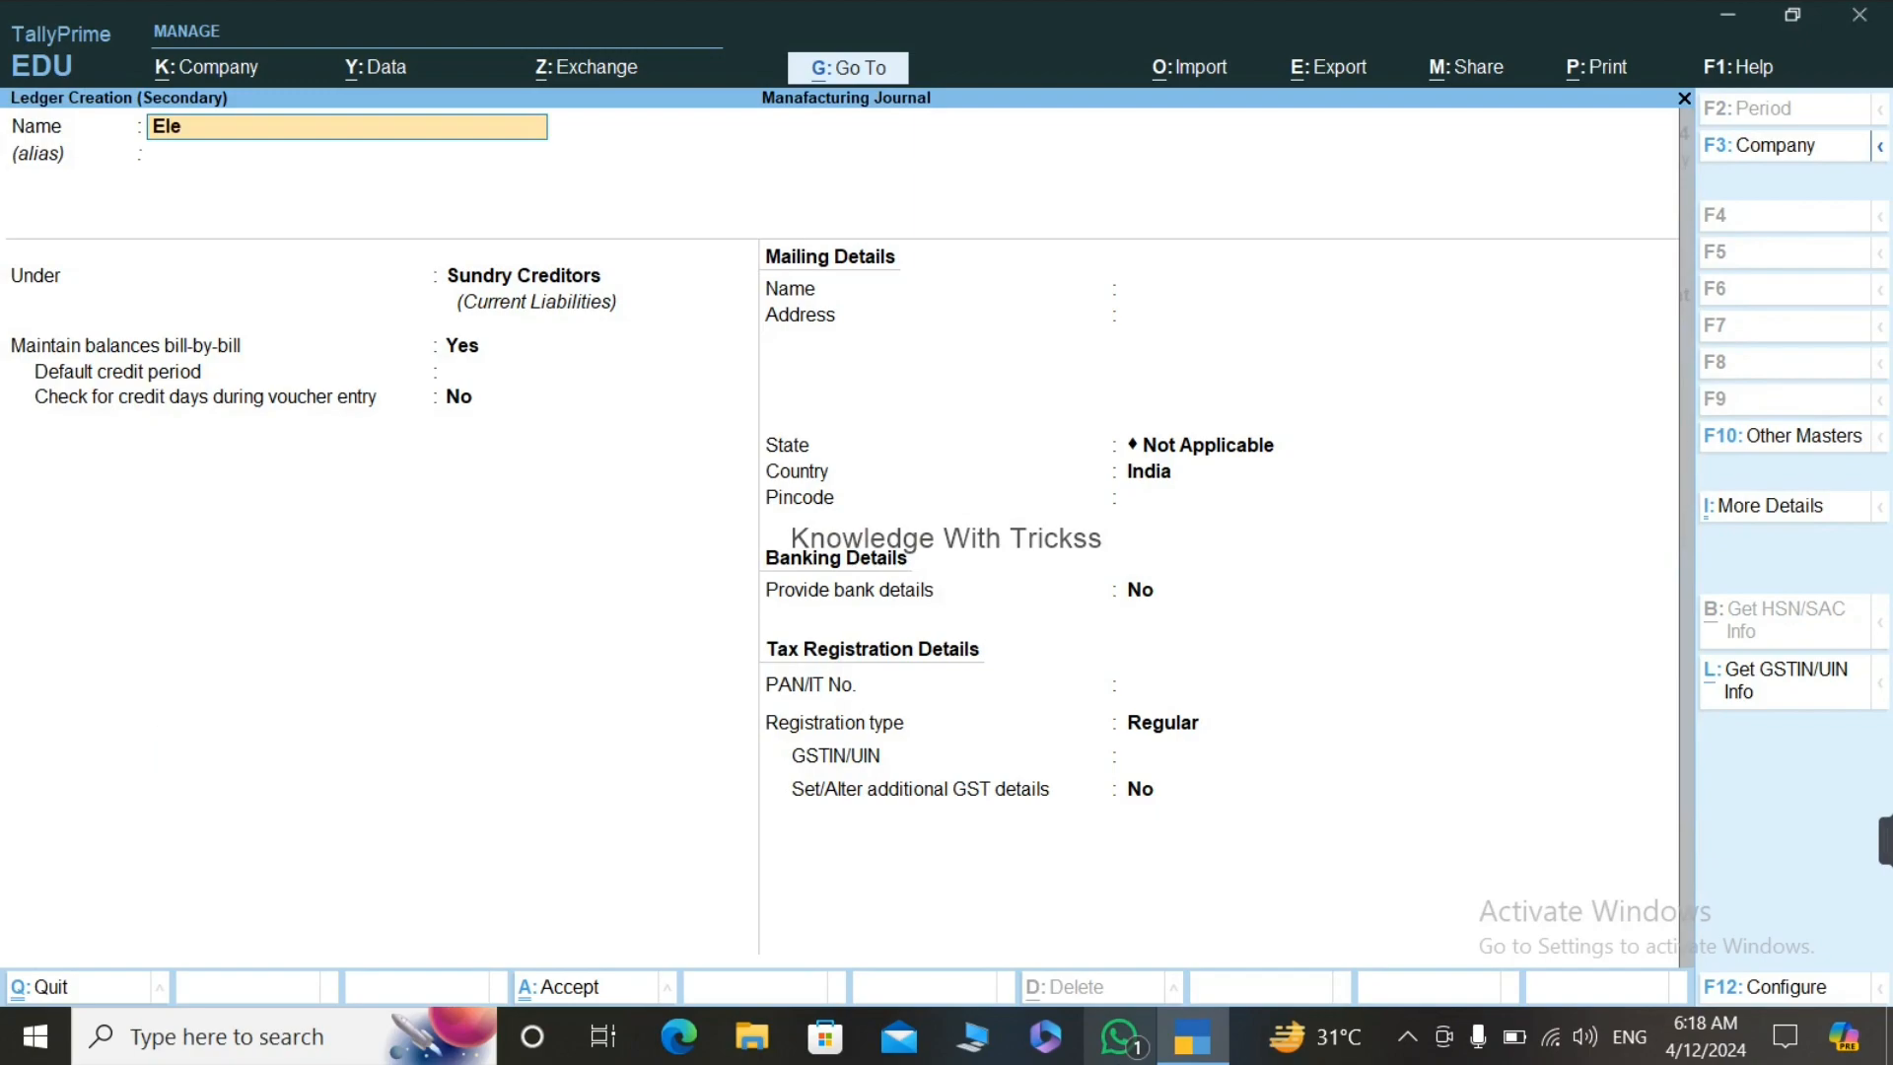
text(nics Purchase)
key(Return)
text(Pu)
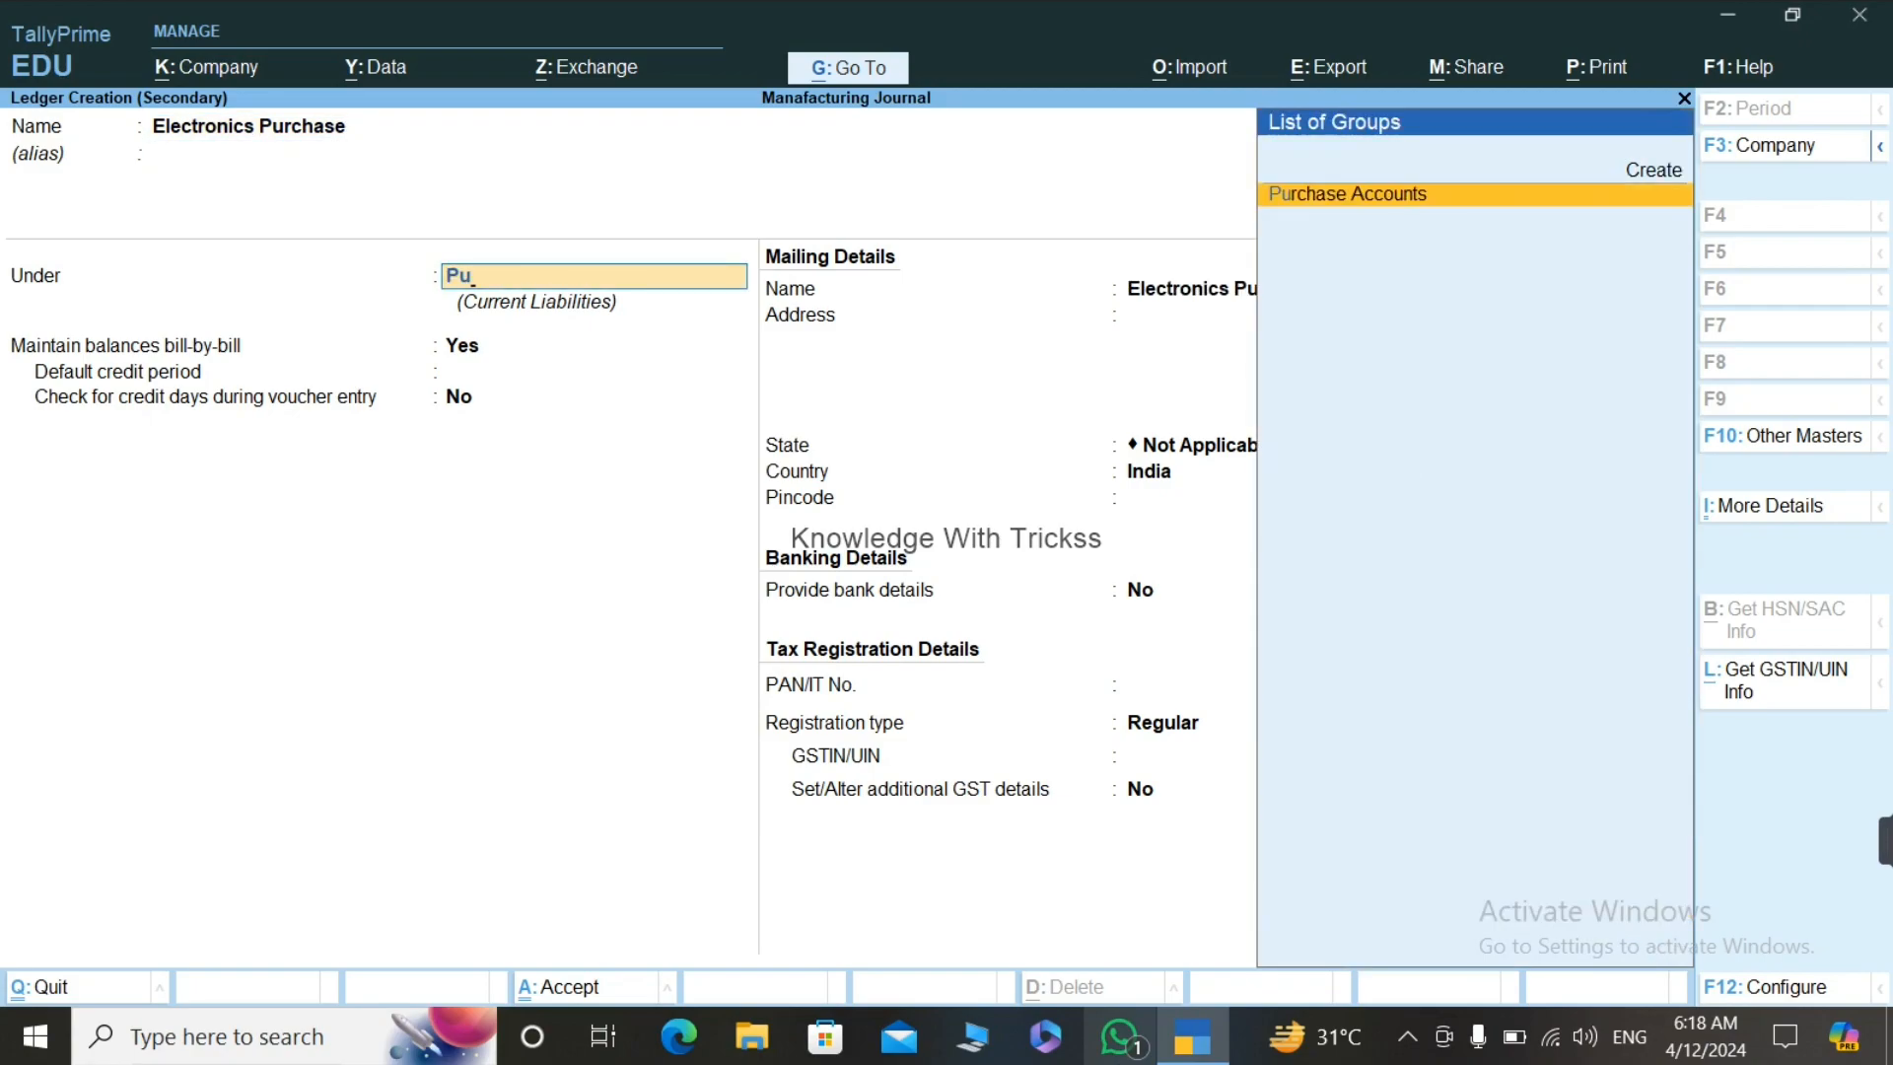
key(Return)
key(ctrl+a)
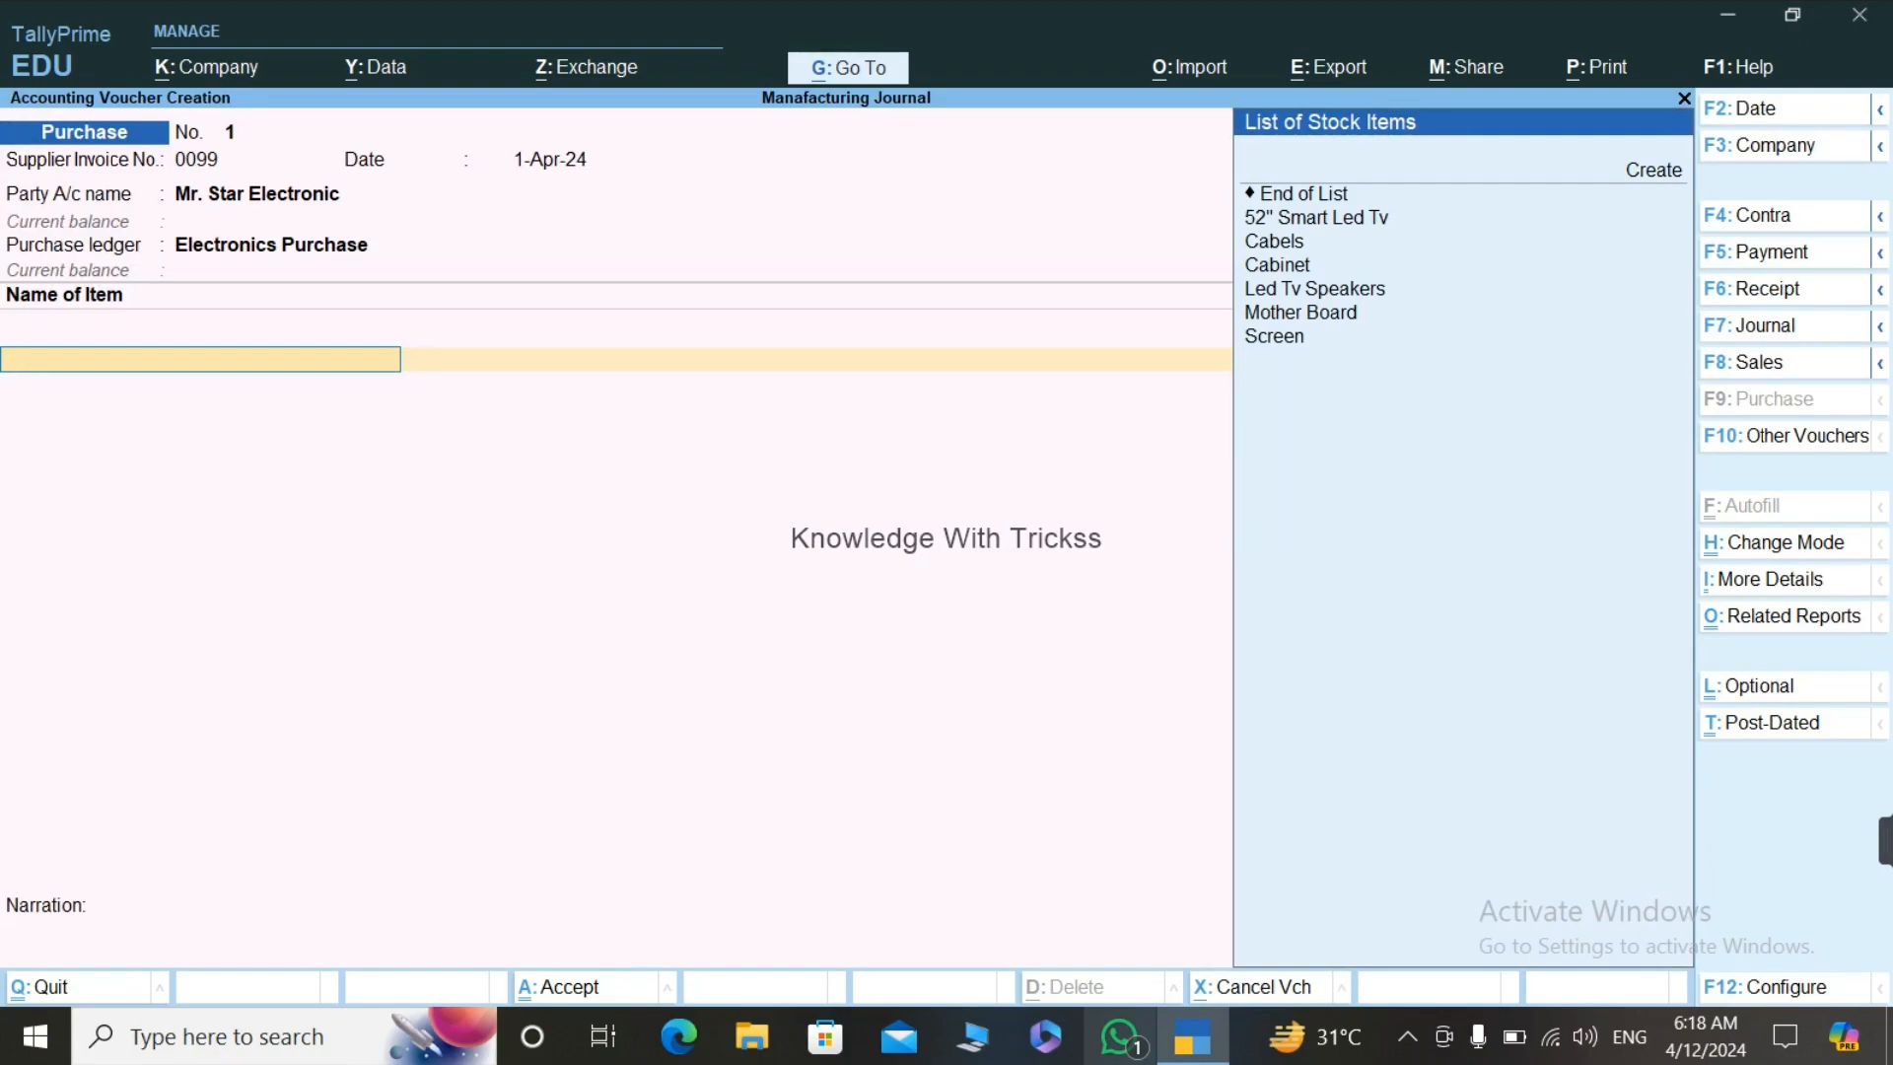
Step: Add the item Cabels to the purchase voucher with quantity 10 nos at a rate of 500
key(Down)
key(Down)
key(Down)
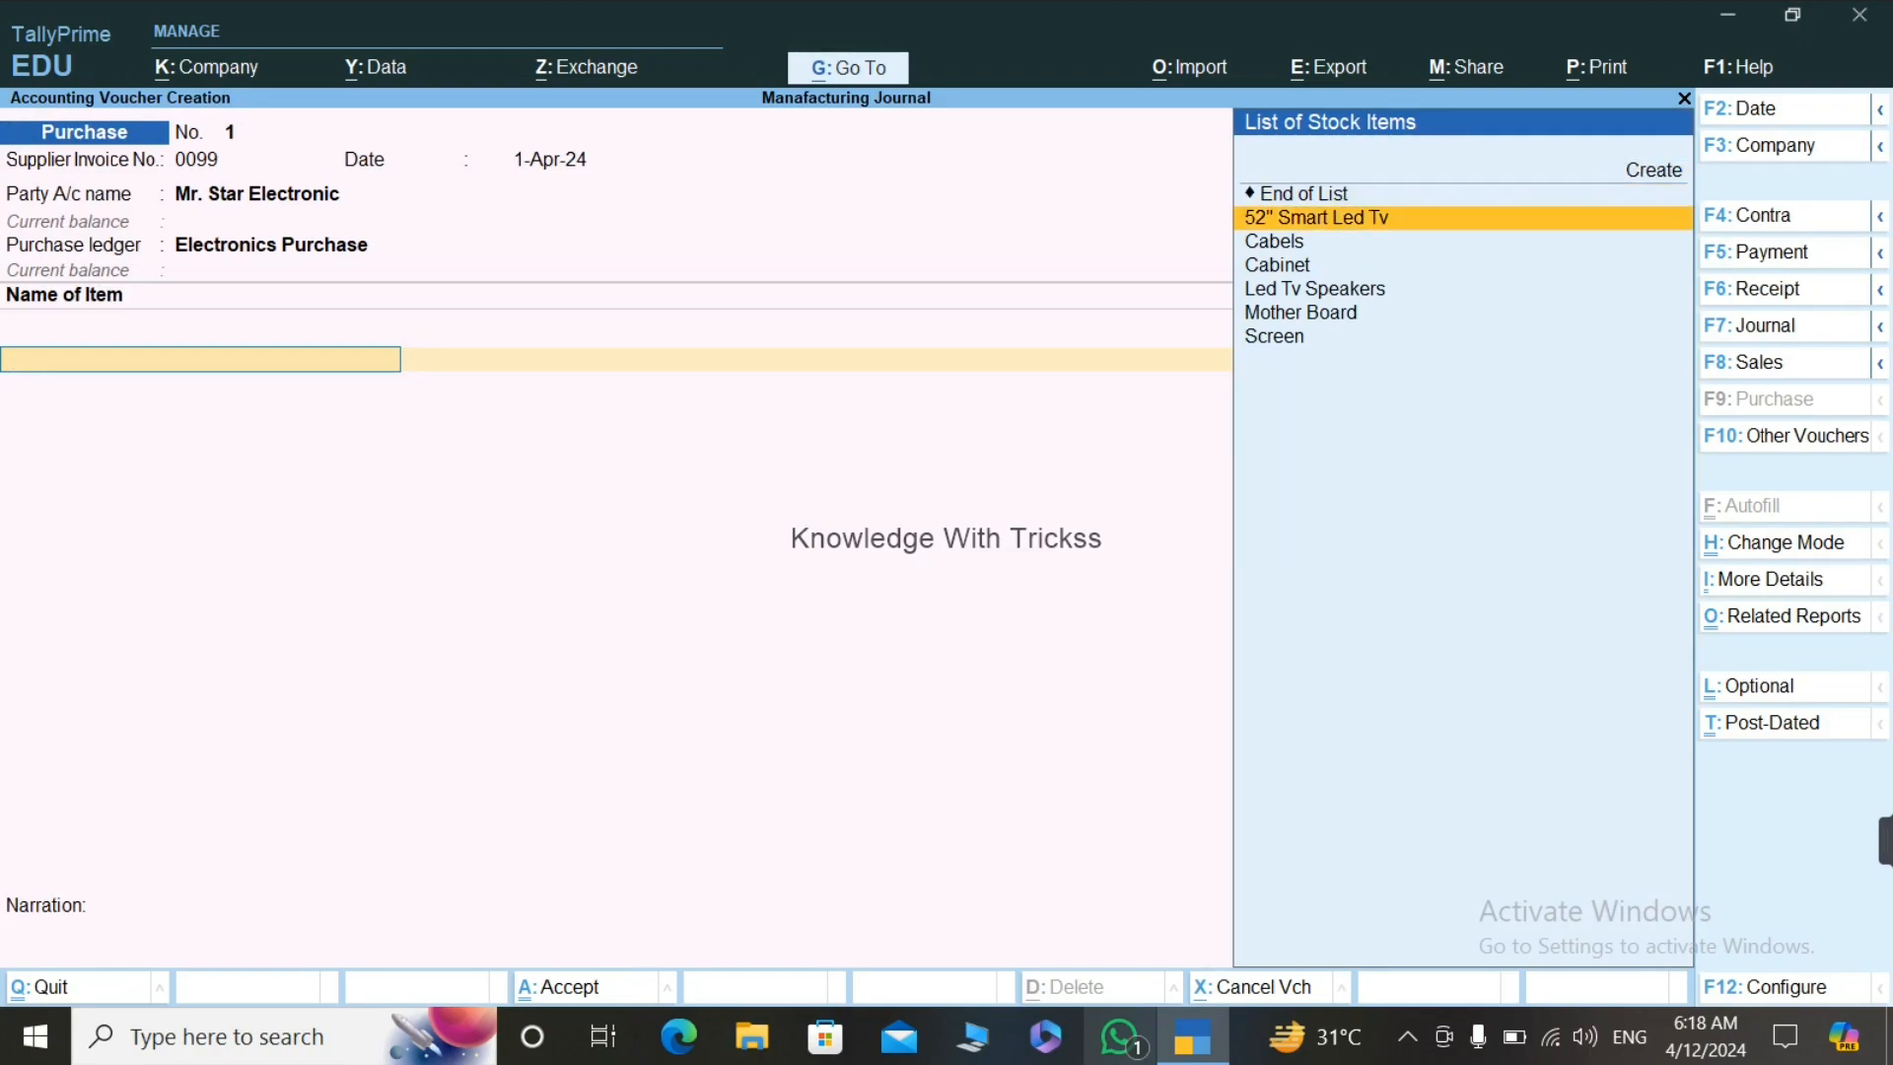
key(Down)
key(Return)
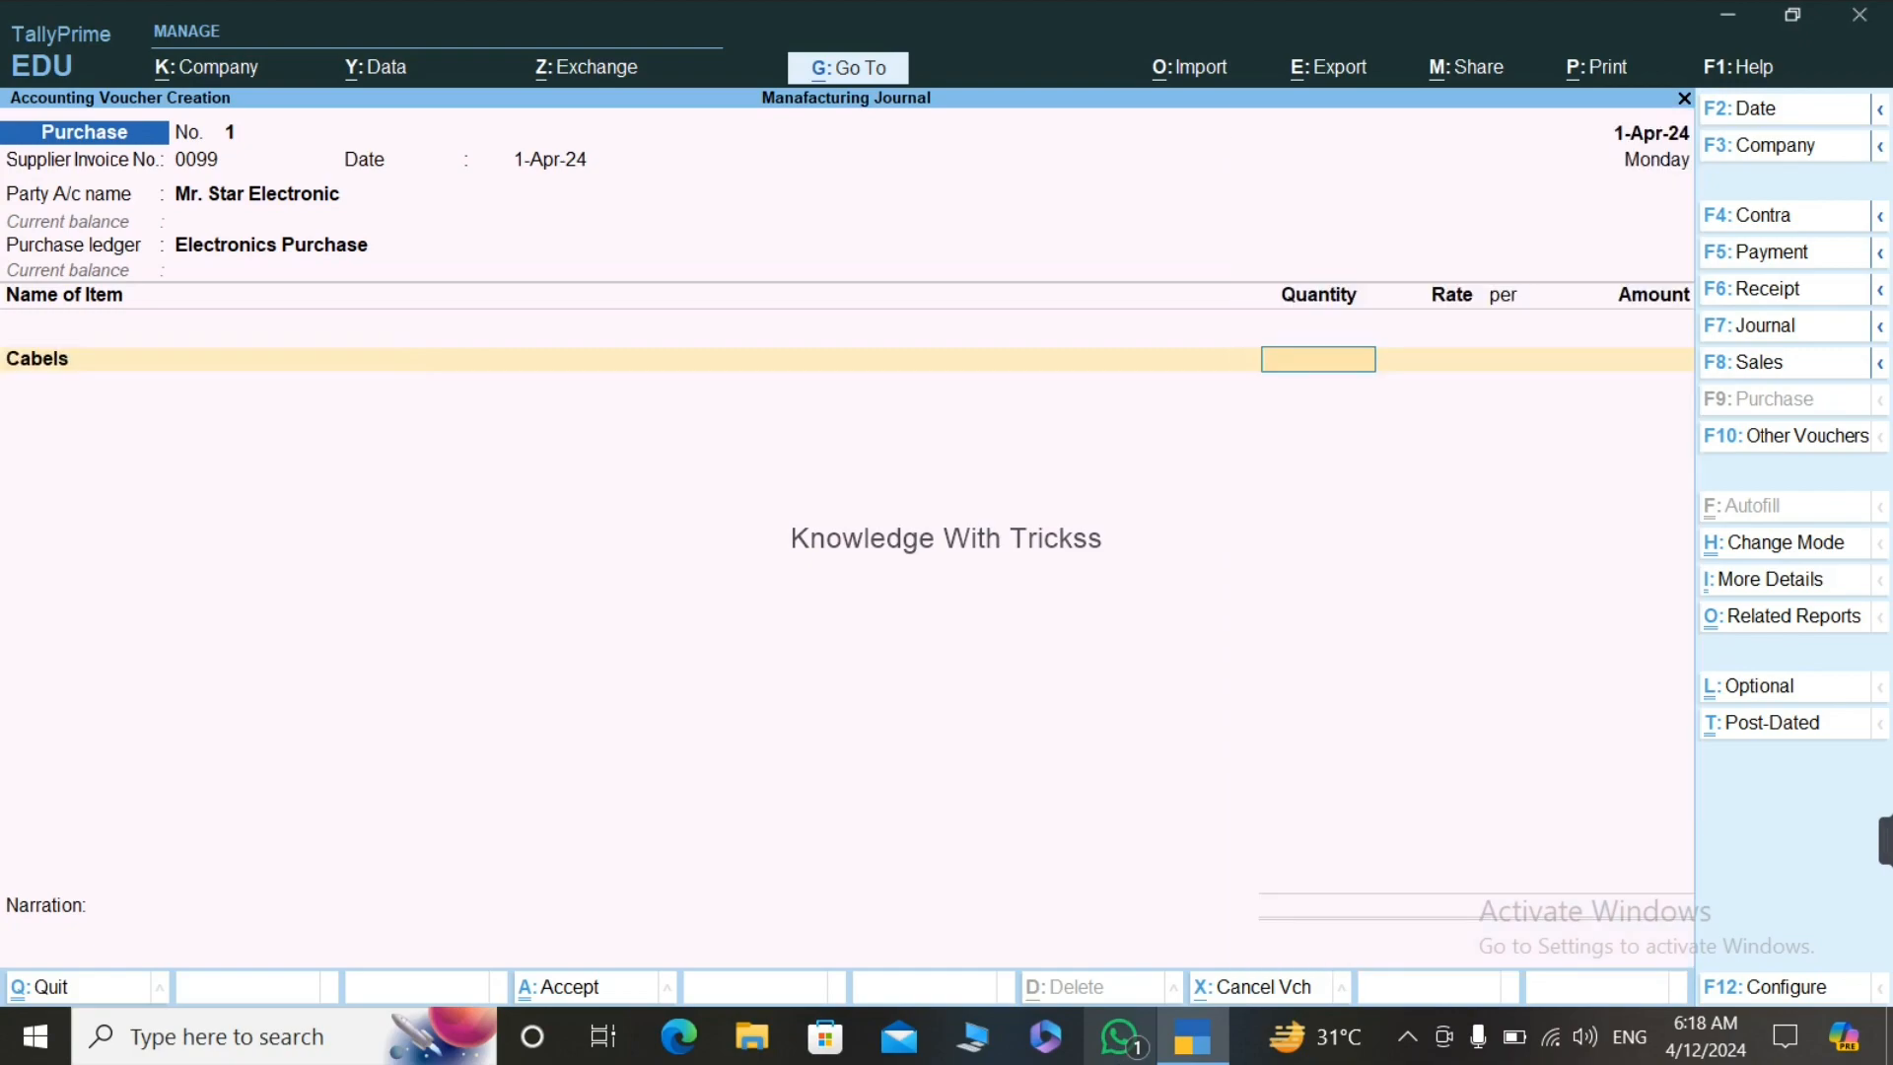
text(10)
key(Return)
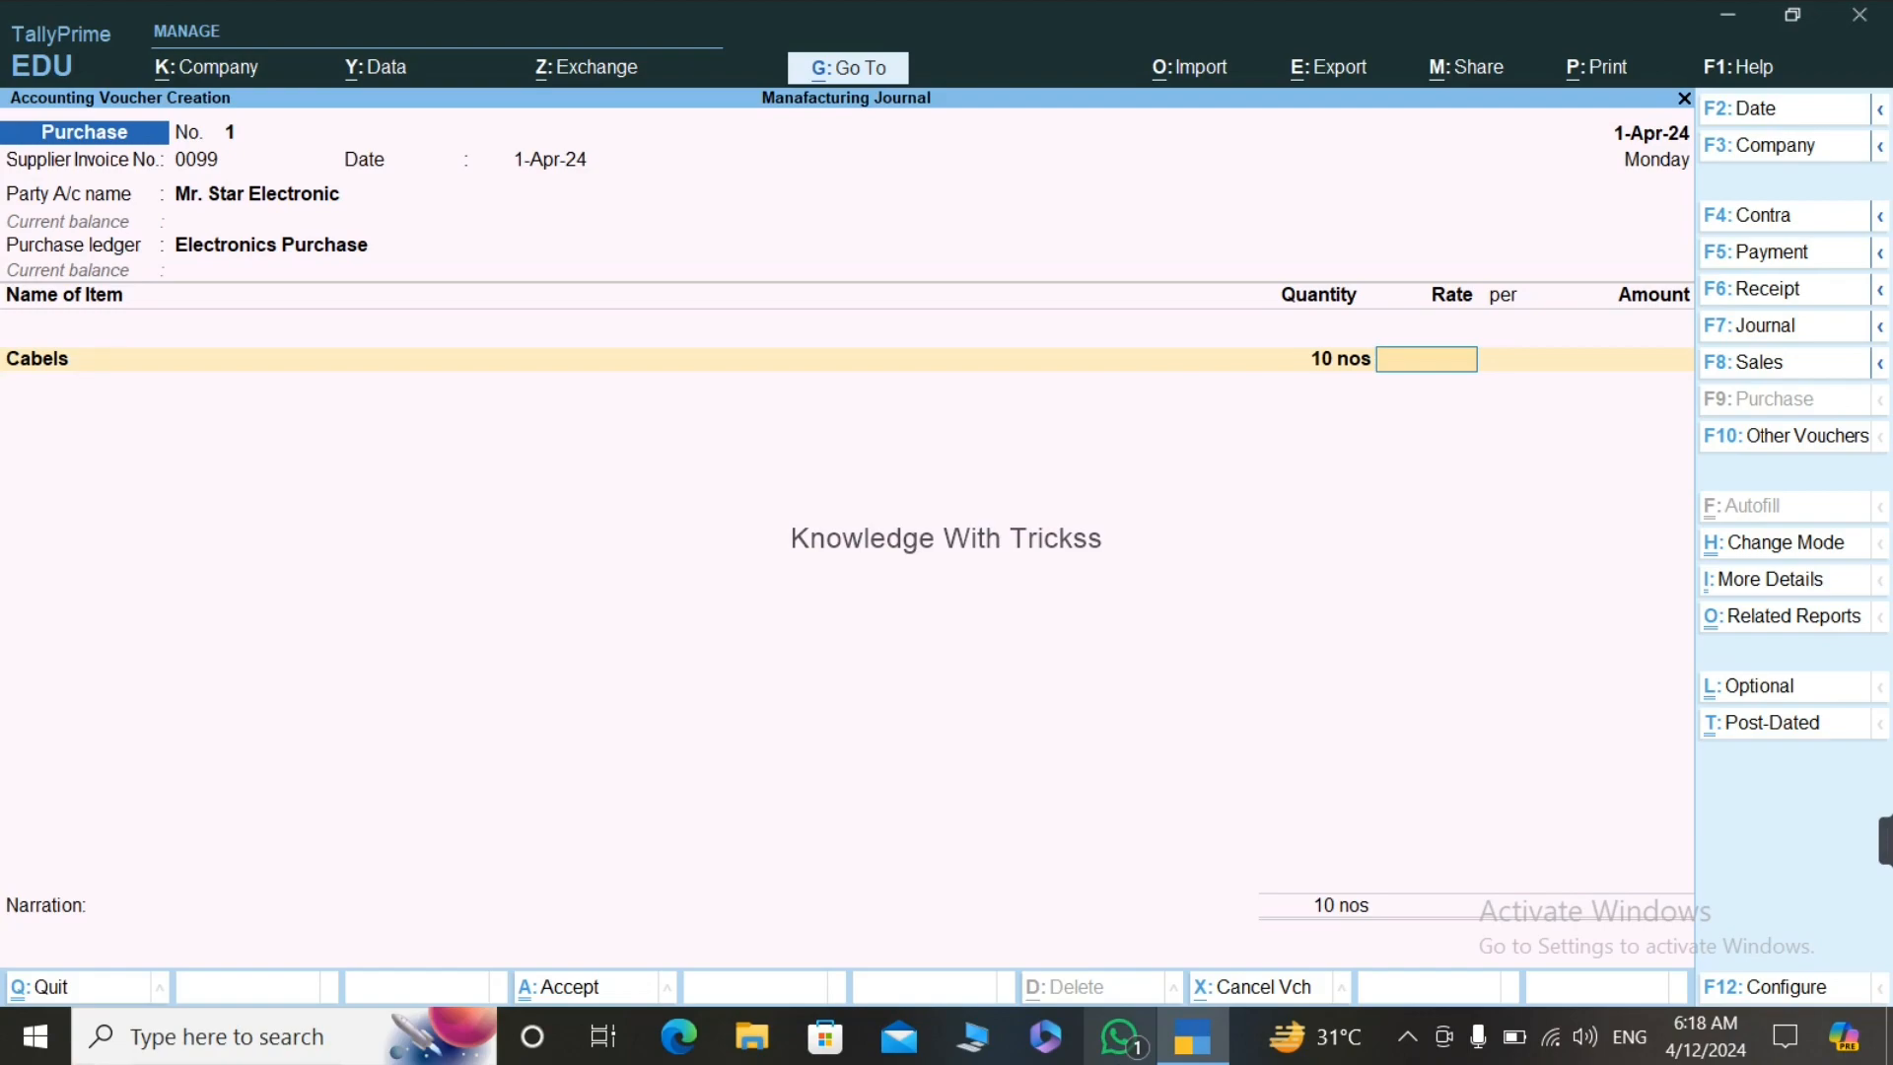
text(500)
key(Return)
key(Return)
key(Return)
Step: Add the item Cabinet to the purchase voucher with quantity 10 nos at a rate of 1,500
key(Down)
key(Down)
key(Down)
key(Down)
key(Return)
text(10)
key(Return)
text(1500)
key(Return)
key(Return)
key(Return)
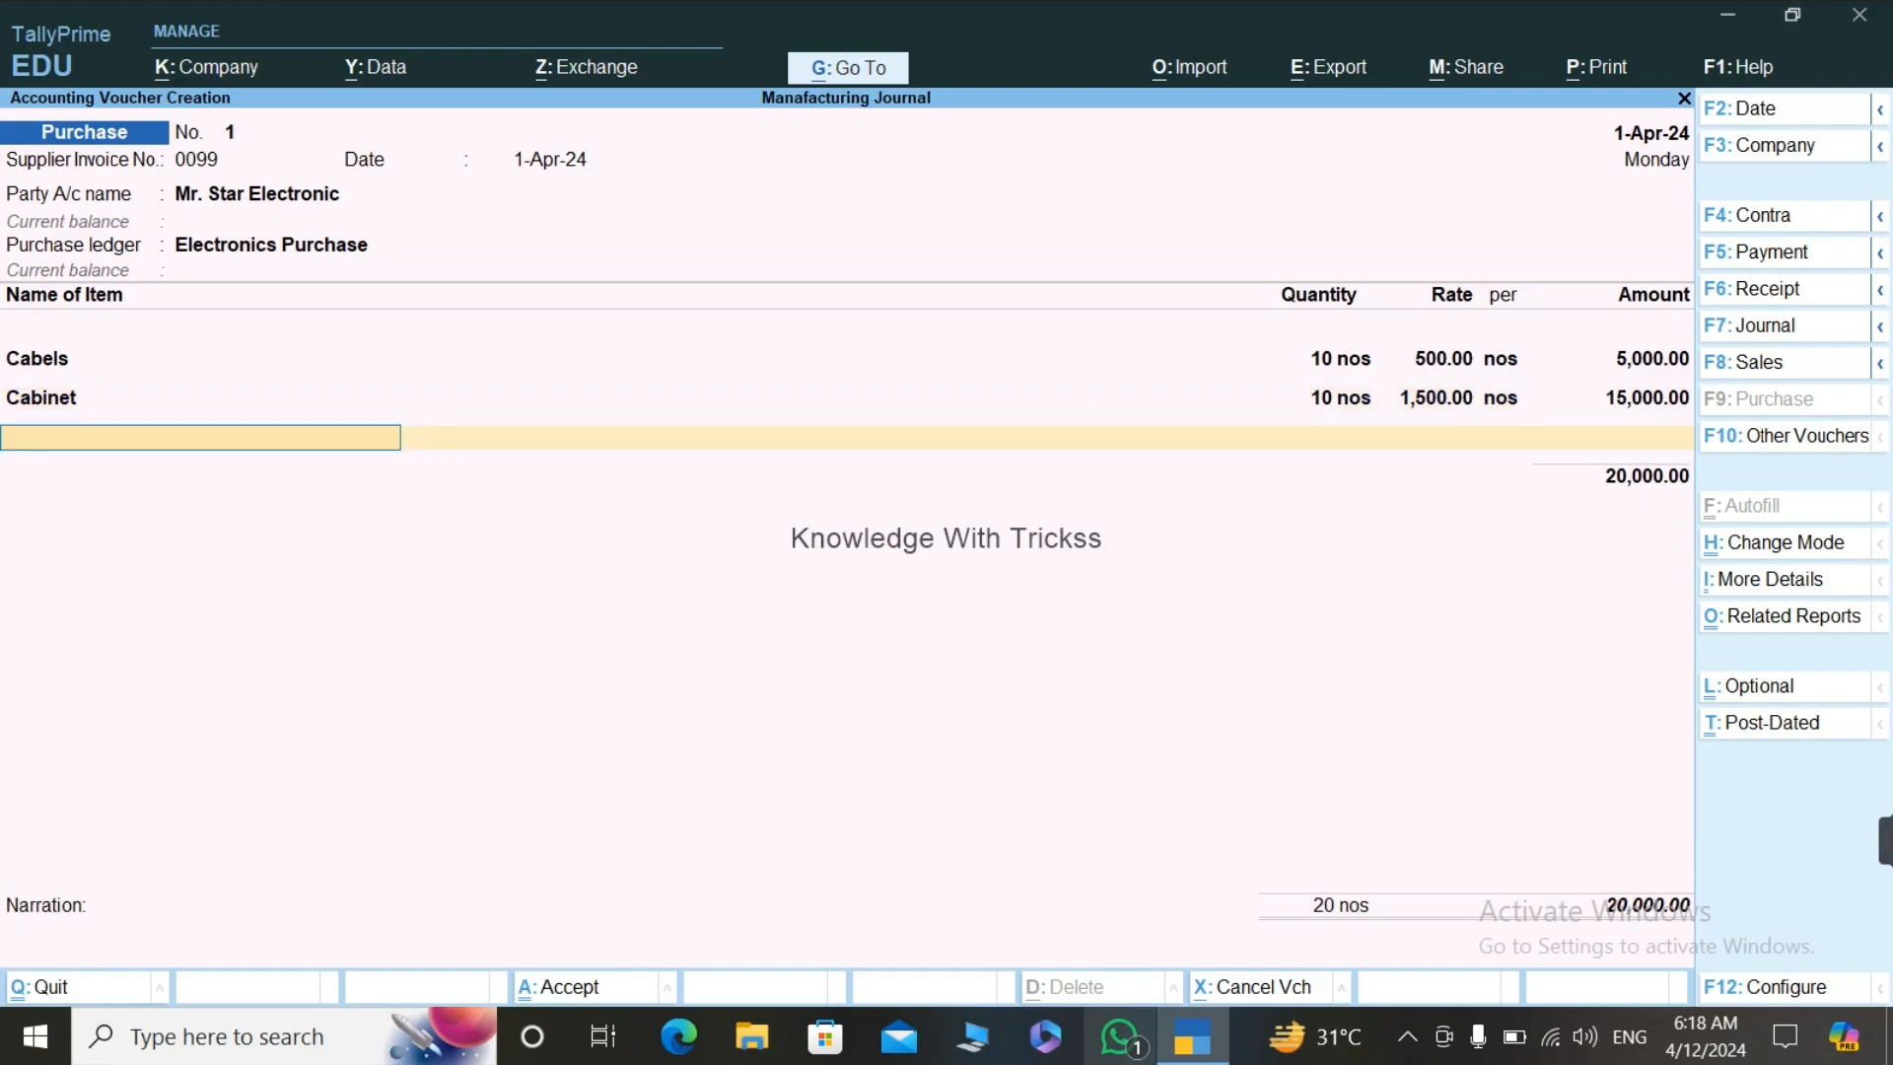
Step: Add the item Led Tv Speakers to the purchase voucher with quantity 20 nos at a rate of 500
key(Up)
key(Down)
key(Down)
key(Down)
key(Down)
key(Down)
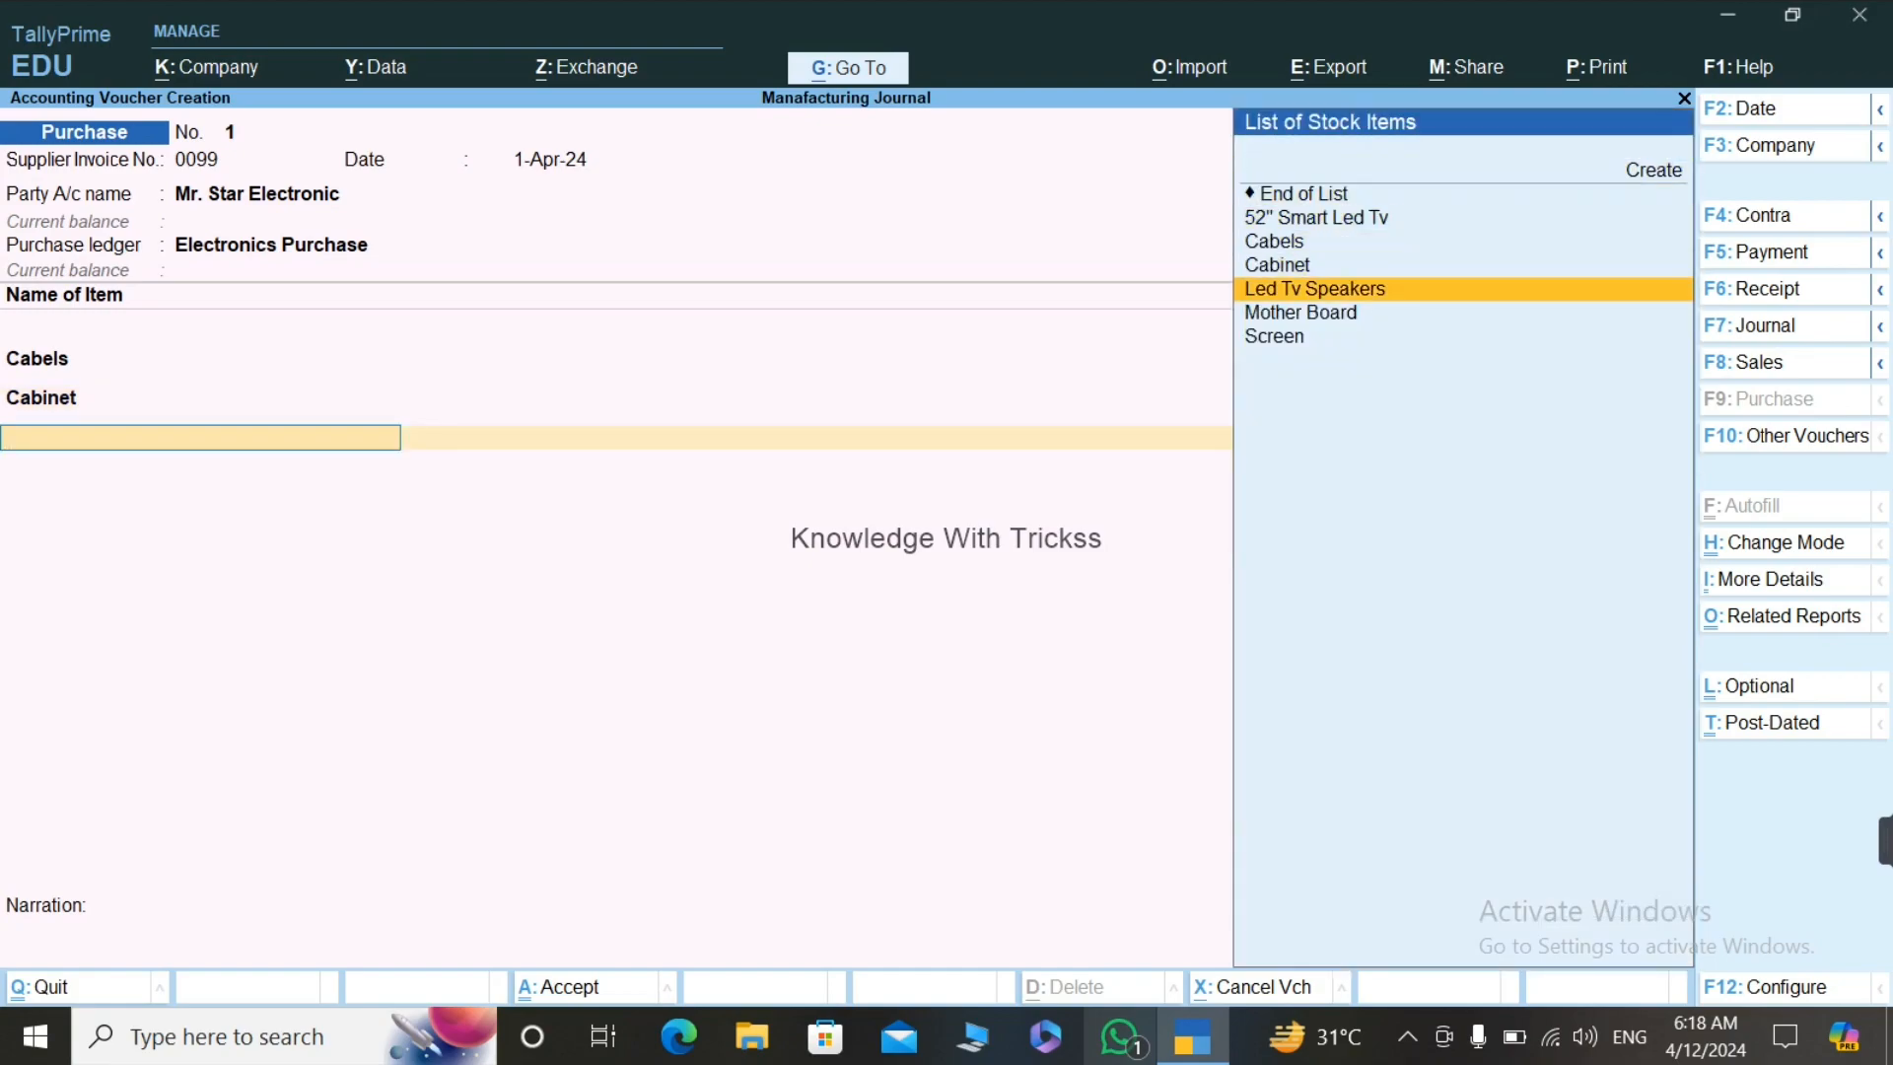
key(Return)
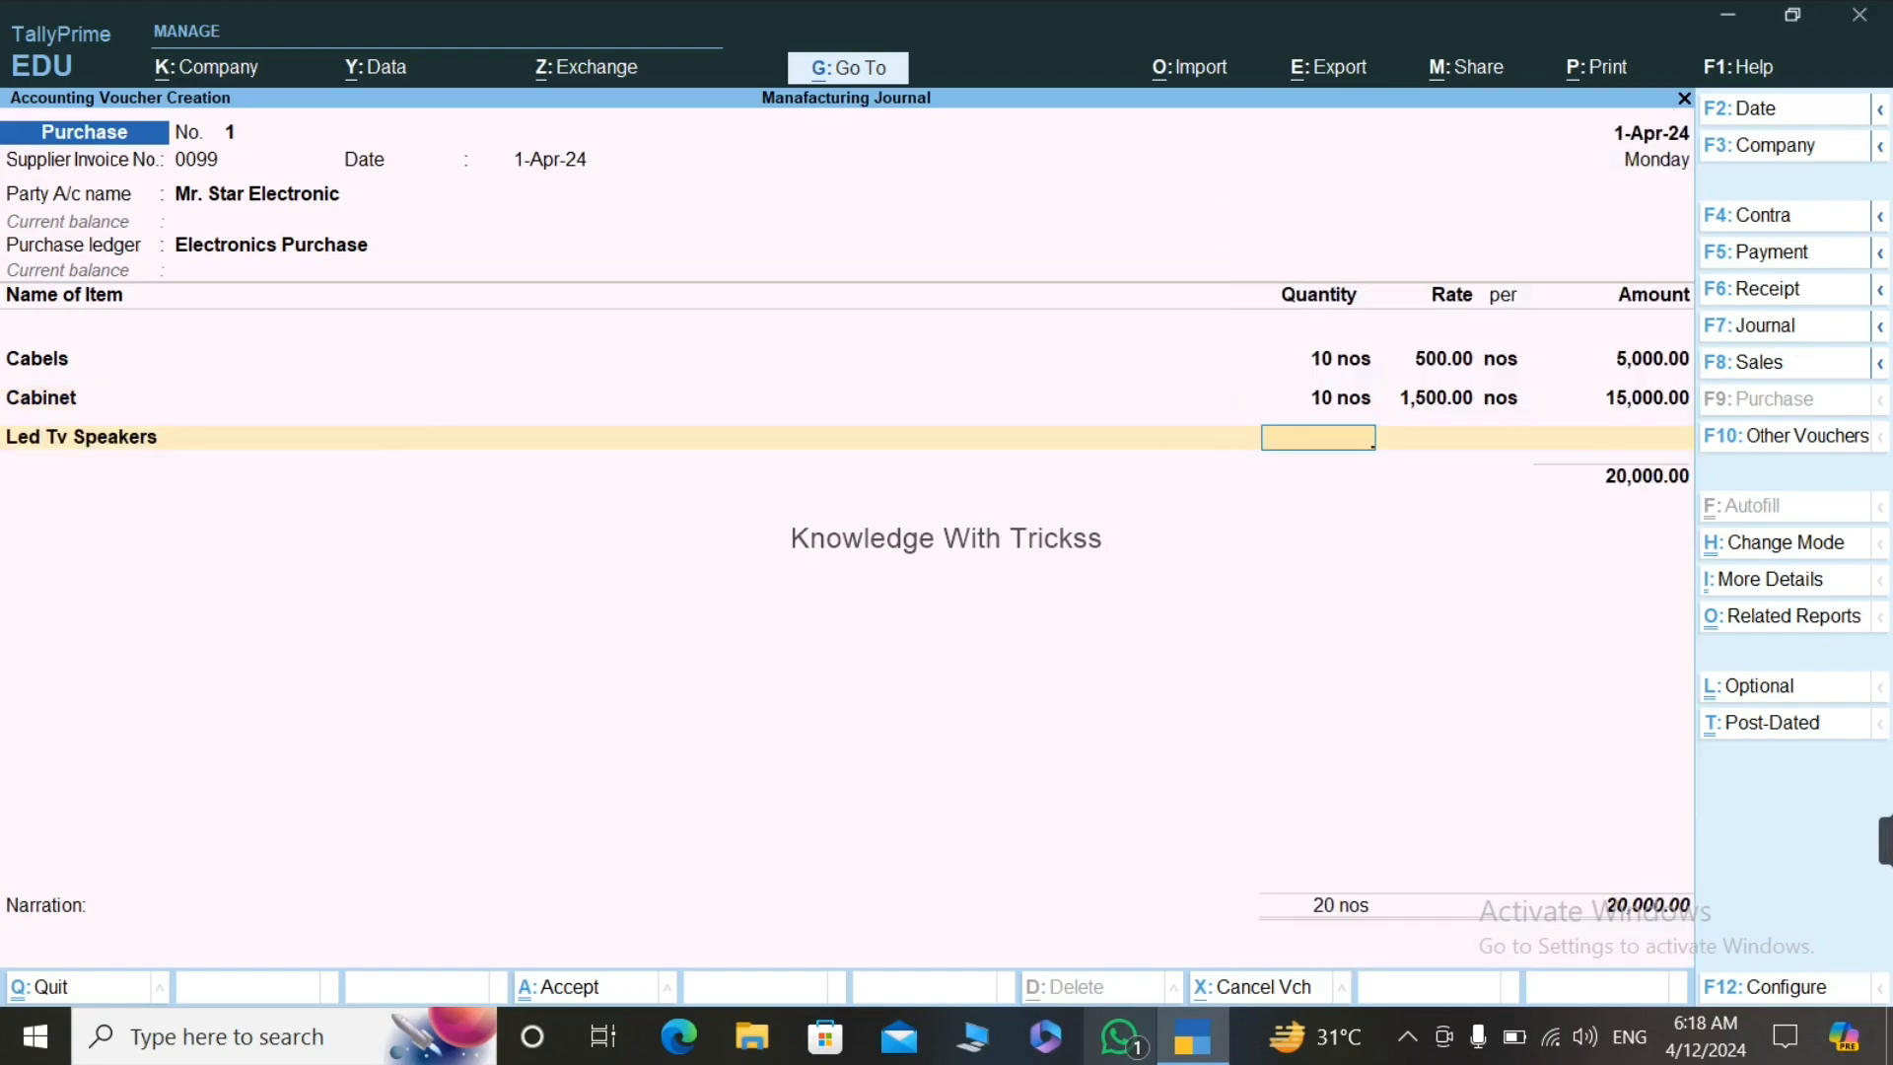
text(20)
key(Return)
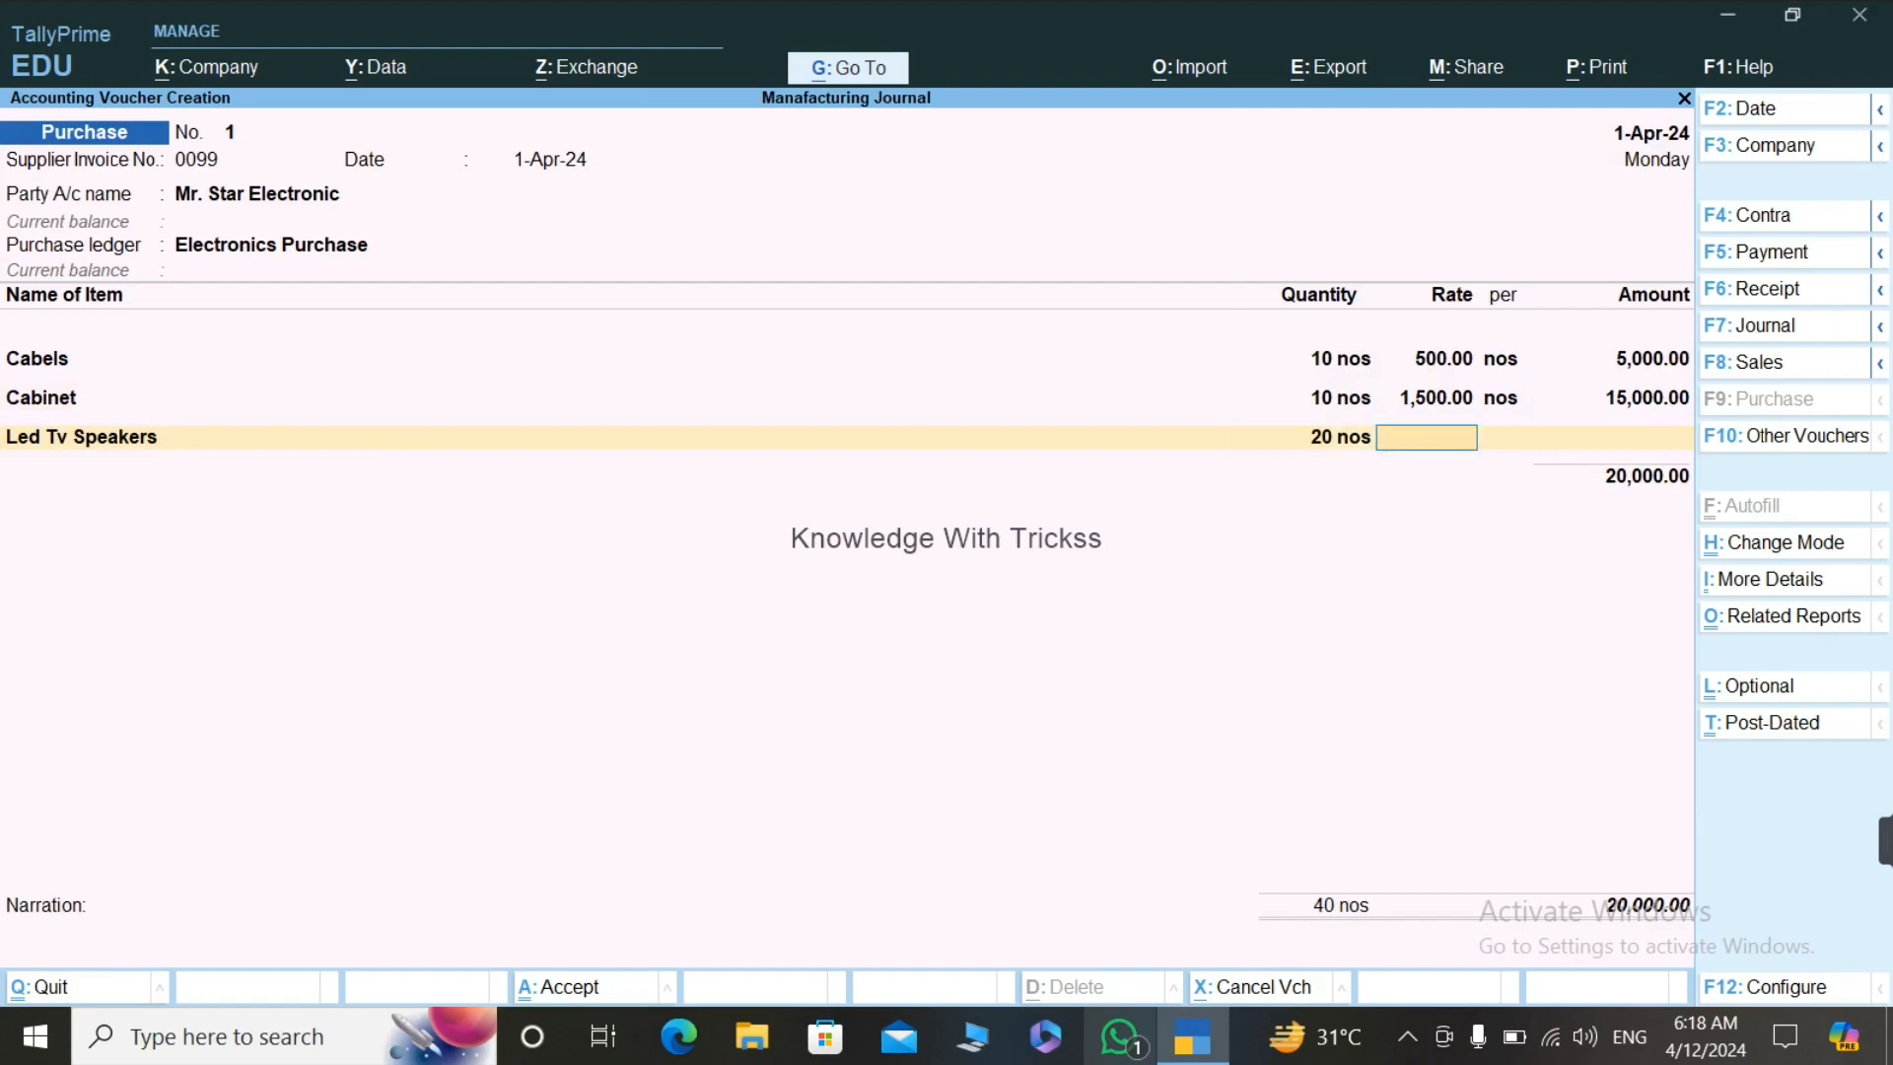
text(500)
key(Return)
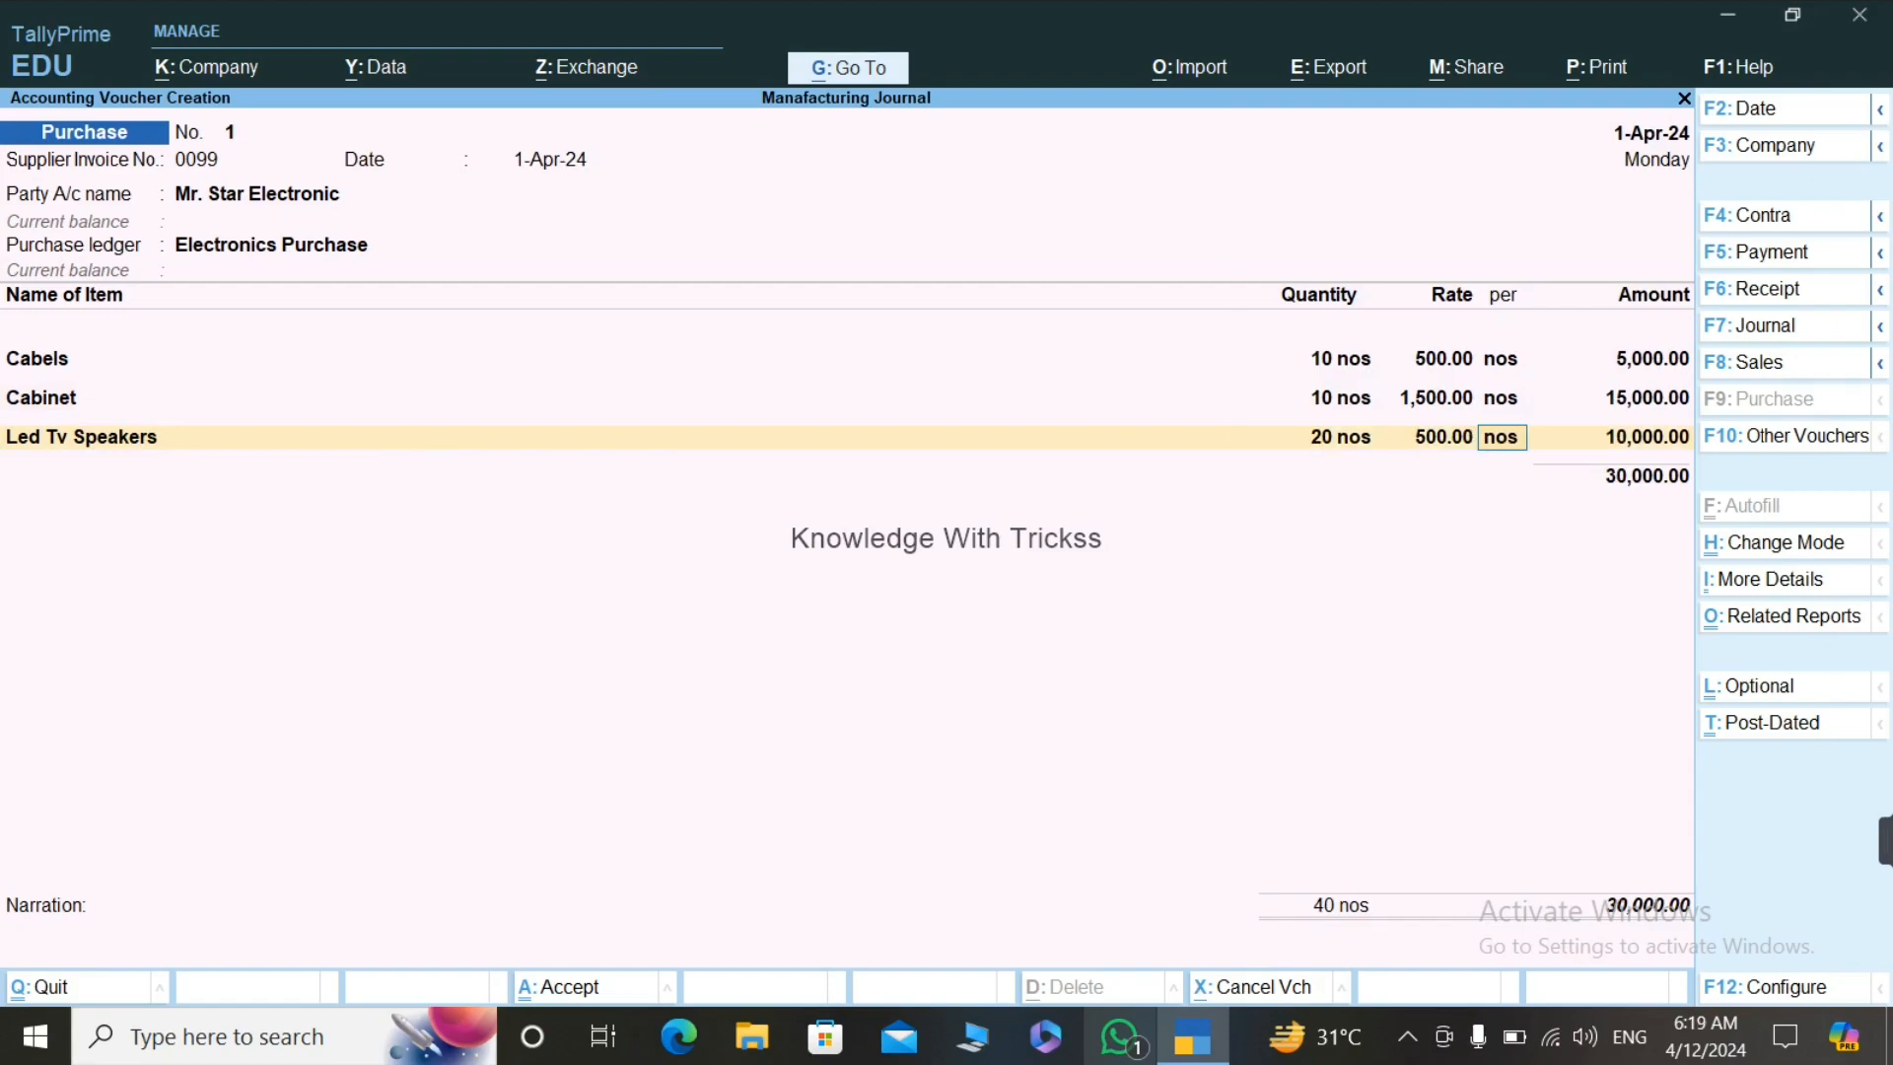
key(Return)
key(Return)
Step: Add the item Mother Board to the purchase voucher with quantity 10 nos at a rate of 3,000
key(Down)
key(Down)
key(Down)
key(Down)
key(Down)
key(Down)
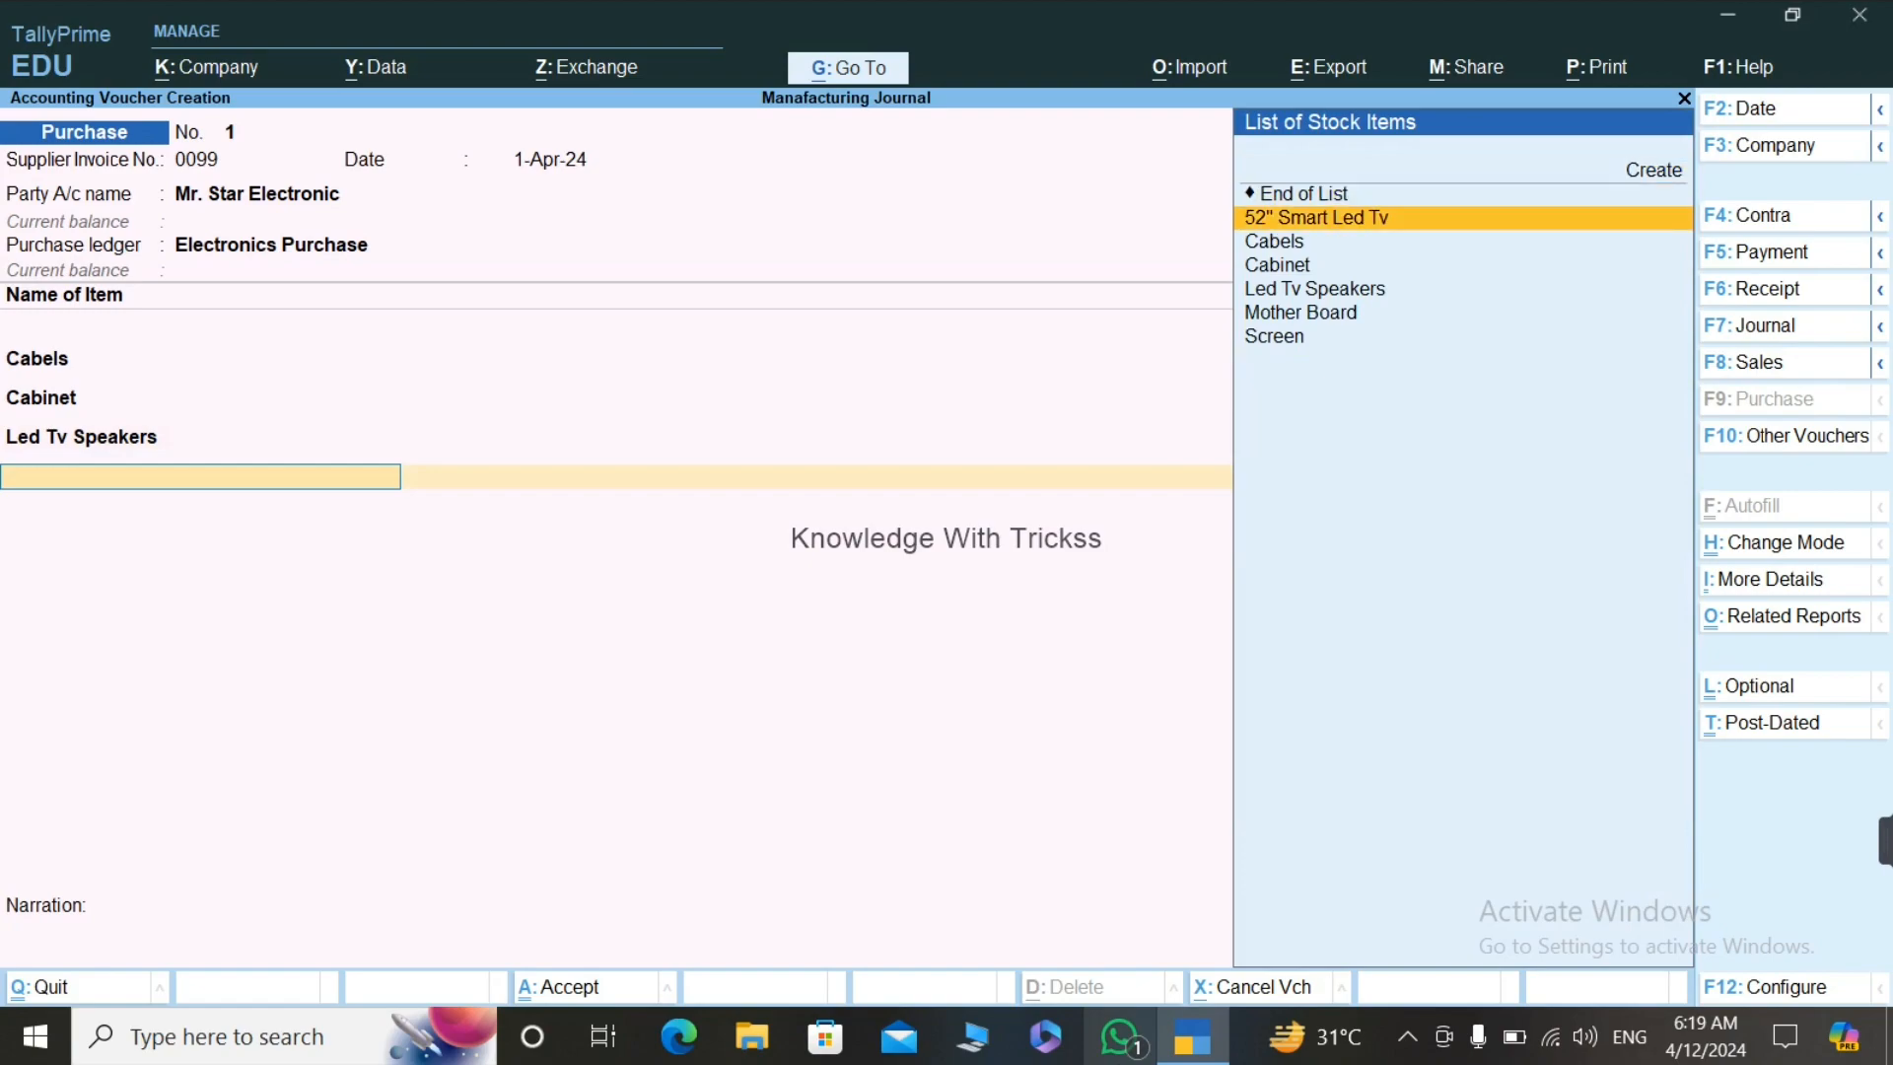
key(Up)
key(Return)
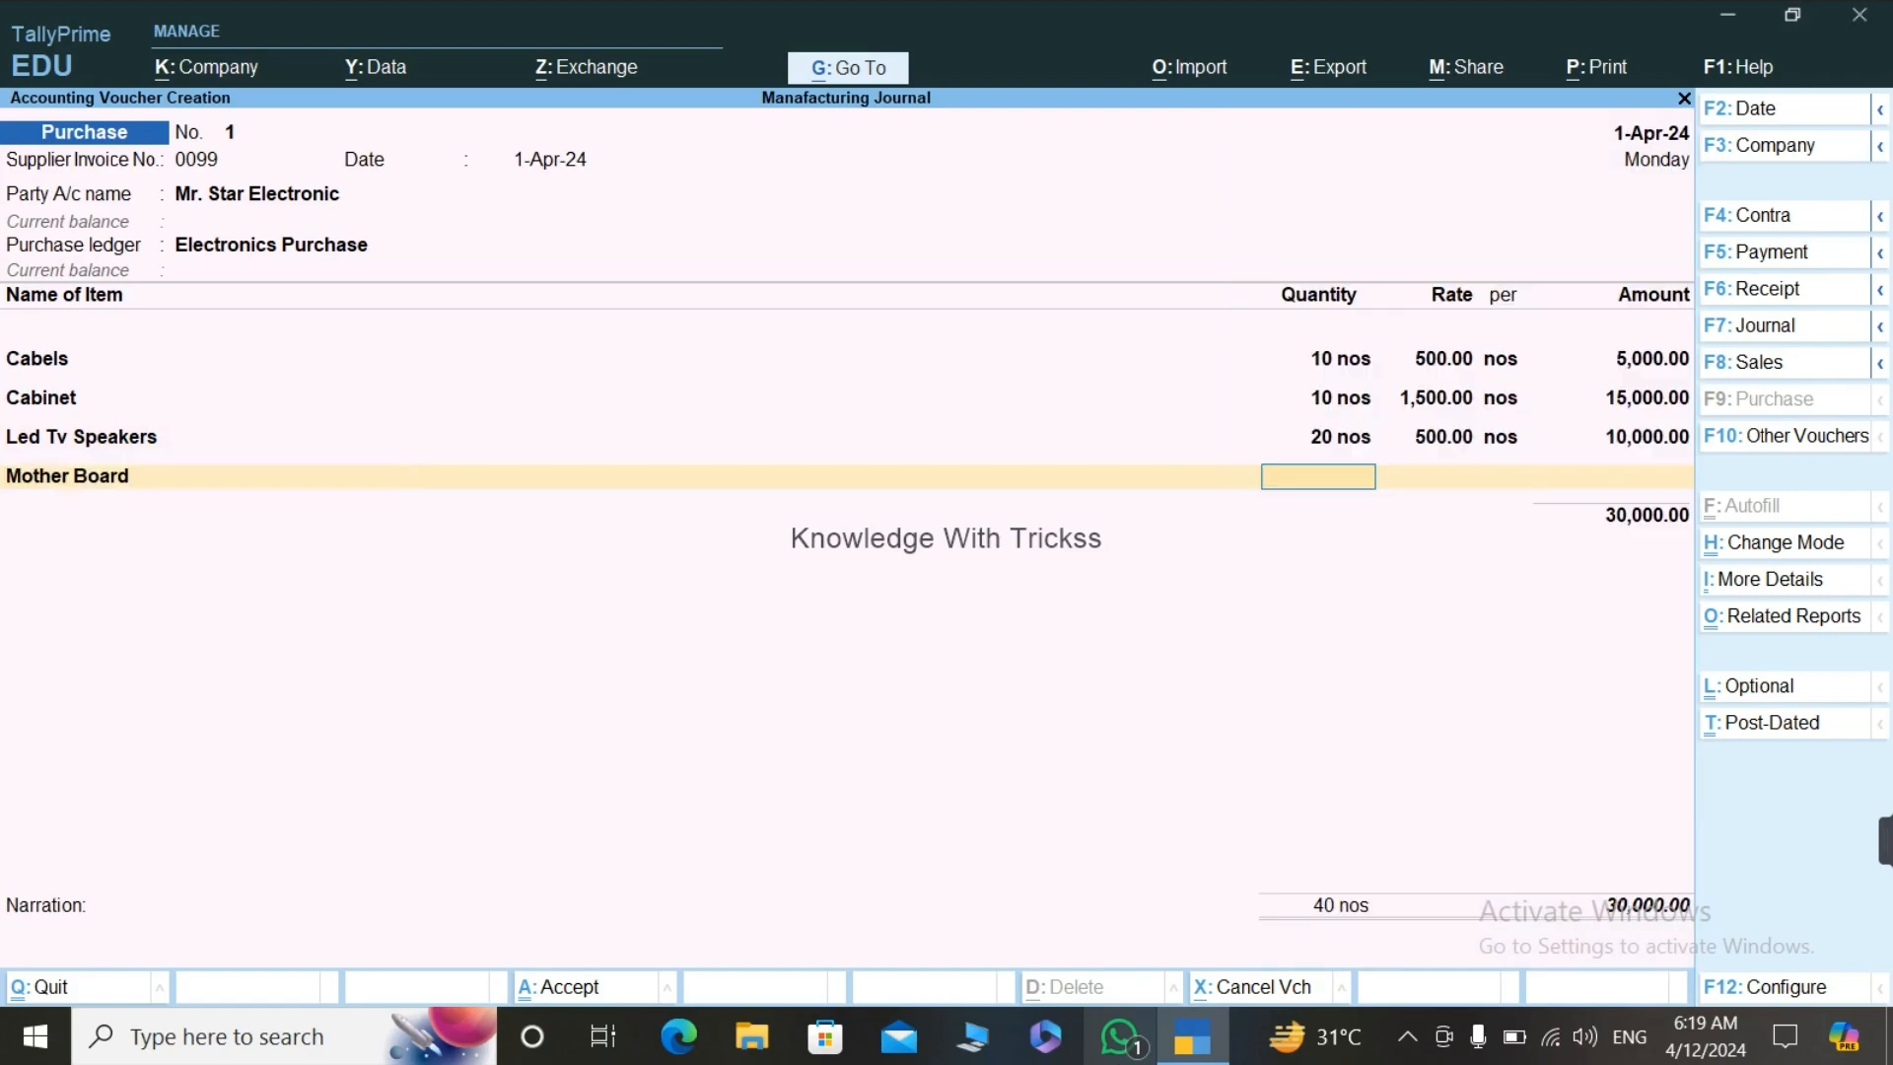
text(10)
key(Return)
text(3000)
key(Return)
key(Return)
key(Return)
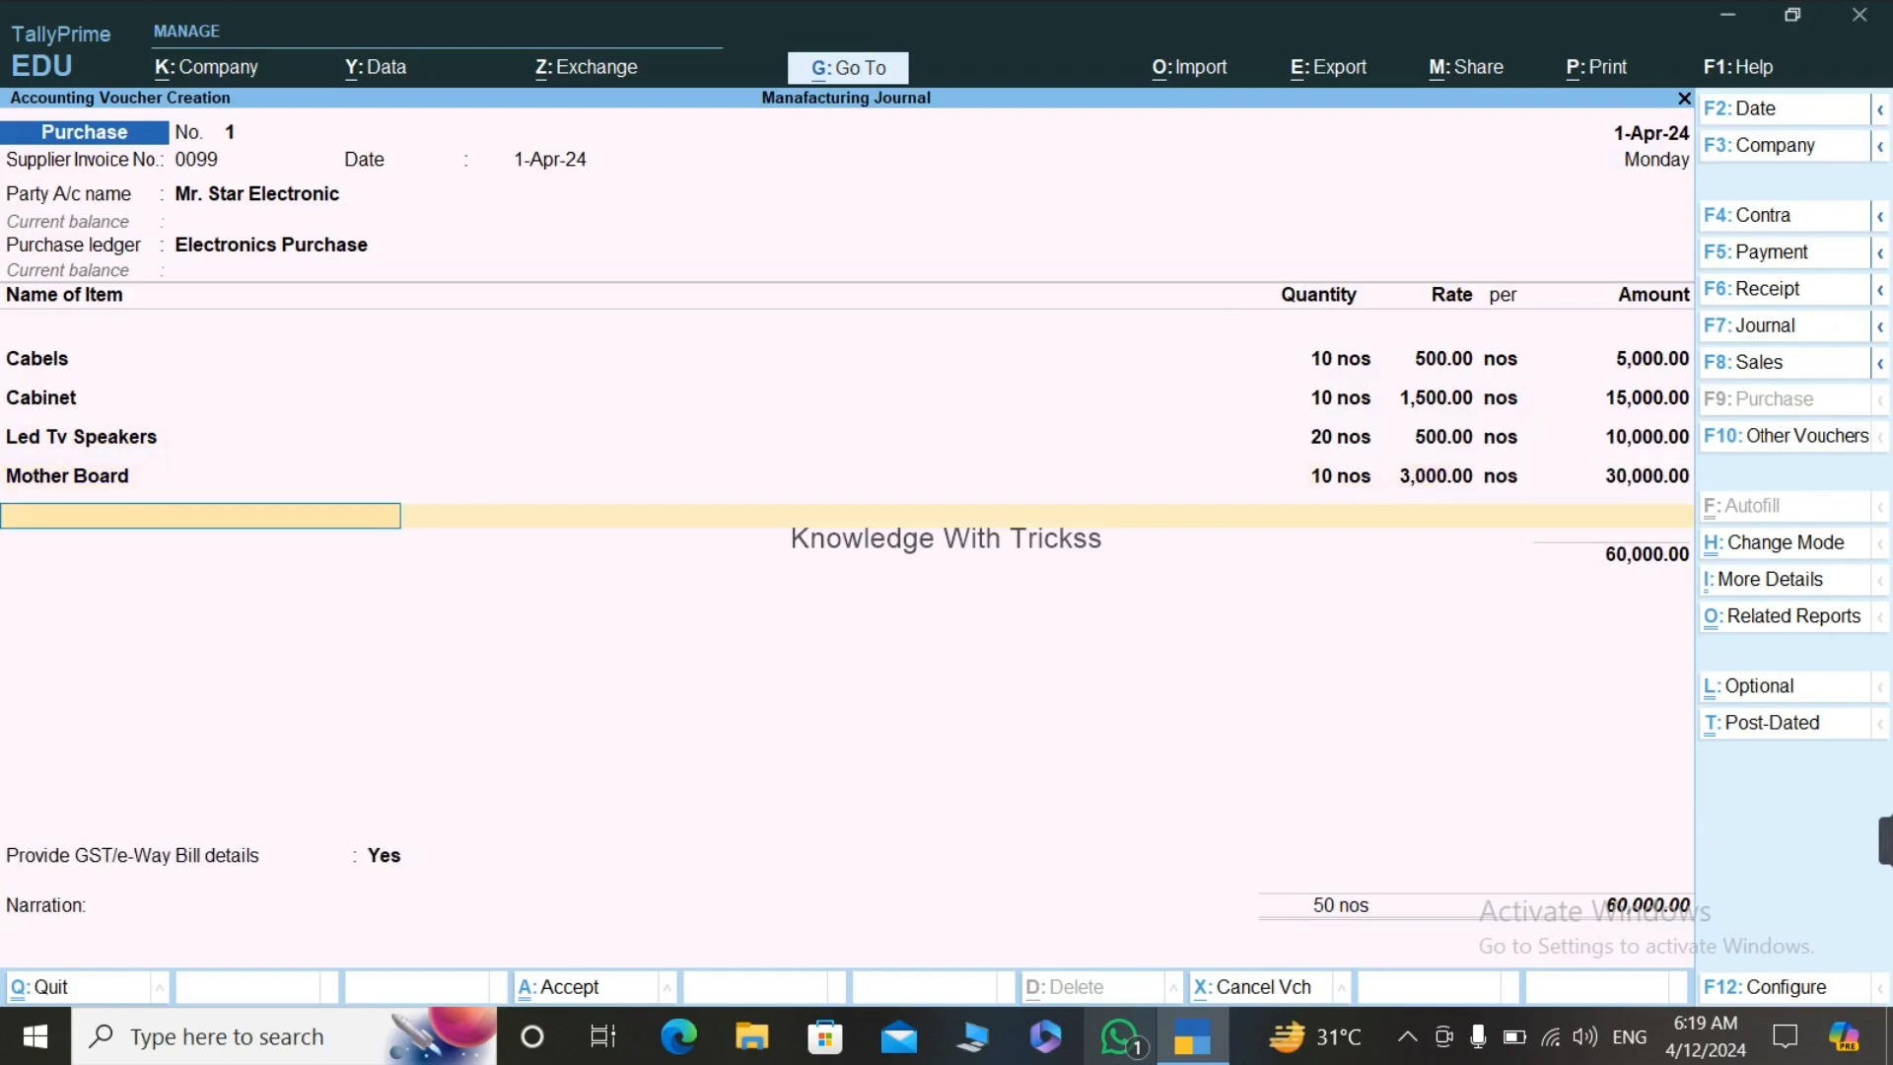
Step: Add the item Screen to the purchase voucher with quantity 10 nos at a rate of 3,000
key(Down)
key(Down)
key(Down)
key(Down)
key(Down)
key(Down)
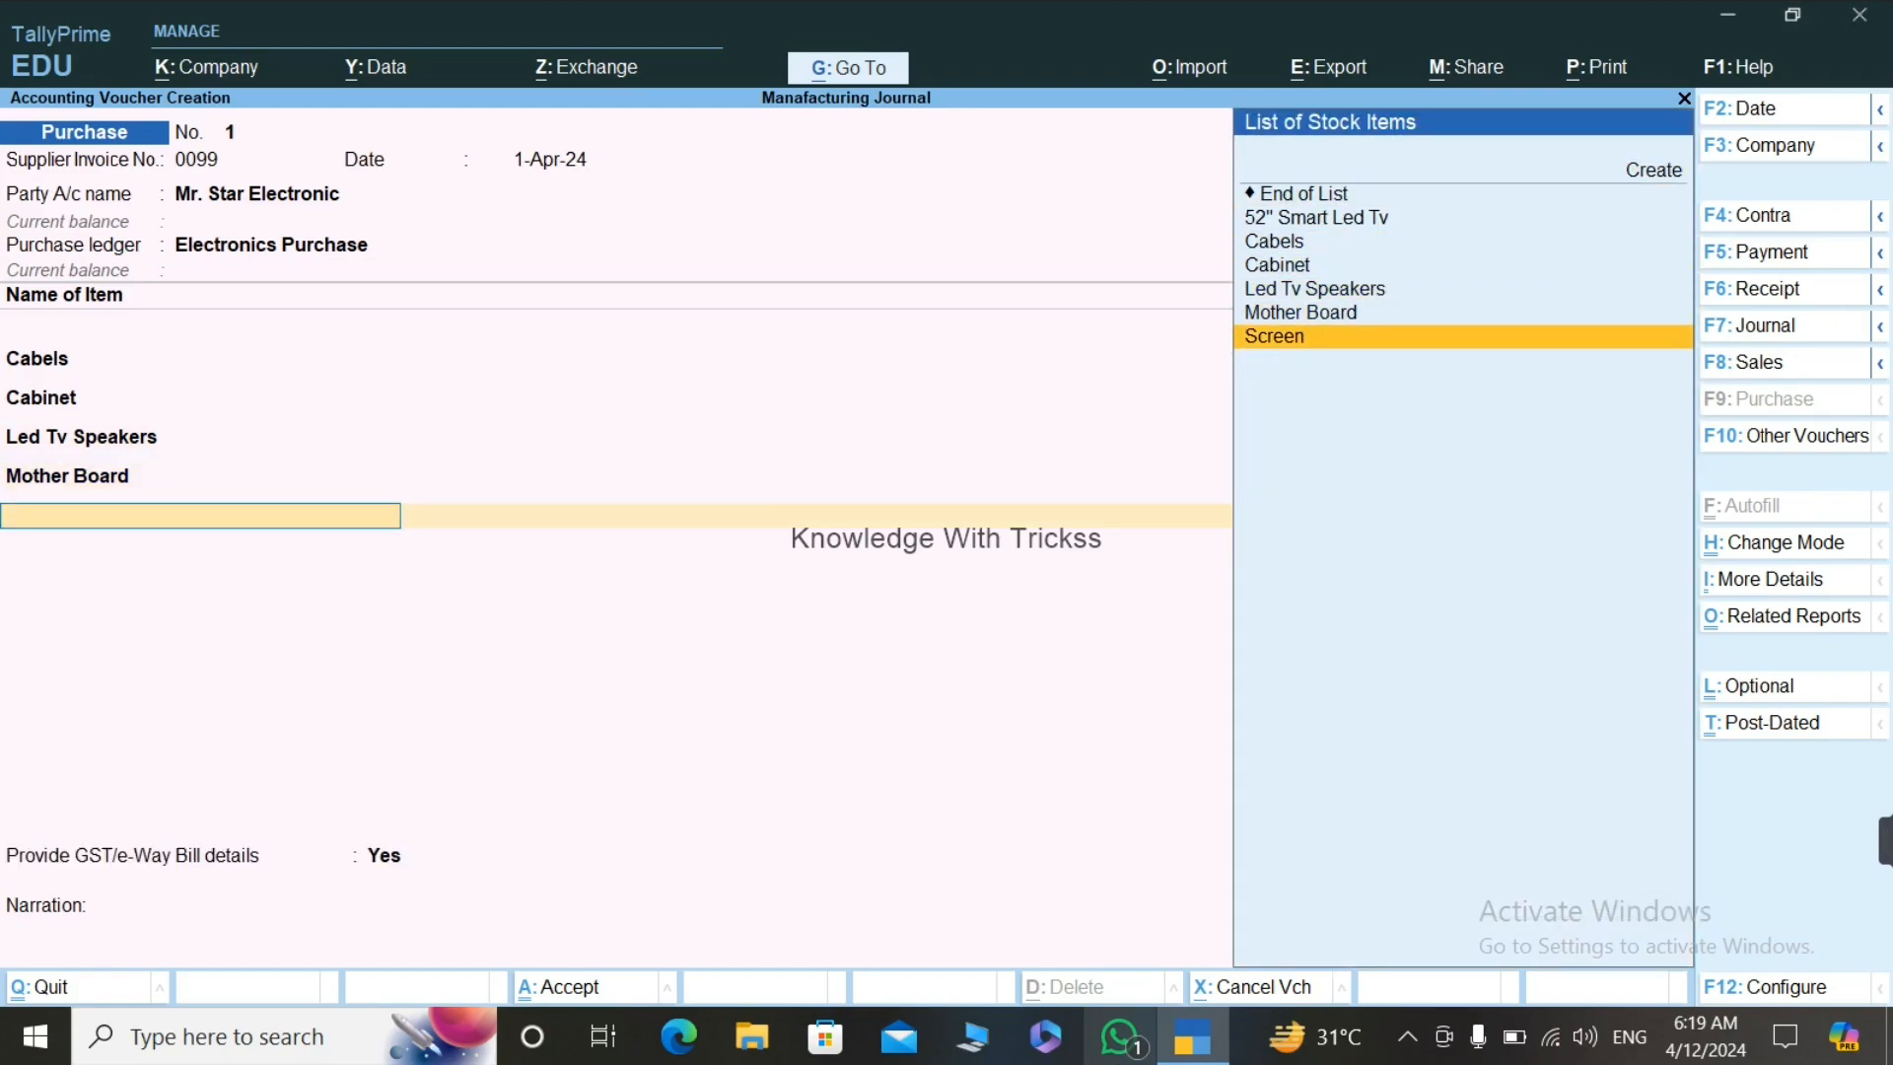
key(Return)
text(10)
key(Return)
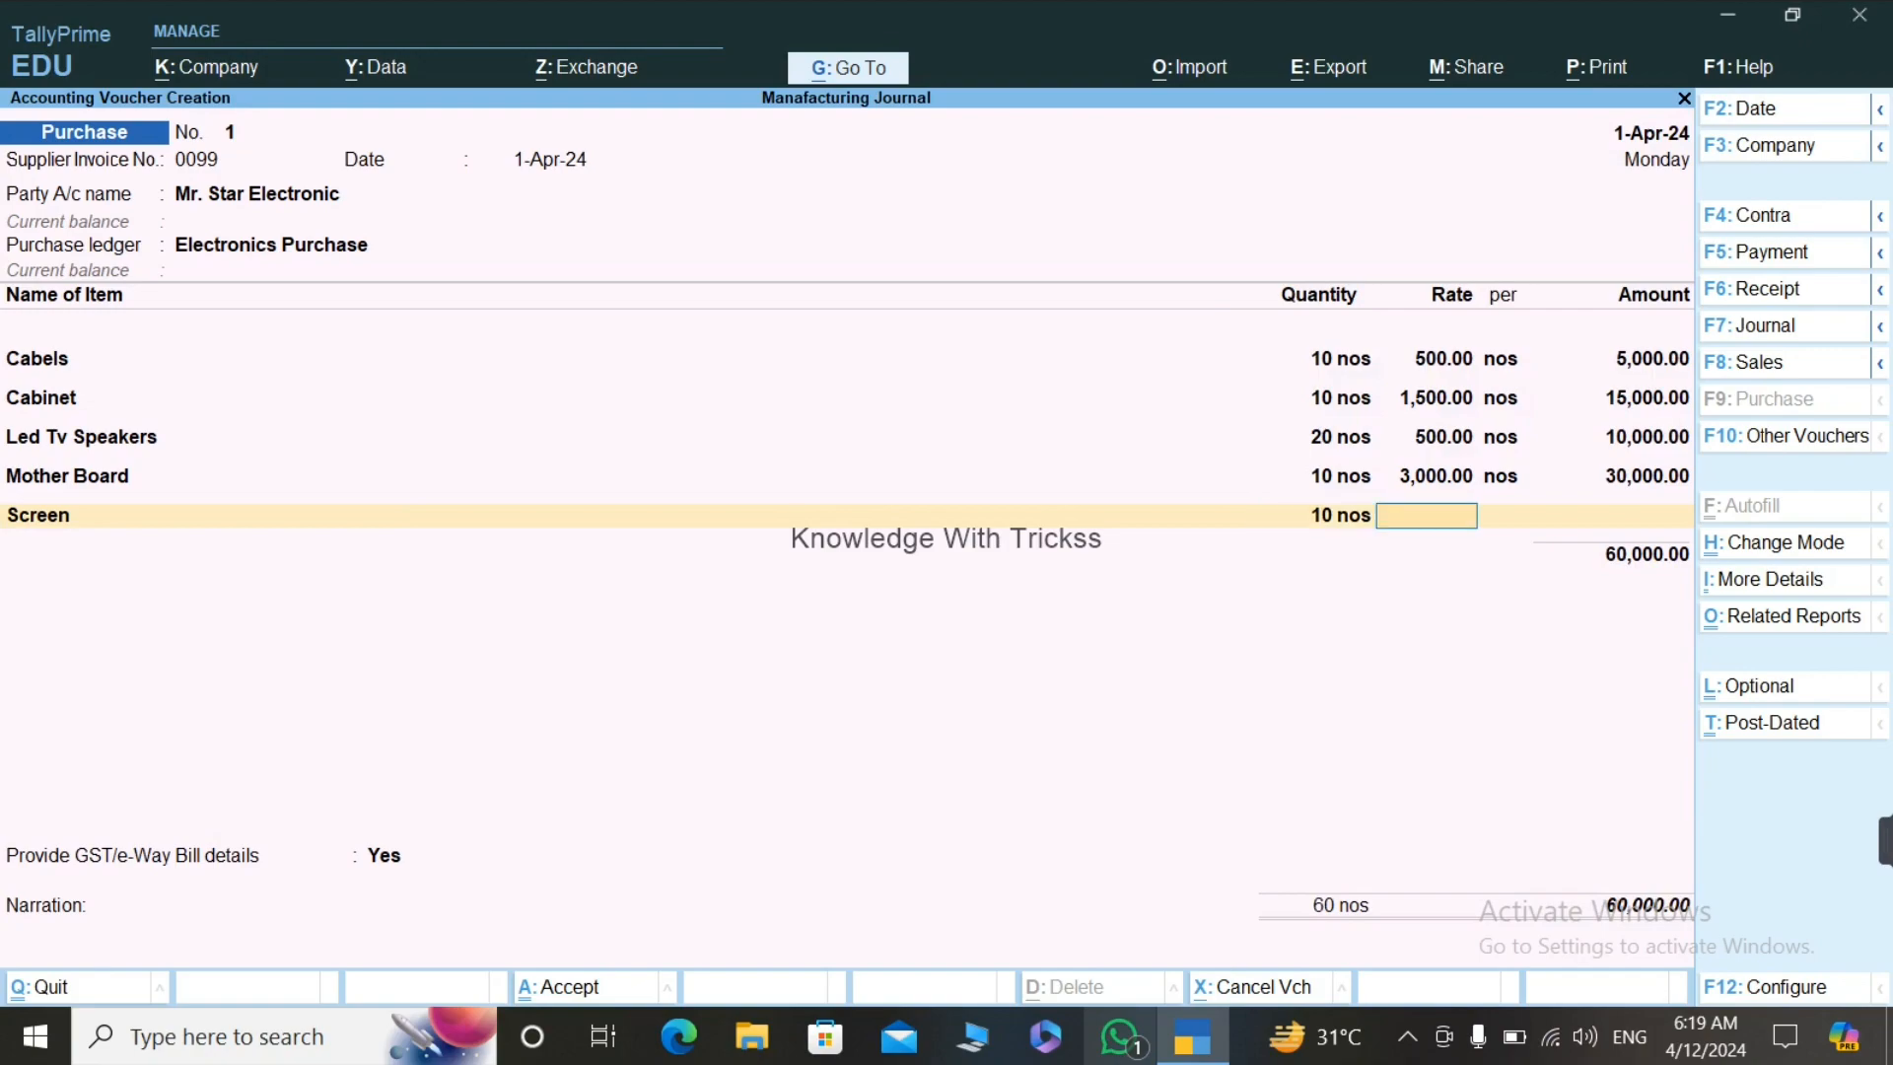
text(3000)
key(Return)
key(Return)
key(Return)
Step: End the item list and quit the purchase voucher without saving it
key(Return)
key(Return)
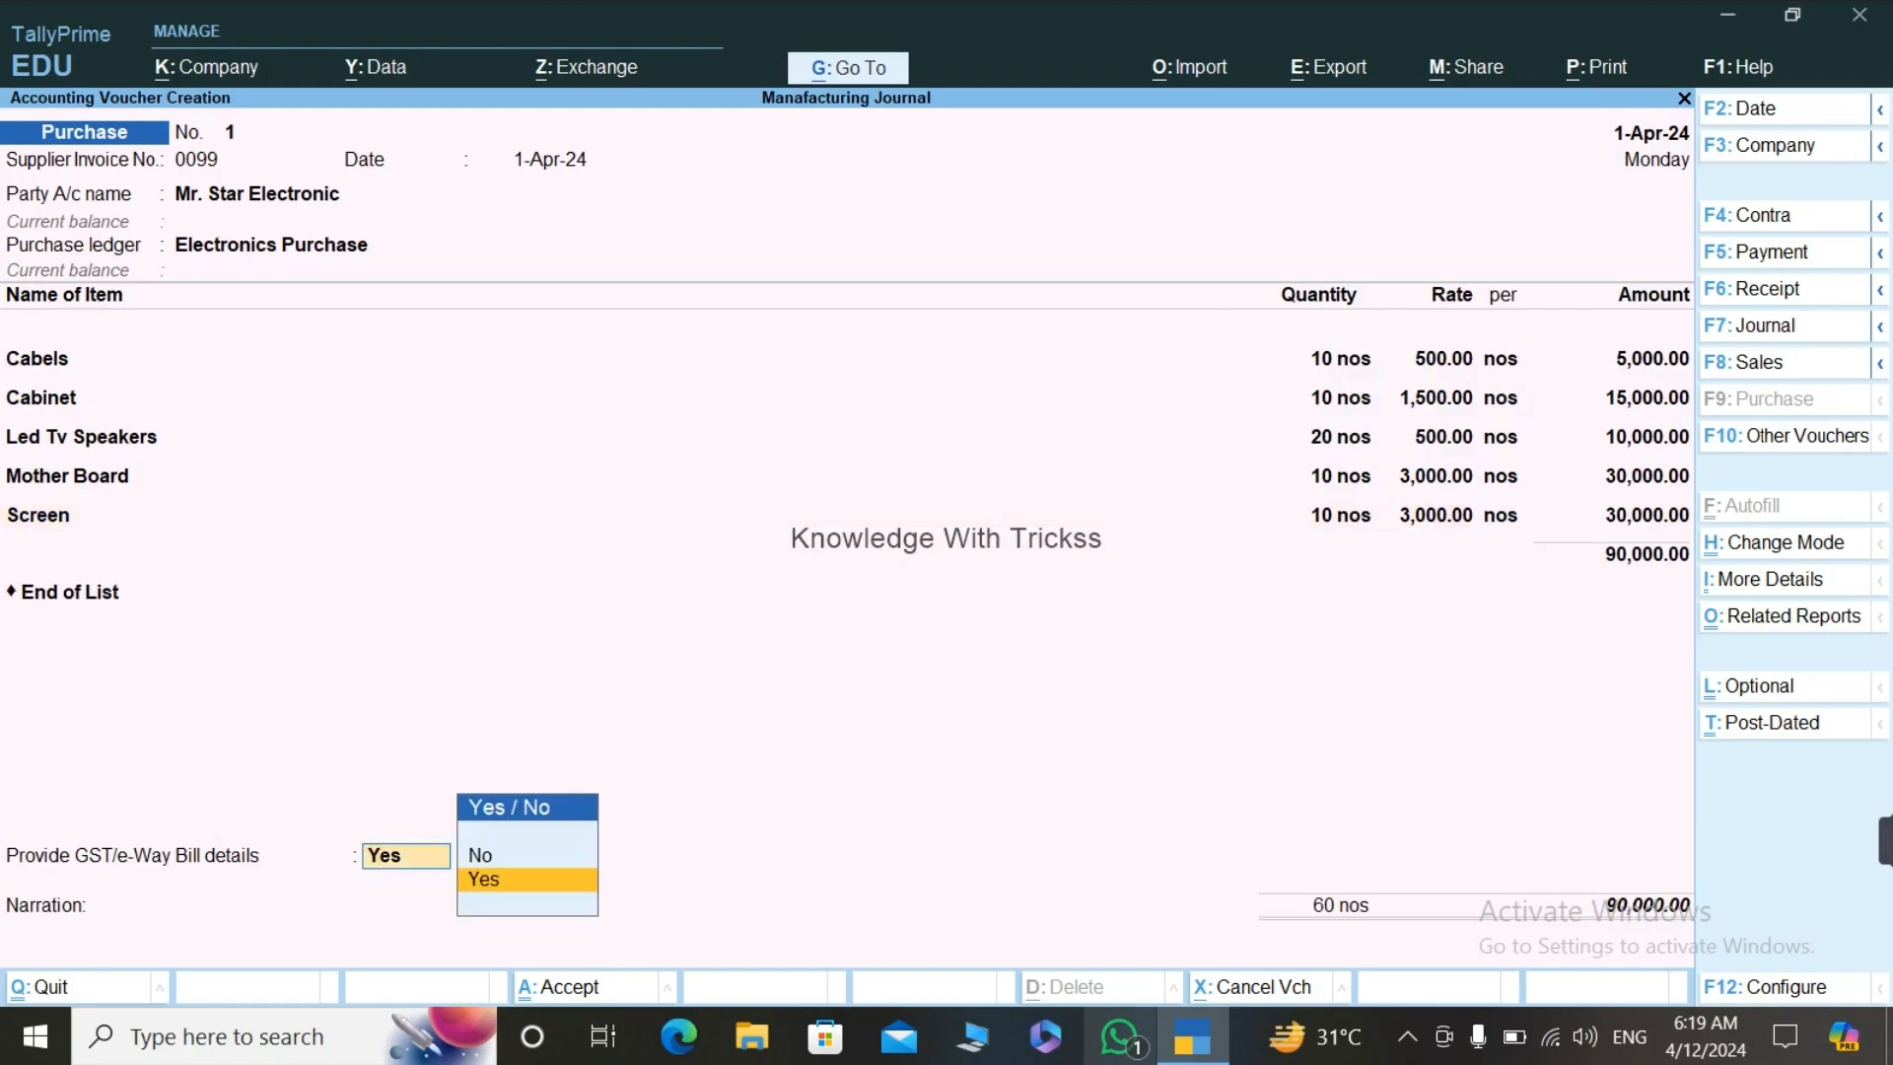
key(Escape)
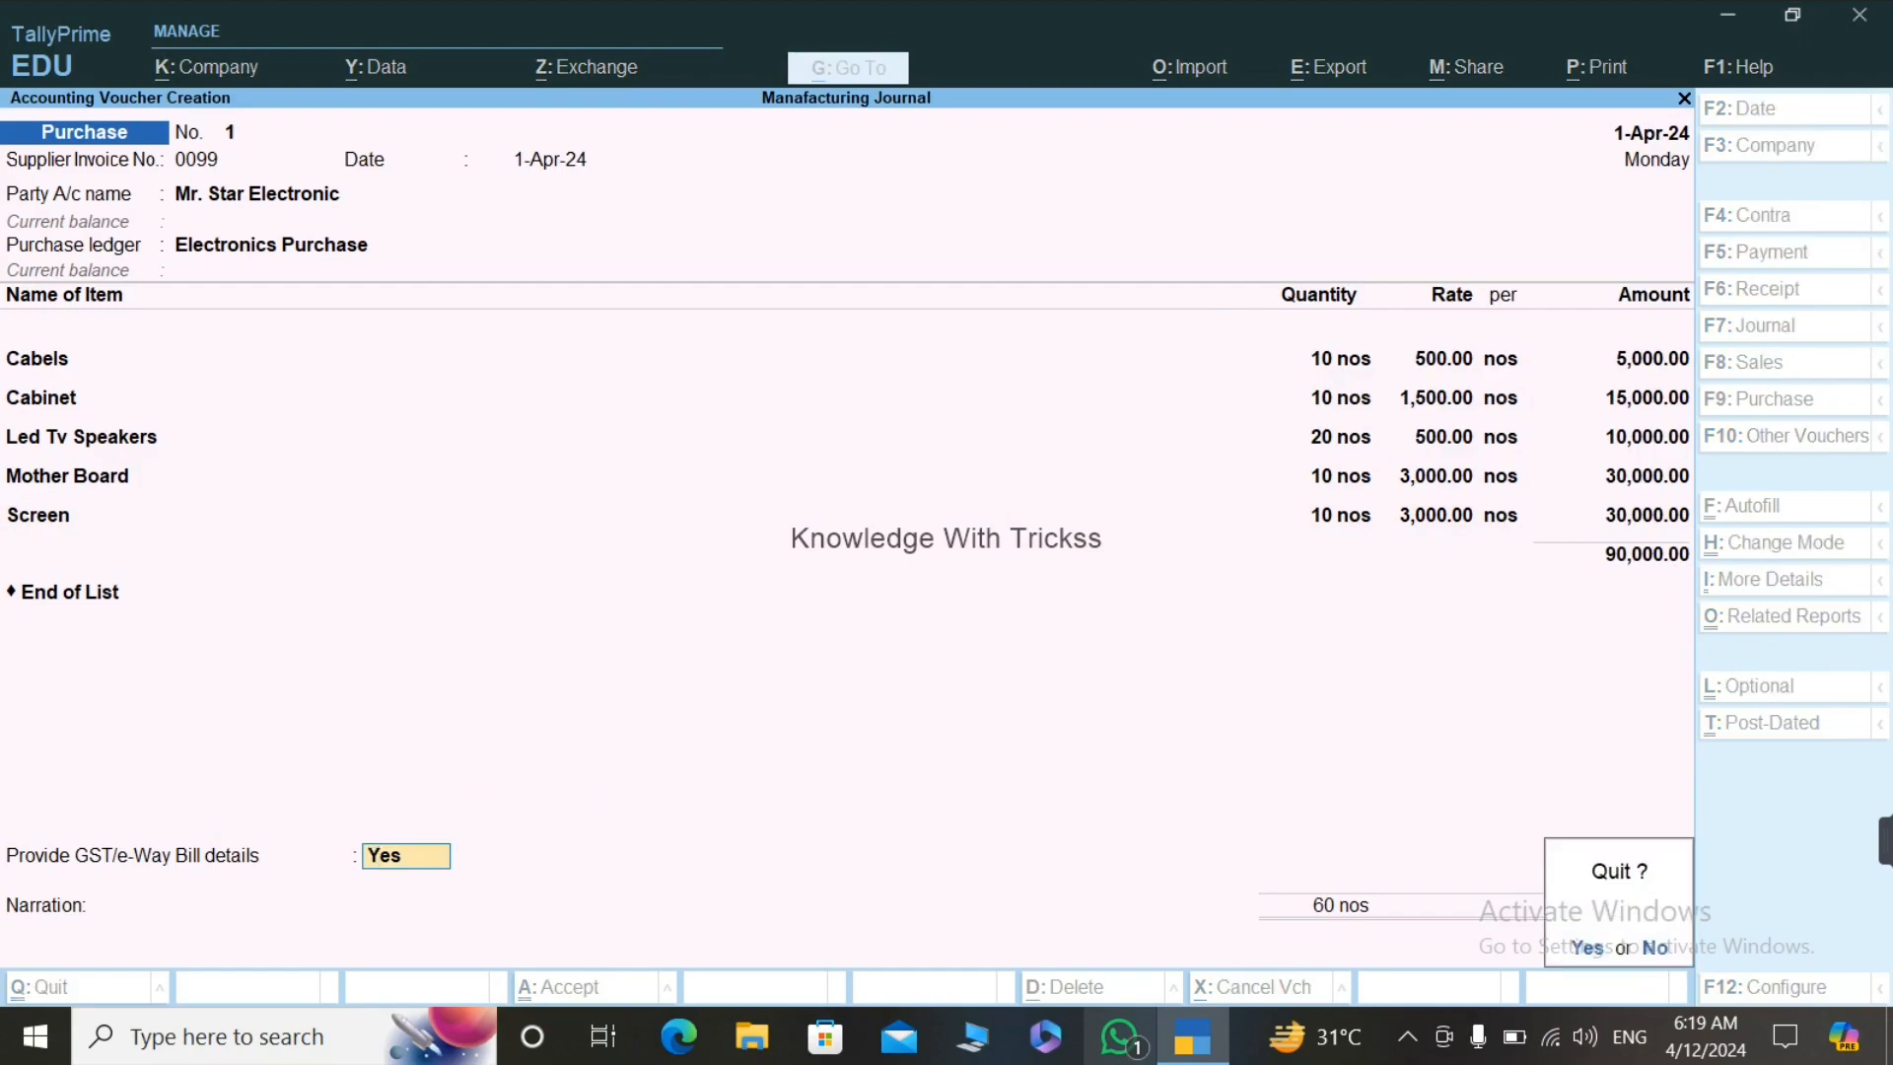
key(y)
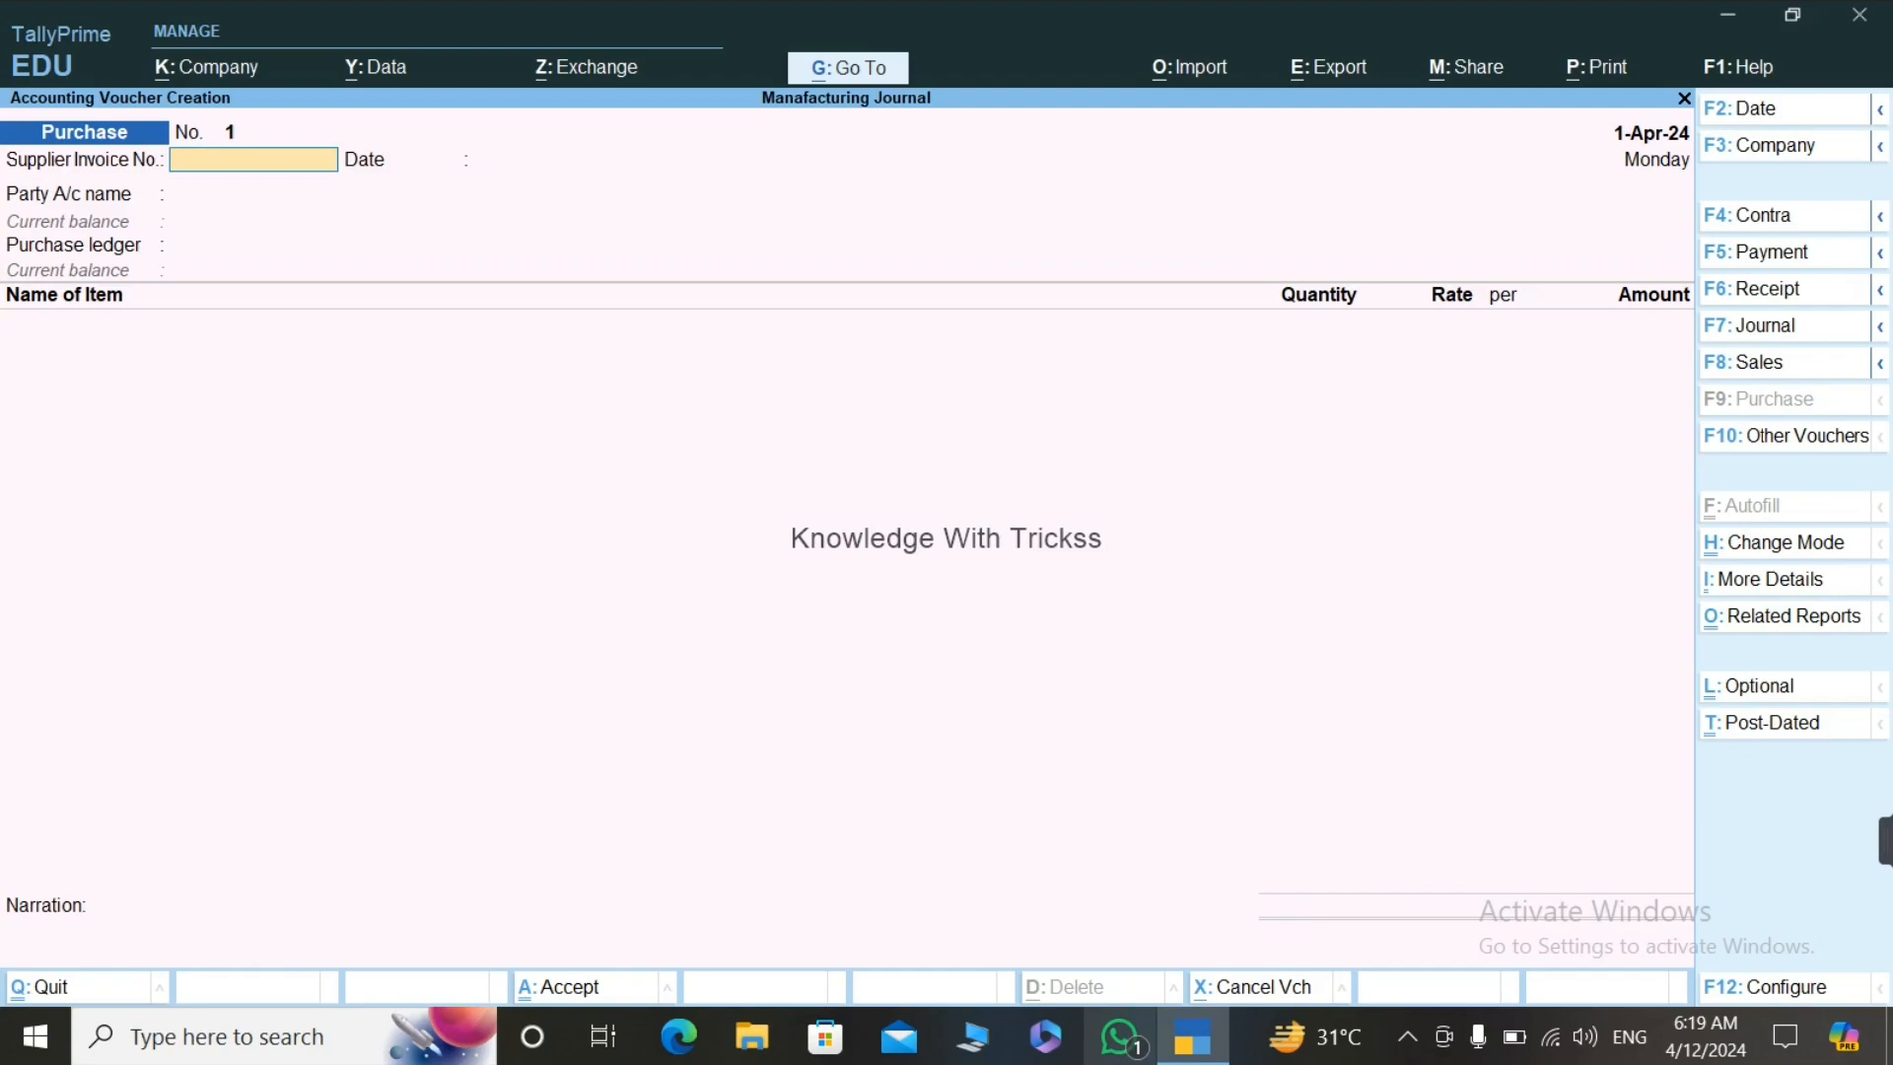
key(alt+F7)
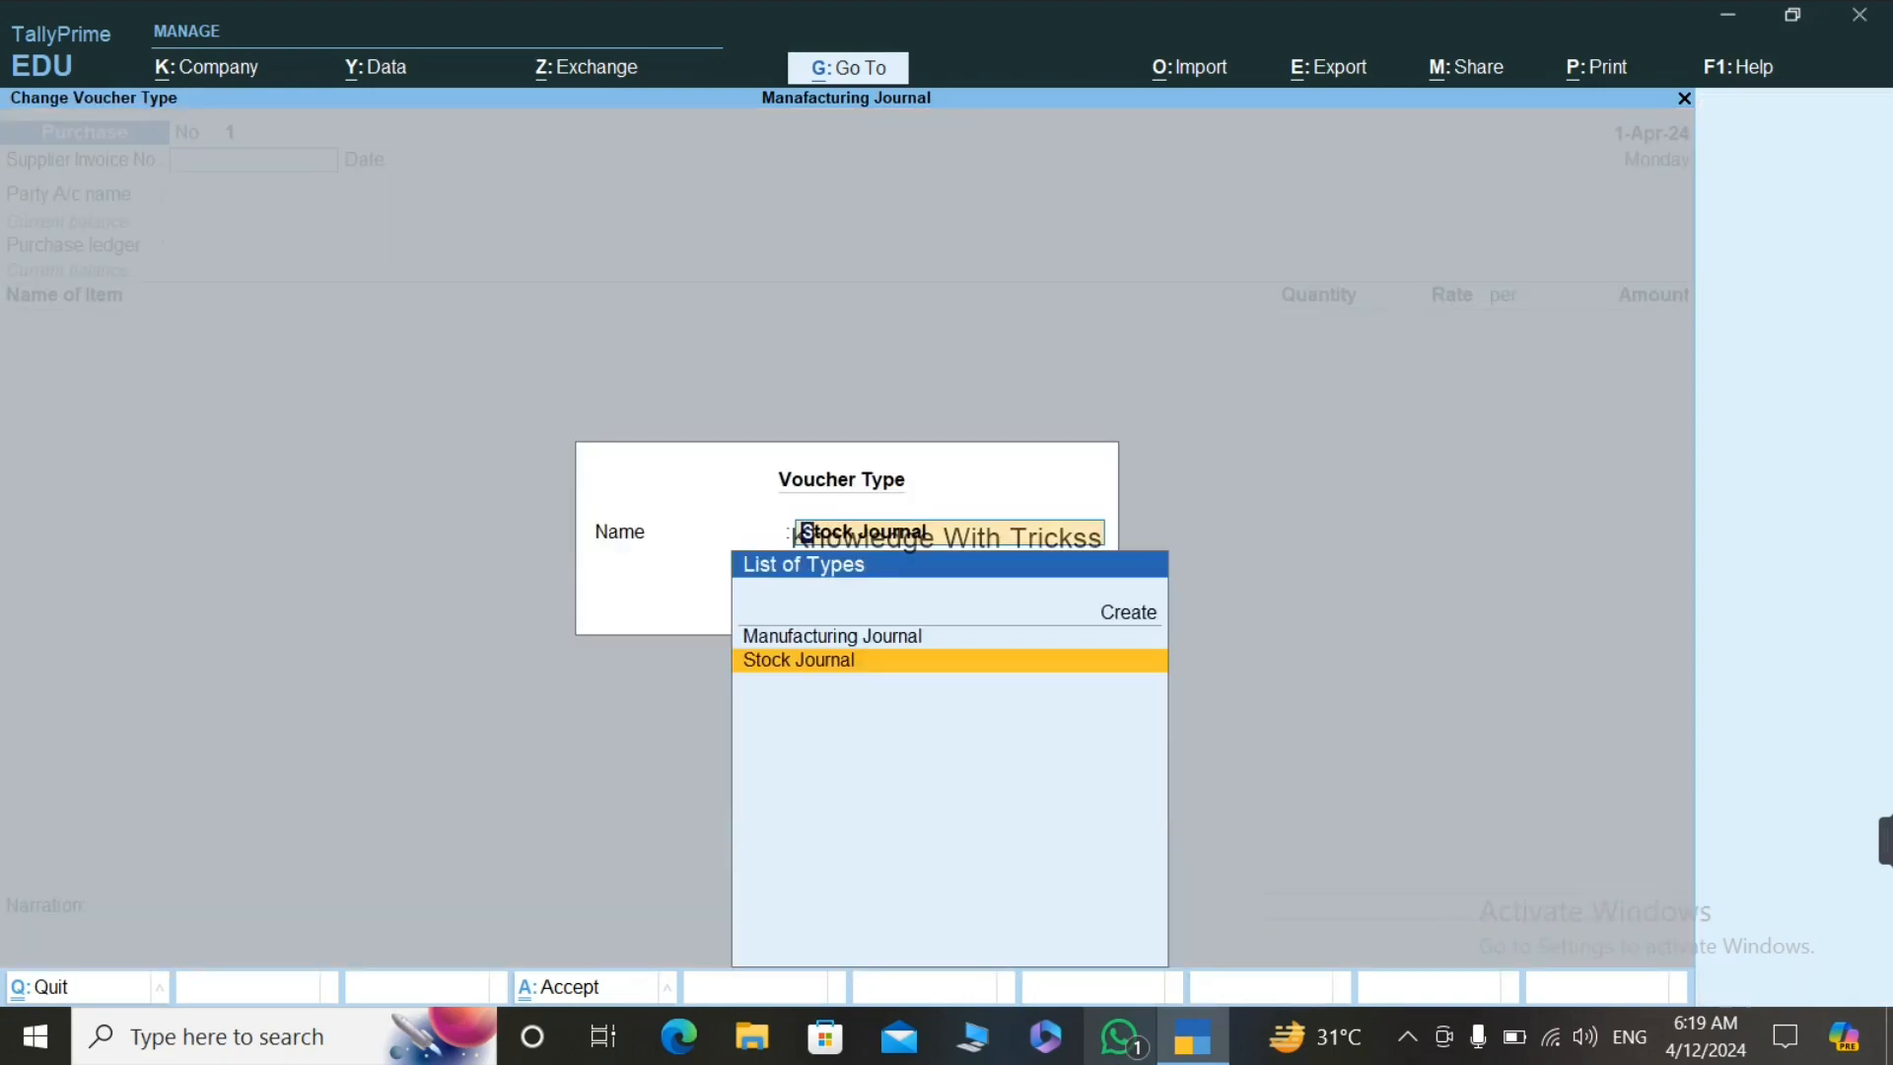
key(BackSpace)
key(Escape)
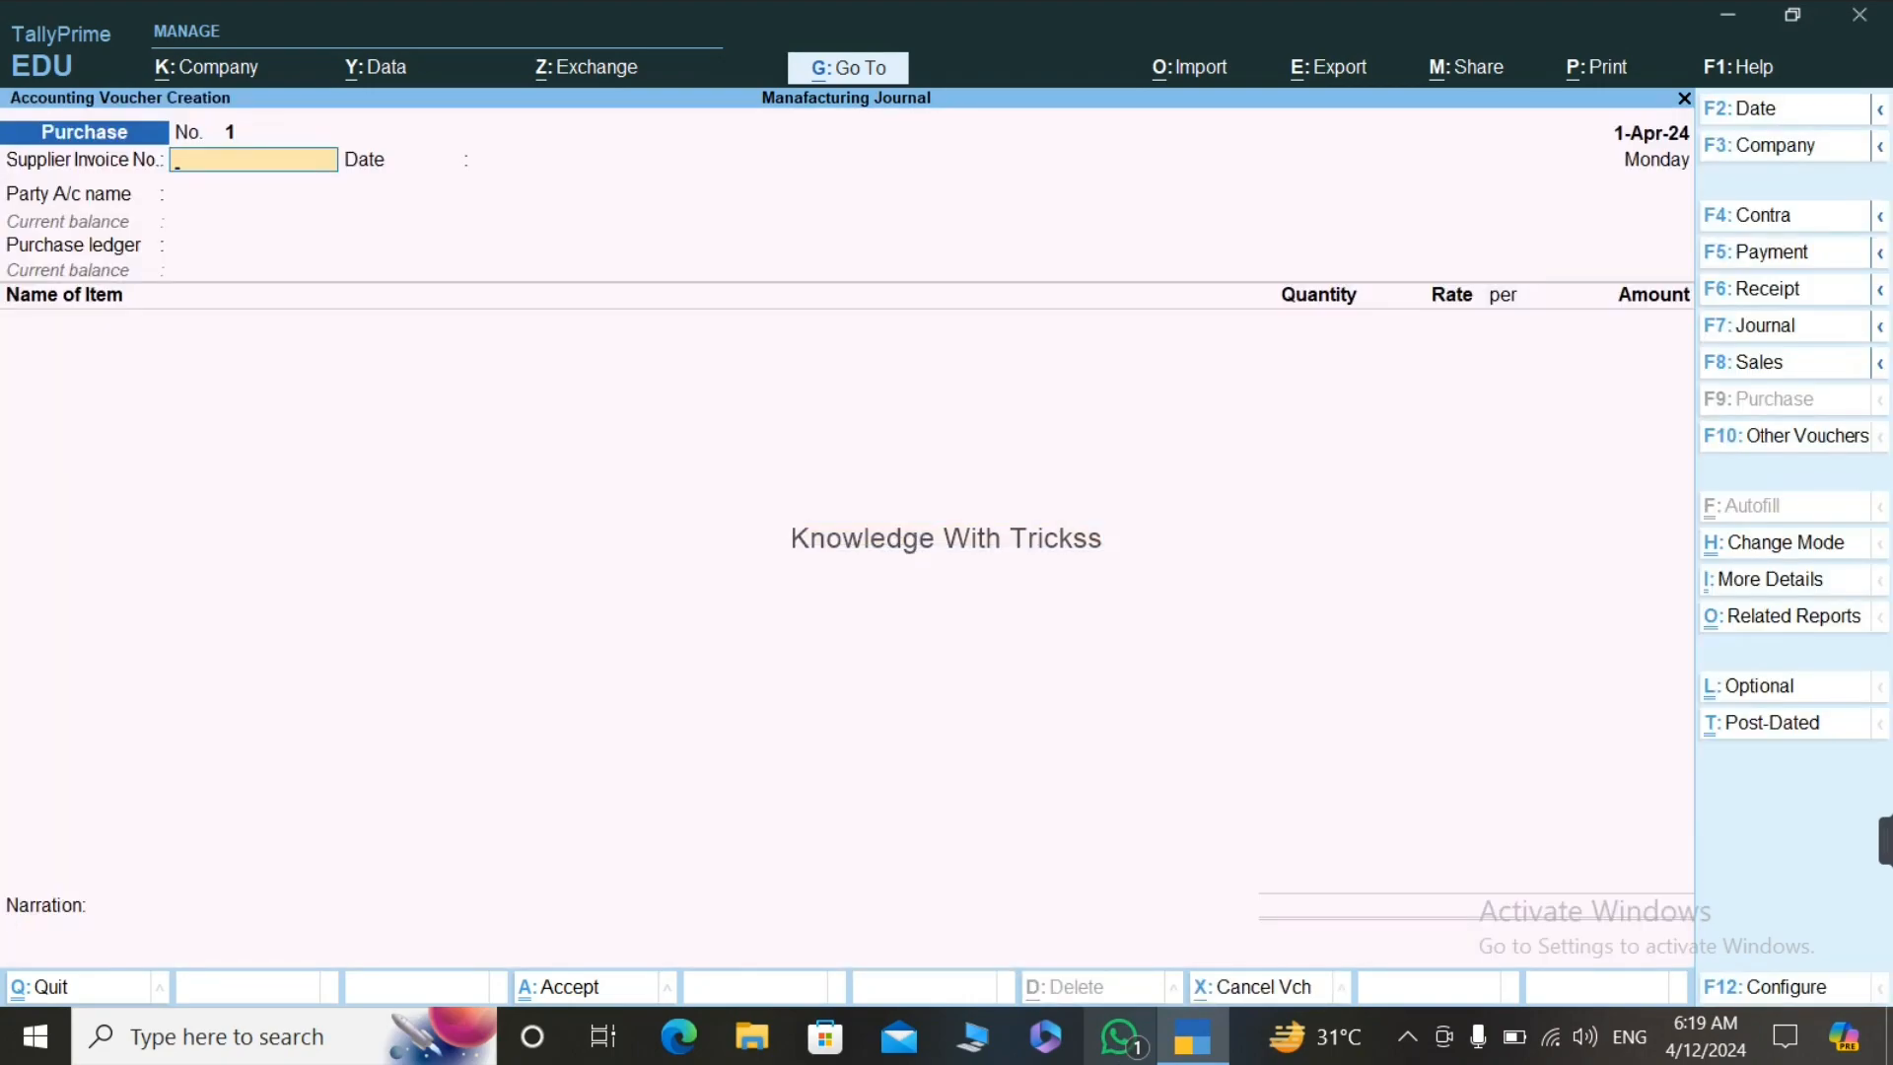
Step: Change the voucher type from Purchase to the inventory voucher Manufacturing Journal
key(F10)
key(Up)
key(Down)
key(Down)
key(Down)
key(Down)
key(Down)
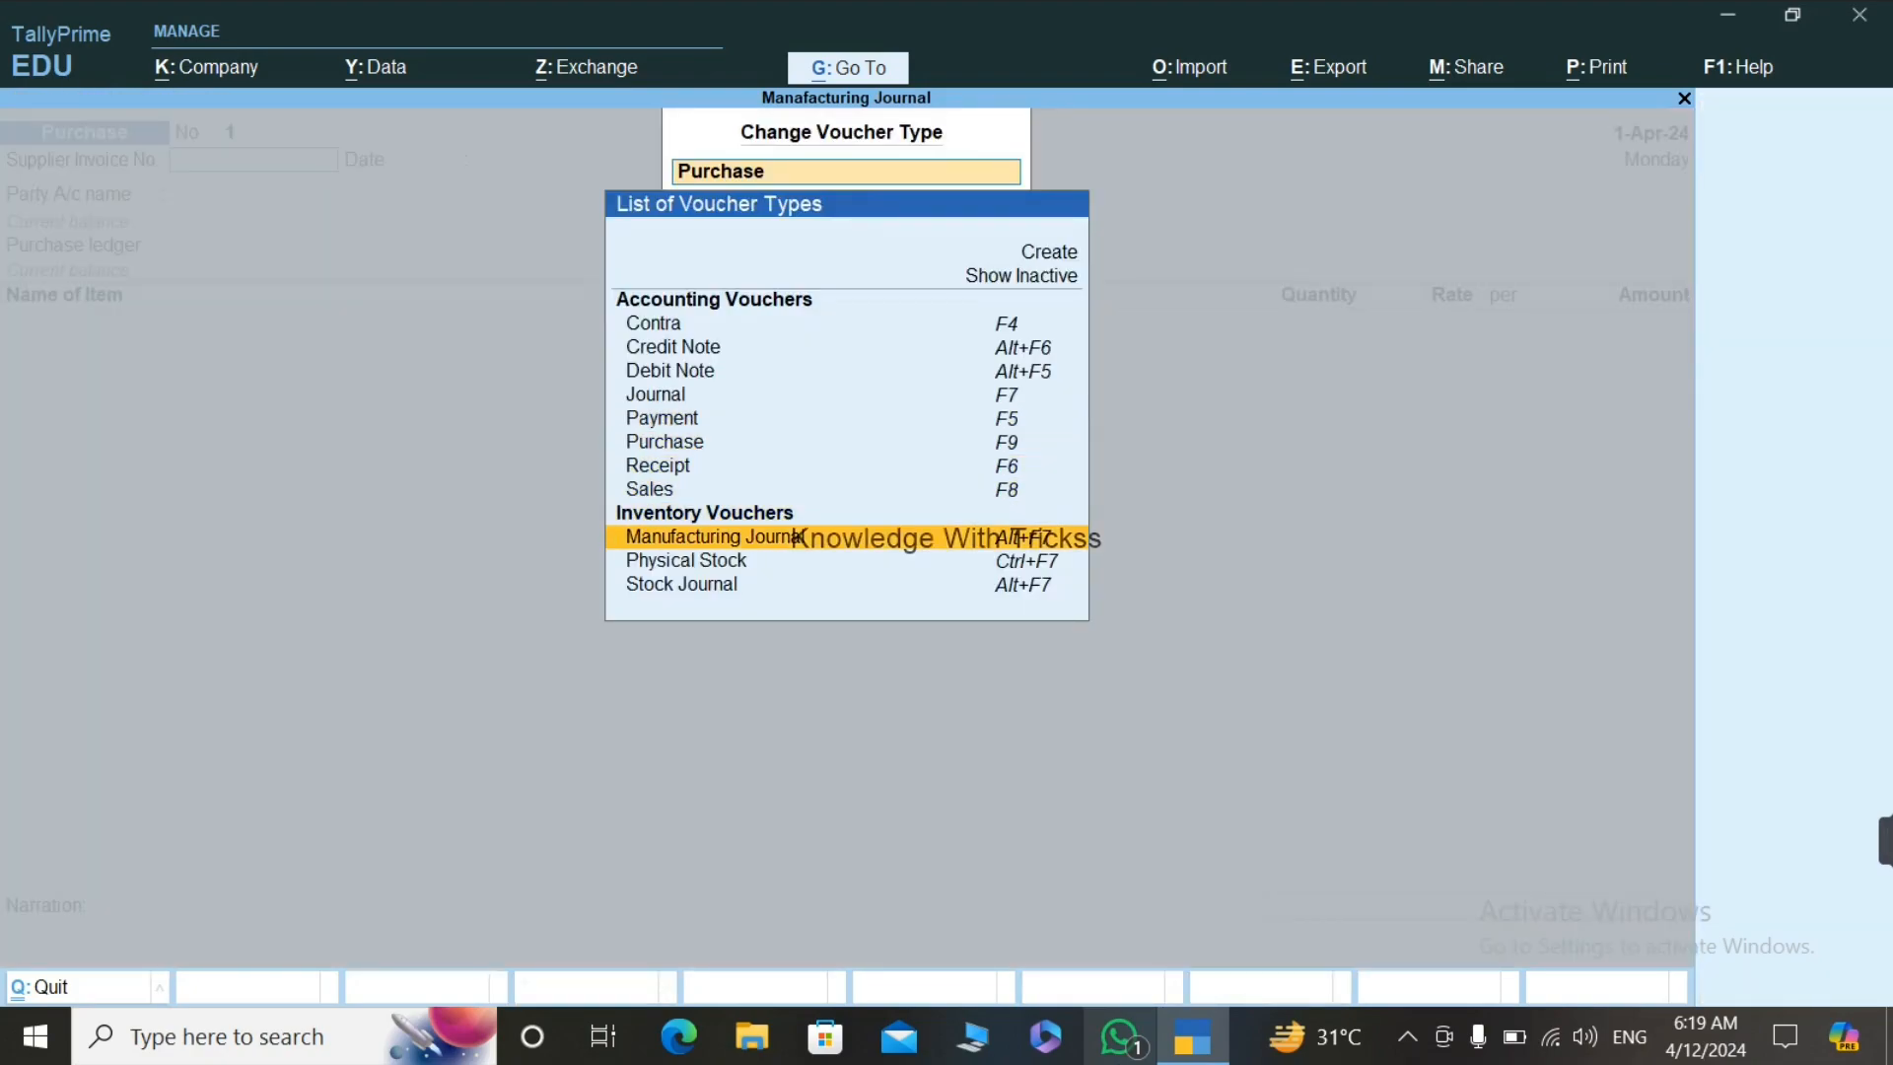
key(Return)
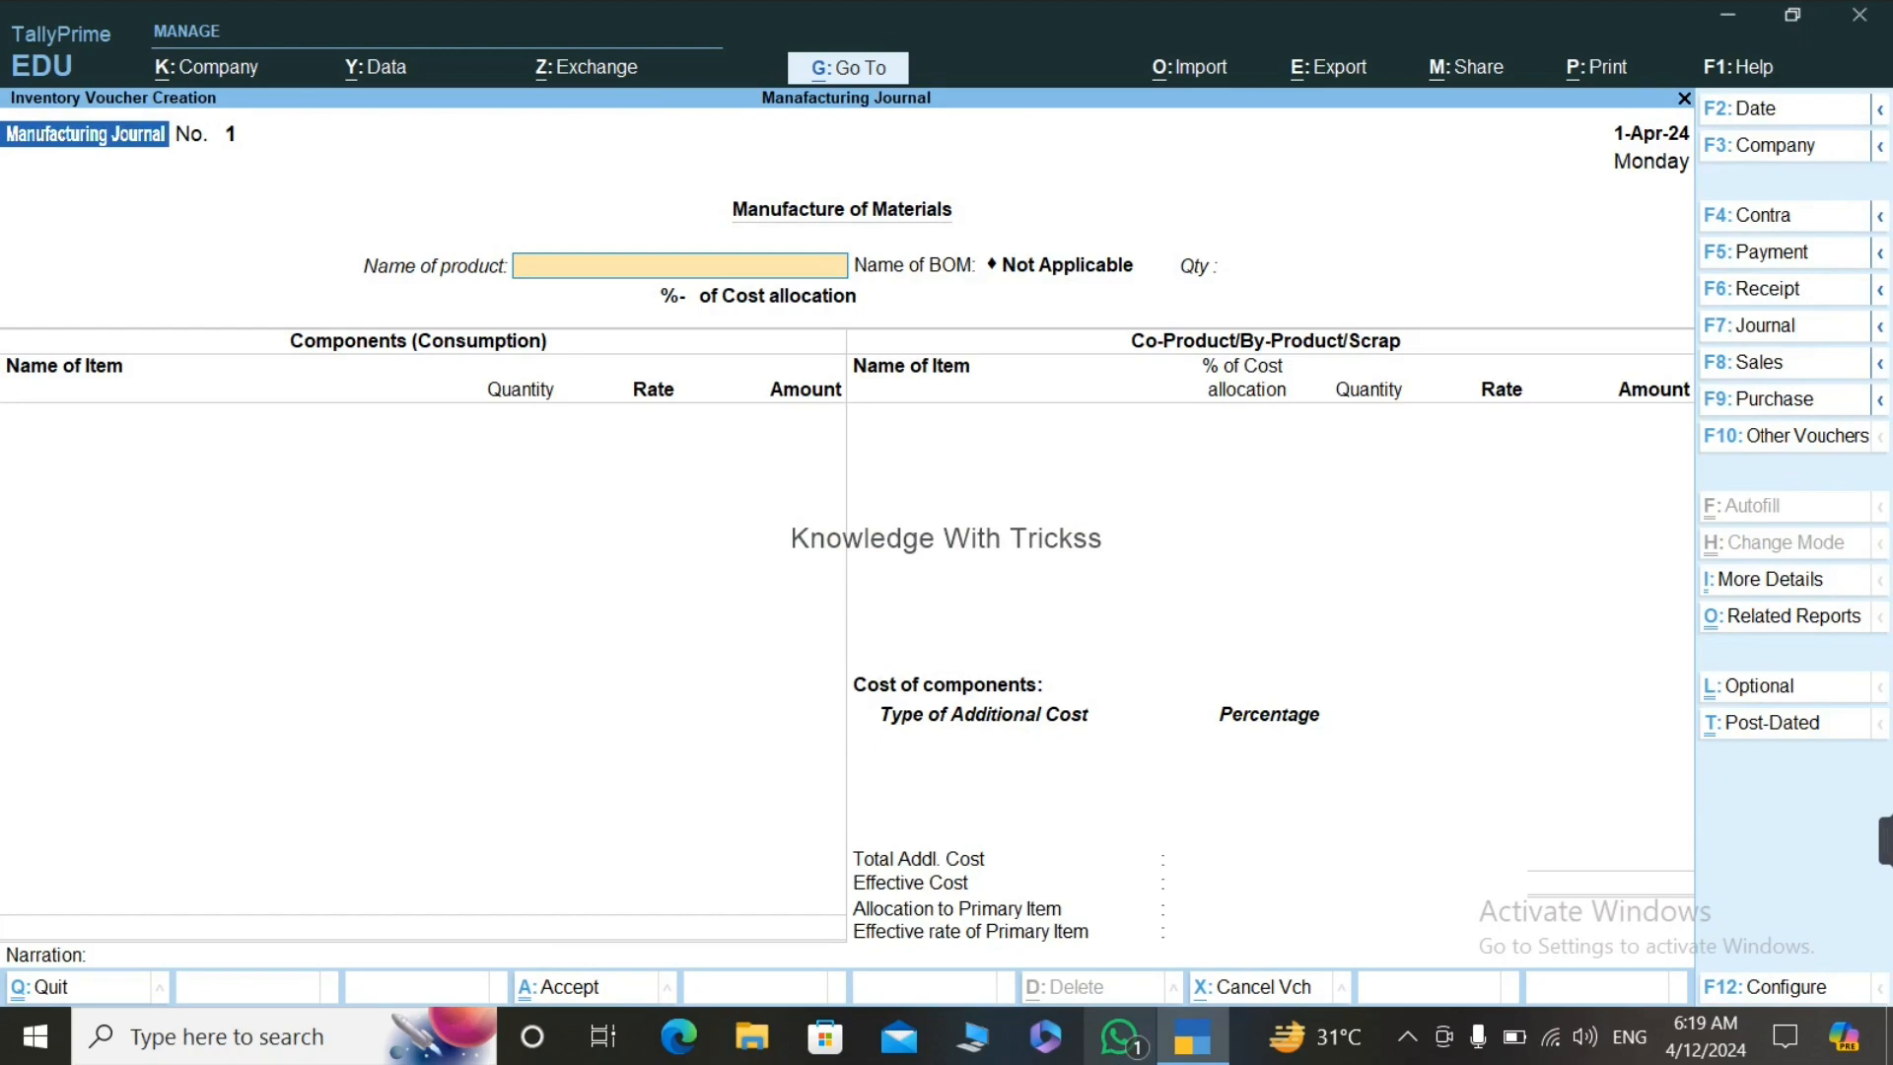
Step: Enter 52" Smart Led Tv with quantity 10 nos as the manufactured product, and quit the manufacturing journal without saving
key(Down)
key(Down)
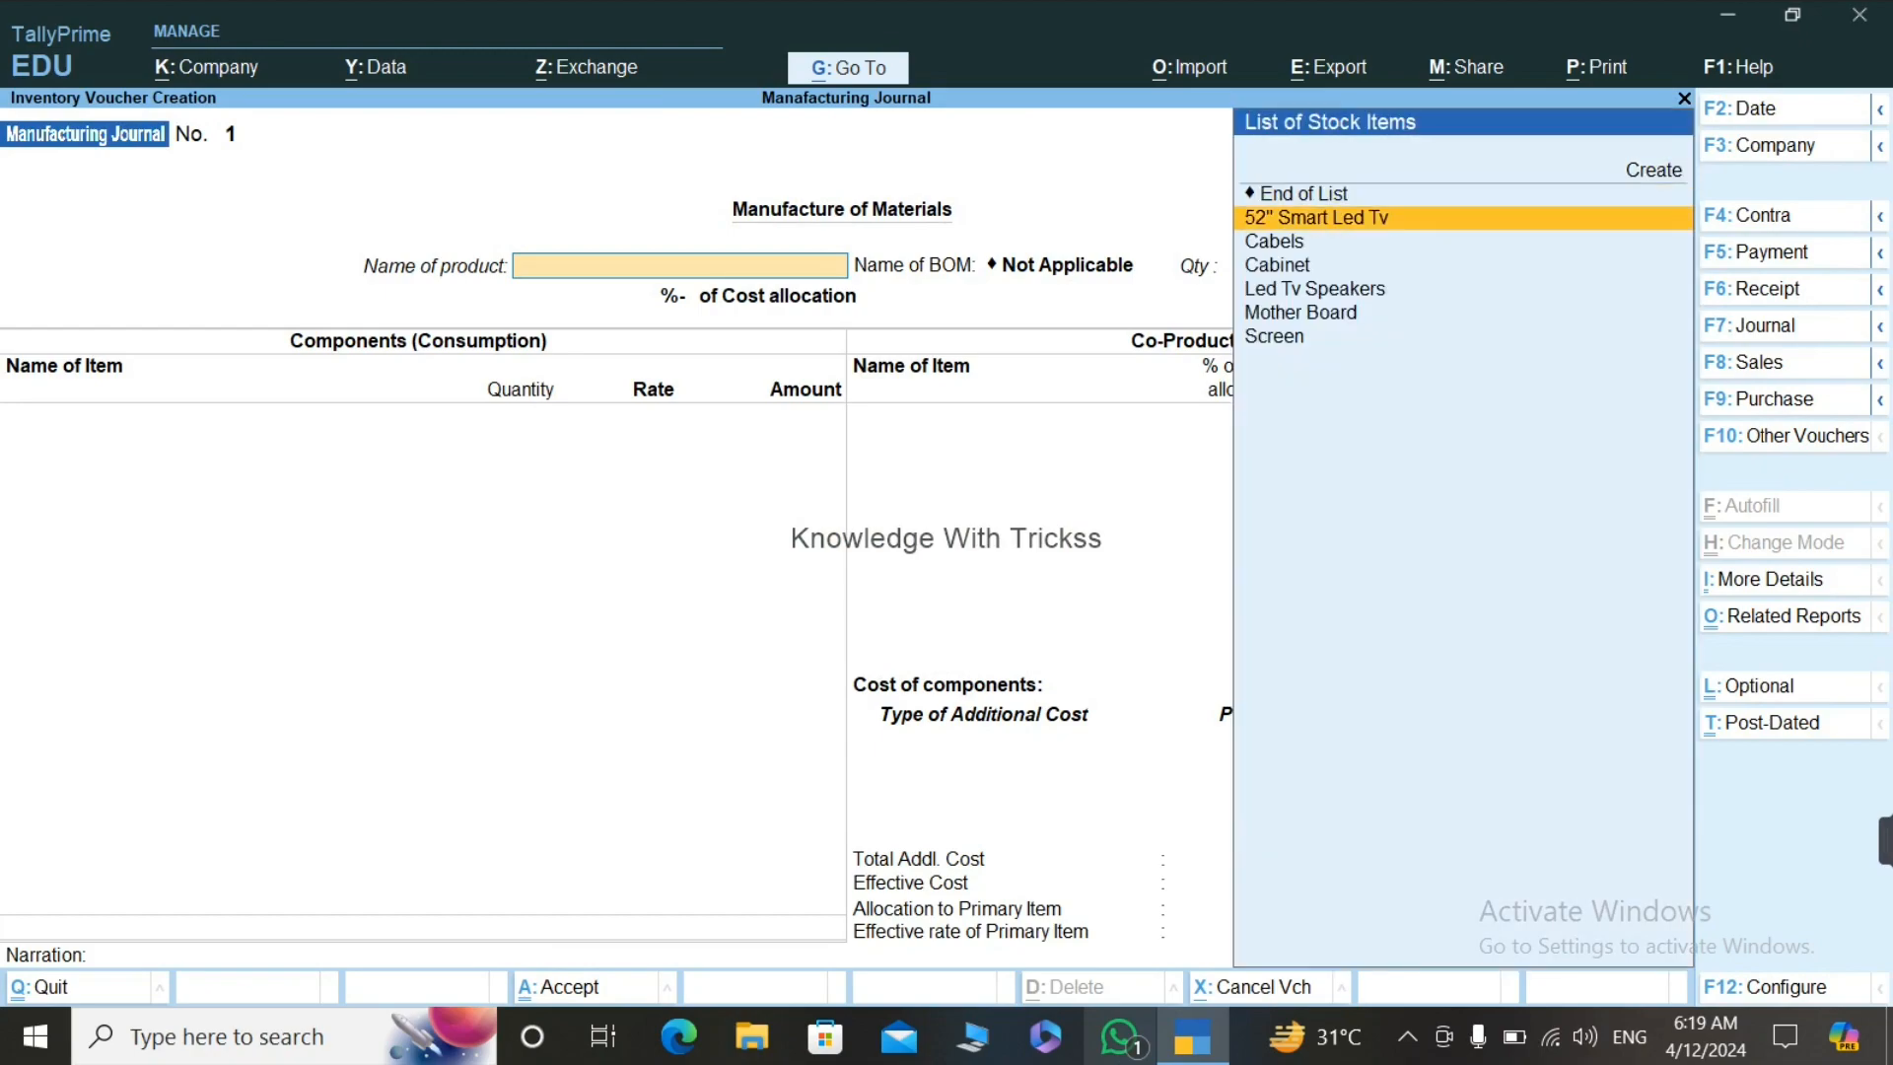
key(Return)
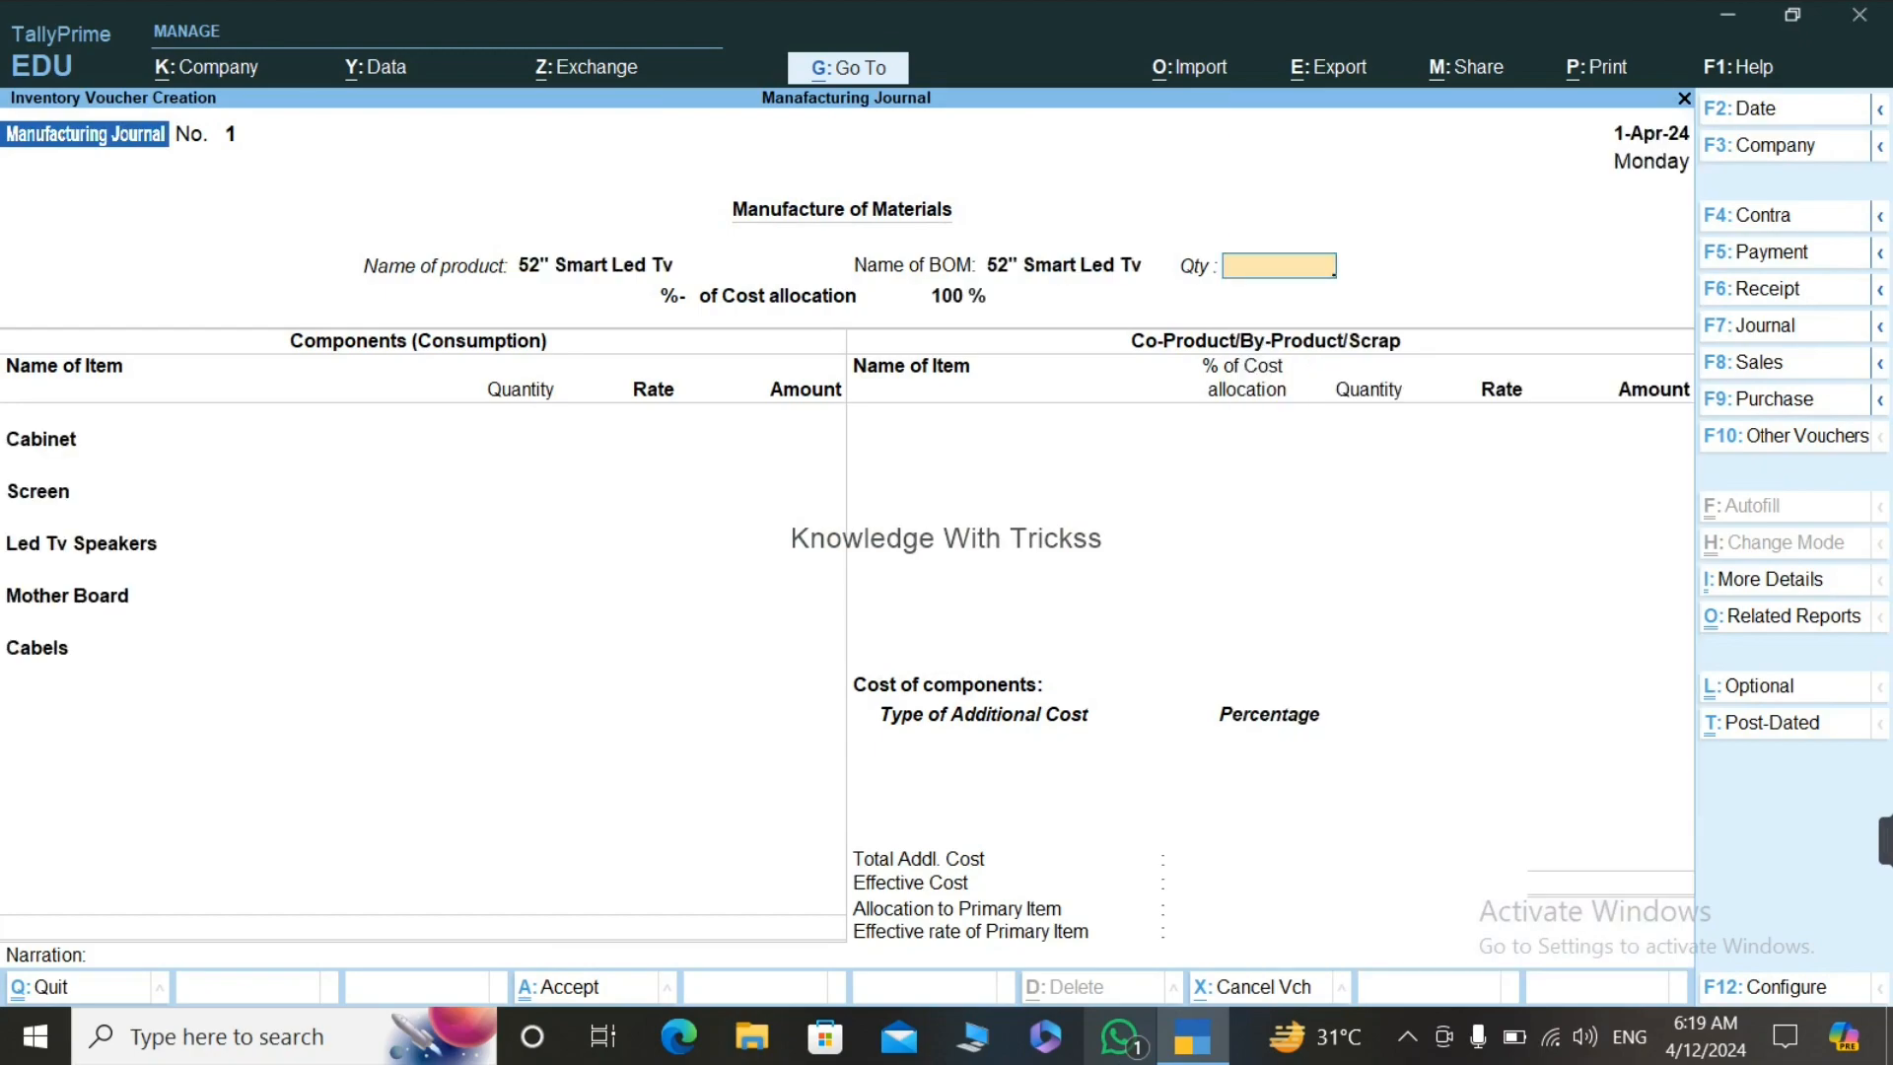
text(10)
key(Return)
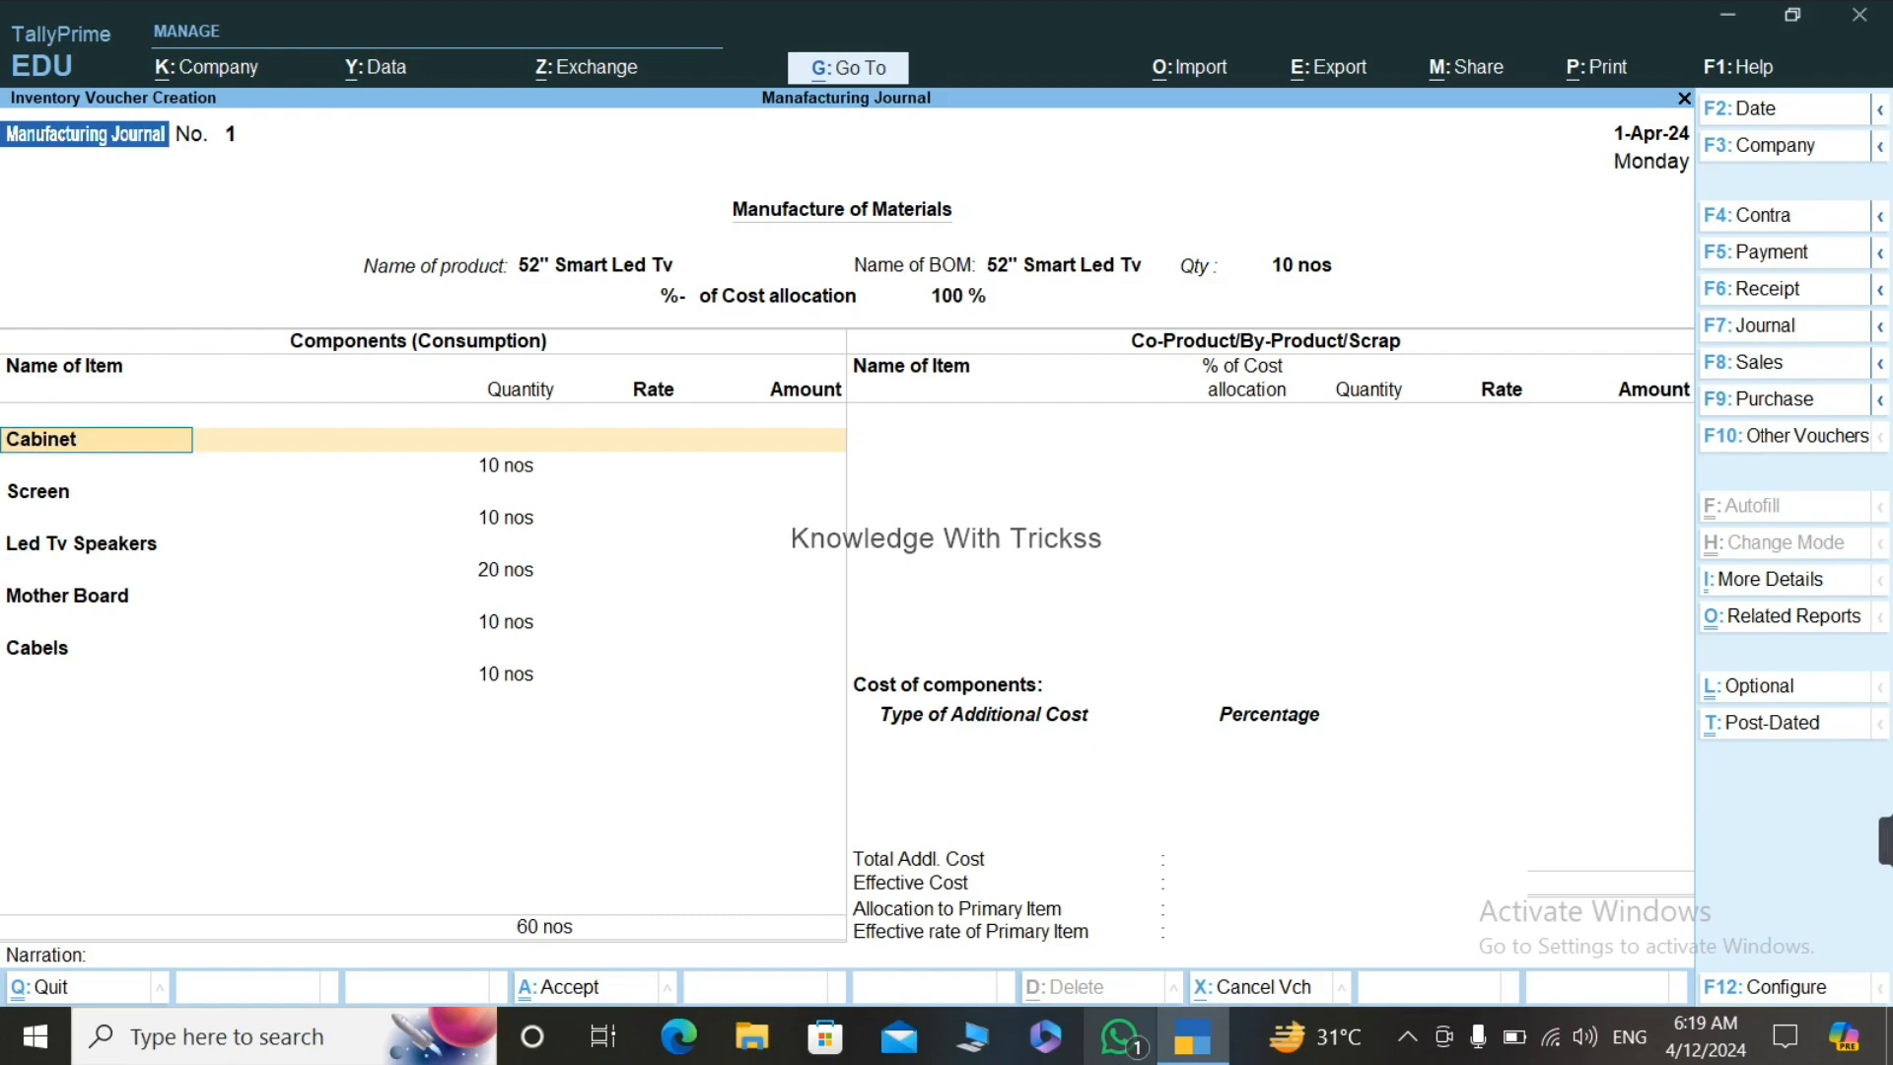
key(BackSpace)
key(Escape)
key(Return)
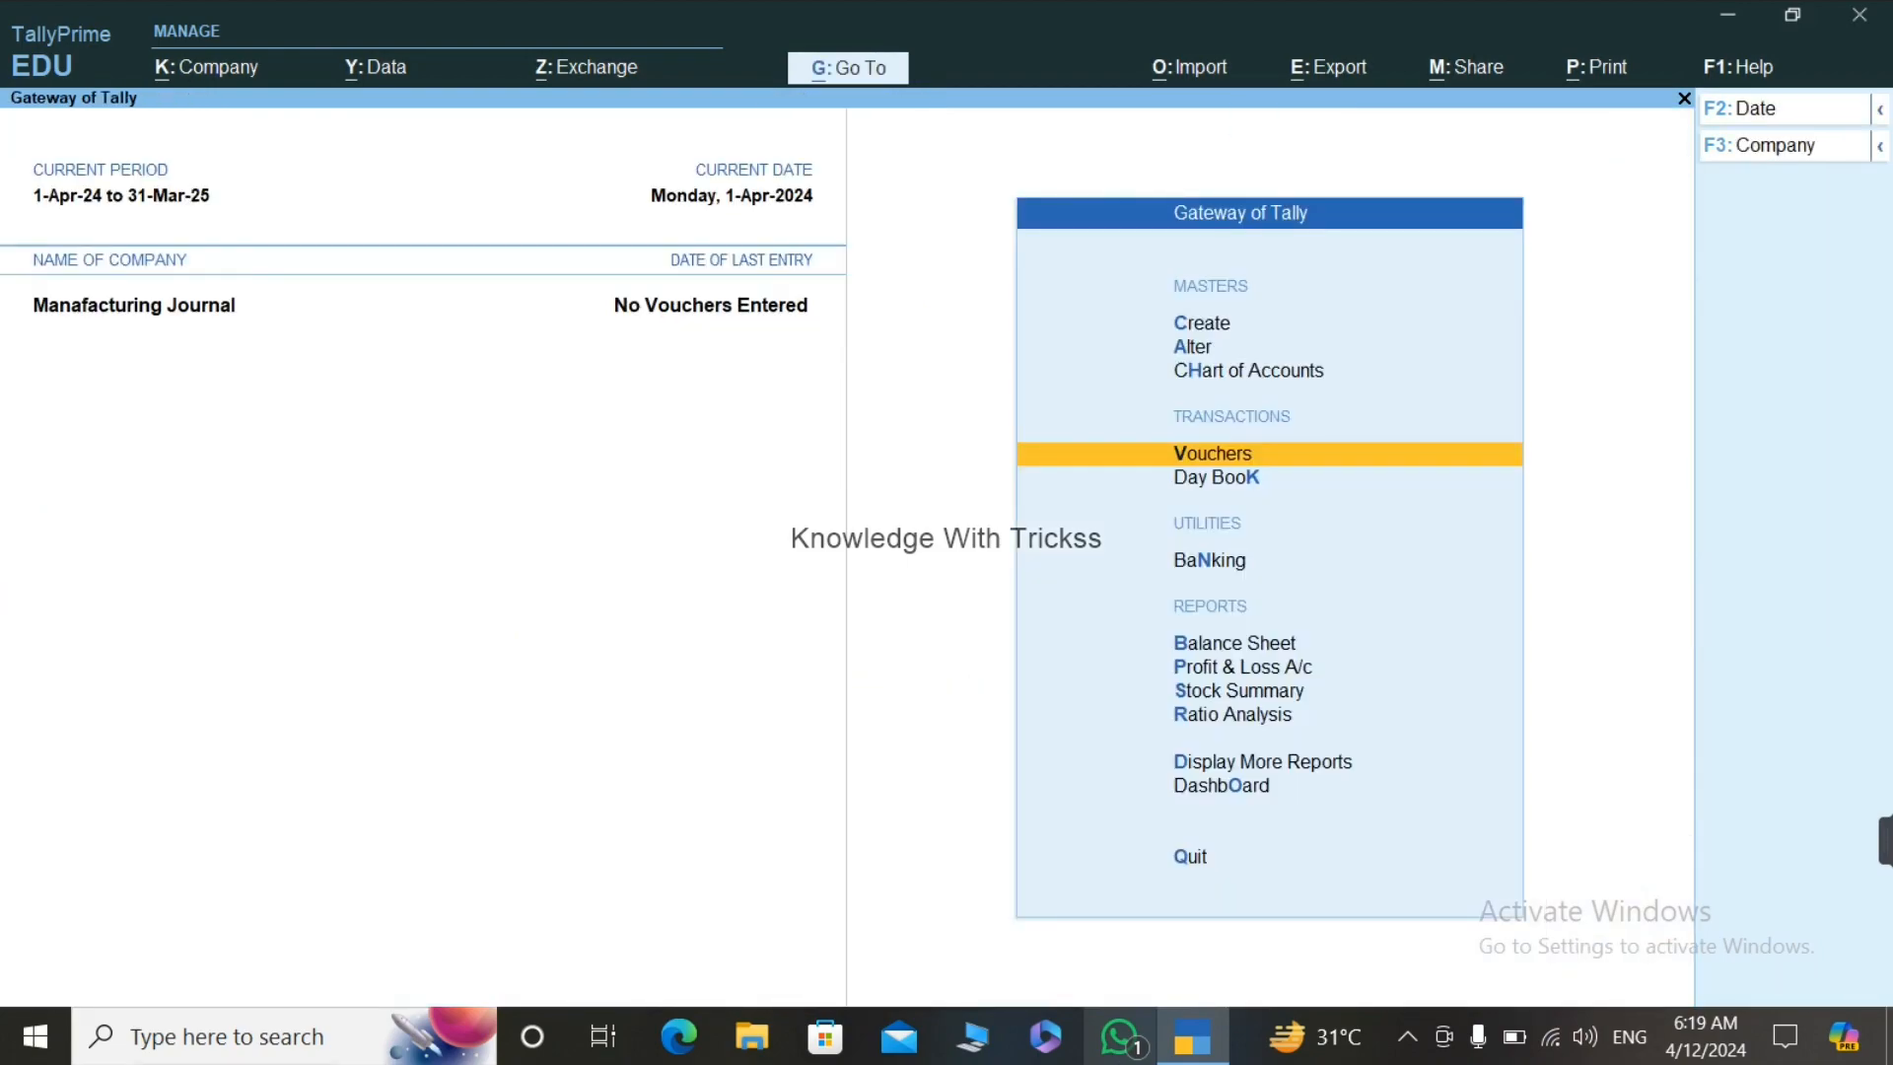
Step: Start a new purchase voucher with supplier invoice number 444 dated 1-Apr-24
key(Return)
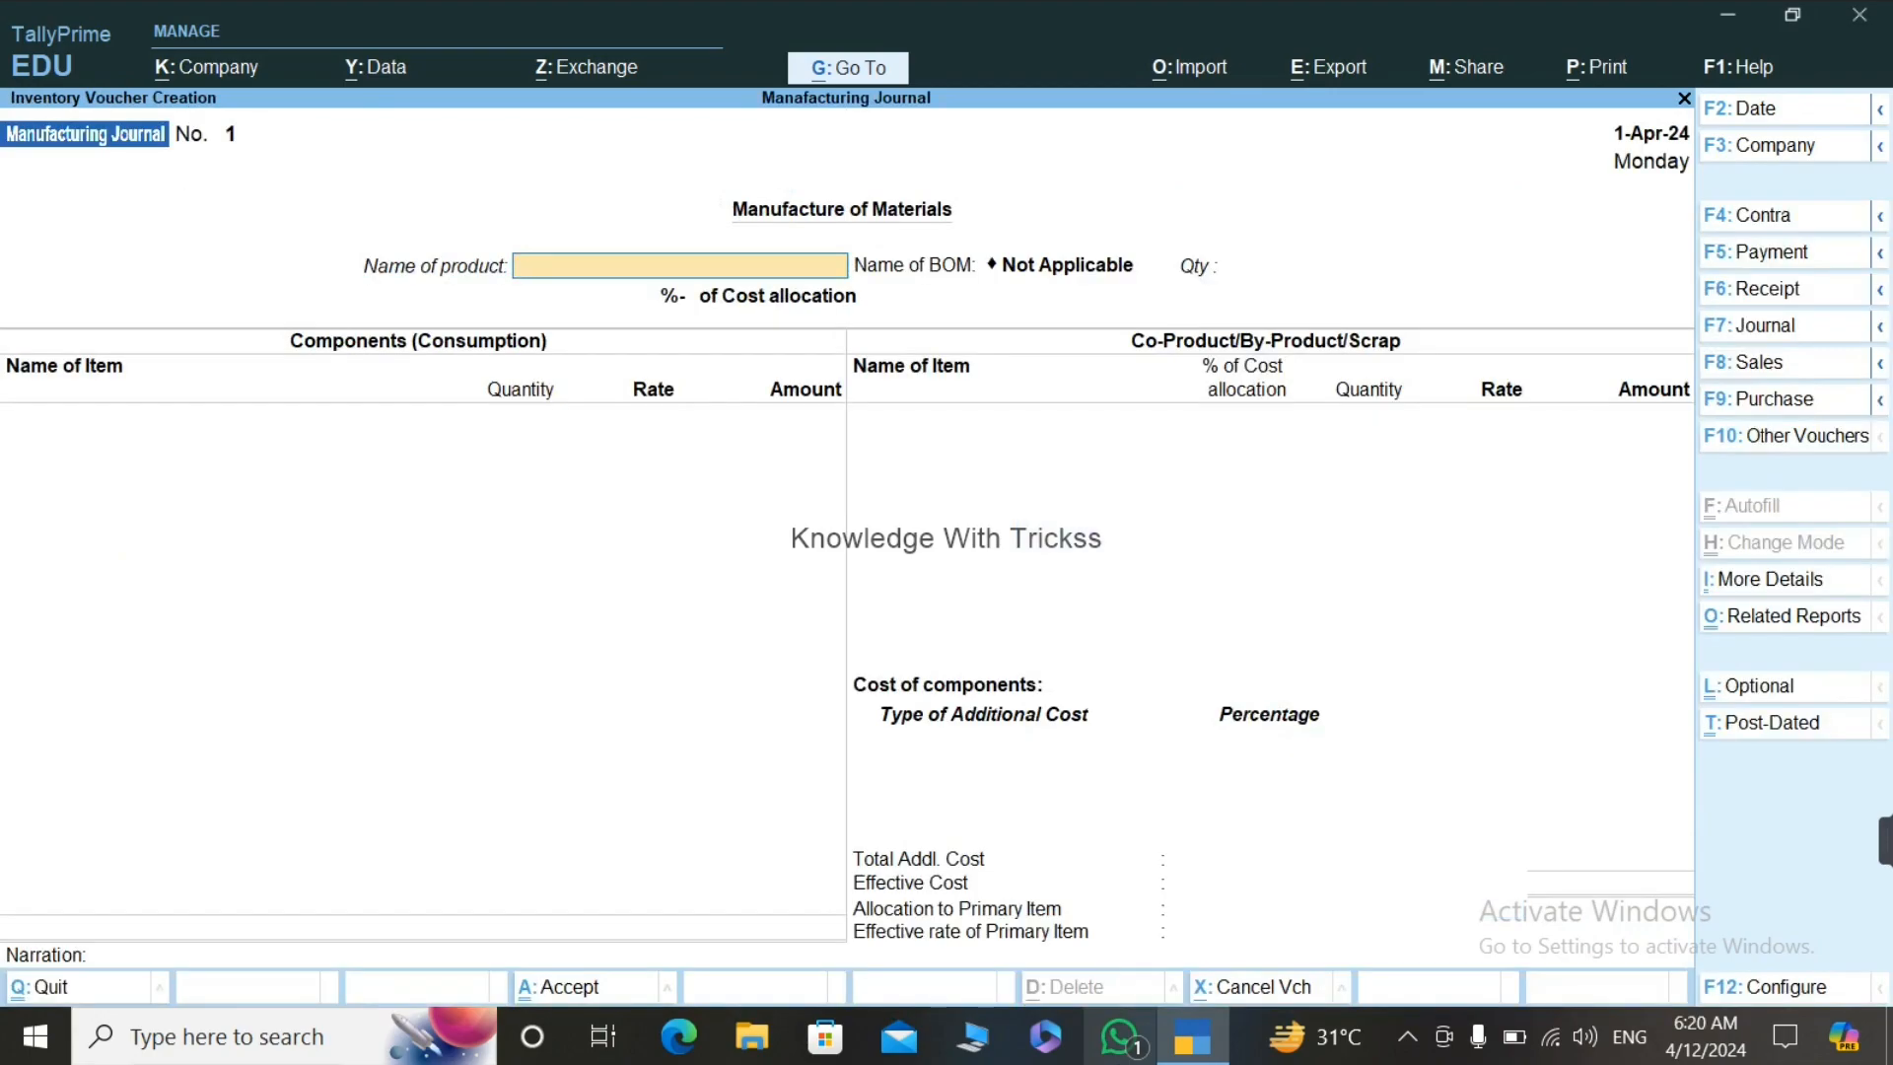
key(F9)
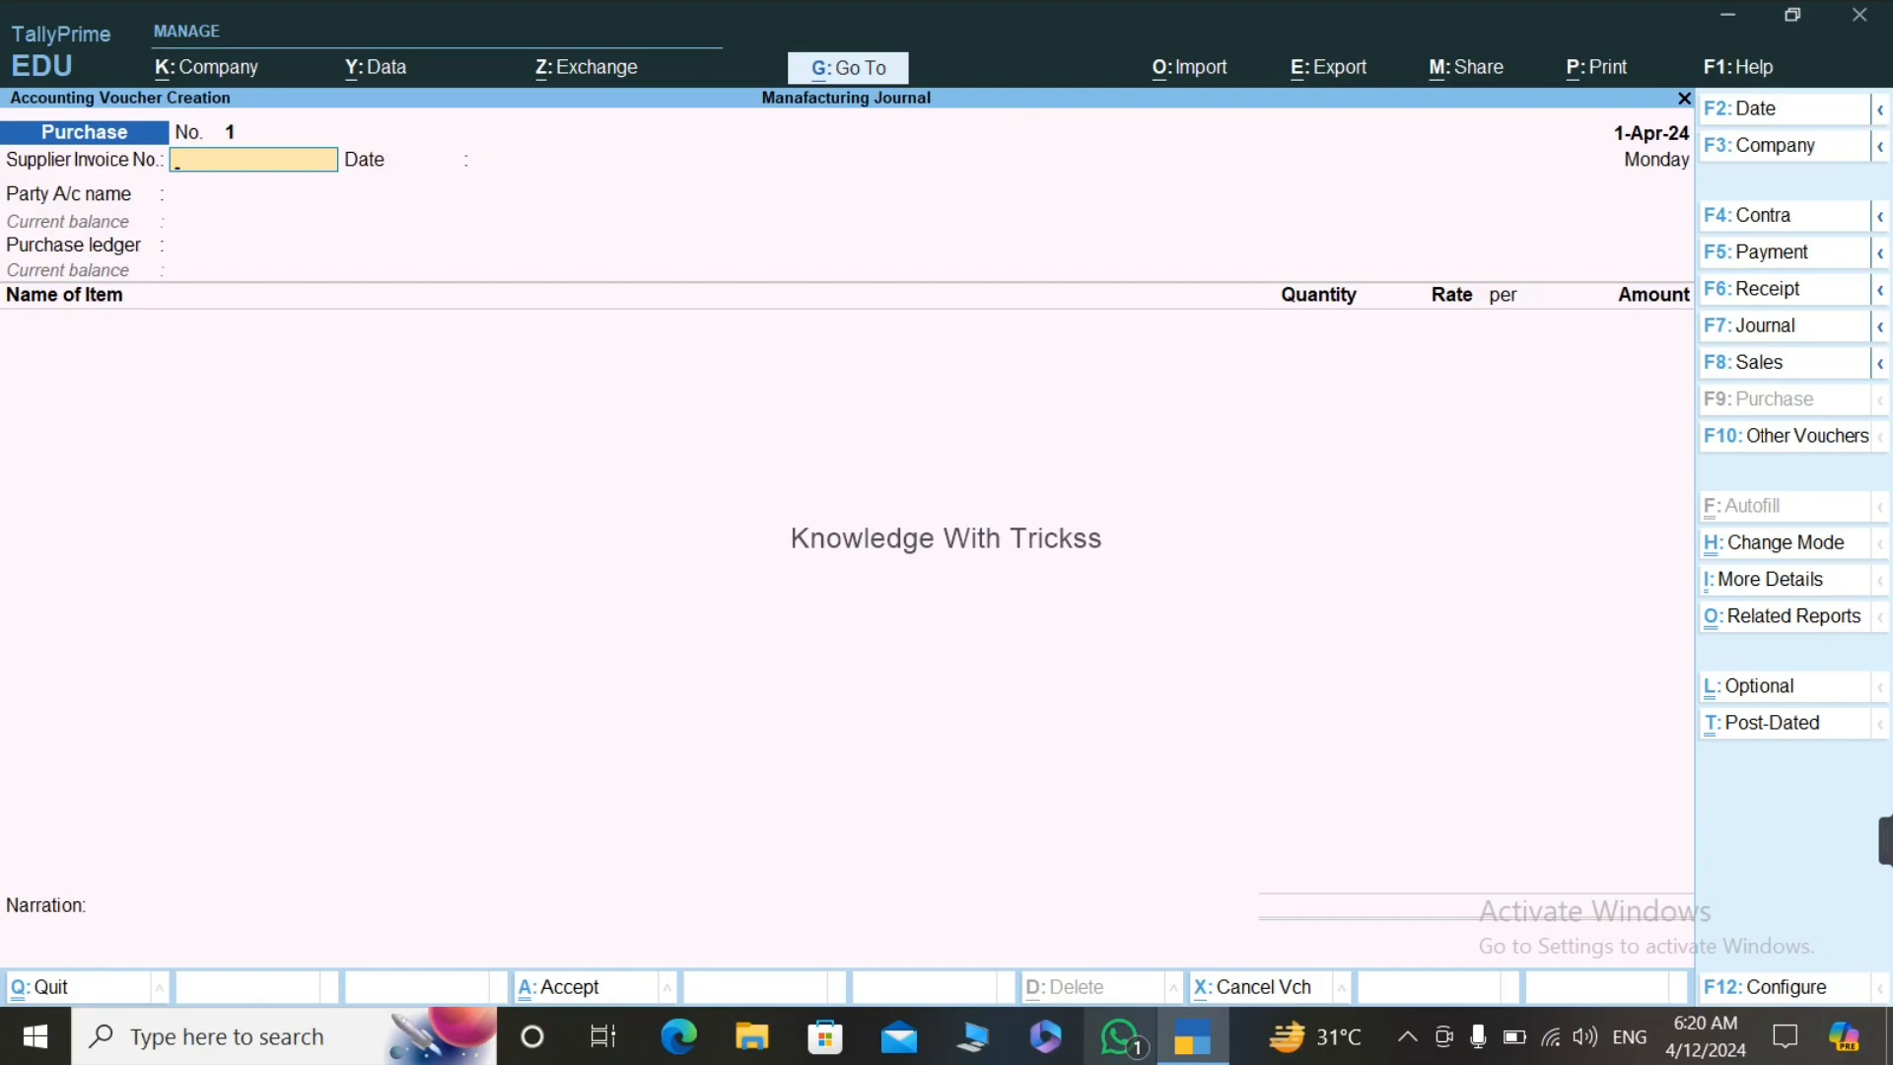
text(444)
key(Return)
key(Return)
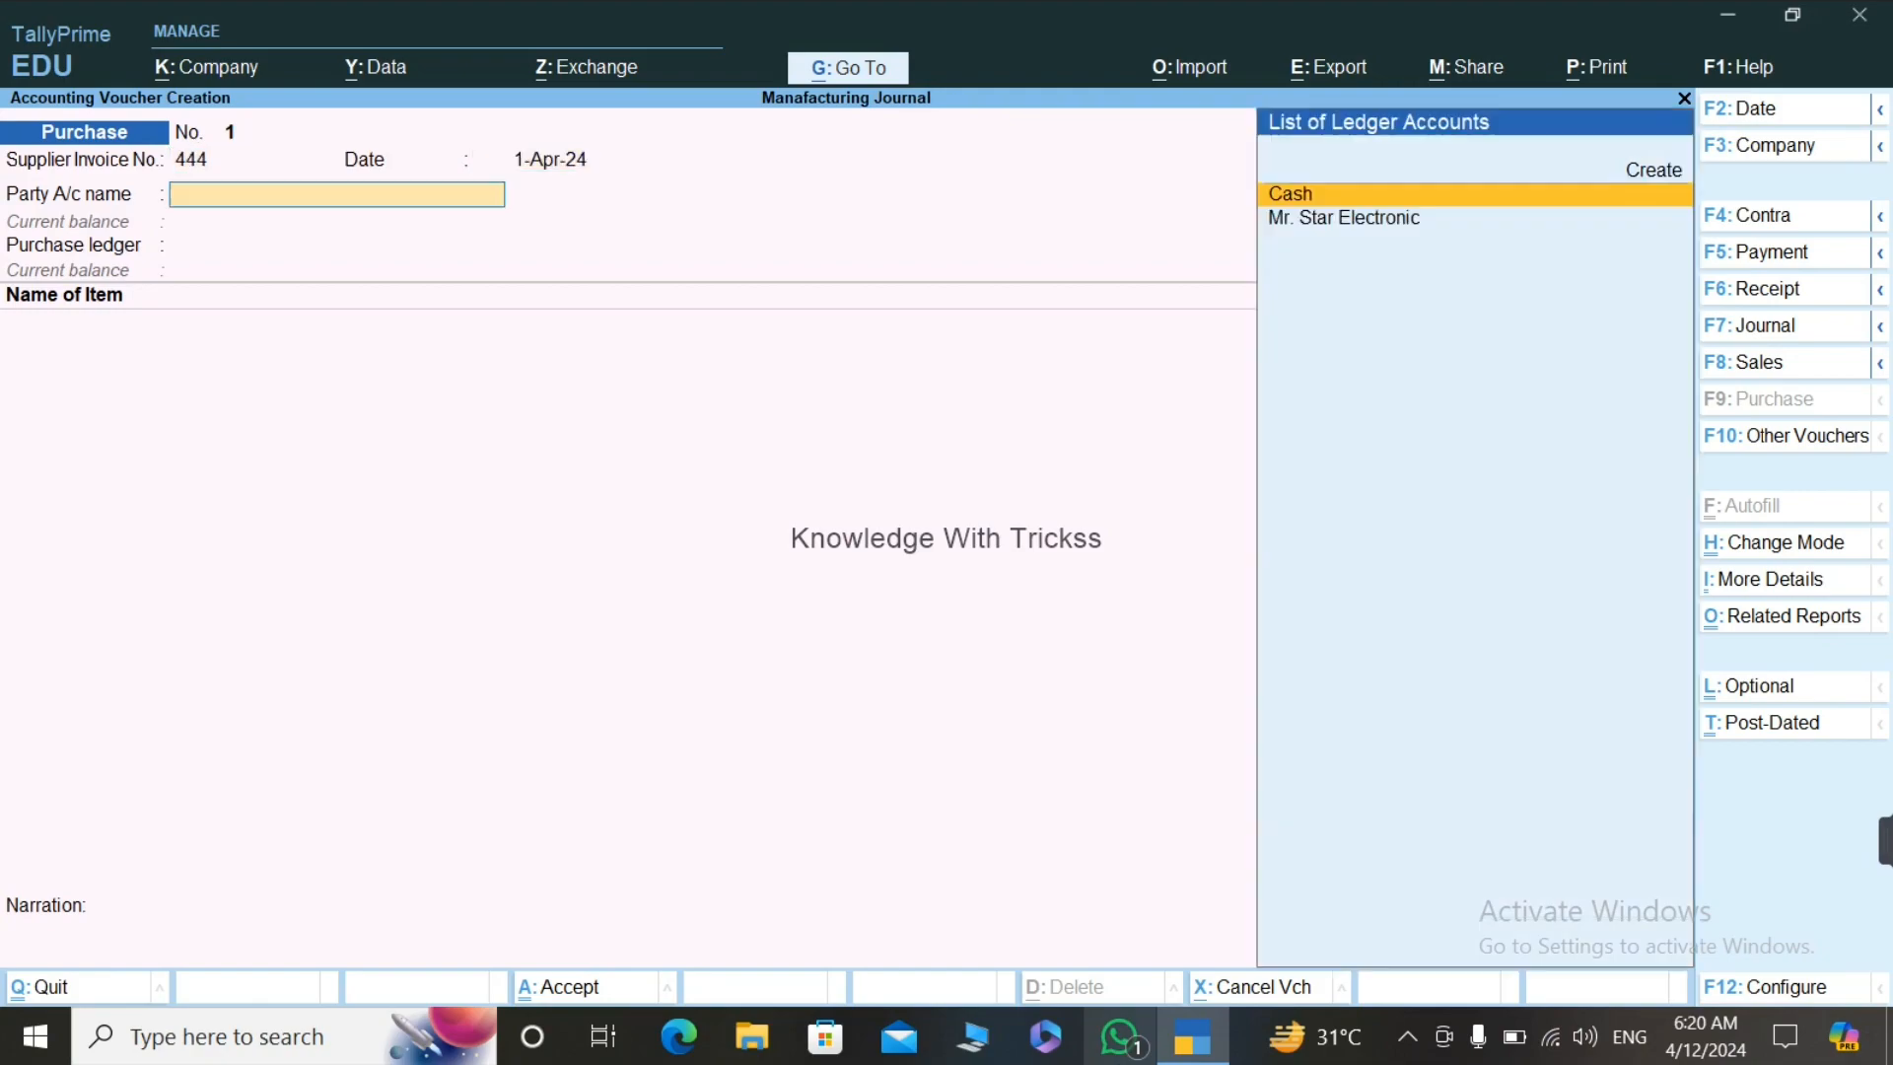
Step: Set the party to Mr. Star Electronic without receipt or party detail changes, and use the Electronics Purchase ledger
key(Down)
key(Return)
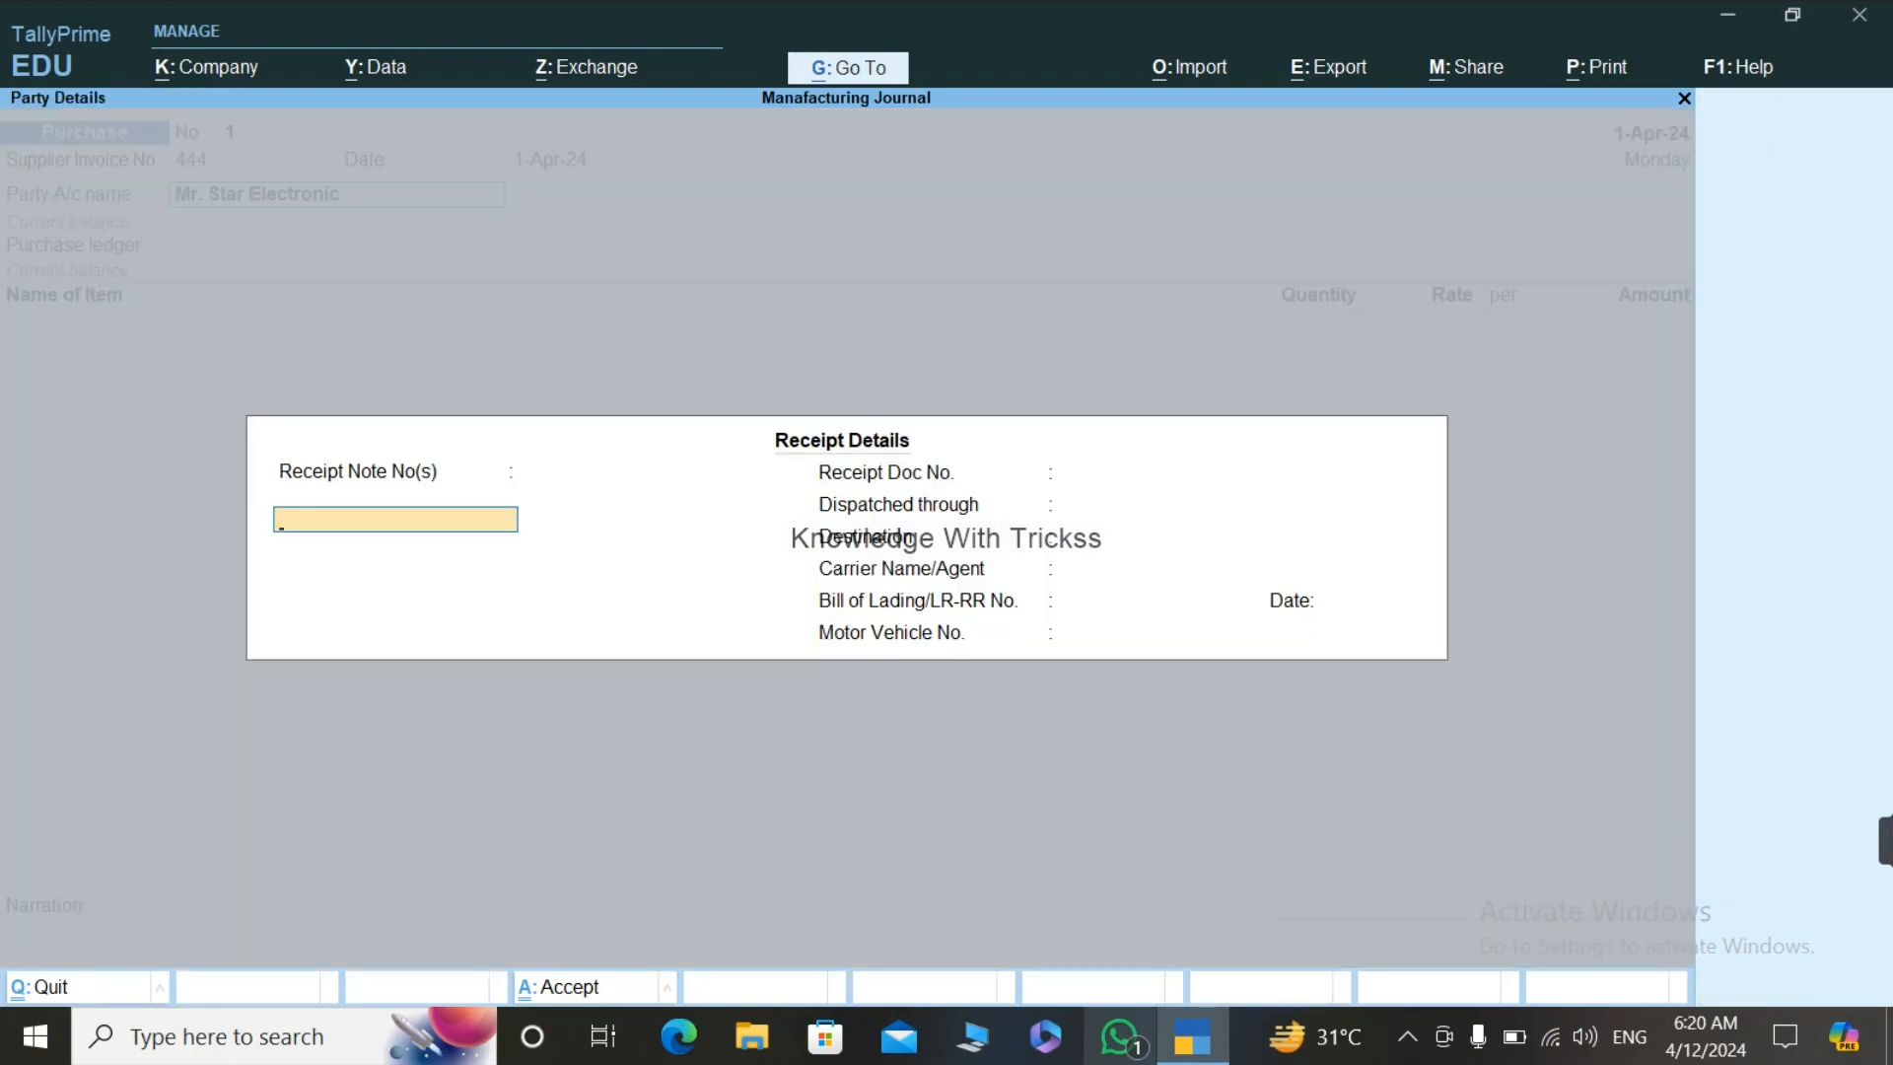
key(Return)
key(Return)
key(Return)
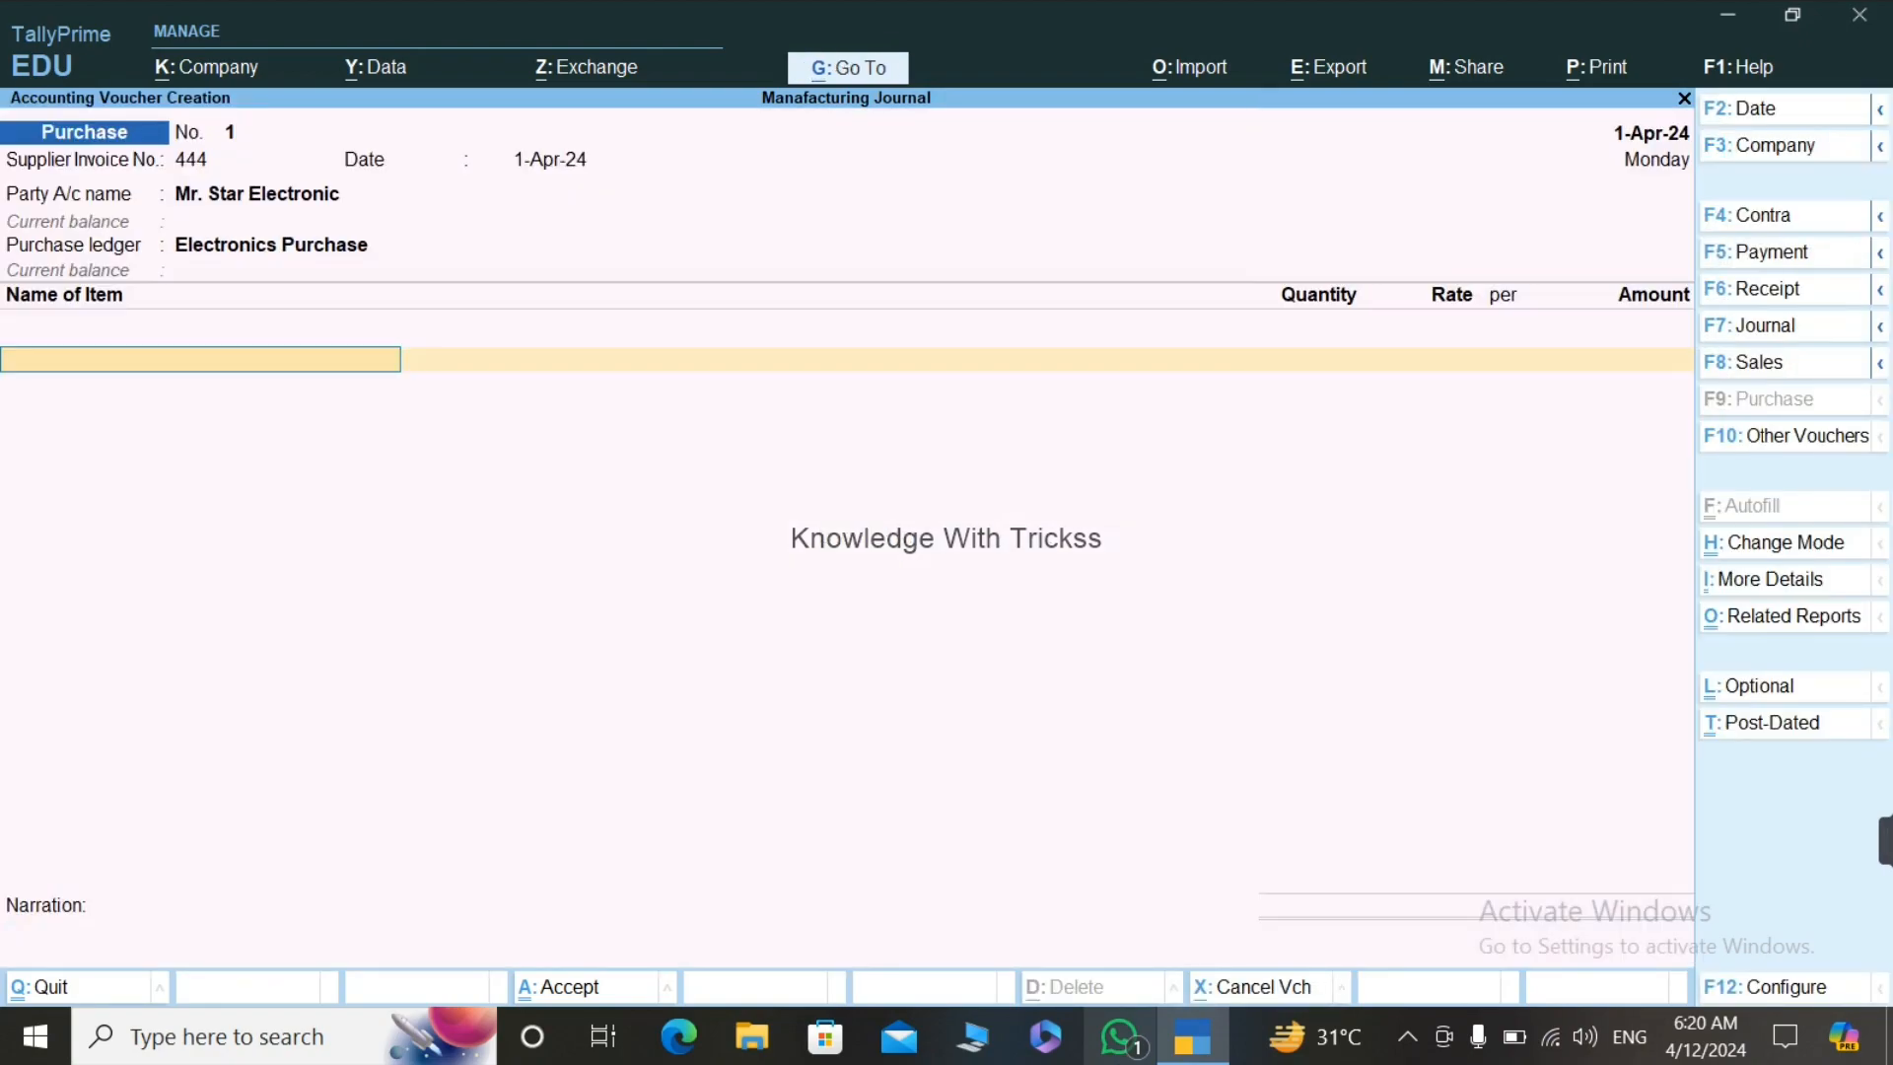
Step: Add Cabels to the purchase voucher with a quantity of 10 nos at a rate of 500
key(Down)
key(Down)
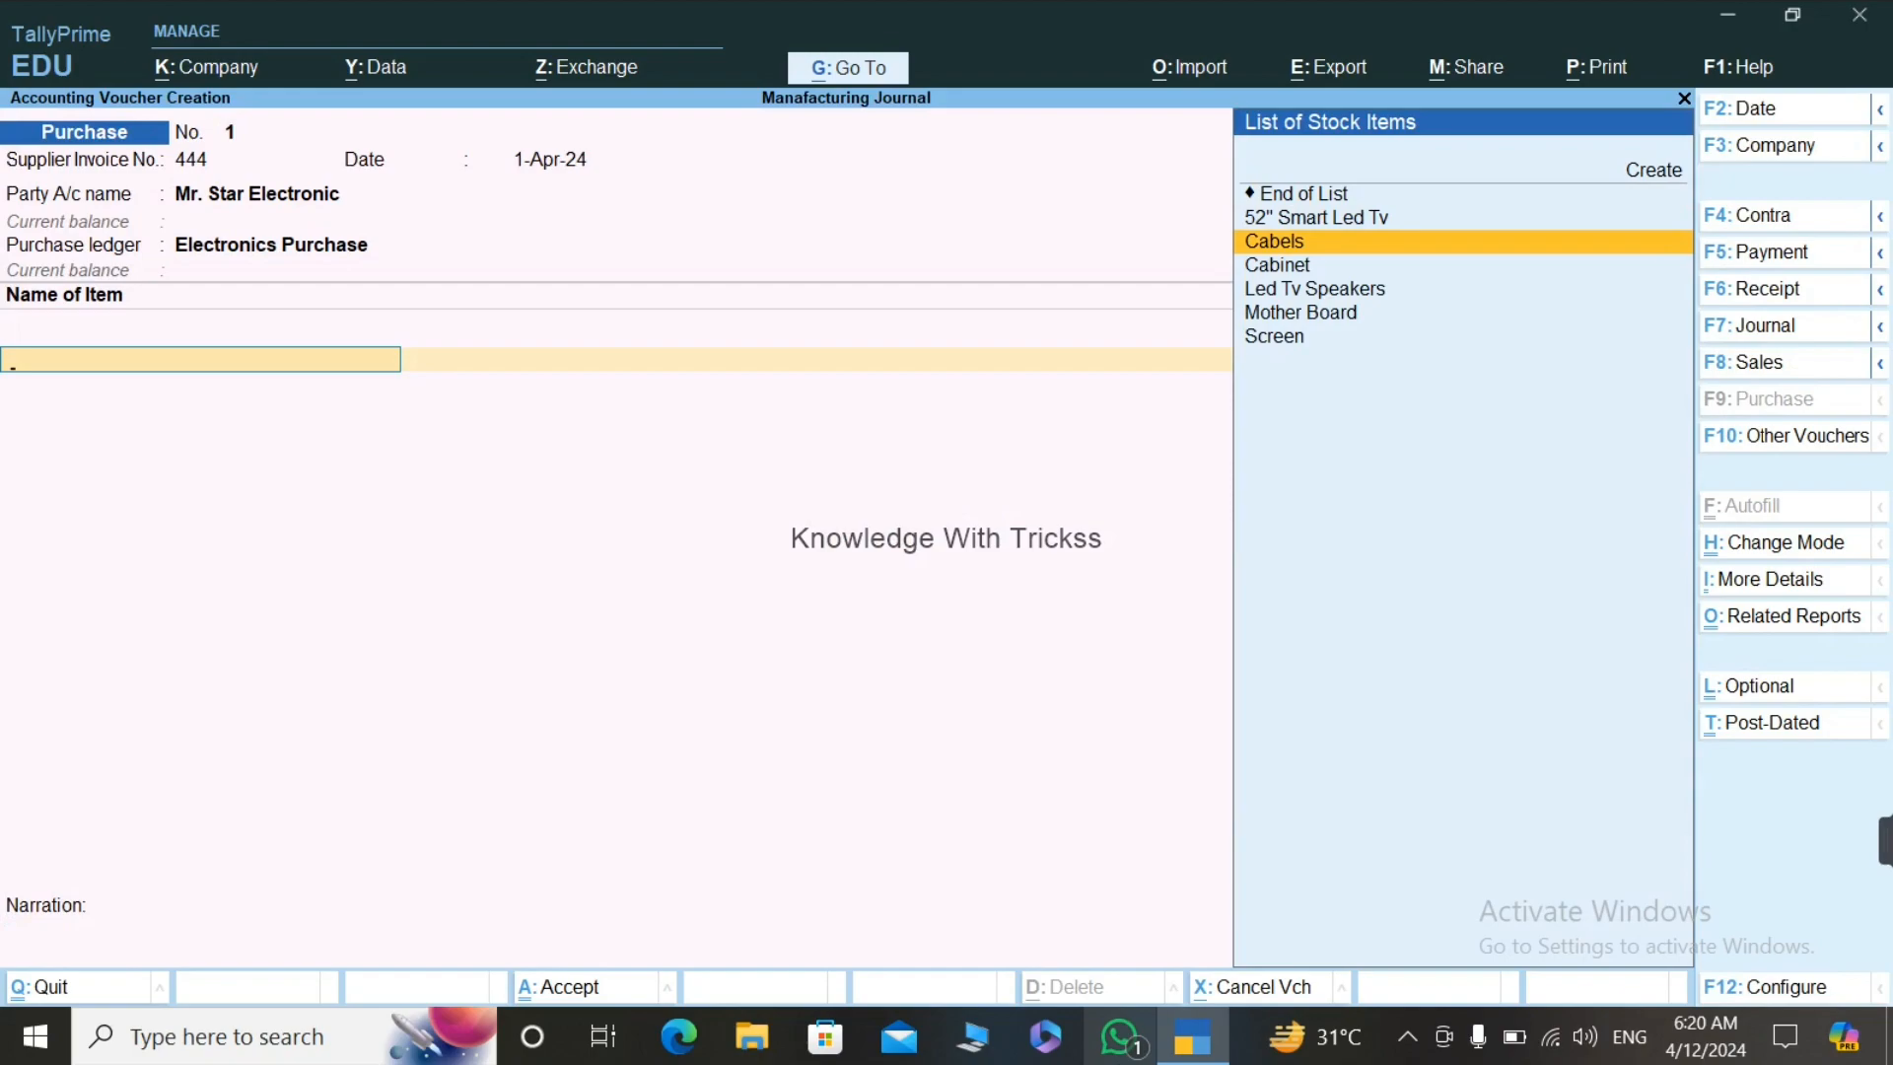
key(Return)
text(10 nos)
key(Return)
text(500)
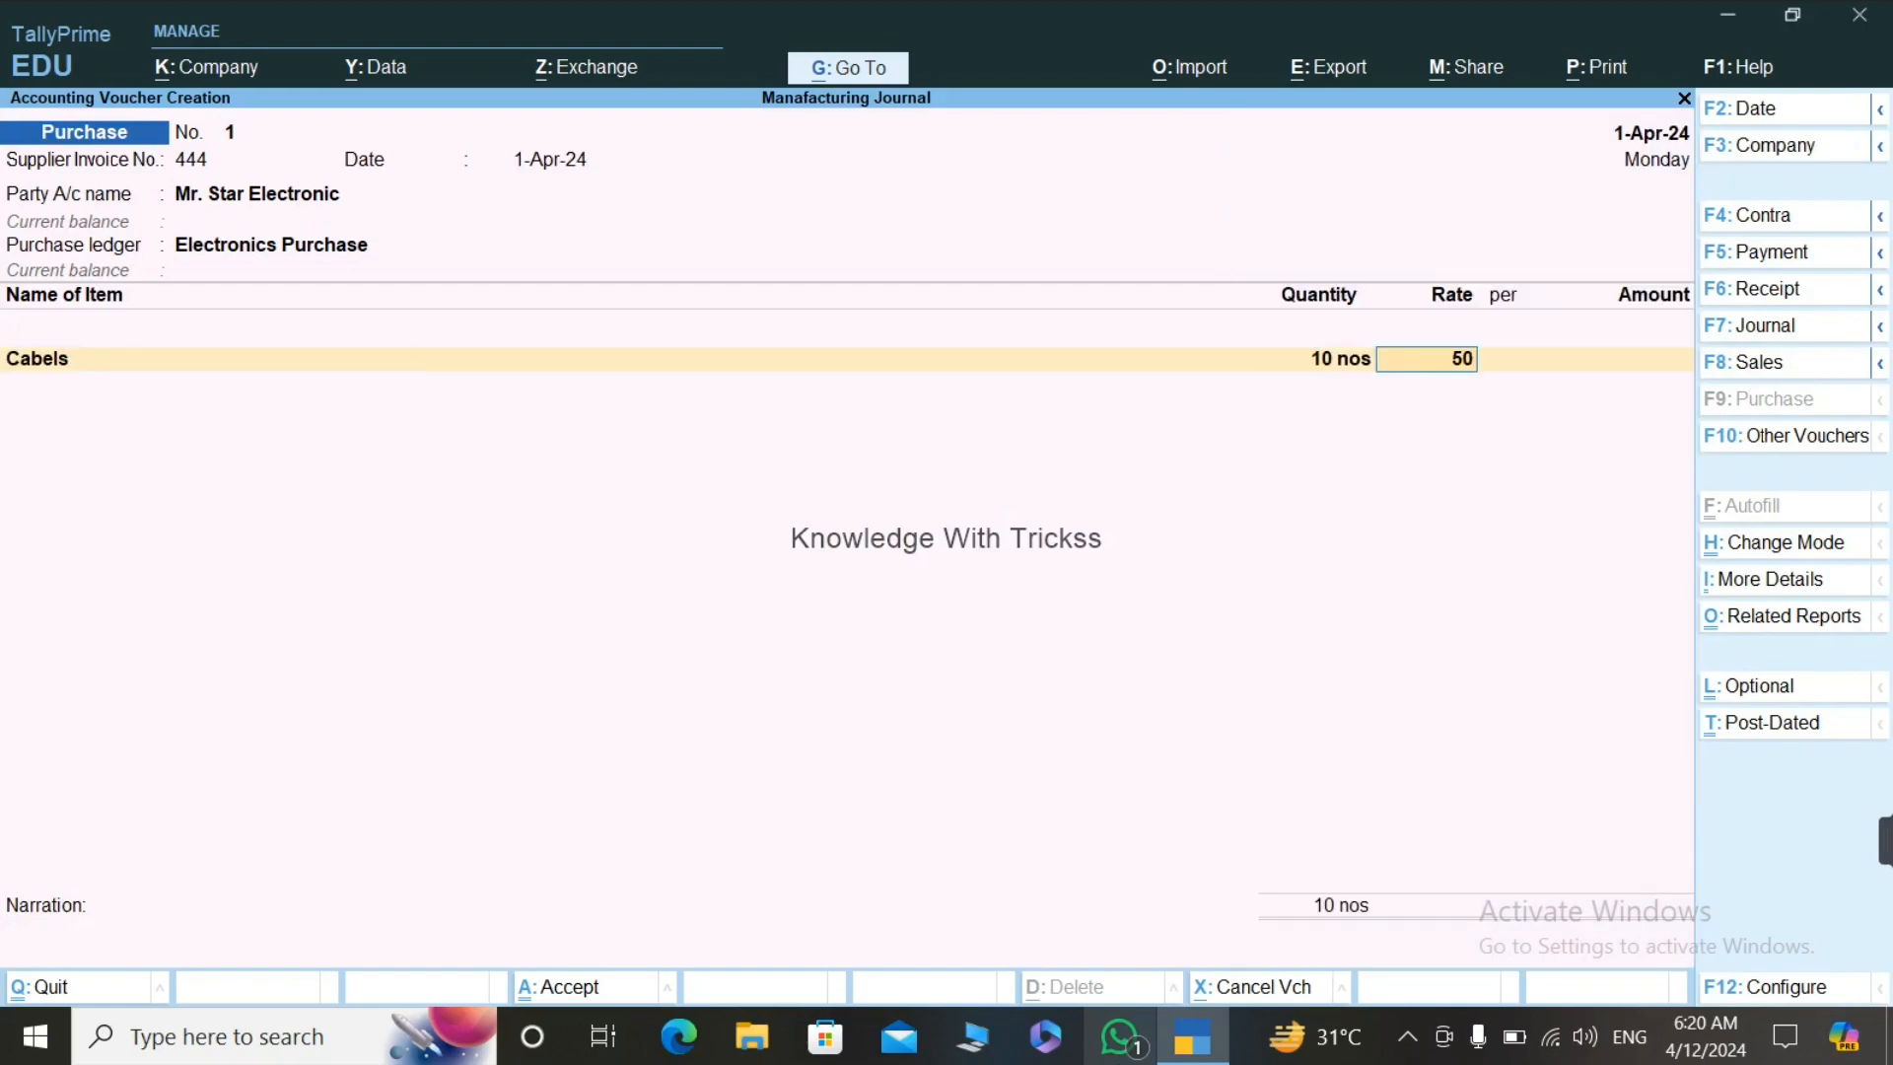
key(Return)
key(Return)
key(Return)
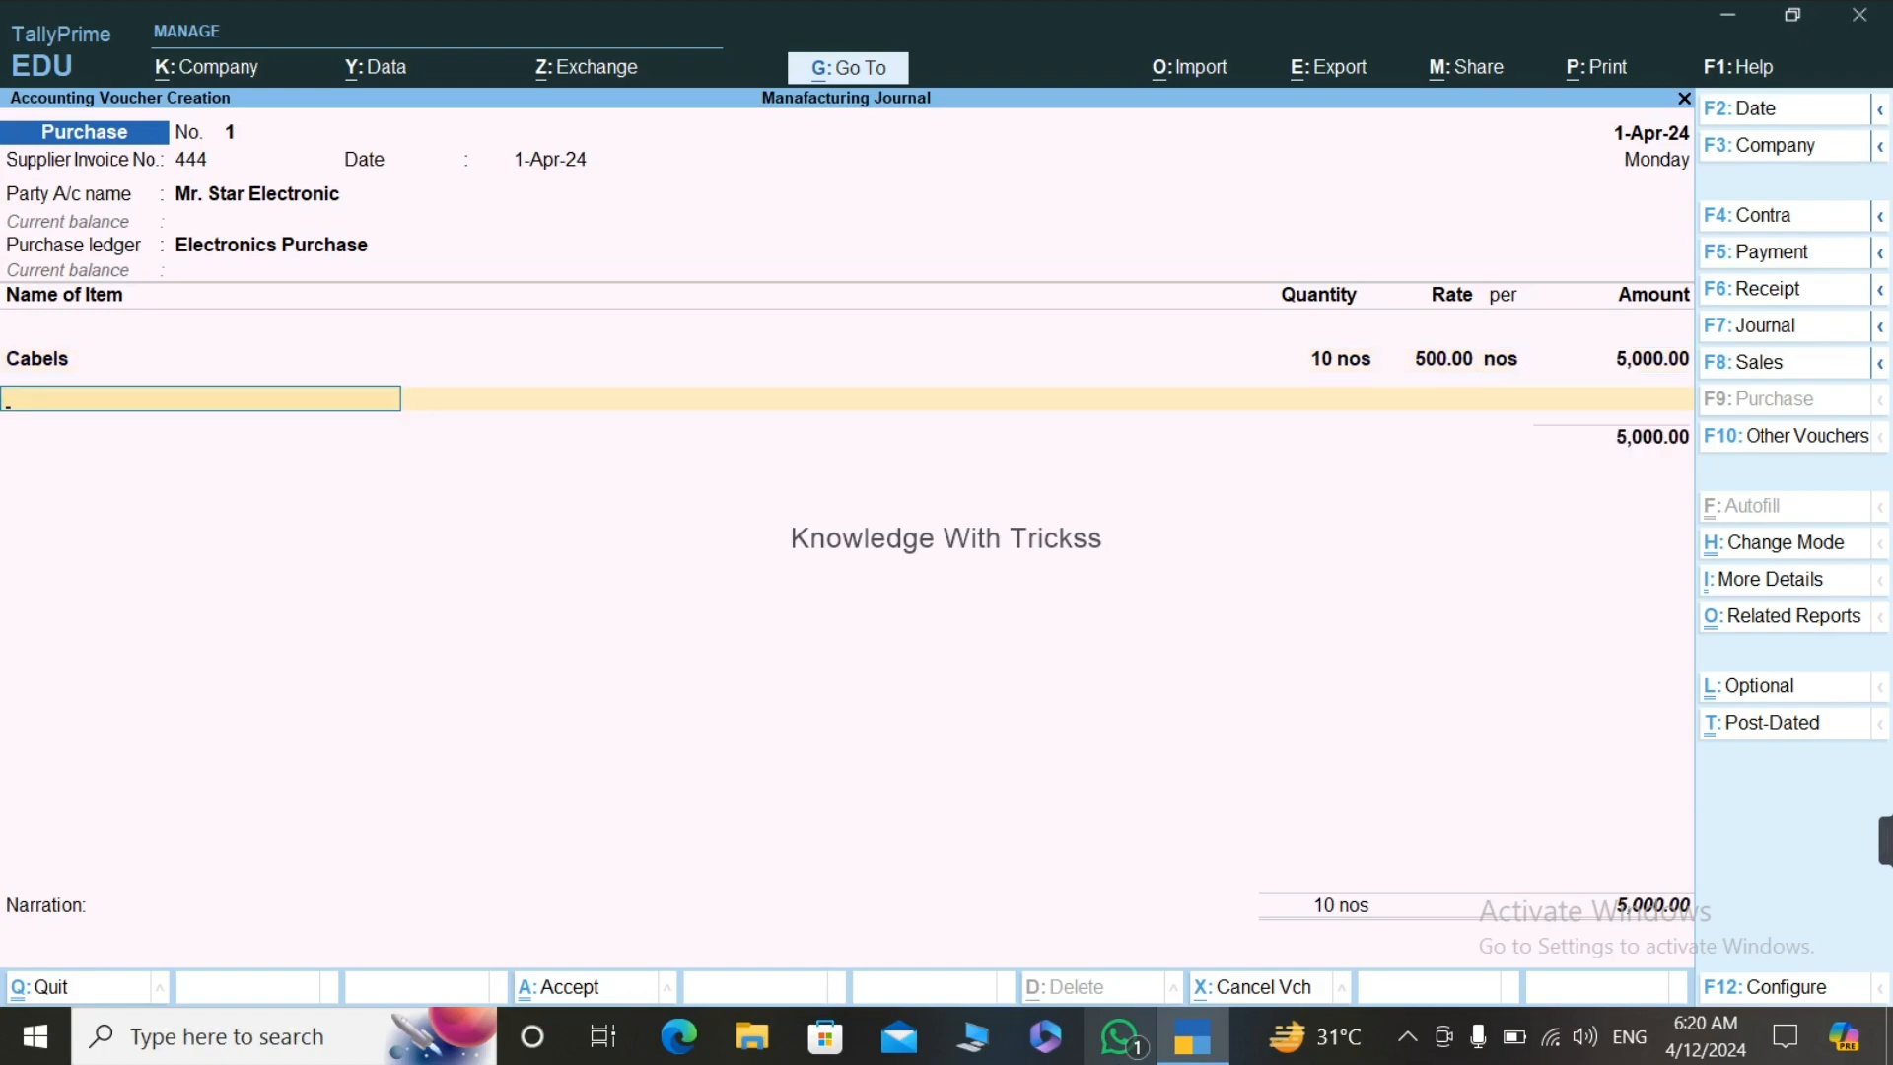
Step: Add Cabinet as the second purchase item with a quantity of 10 nos at a rate of 1000
key(Down)
key(Down)
key(Down)
key(Down)
key(Return)
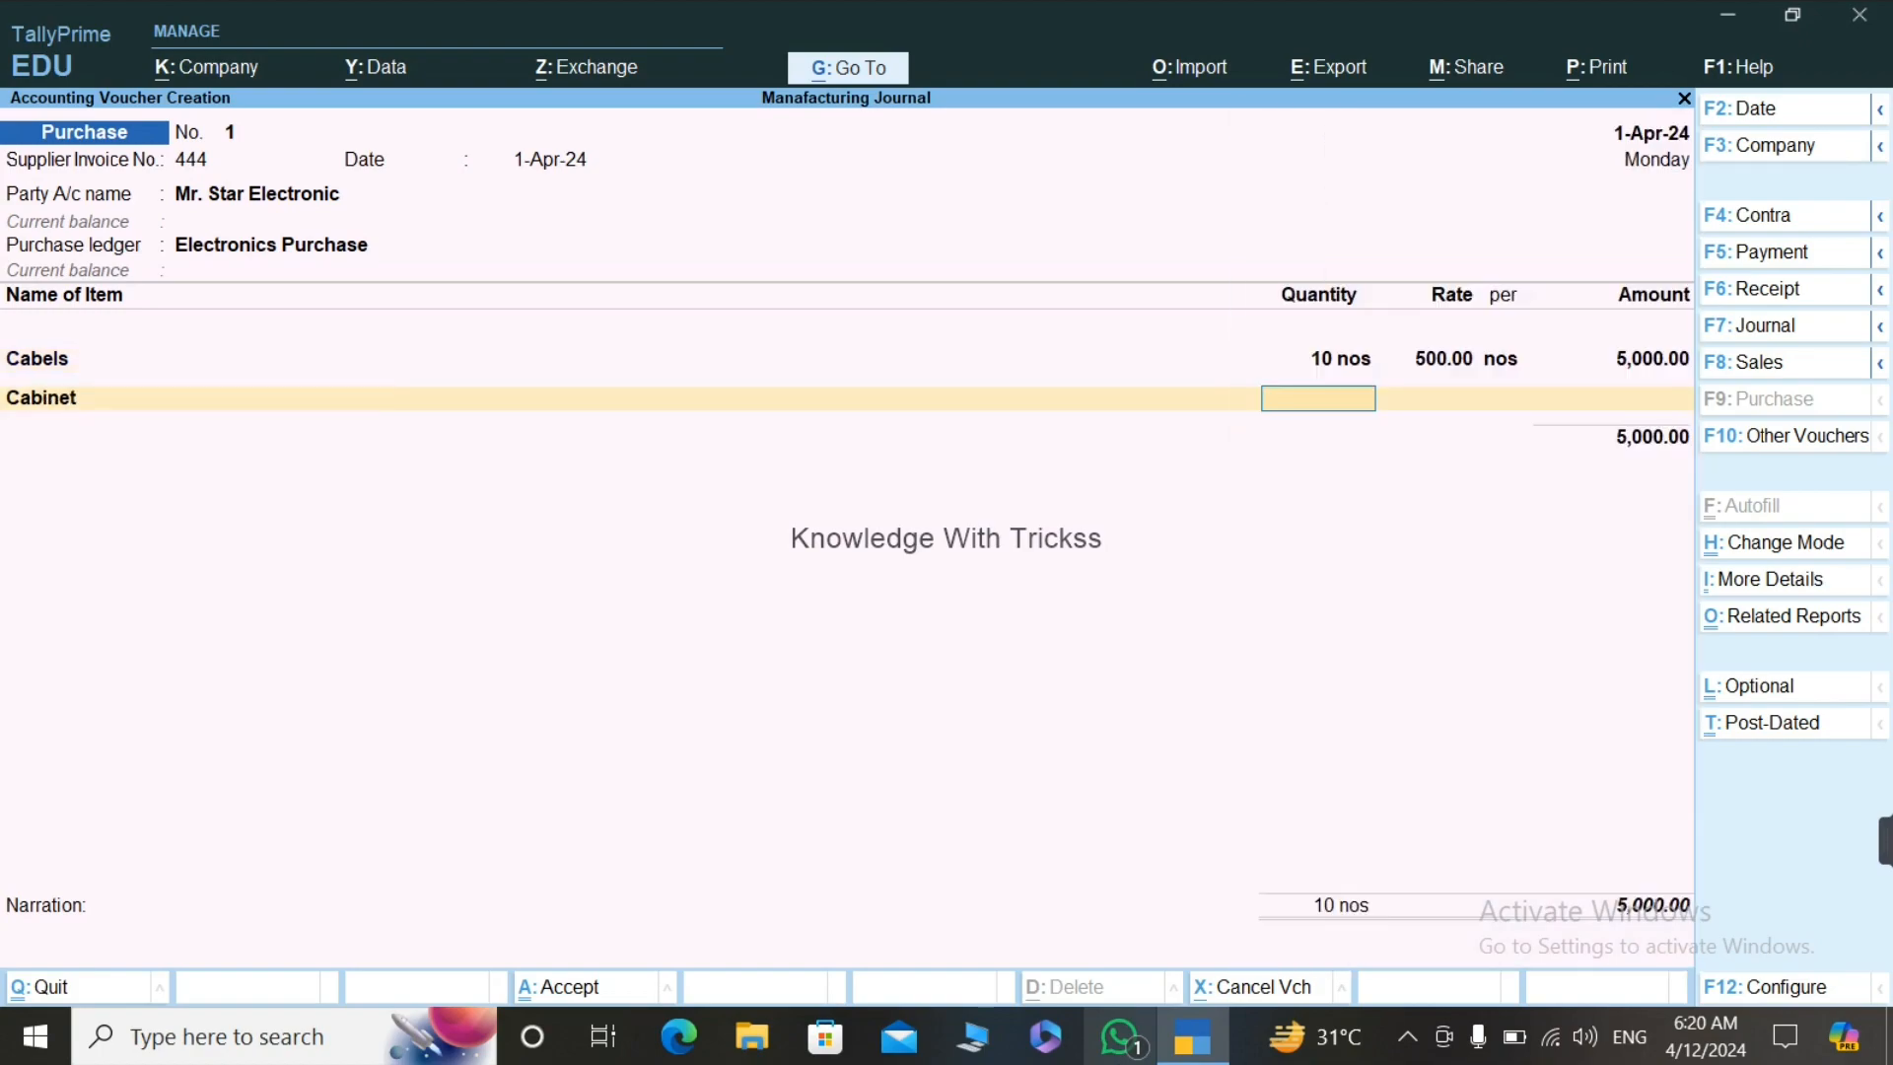
text(10 nos)
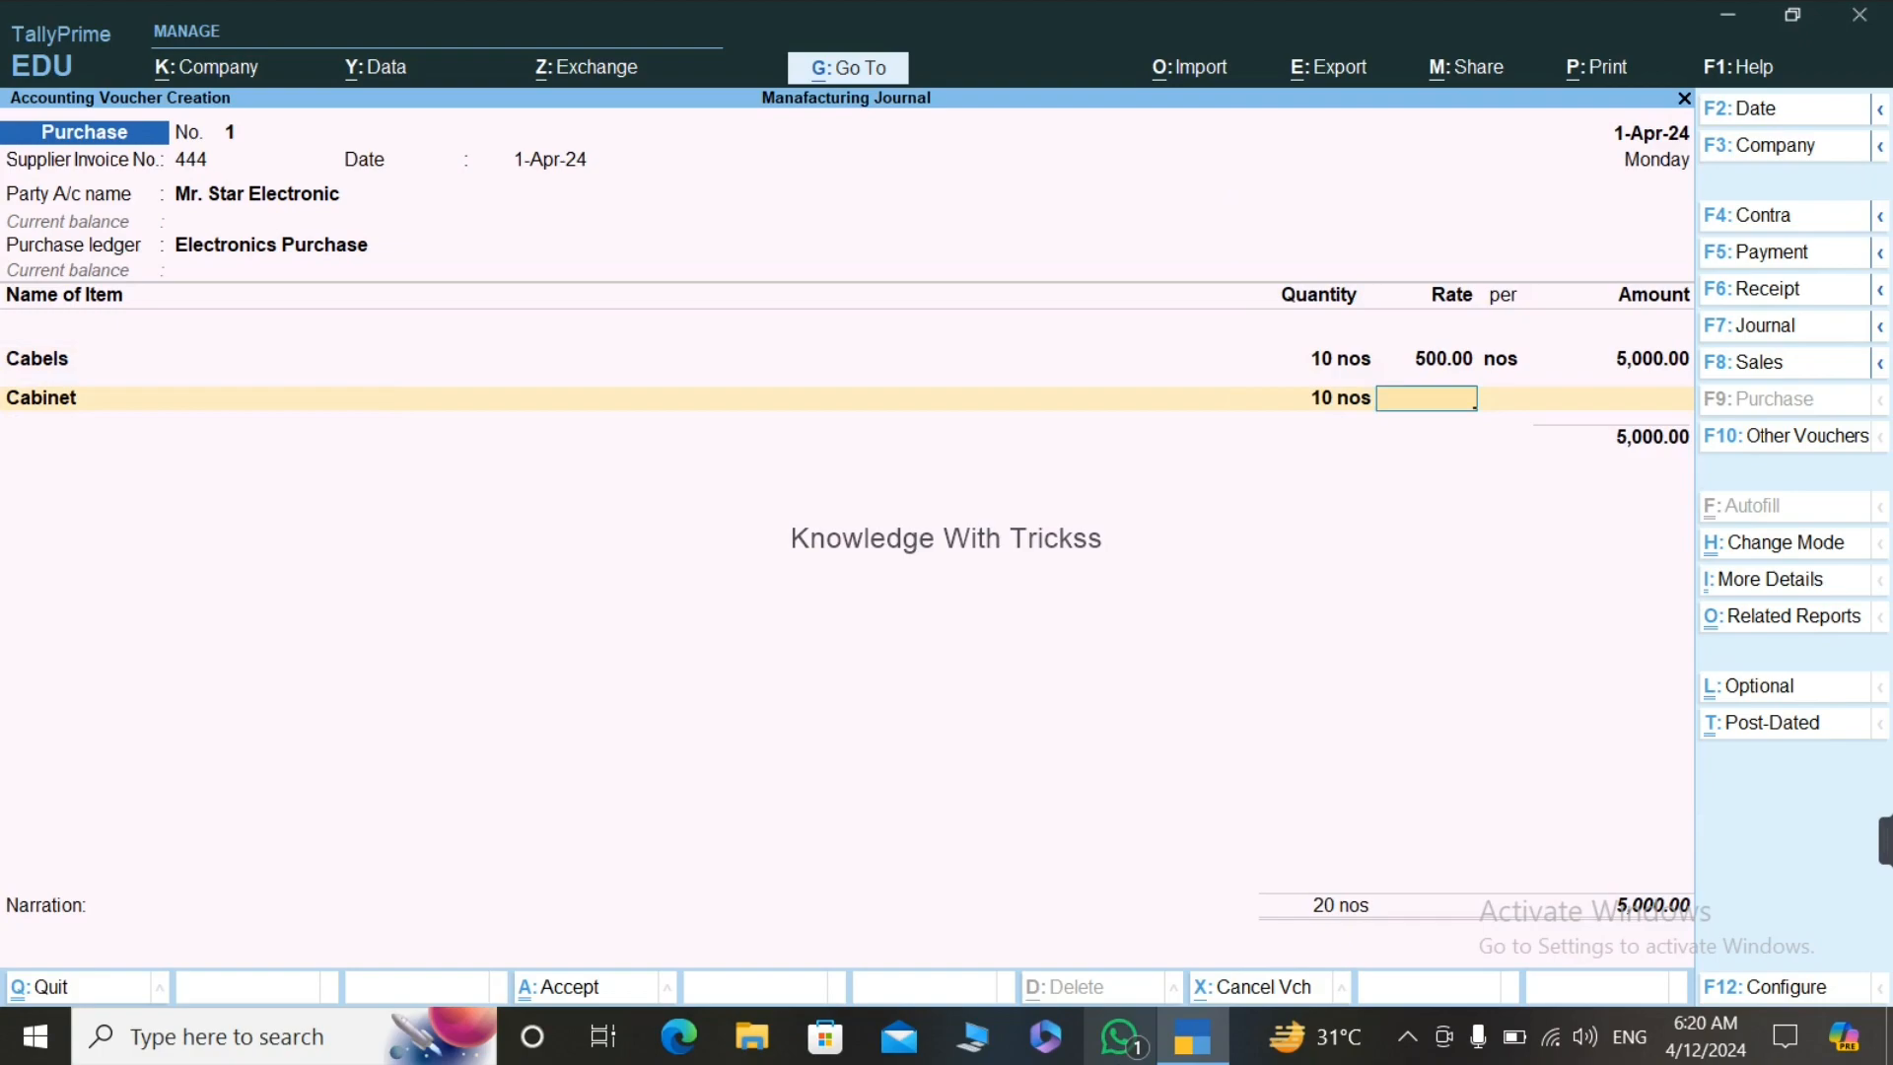
text(1000)
key(Return)
key(Return)
Step: Add Led Tv Speakers as the third purchase item with a quantity of 20 nos at a rate of 500
key(Down)
key(Down)
key(Down)
key(Down)
key(Down)
key(Return)
text(1)
key(BackSpace)
text(20)
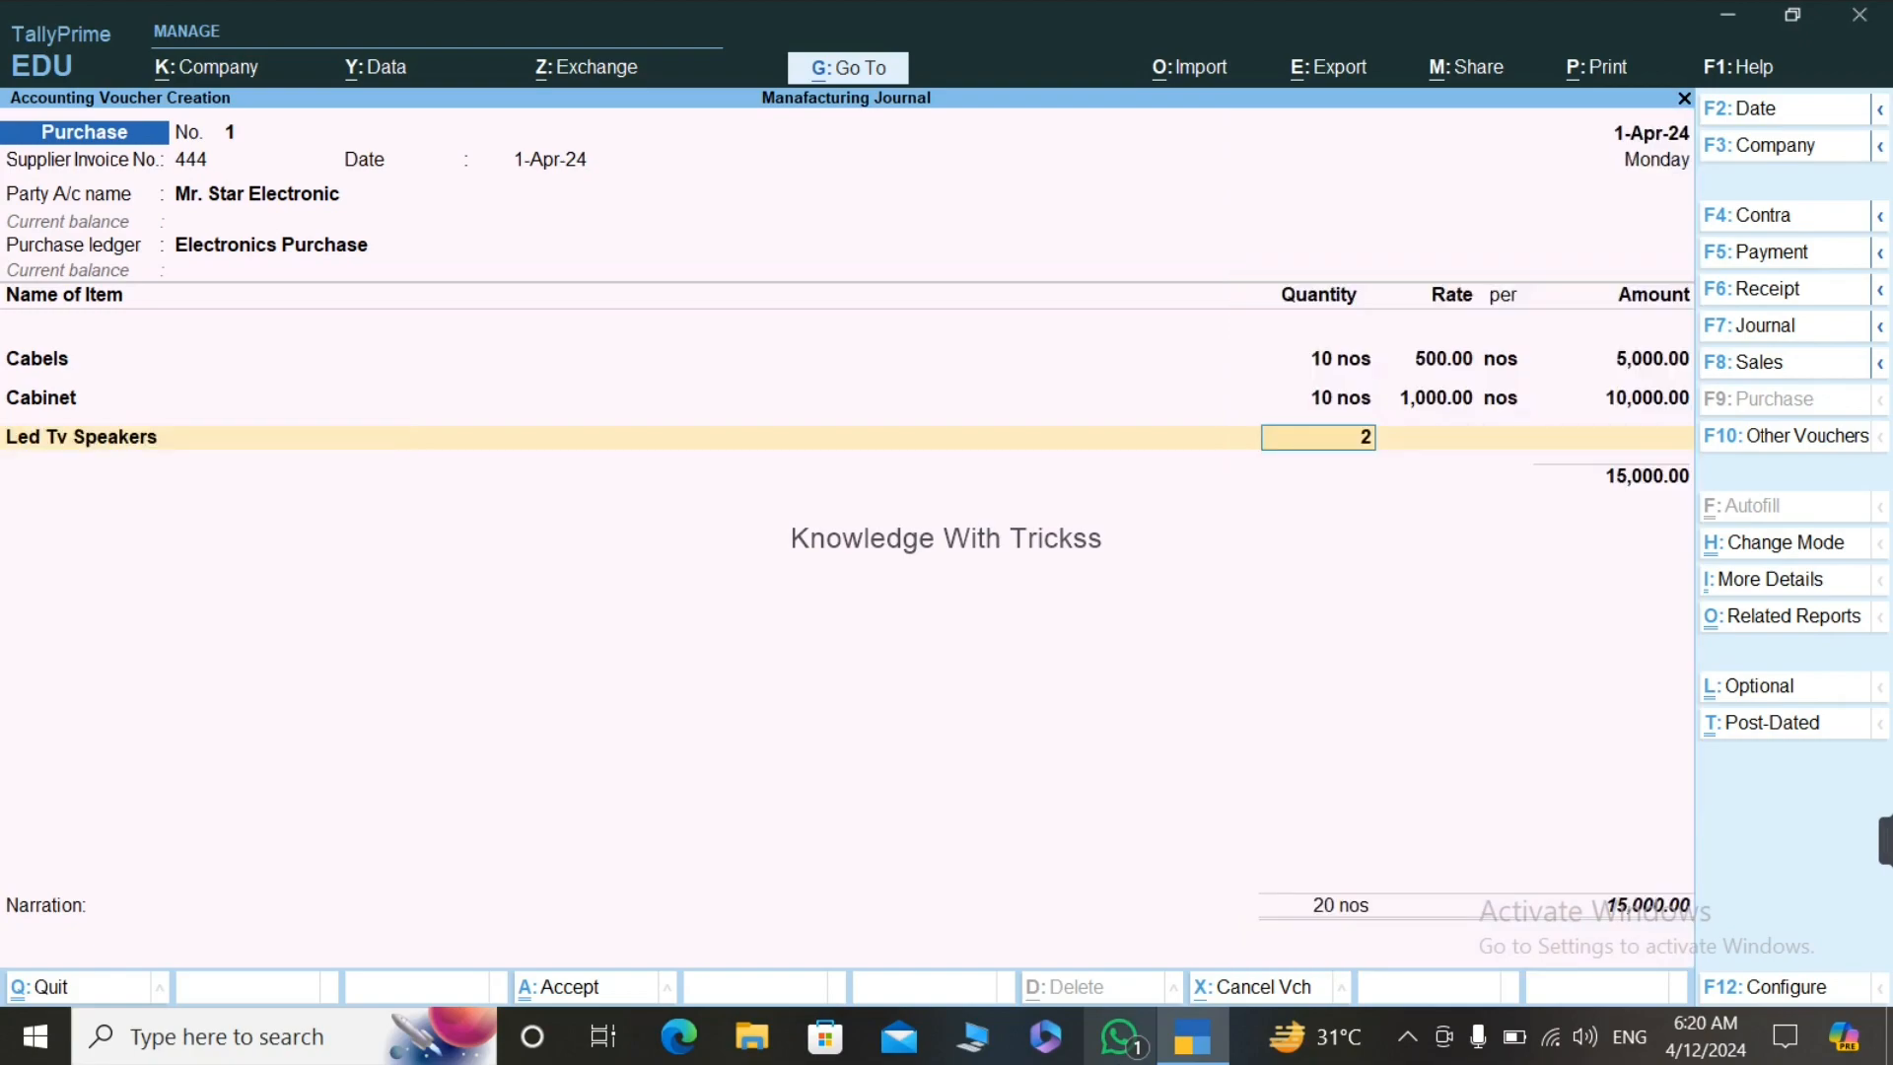
key(Return)
text(500)
key(Return)
key(Return)
Step: Add Mother Board as the fourth purchase item with a quantity of 10 nos at a rate of 3000
key(Down)
key(Down)
key(Down)
key(Down)
key(Down)
key(Return)
text(10)
key(Return)
text(3000)
key(Return)
key(Return)
key(Return)
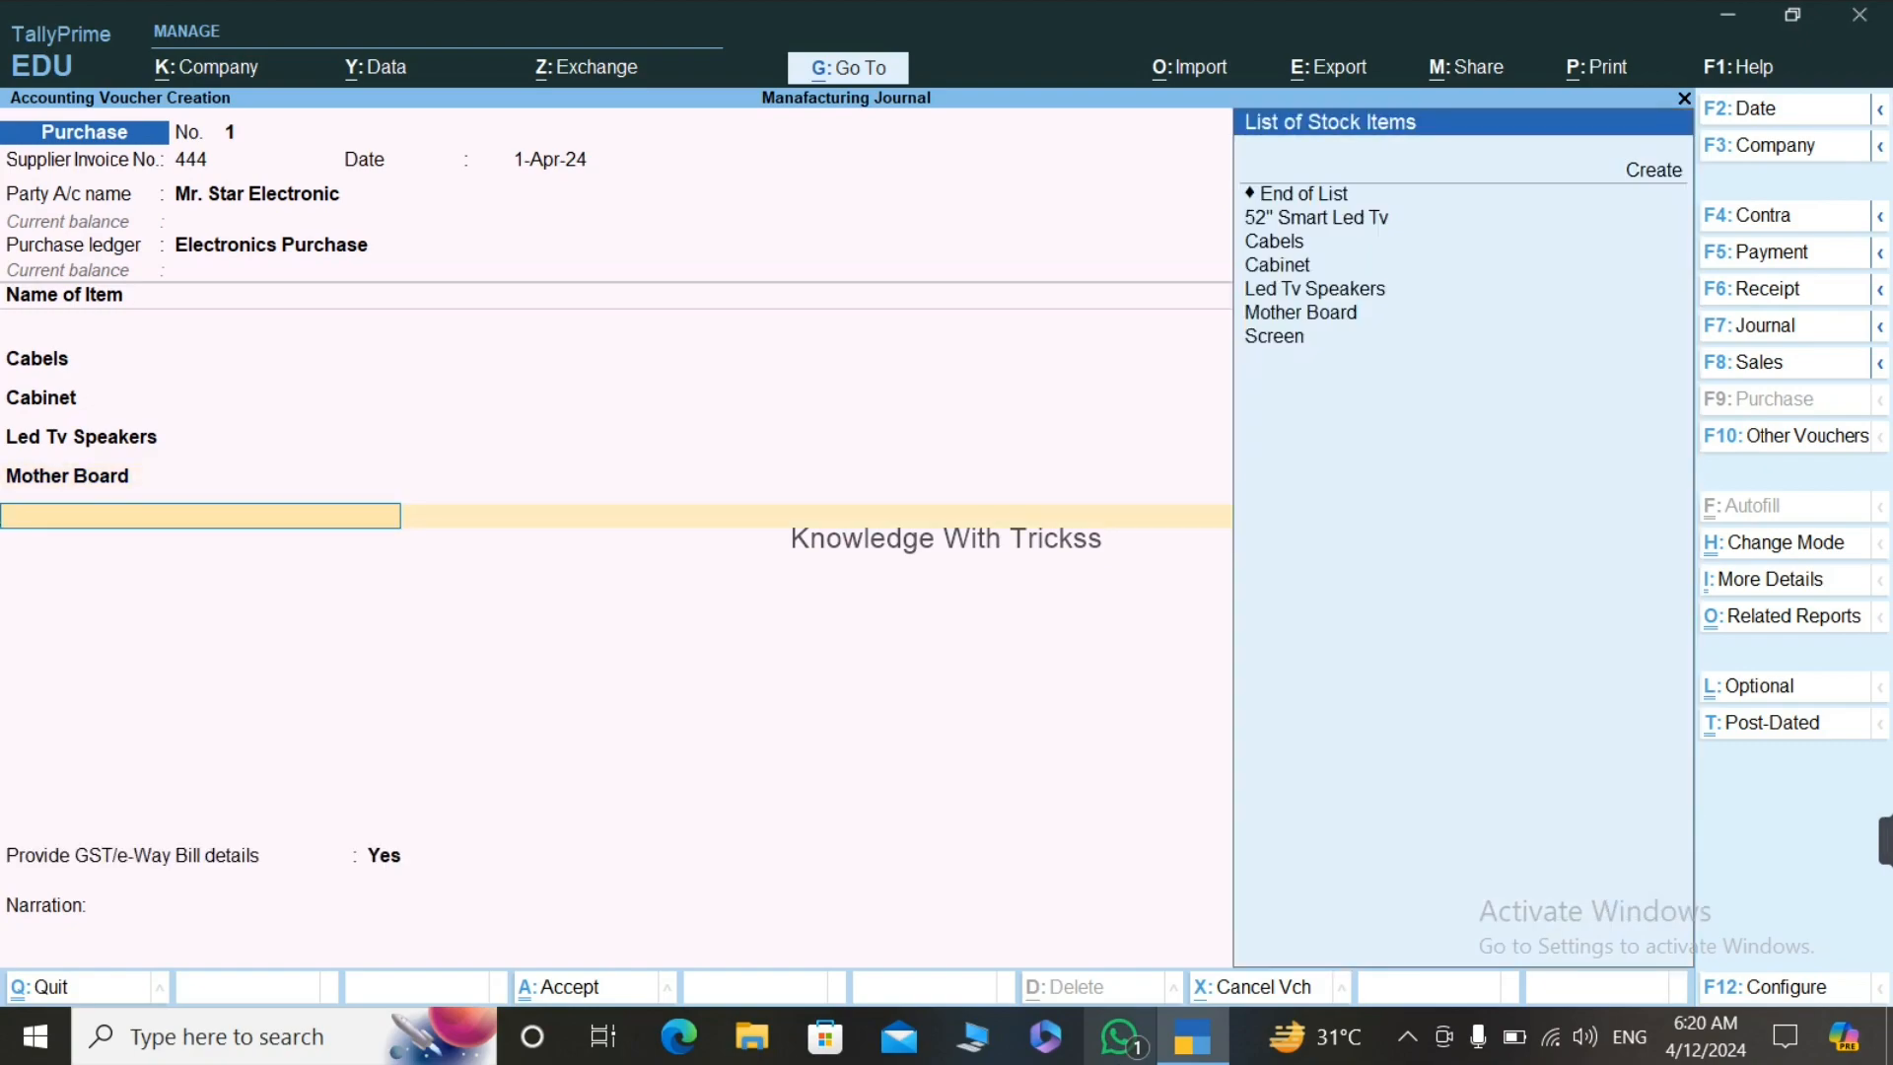
Step: Add Screen as the fifth purchase item with a quantity of 10 nos at a rate of 3000
key(Down)
key(Down)
key(Down)
key(Down)
key(Down)
key(Down)
key(Return)
text(10)
key(Return)
text(3000)
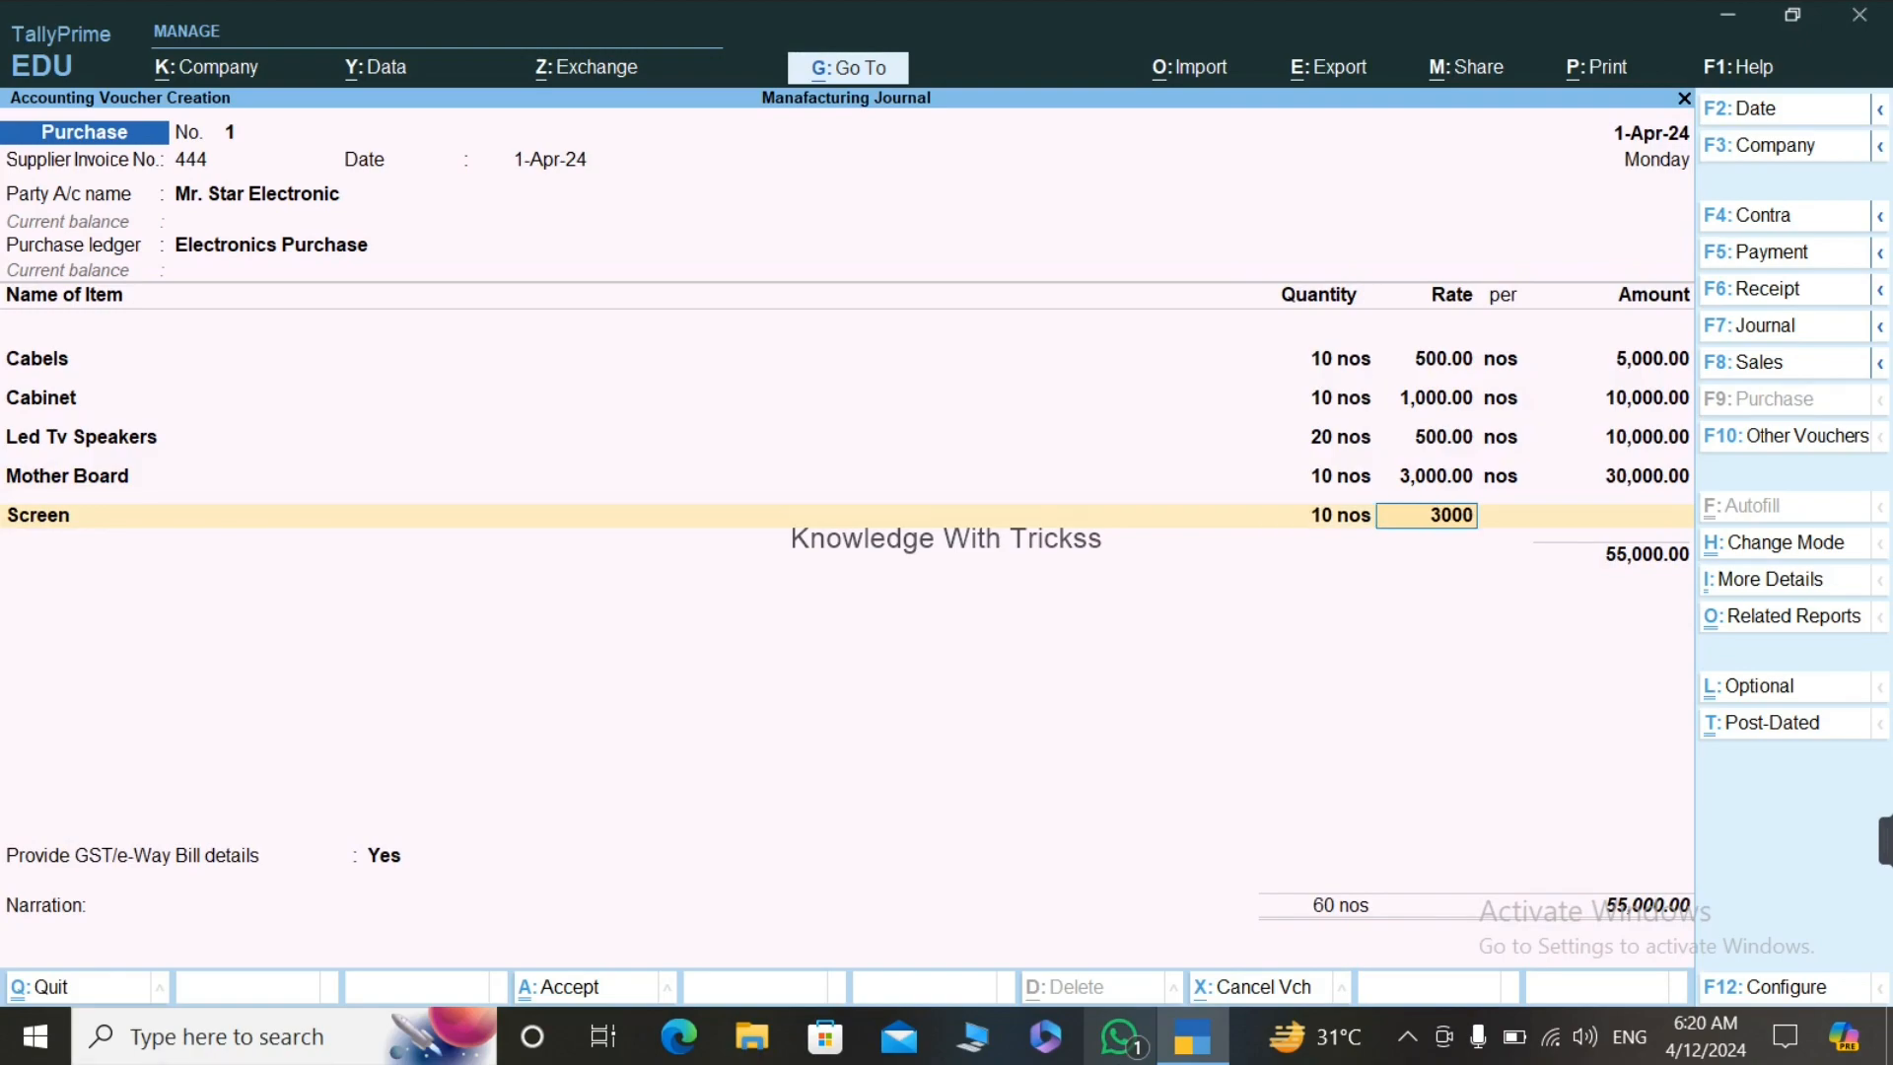
key(Return)
key(Return)
key(Return)
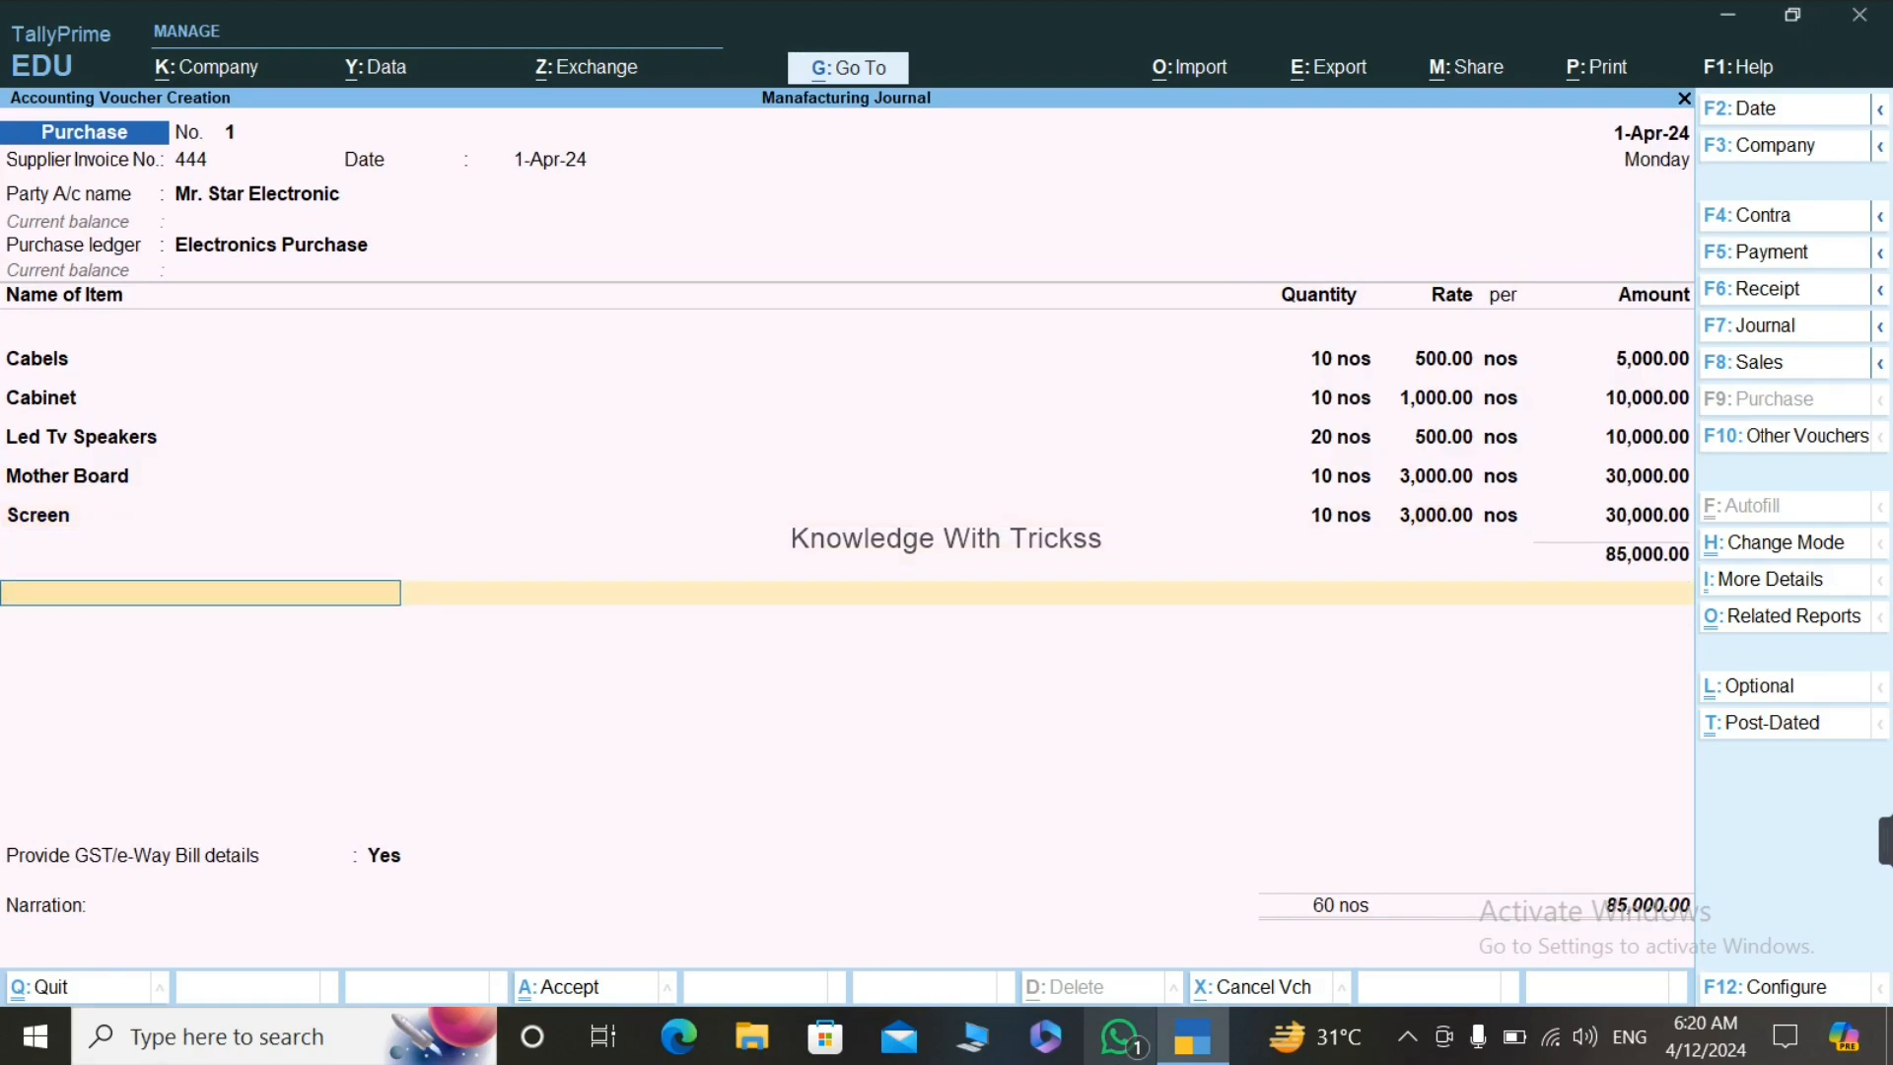
Step: End the purchase item list and set Provide GST/e-Way Bill details to No
key(Return)
key(Up)
key(Return)
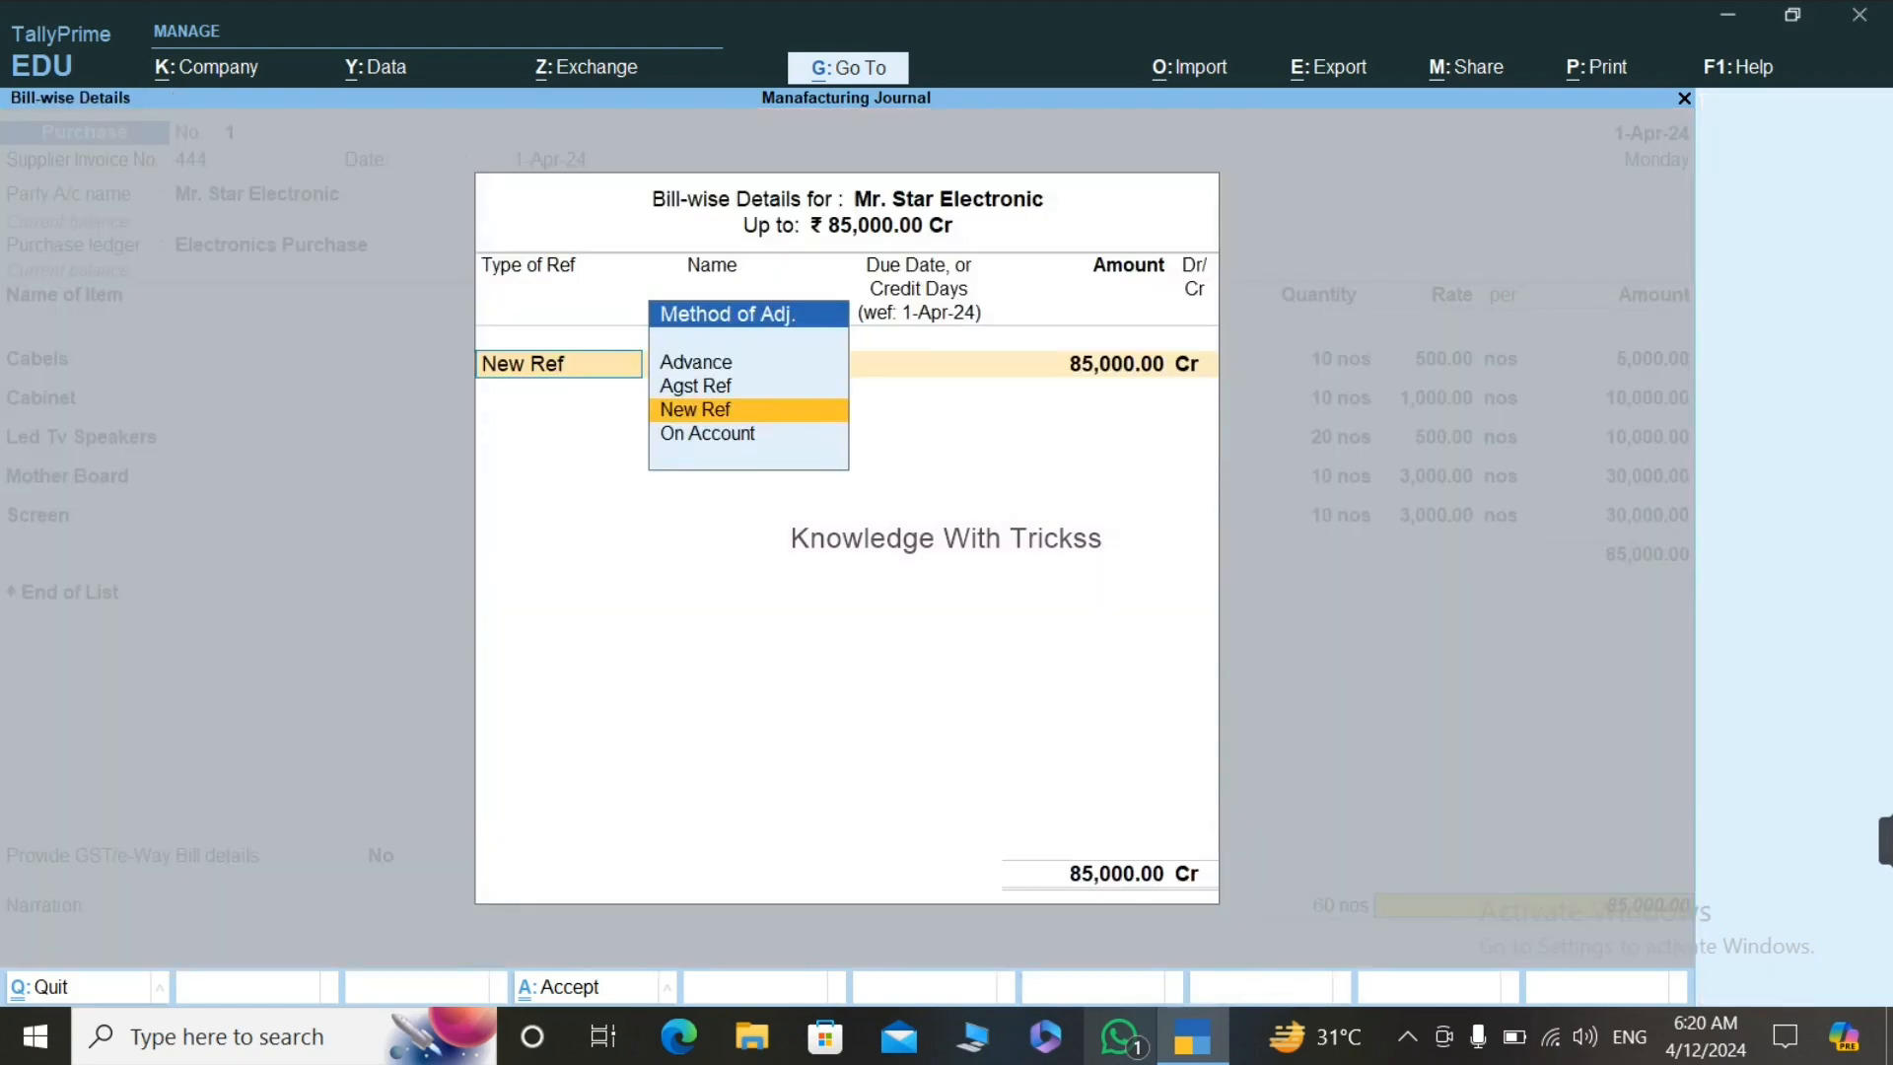
Step: Allocate the full purchase amount to a New Ref in the bill-wise details and save the purchase voucher
key(Return)
key(Return)
key(Return)
key(Return)
key(Return)
key(Return)
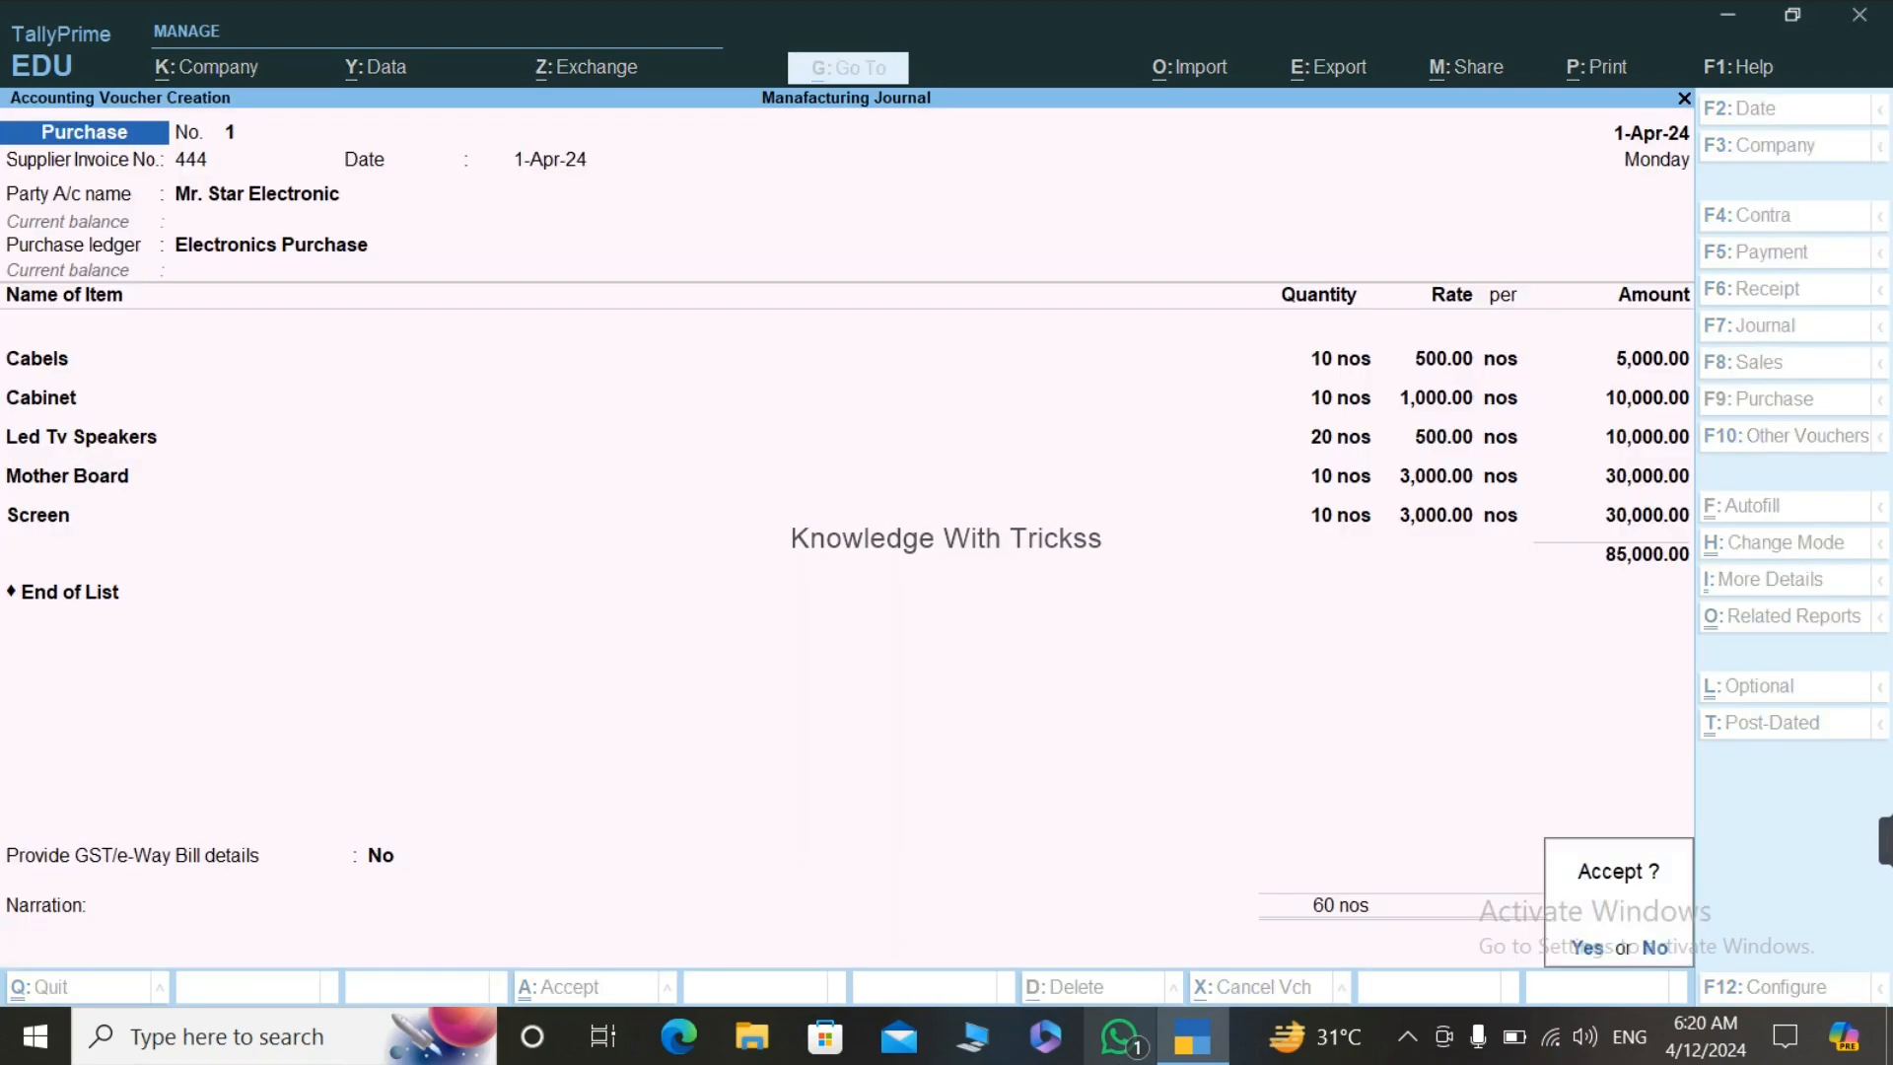
key(Return)
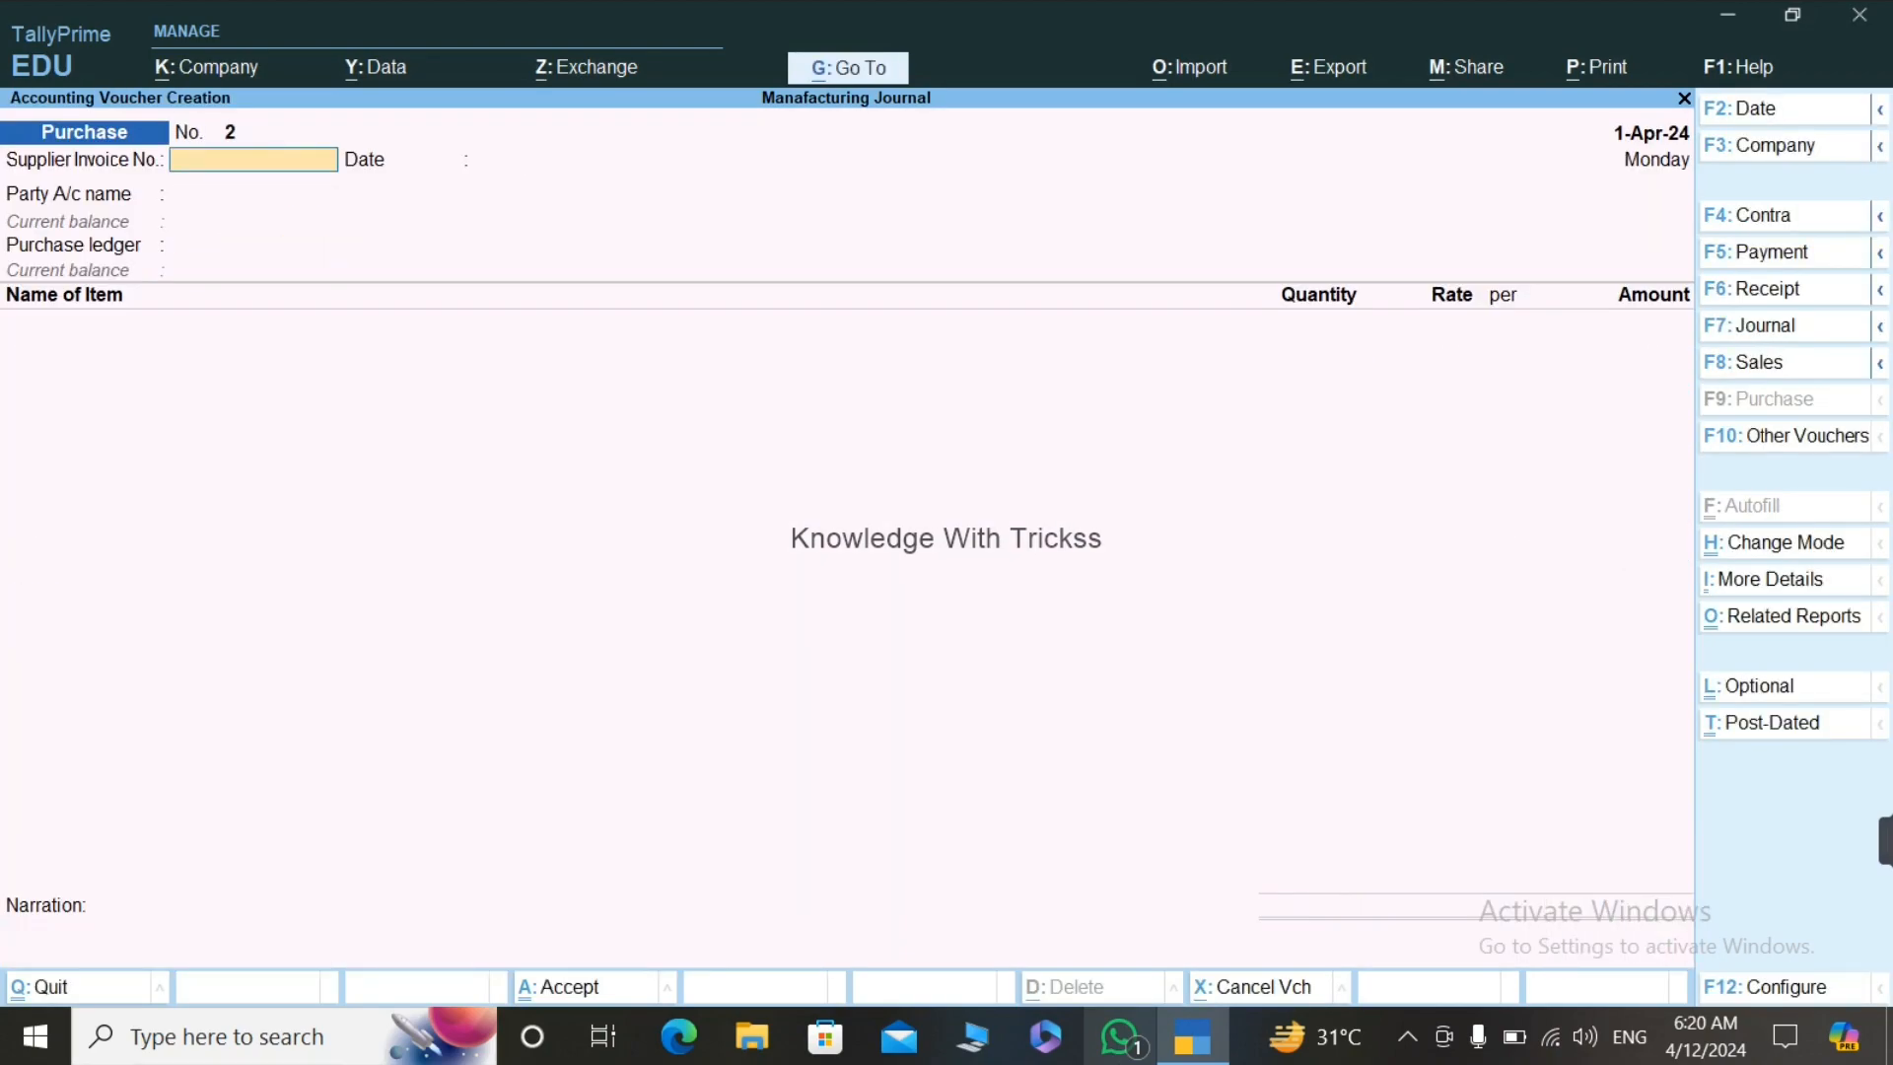
Step: Start a Manufacturing Journal for the product 52" Smart Led Tv, using its bill of materials and a quantity of 10 nos
key(ctrl+F7)
key(Up)
key(Return)
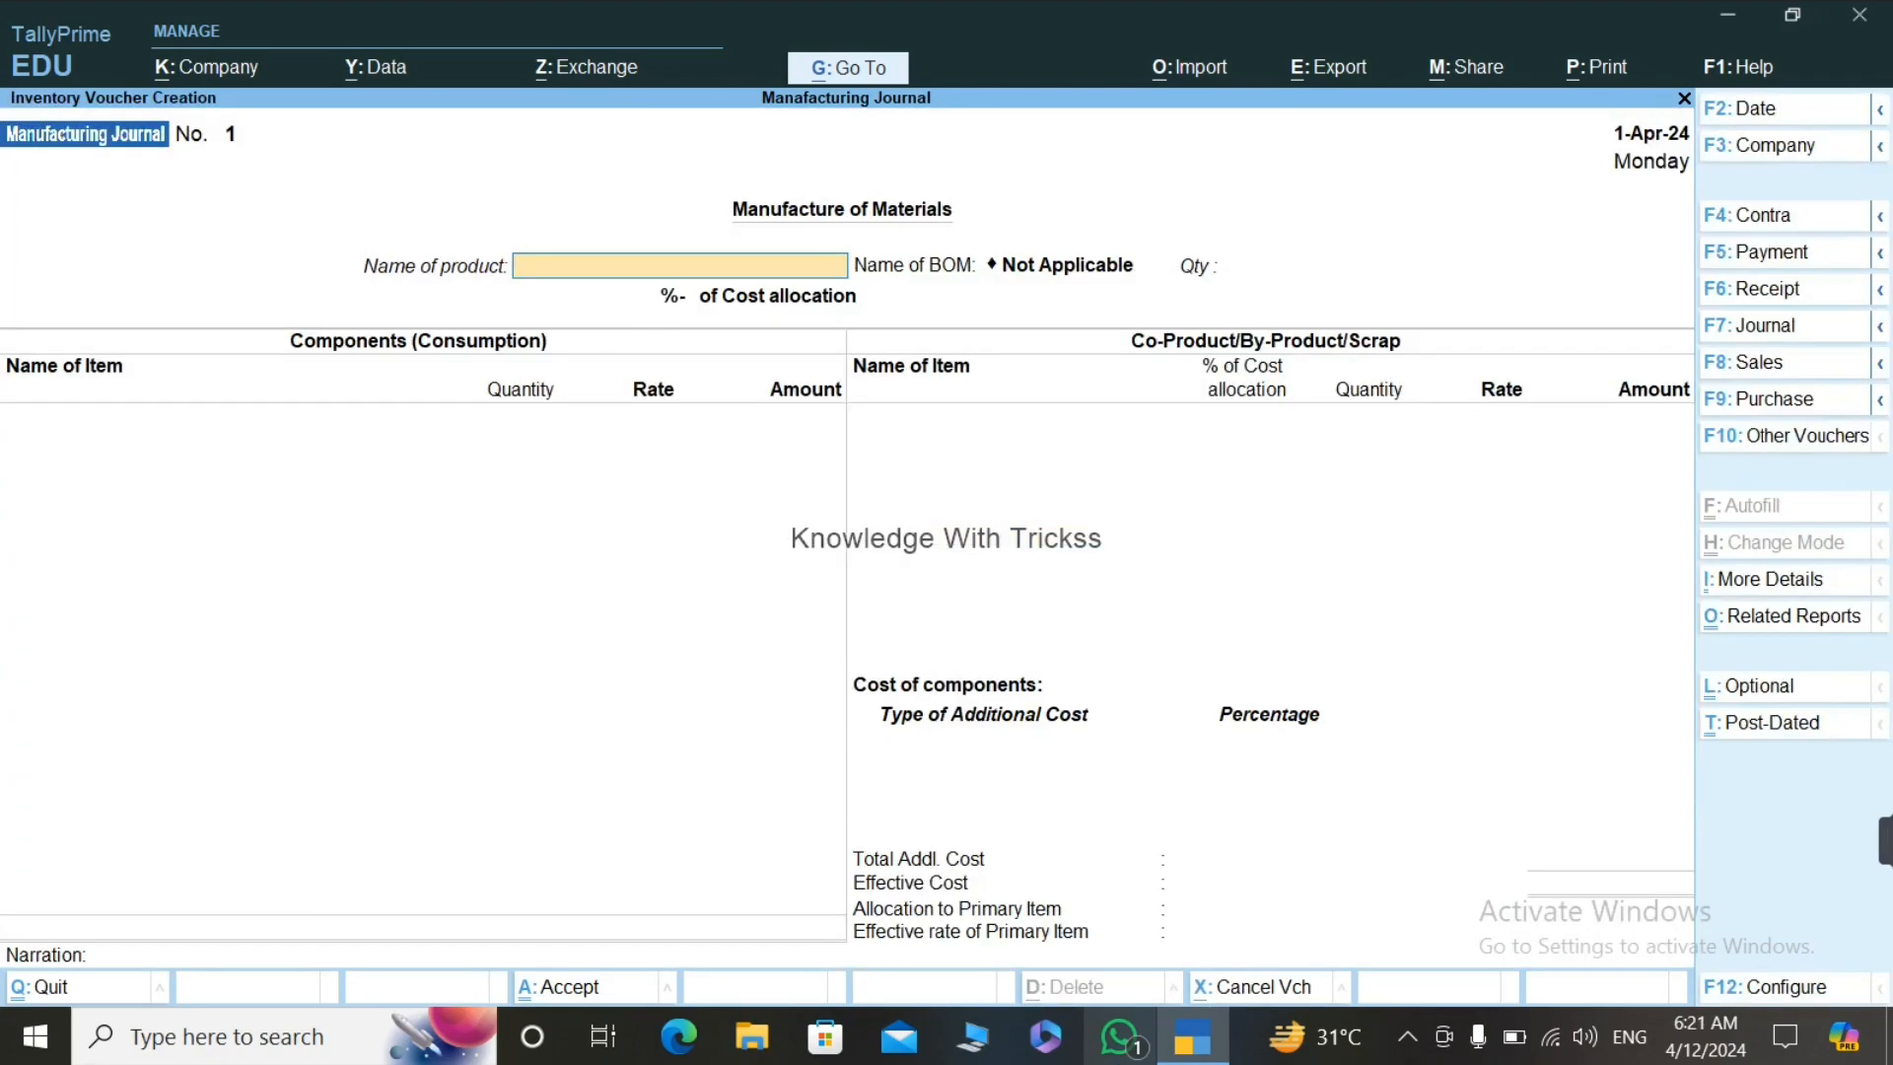
key(Down)
key(Down)
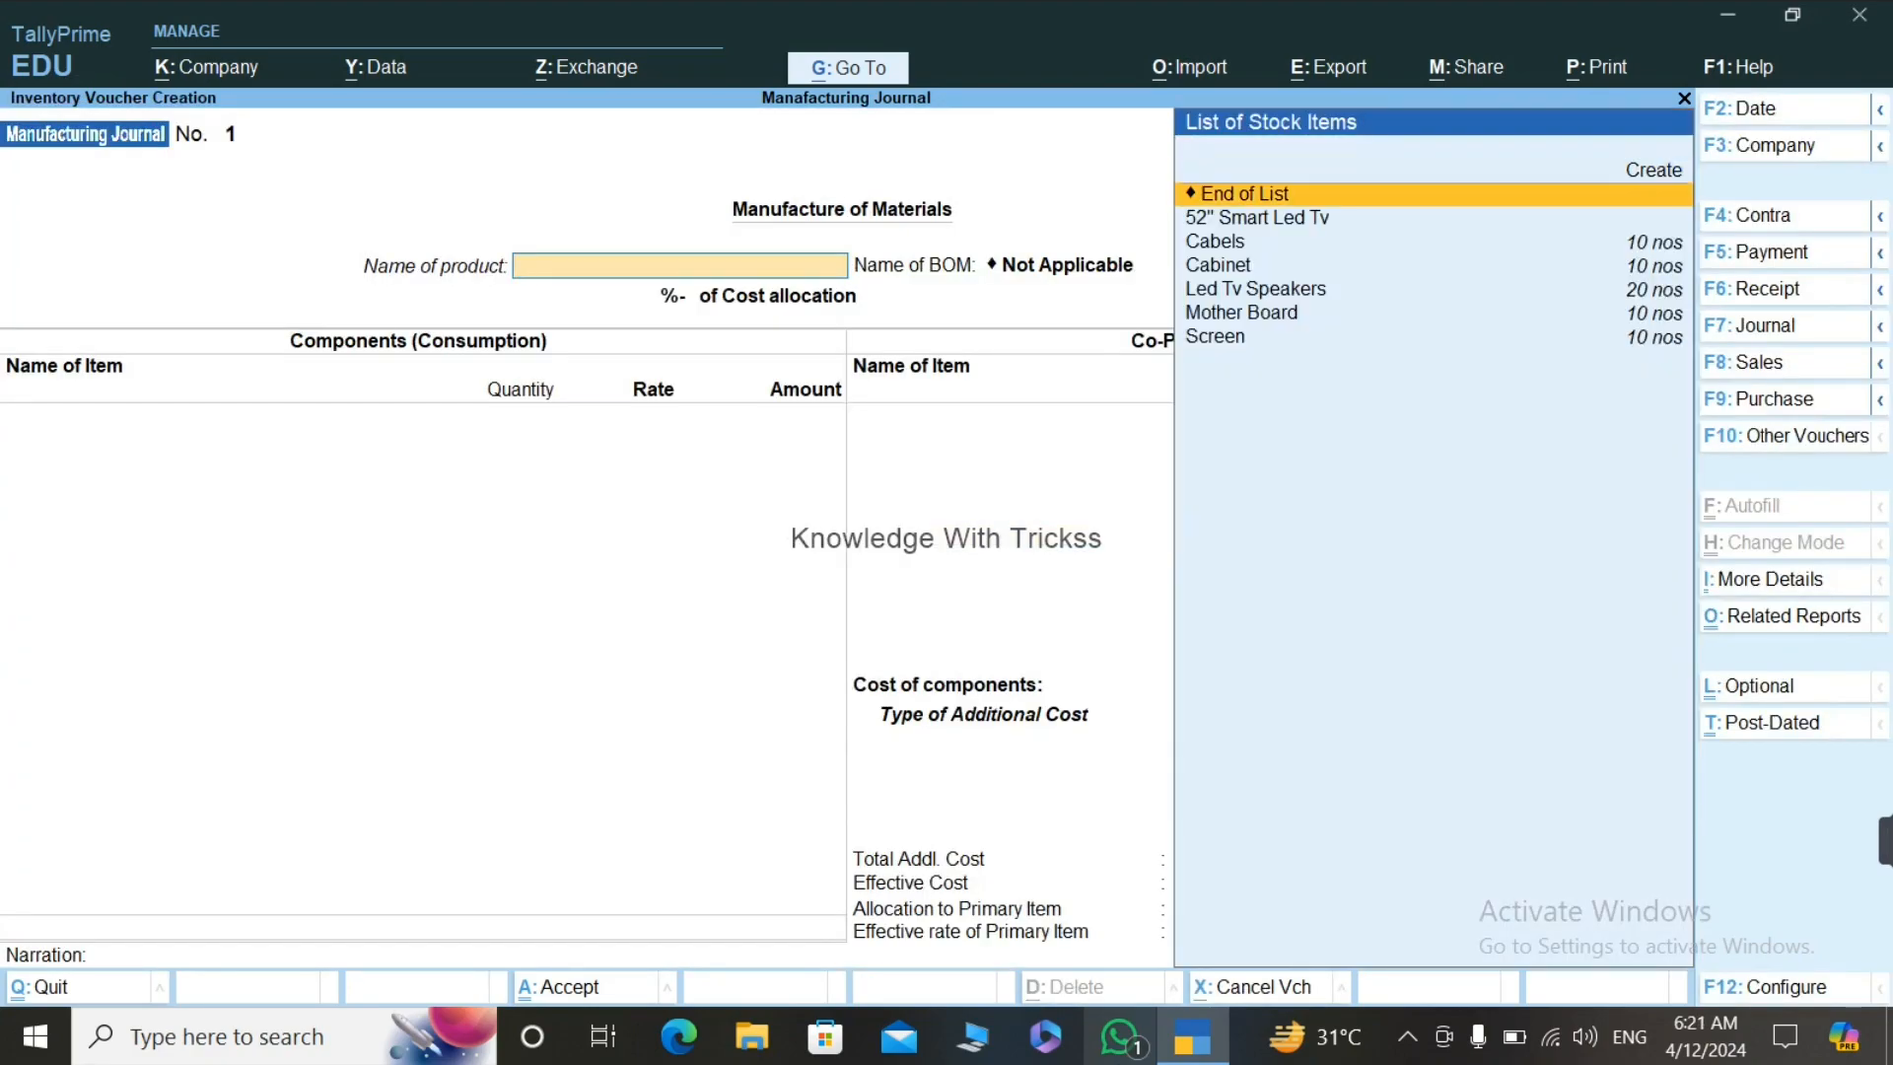
key(Return)
text(10)
key(Return)
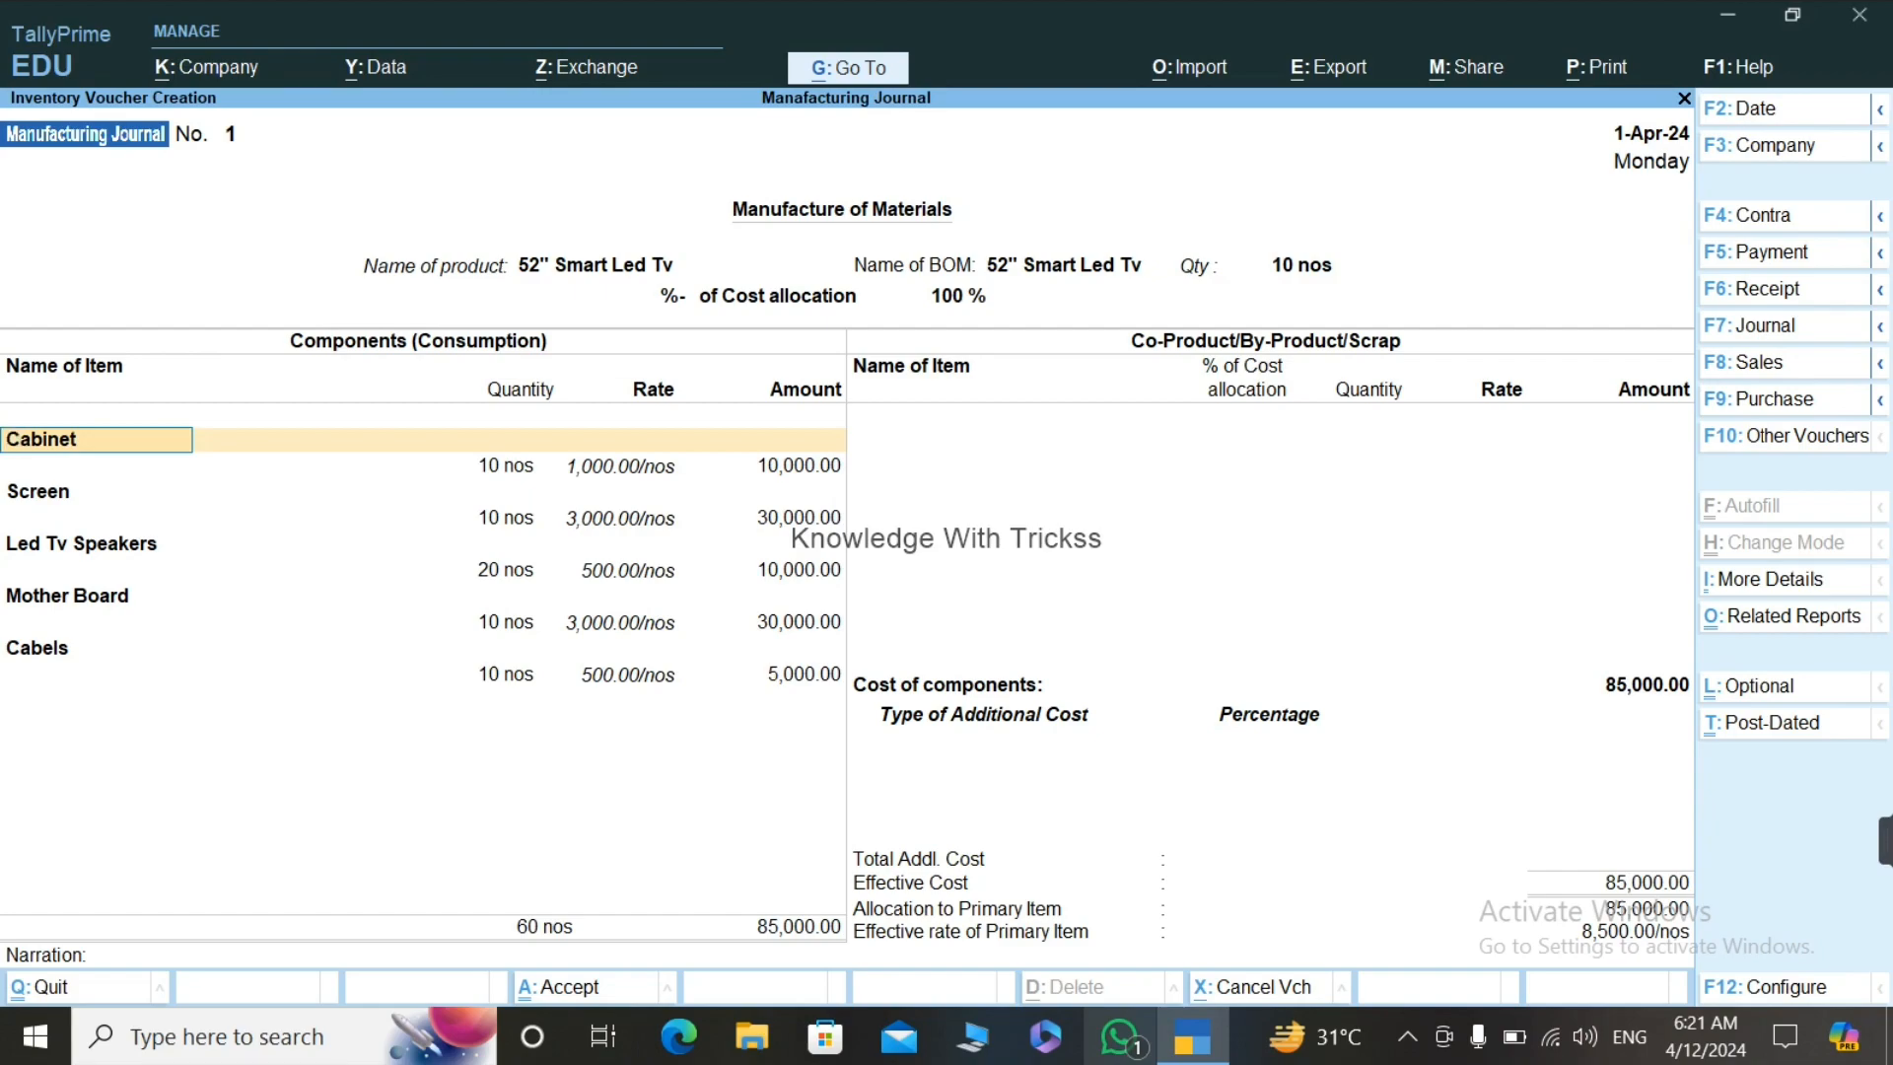
Step: Accept all the bill of materials components with their default quantities and rates, leaving the co-product/by-product/scrap section empty
key(Return)
key(Return)
key(Return)
key(Return)
key(Return)
key(Return)
key(Return)
key(Return)
key(Return)
key(Return)
key(Return)
key(Return)
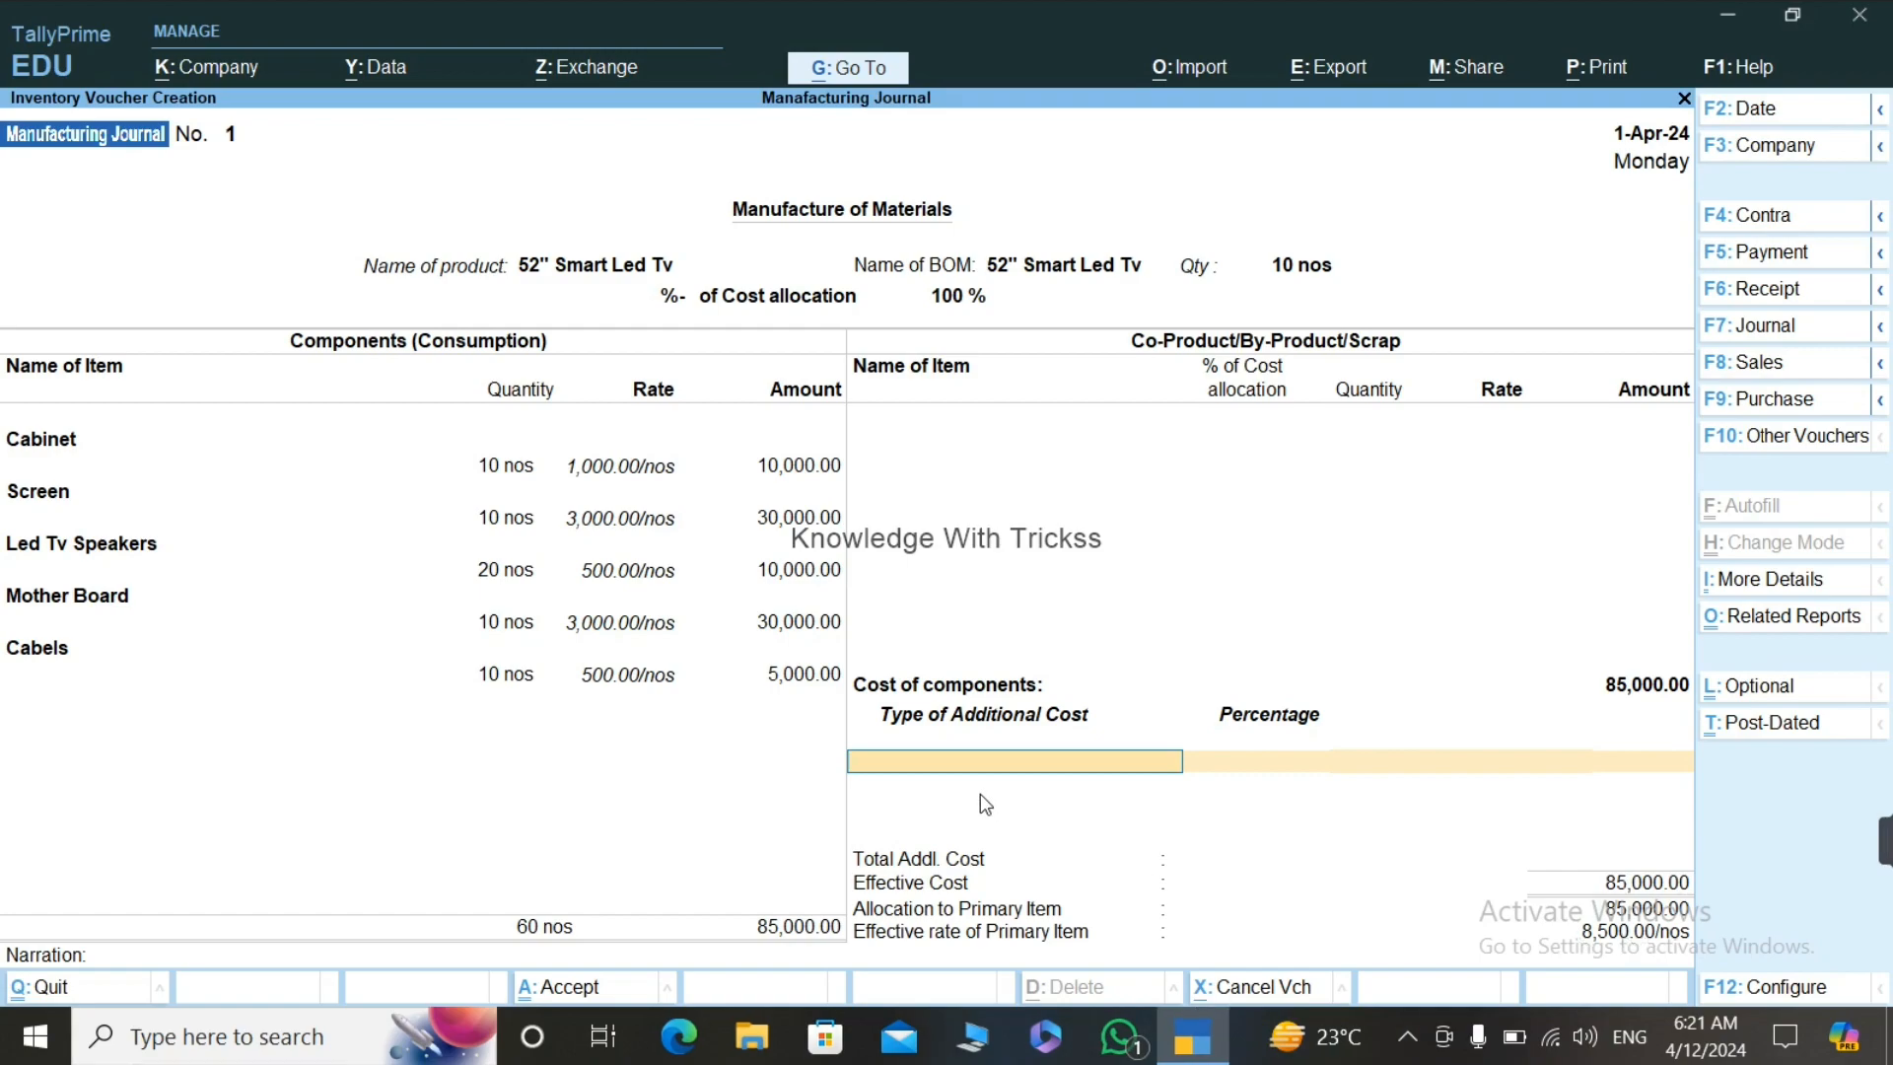
Step: Create a ledger named Wages and Power under Direct Expenses as the type of additional cost
key(alt+c)
text(W)
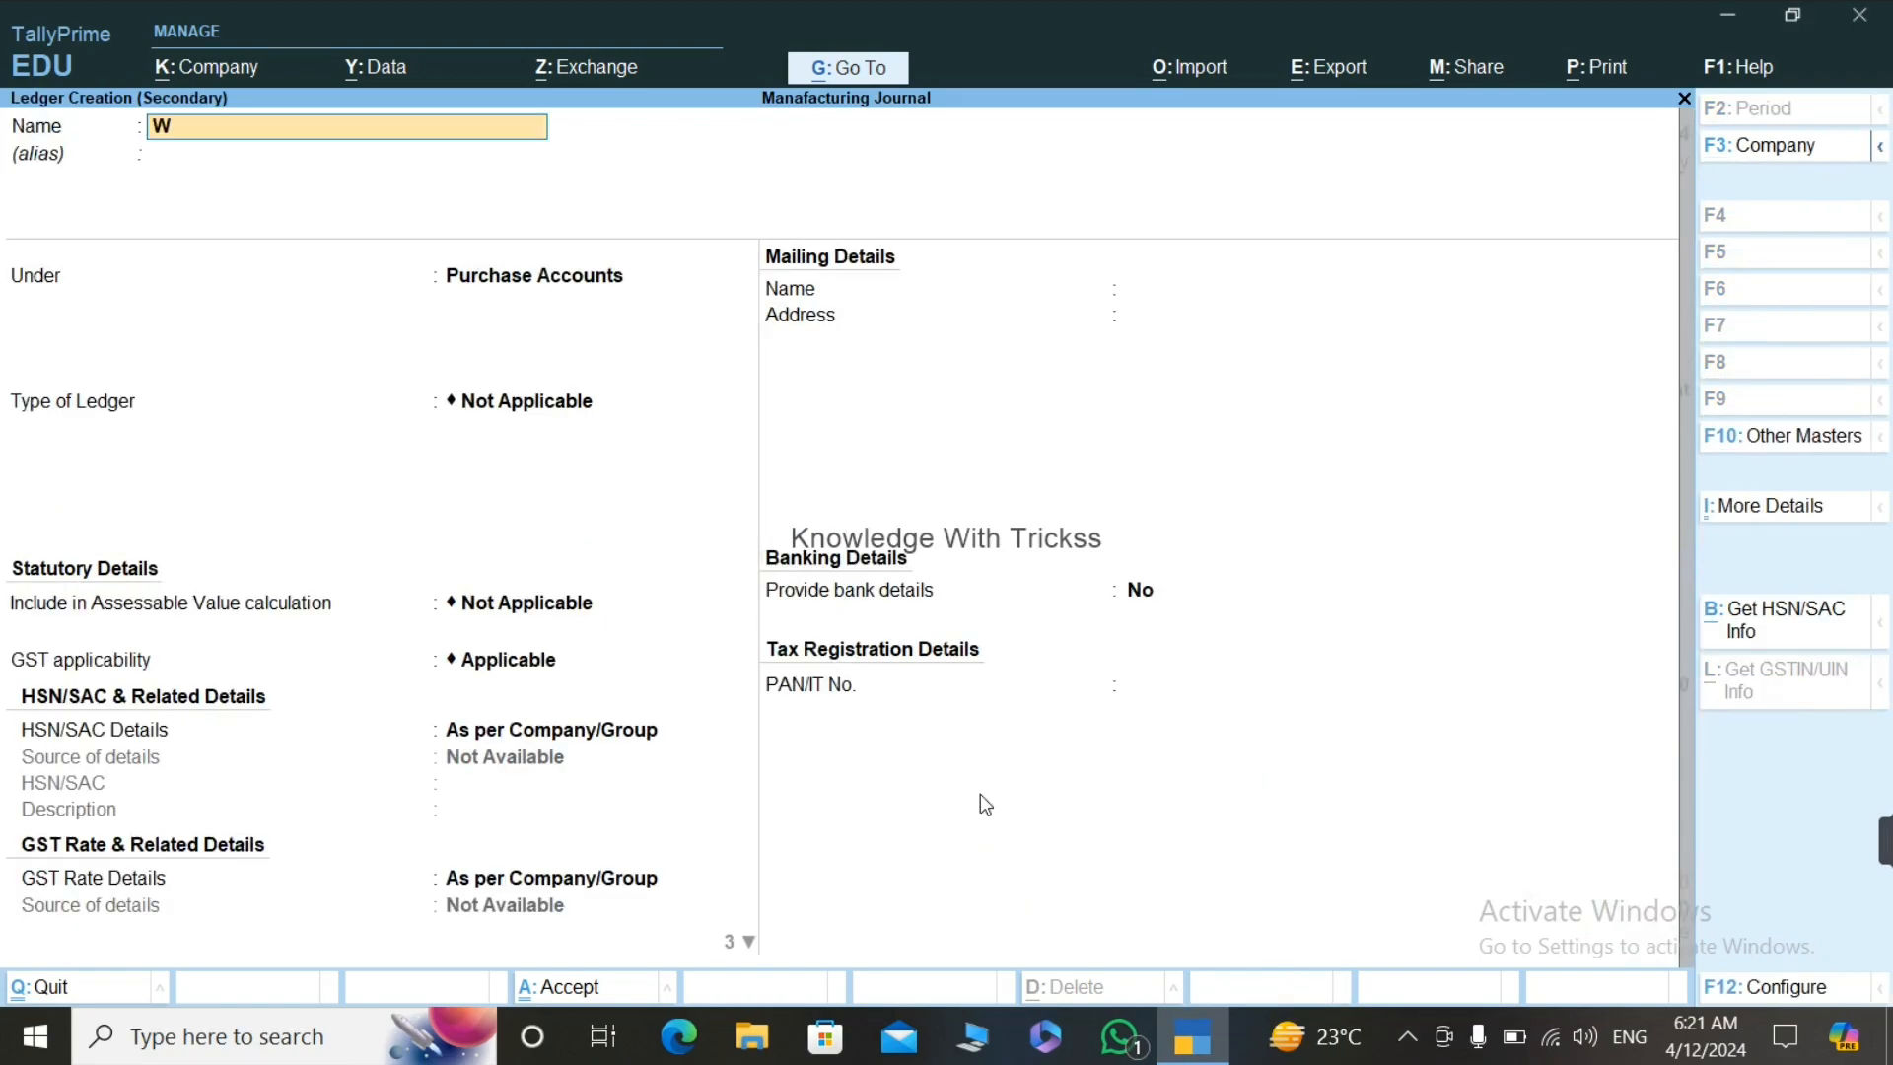
text(ages and Power)
key(Return)
key(Return)
text(Di)
key(Down)
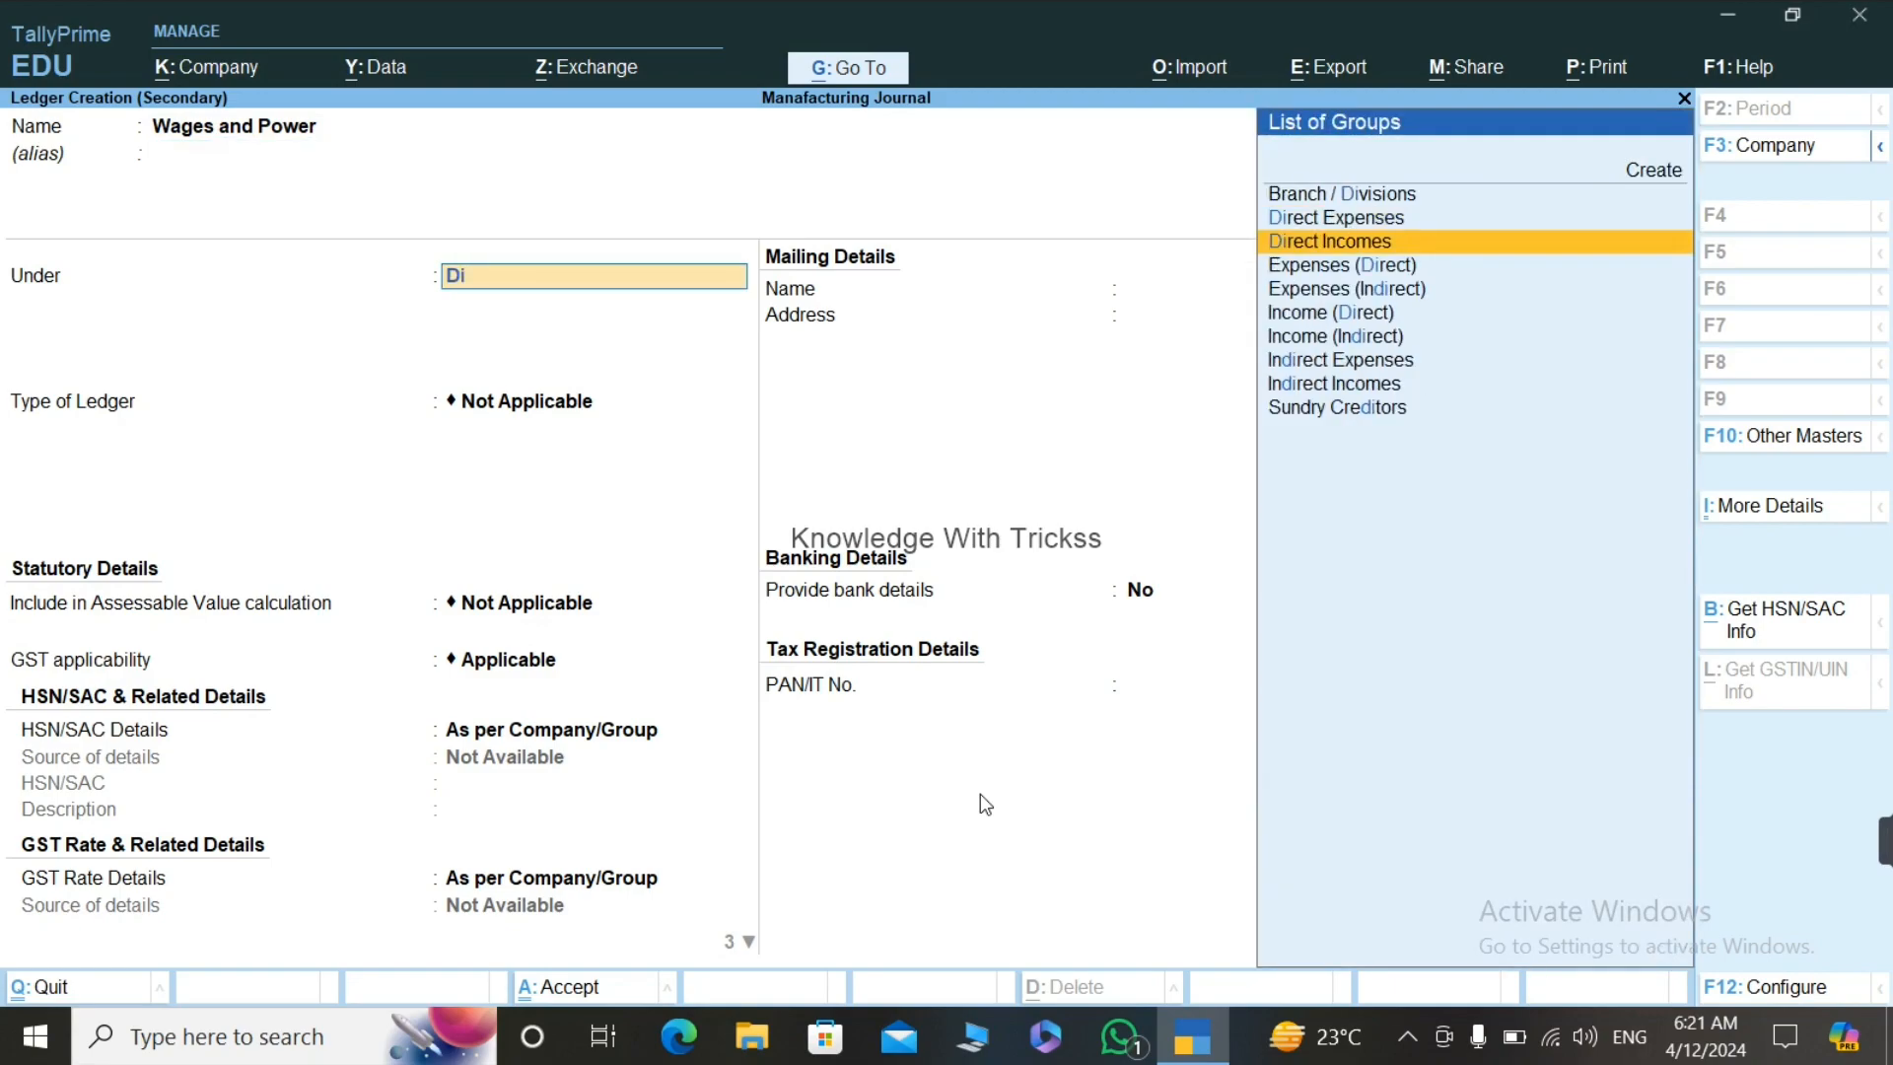
key(Return)
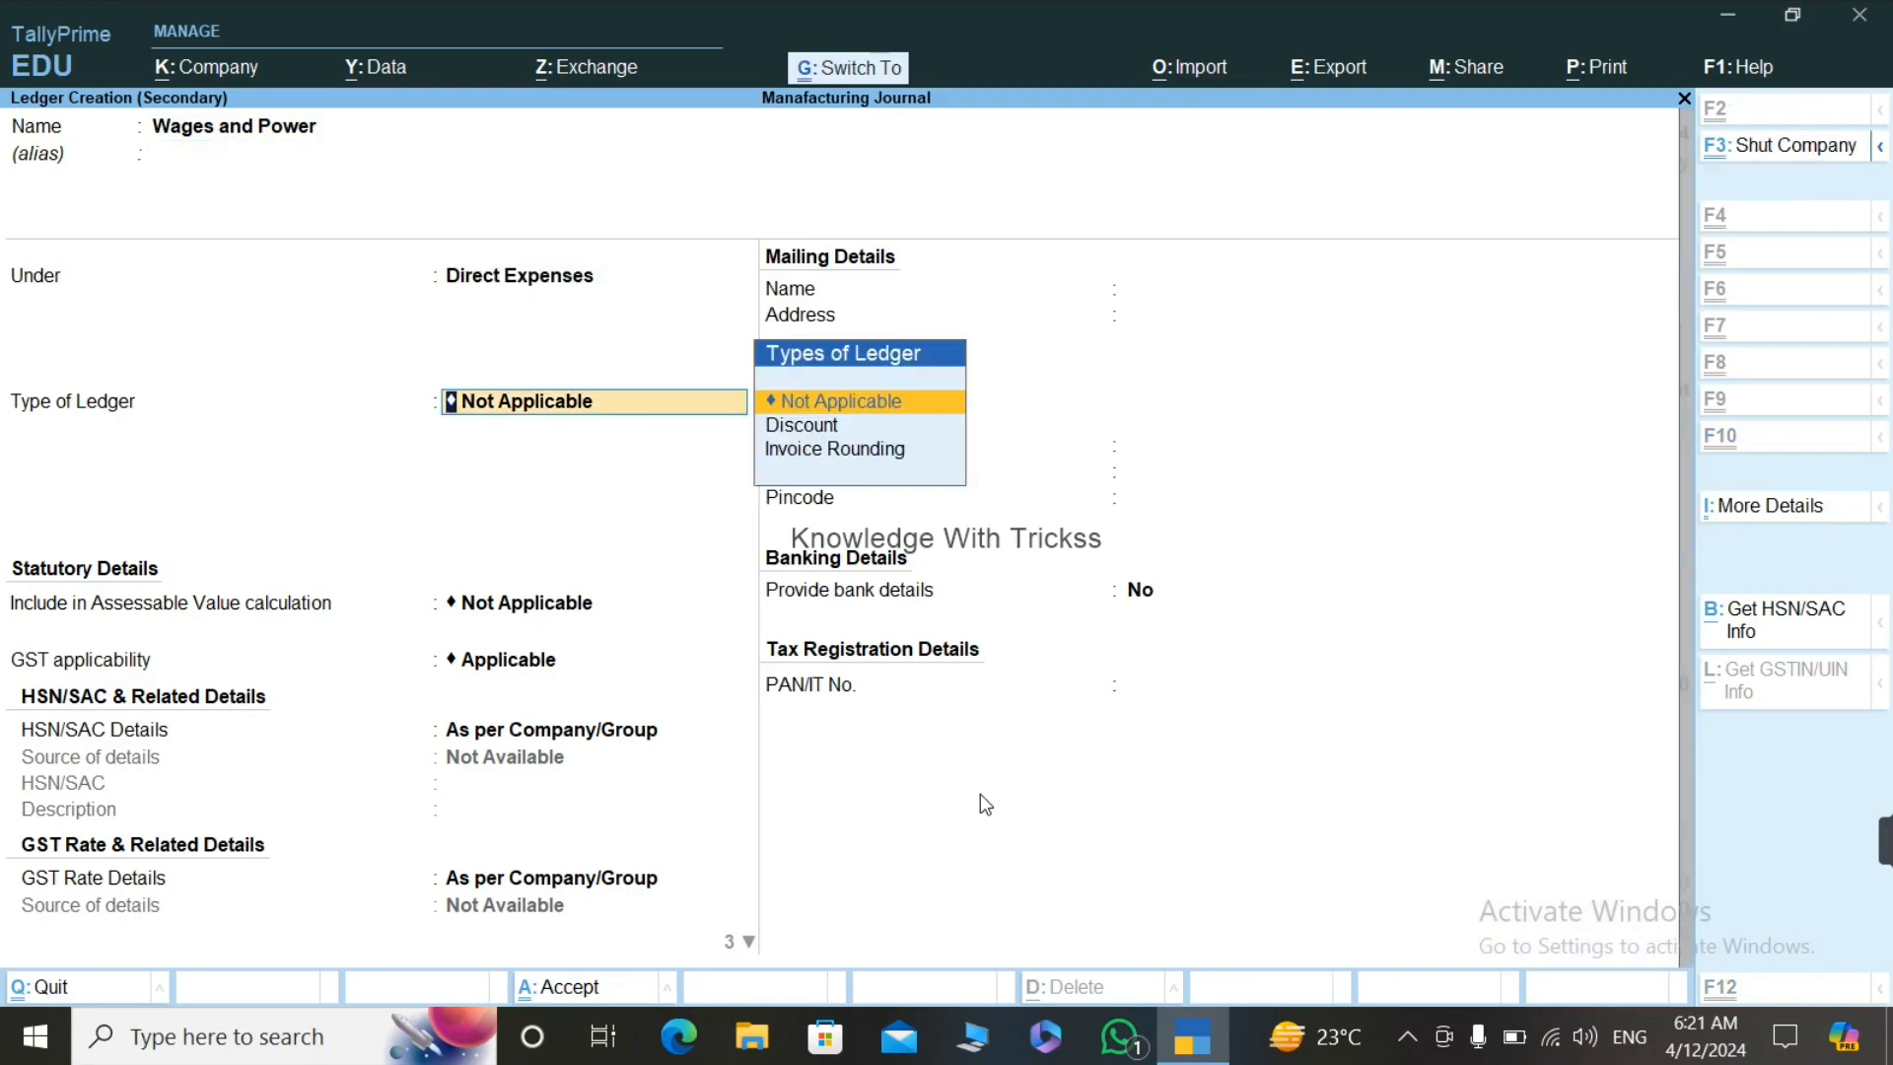
key(ctrl+a)
key(Return)
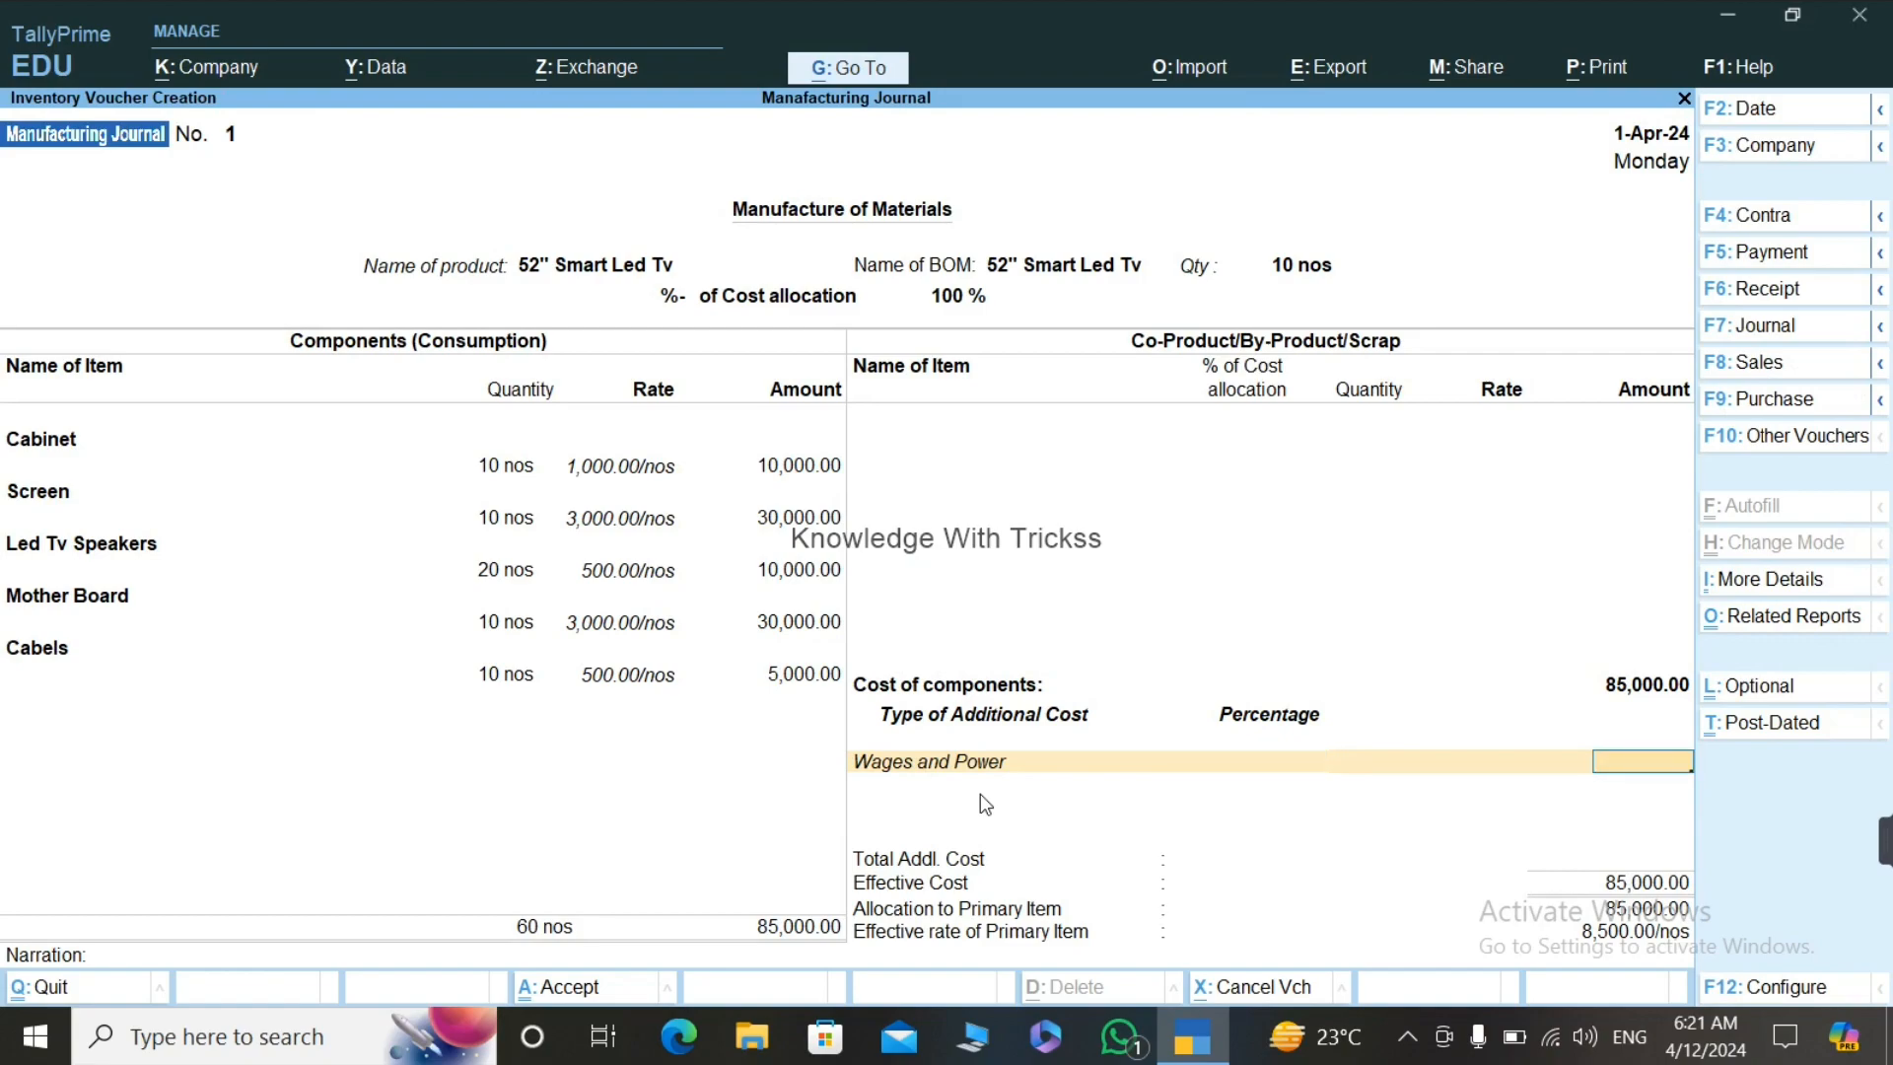
Step: Set the Wages and Power additional cost to 5000
text(3000)
key(BackSpace)
key(BackSpace)
key(BackSpace)
key(BackSpace)
text(5000)
key(Return)
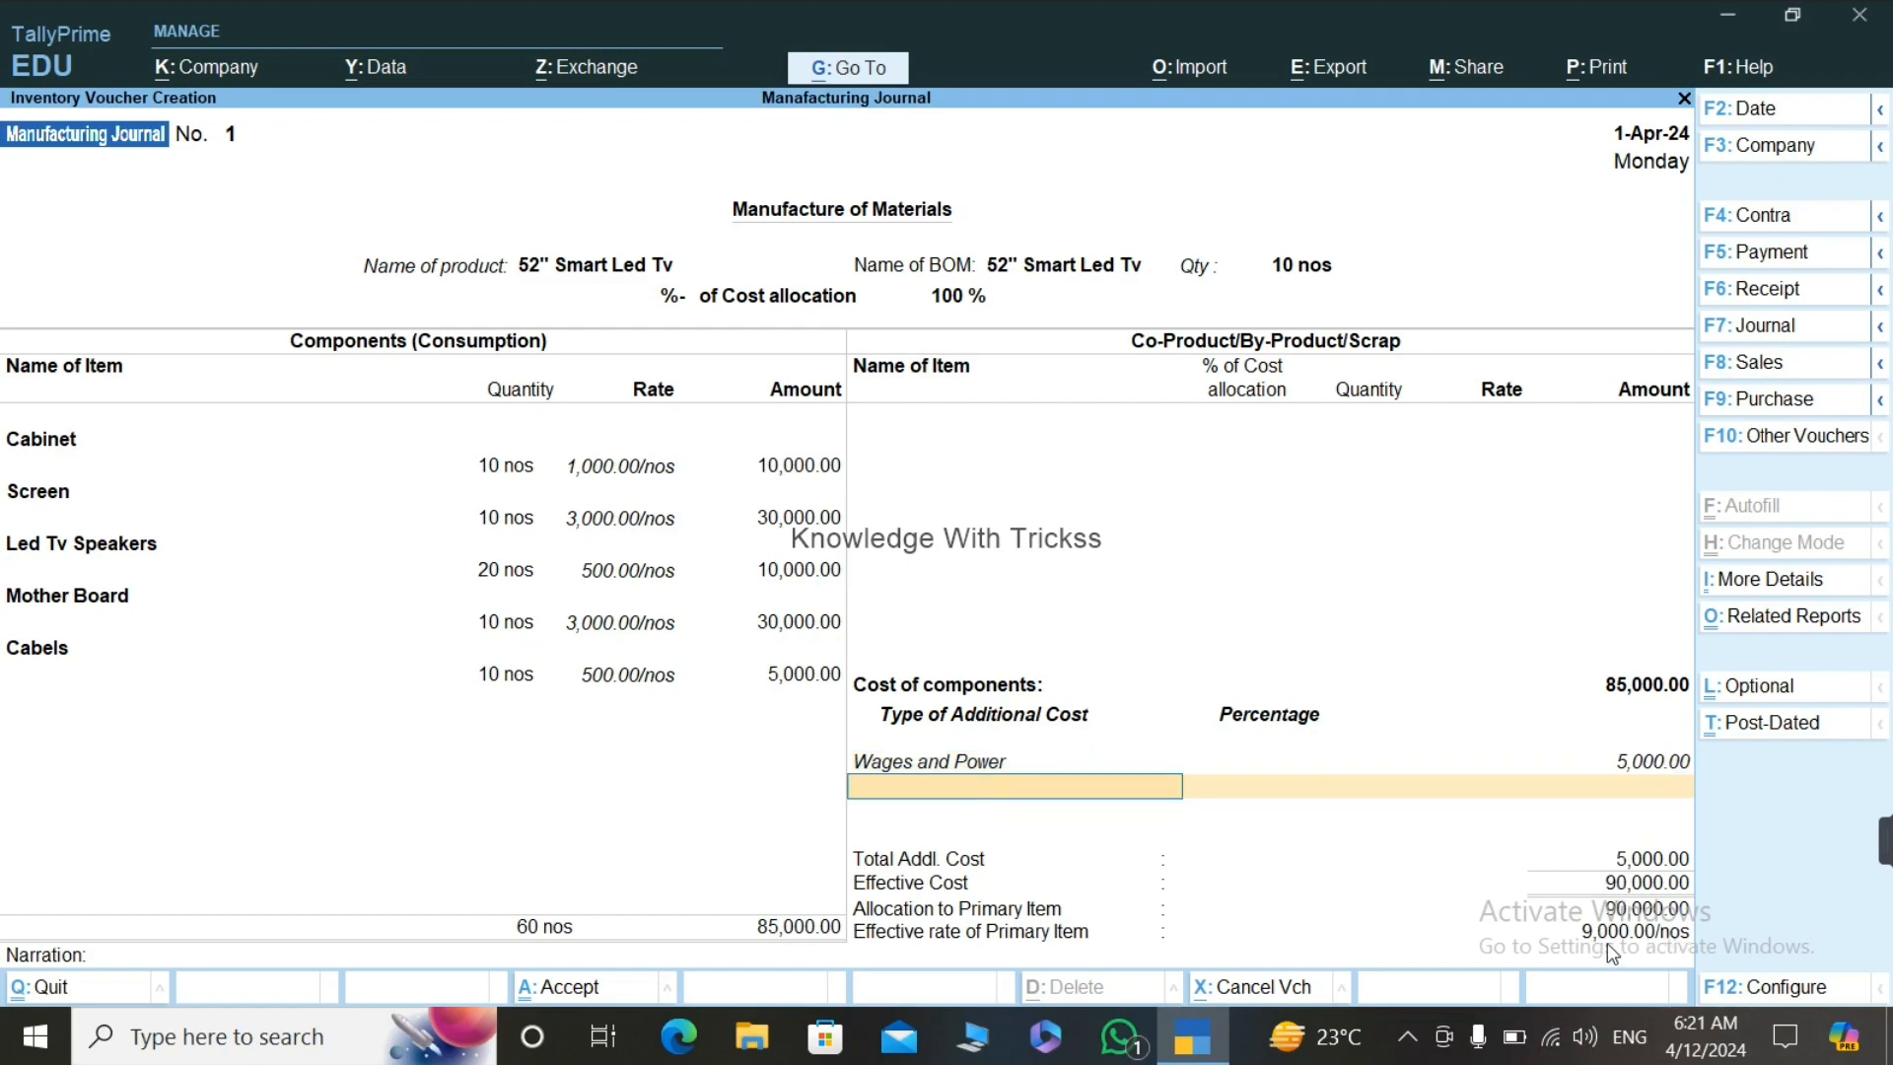
Step: Save the manufacturing journal without further additional costs and return to the Gateway of Tally
key(Return)
key(Return)
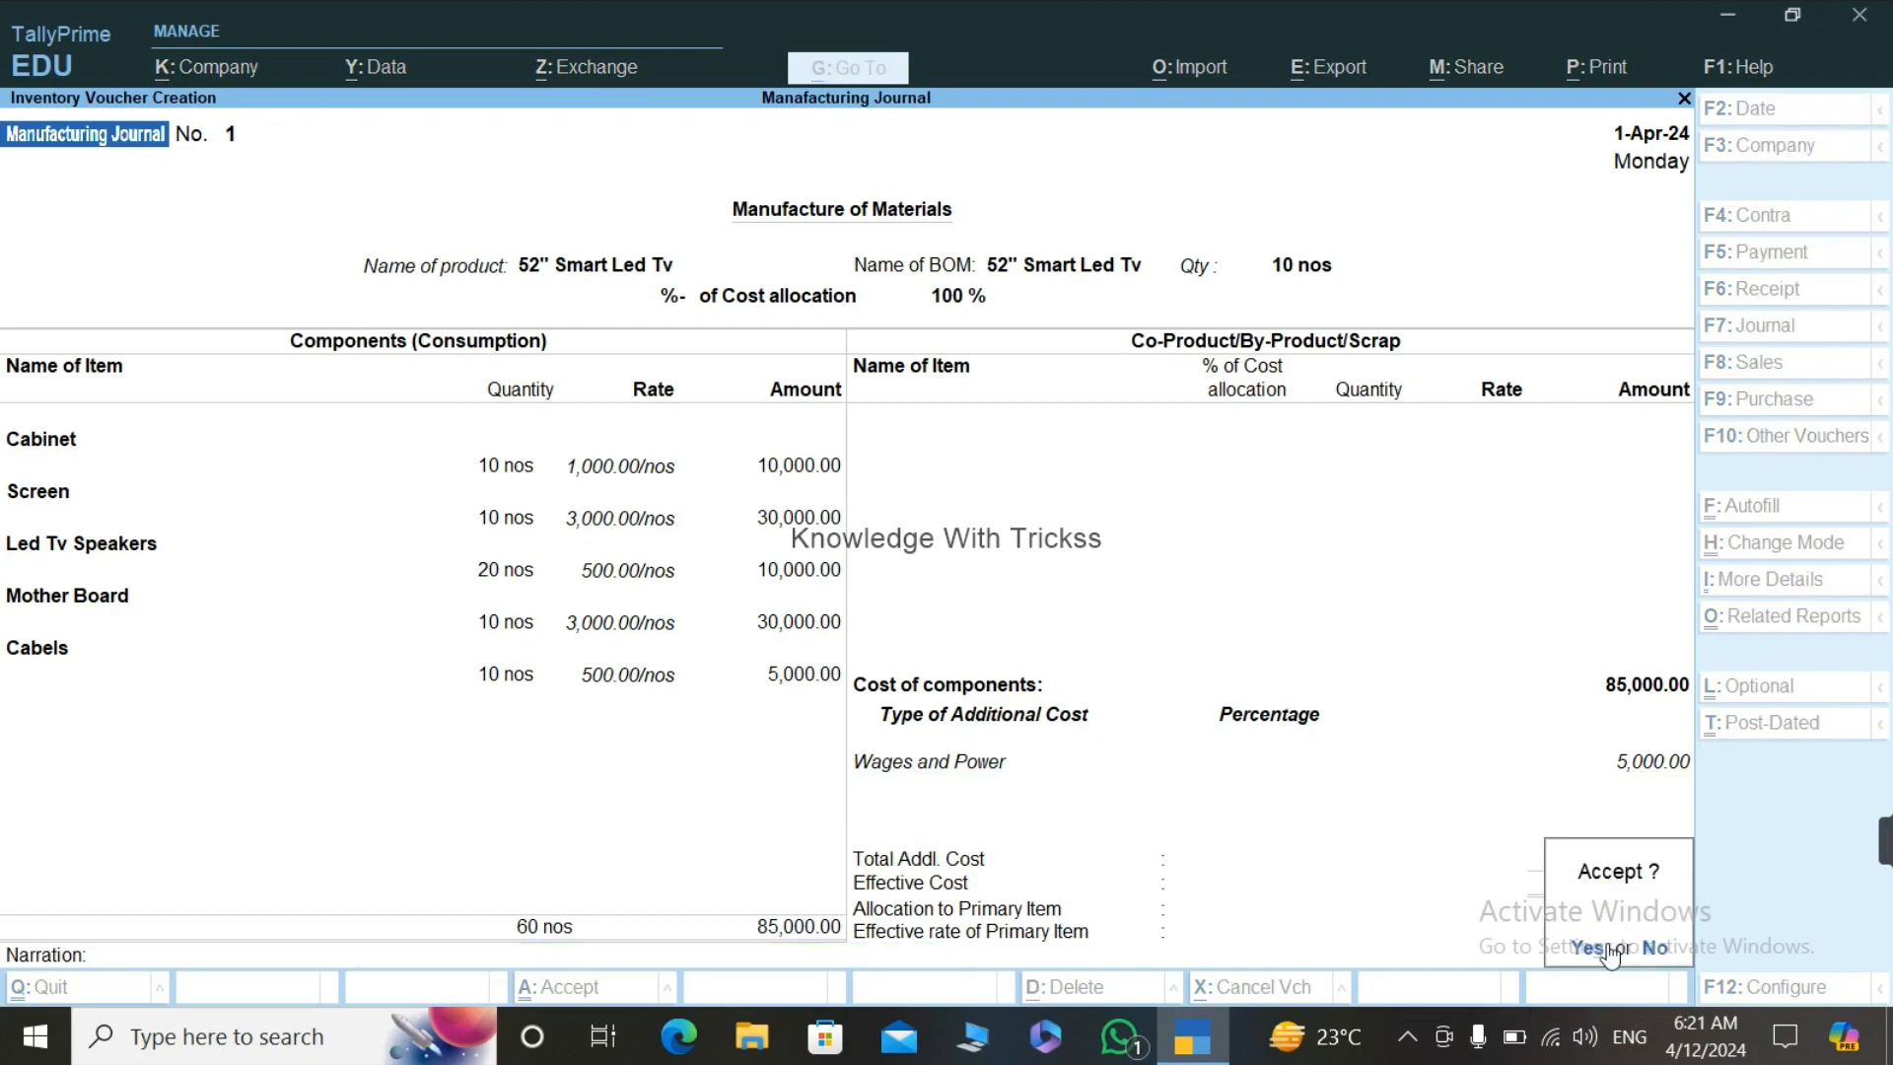
click(1608, 948)
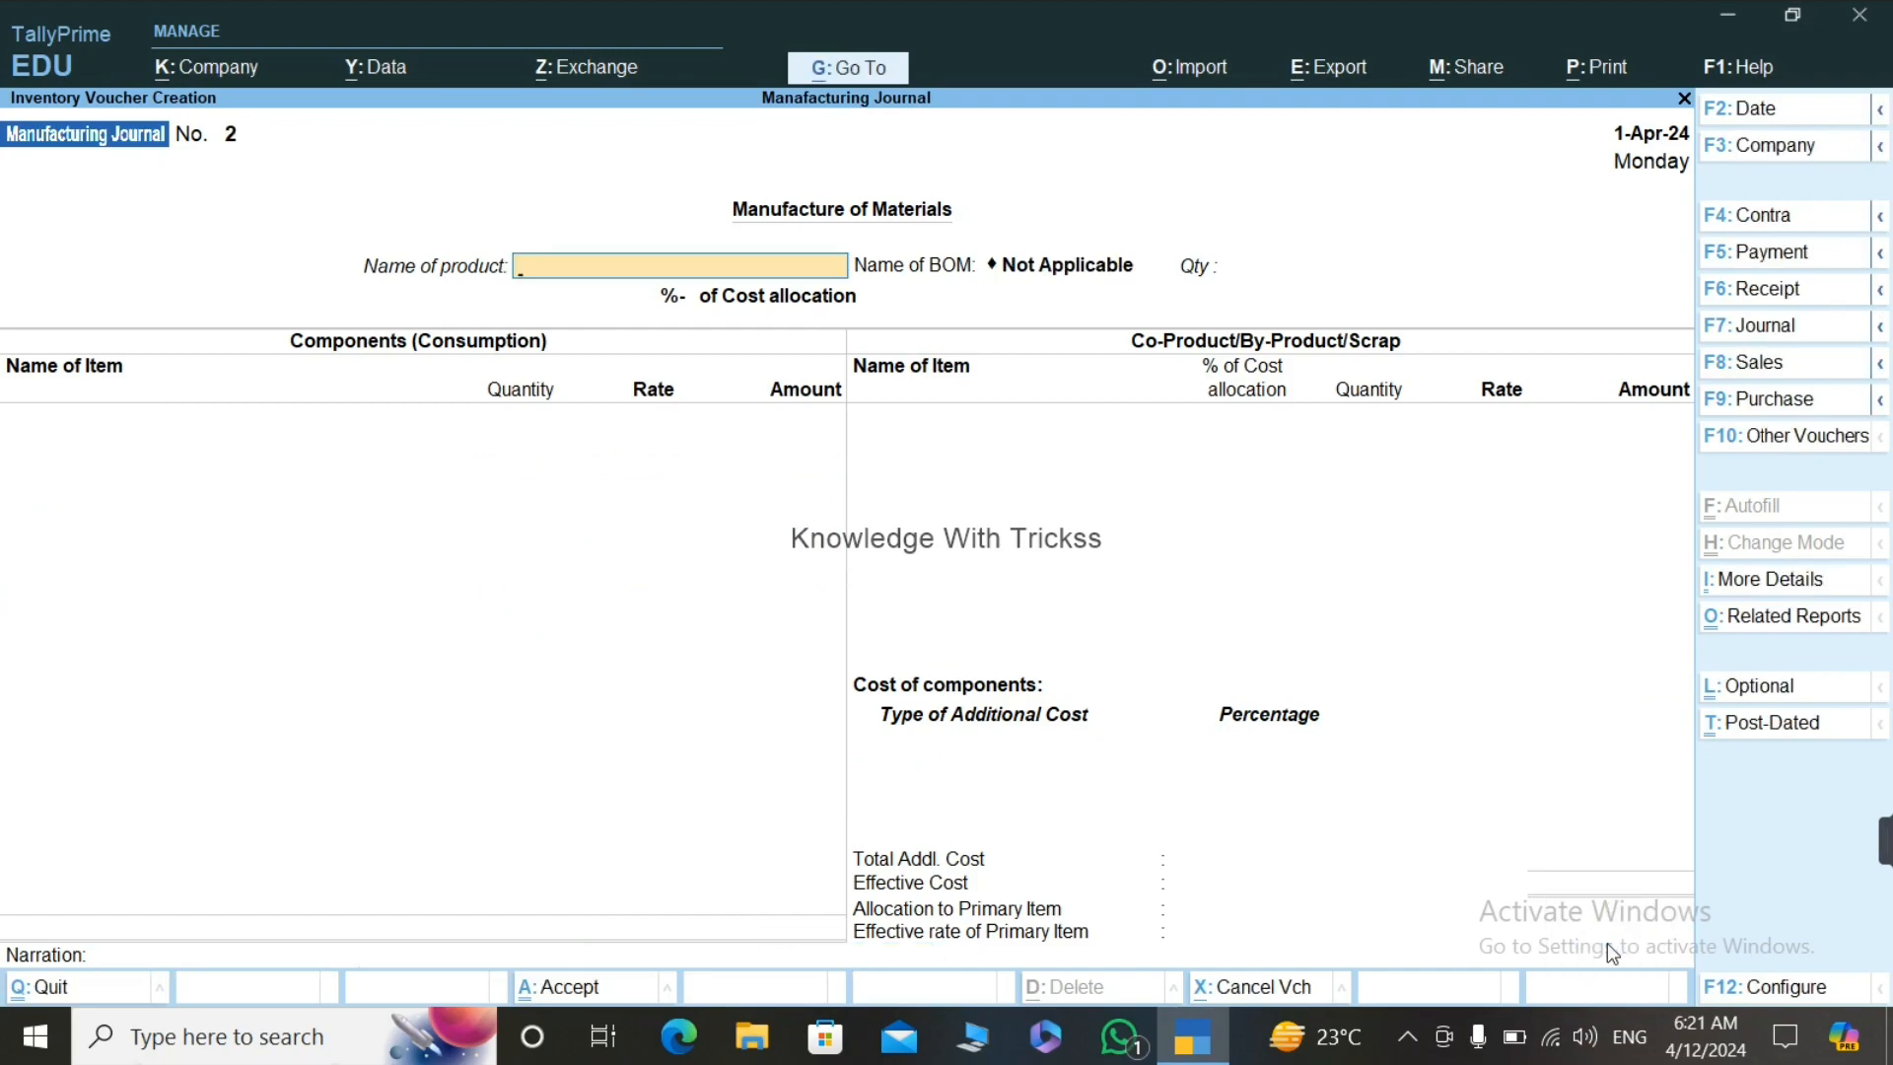
key(Escape)
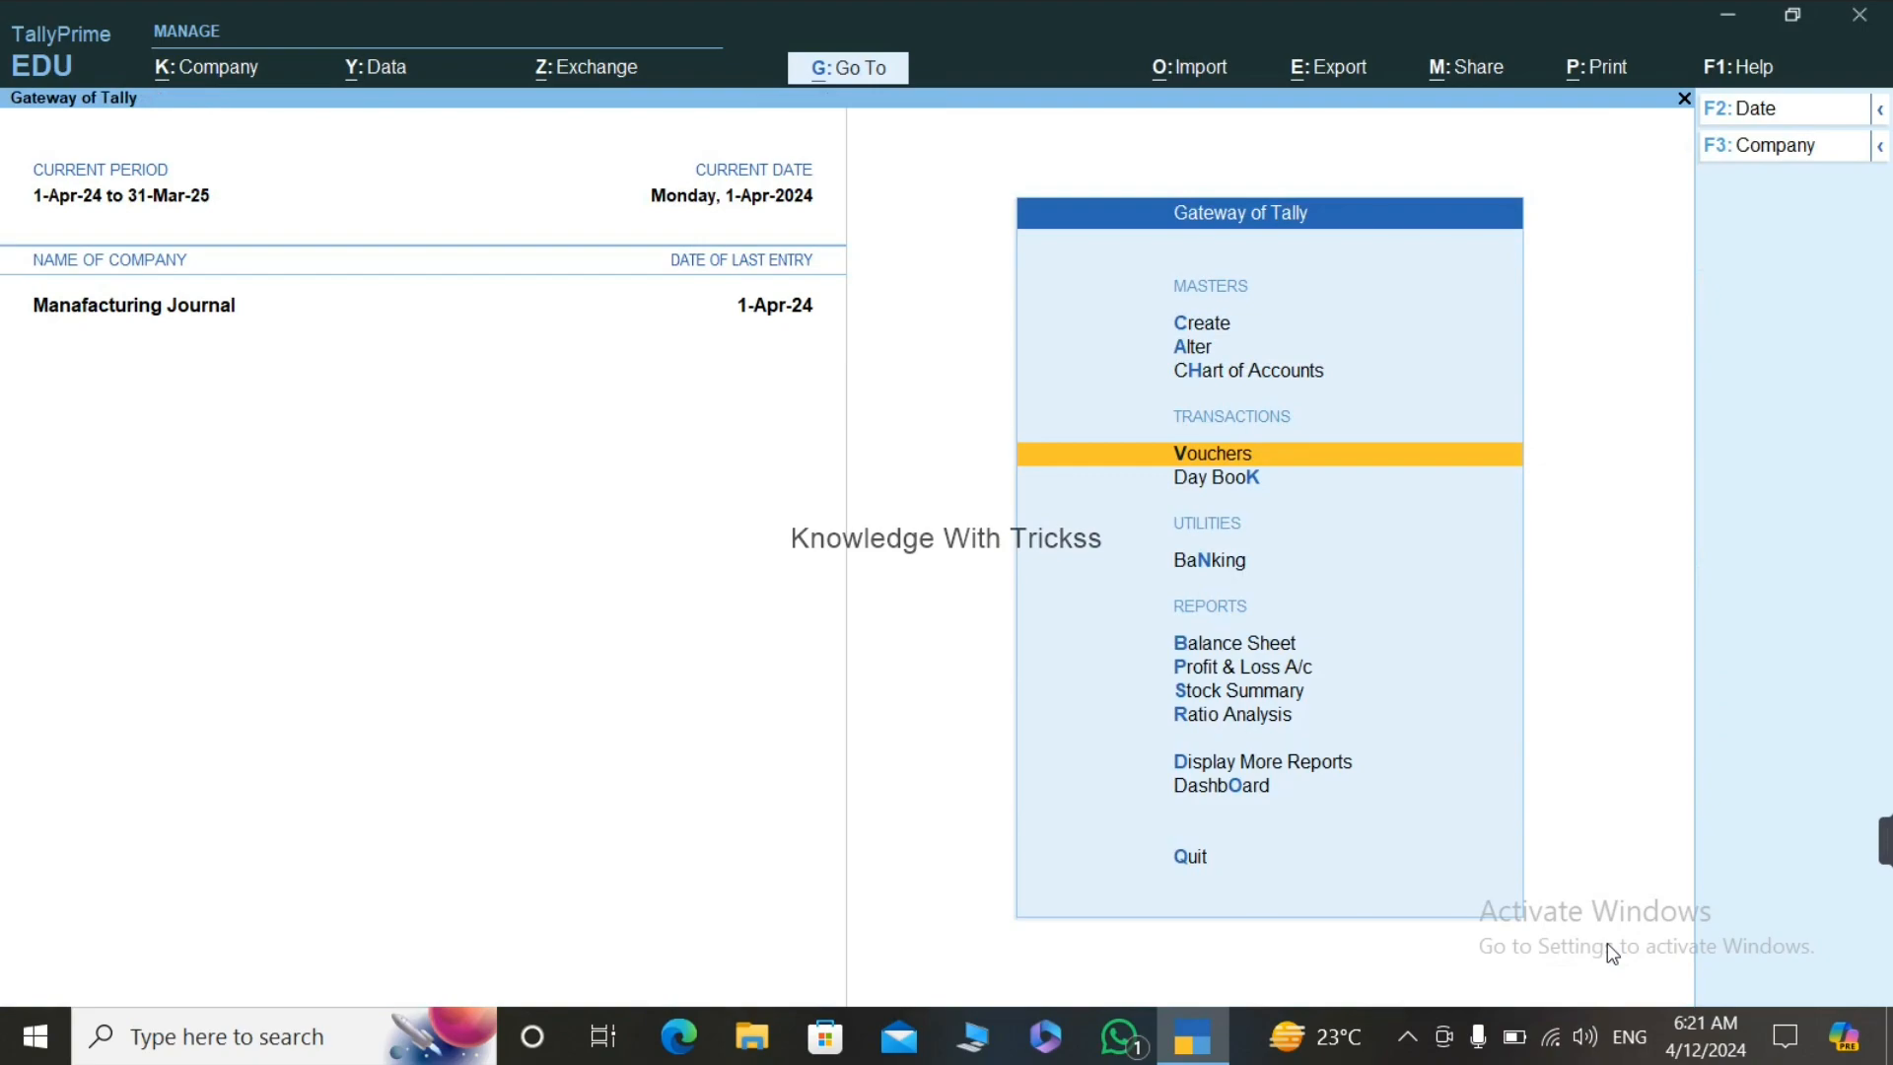